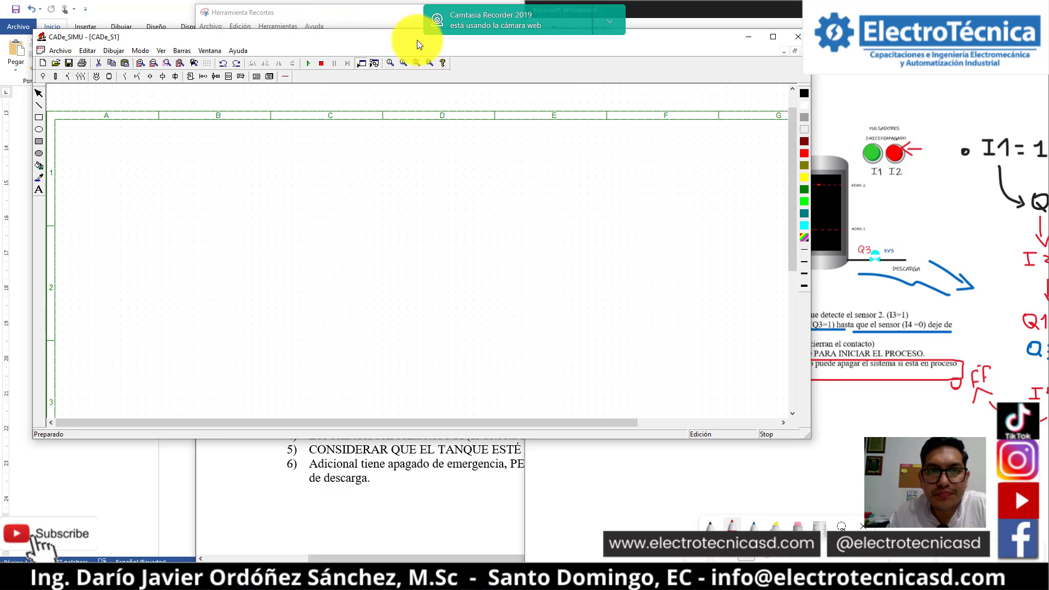
# - Maximize the CADe_SIMU window and place four PLC digital input blocks side by side in the upper part of the sheet
pyautogui.doubleClick(418, 41)
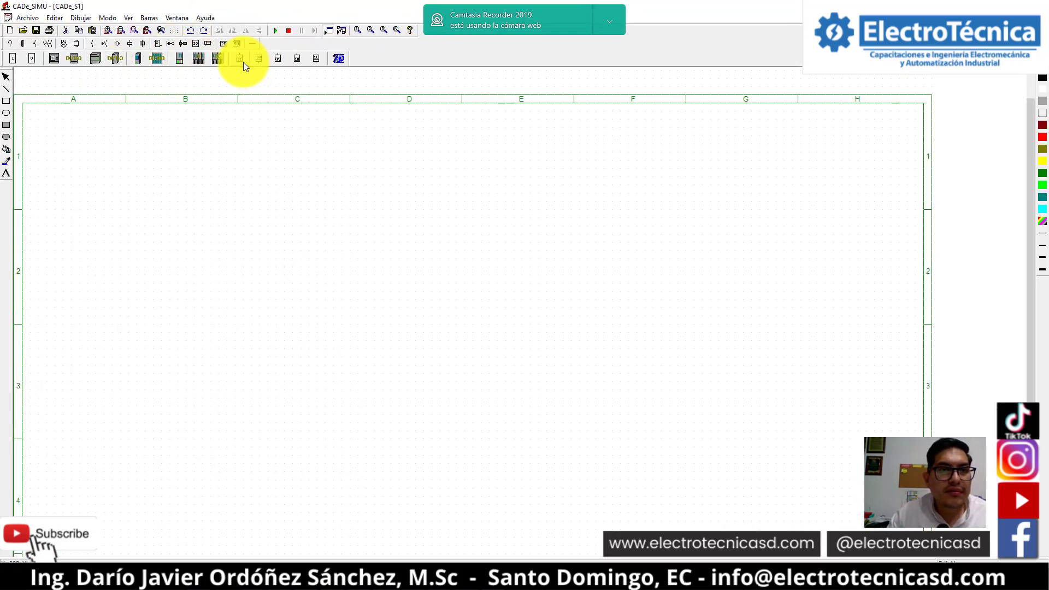
pyautogui.click(242, 60)
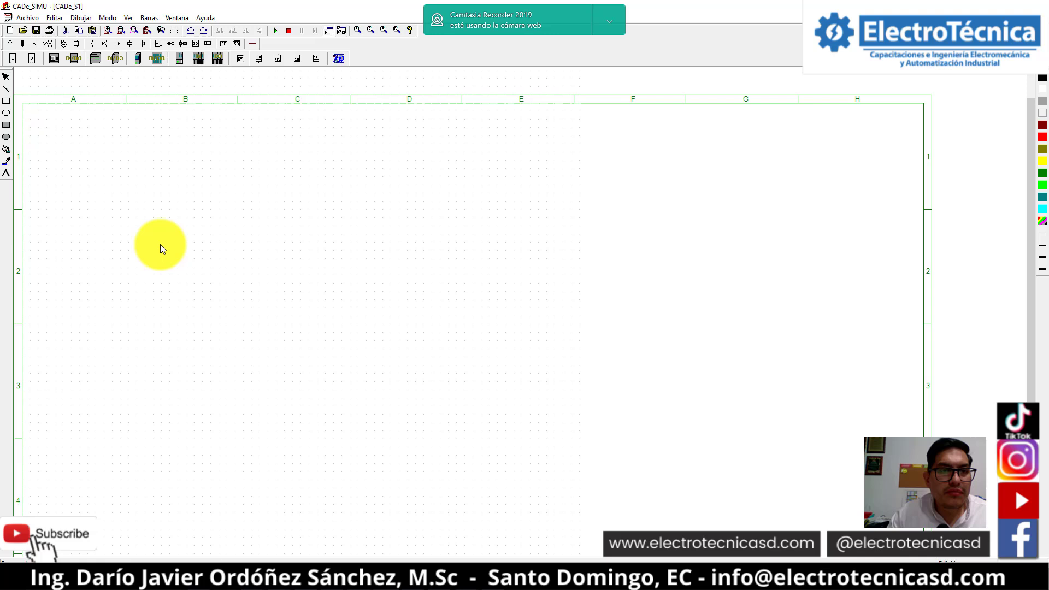
pyautogui.click(171, 212)
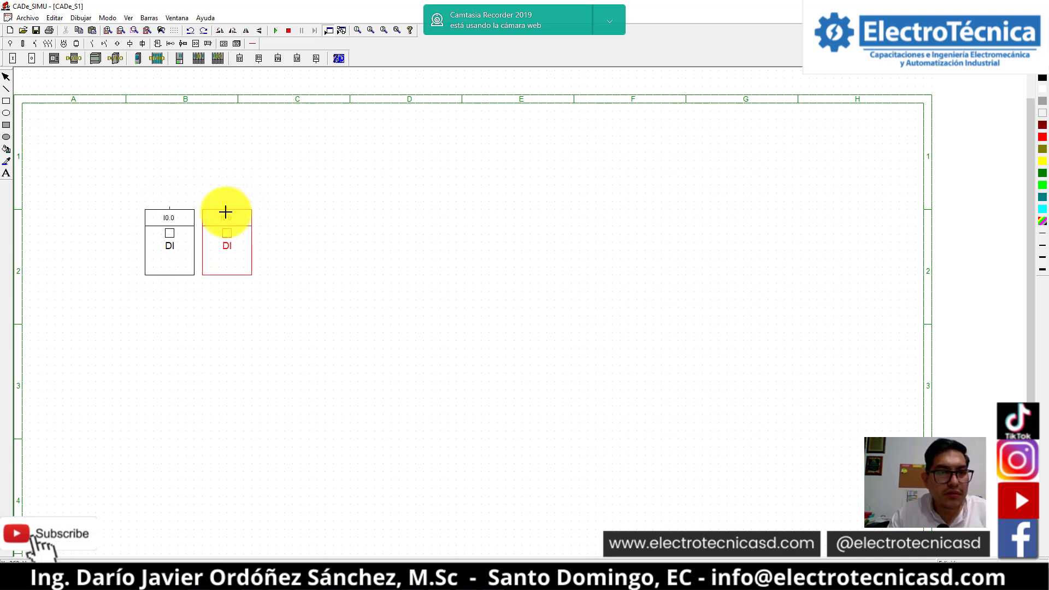
pyautogui.click(225, 211)
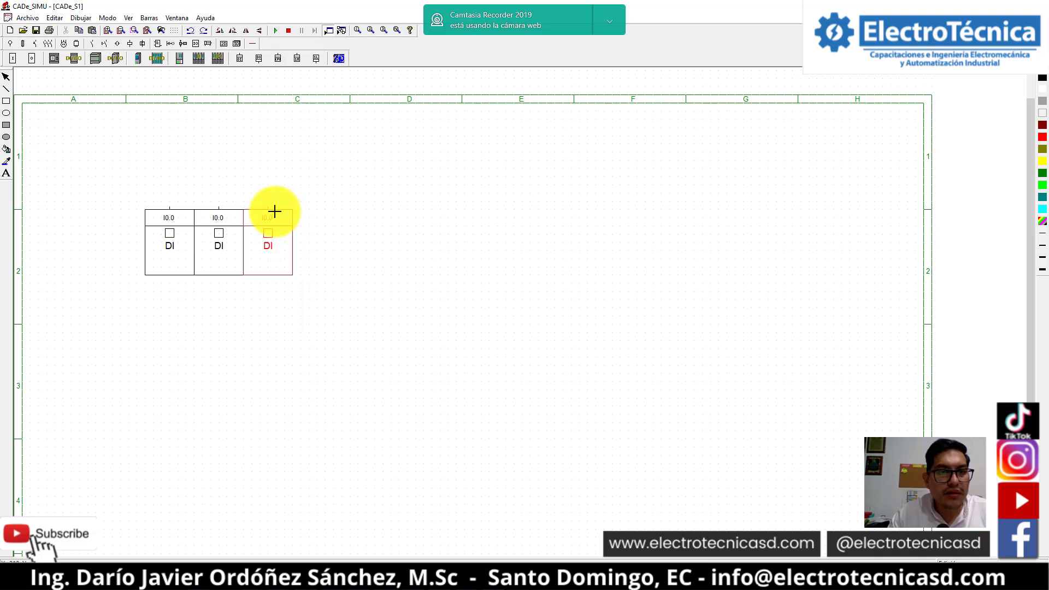
pyautogui.click(274, 211)
pyautogui.click(319, 208)
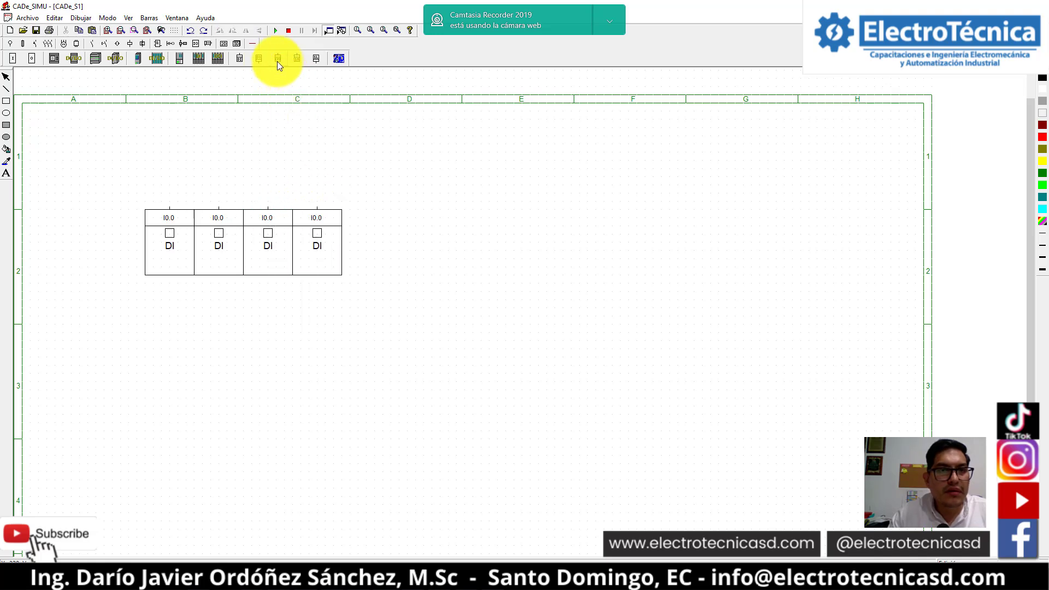
# - Place three PLC digital output blocks side by side below the row of digital inputs
pyautogui.click(259, 60)
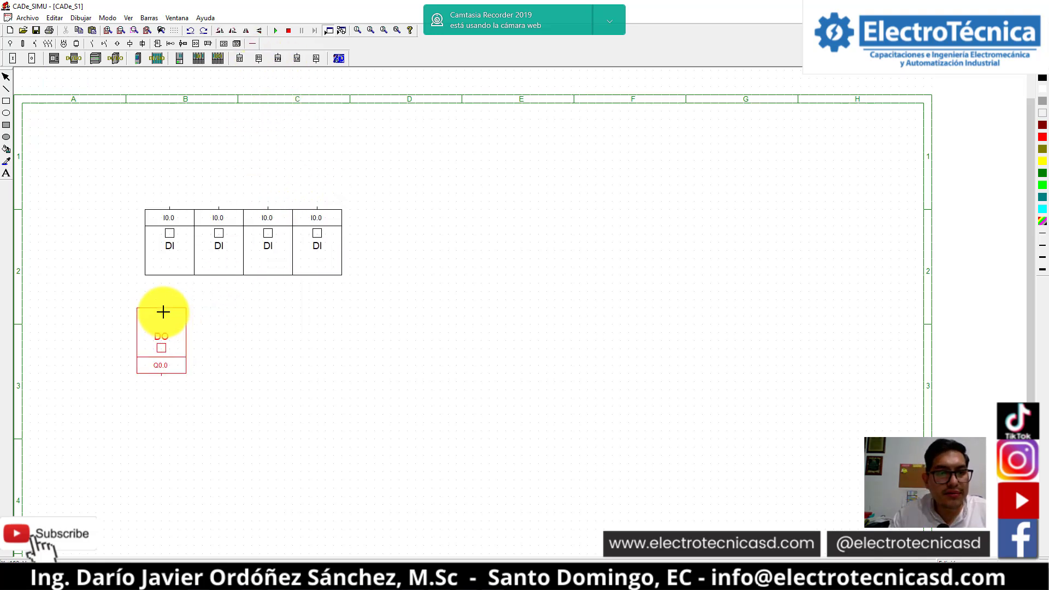
pyautogui.click(171, 309)
pyautogui.click(220, 309)
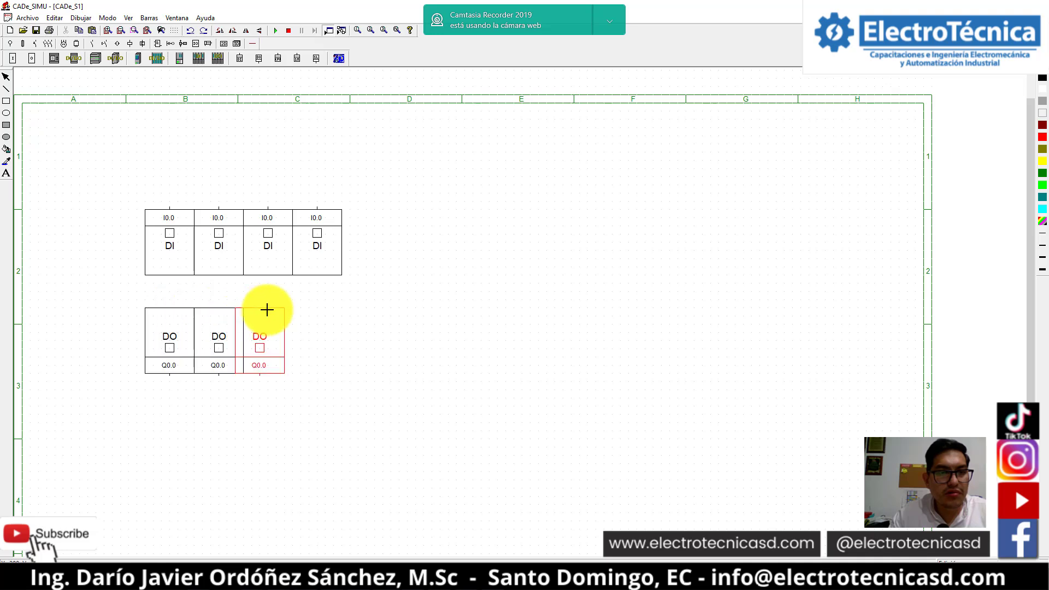
pyautogui.click(271, 309)
# - Name the first digital input I1 and give it the text START
pyautogui.doubleClick(175, 259)
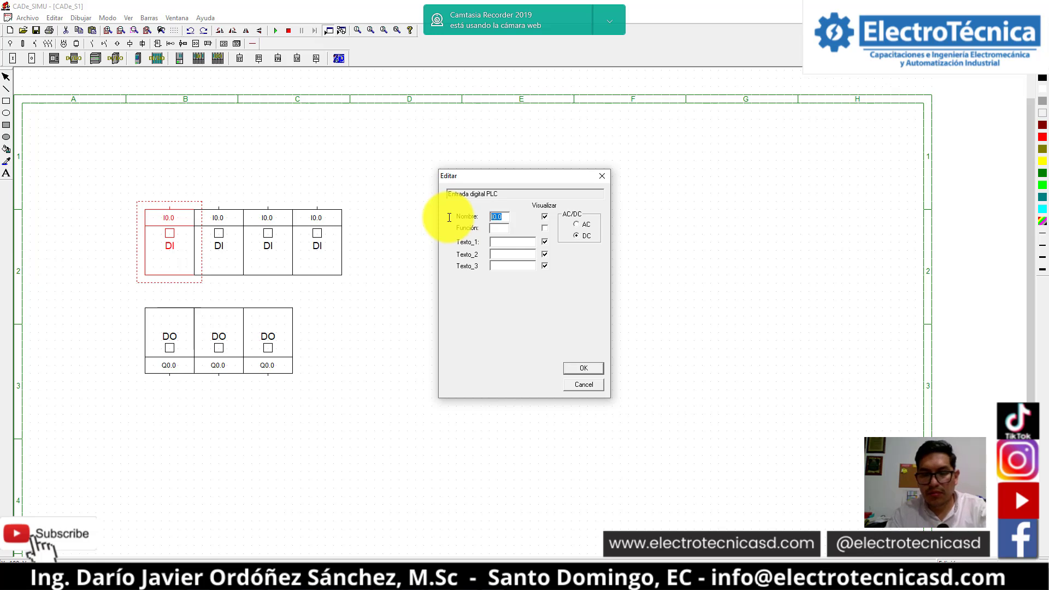
pyautogui.write('I1')
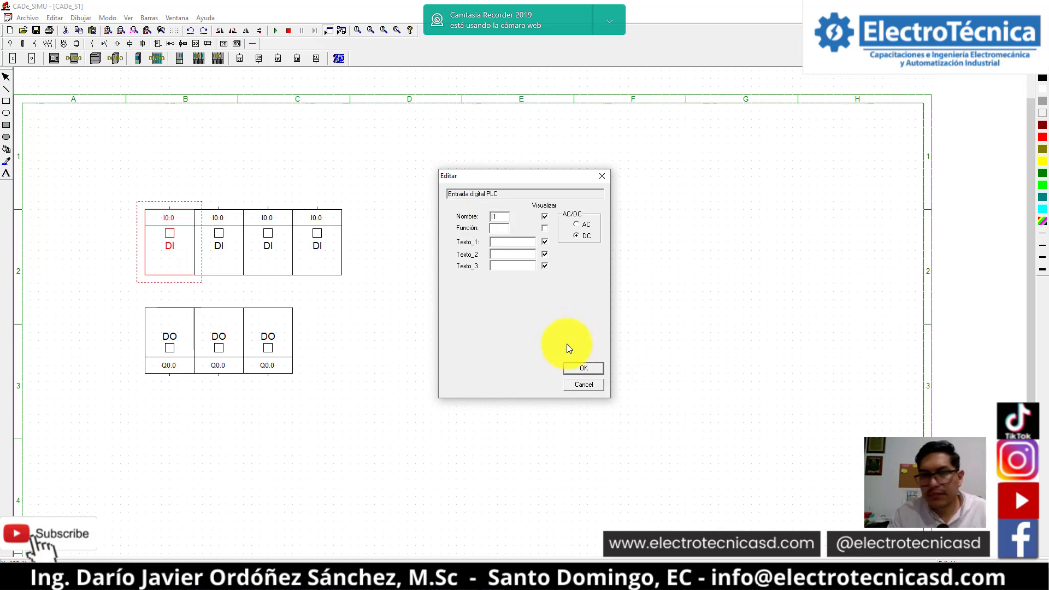
pyautogui.click(517, 253)
pyautogui.click(526, 244)
pyautogui.write('S')
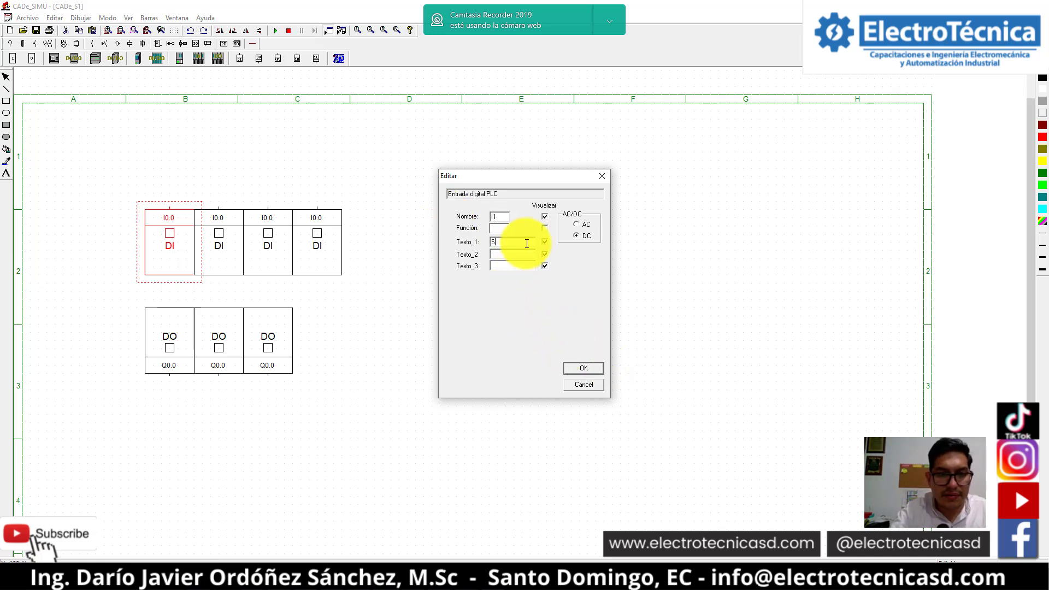
pyautogui.write('TART')
pyautogui.click(571, 372)
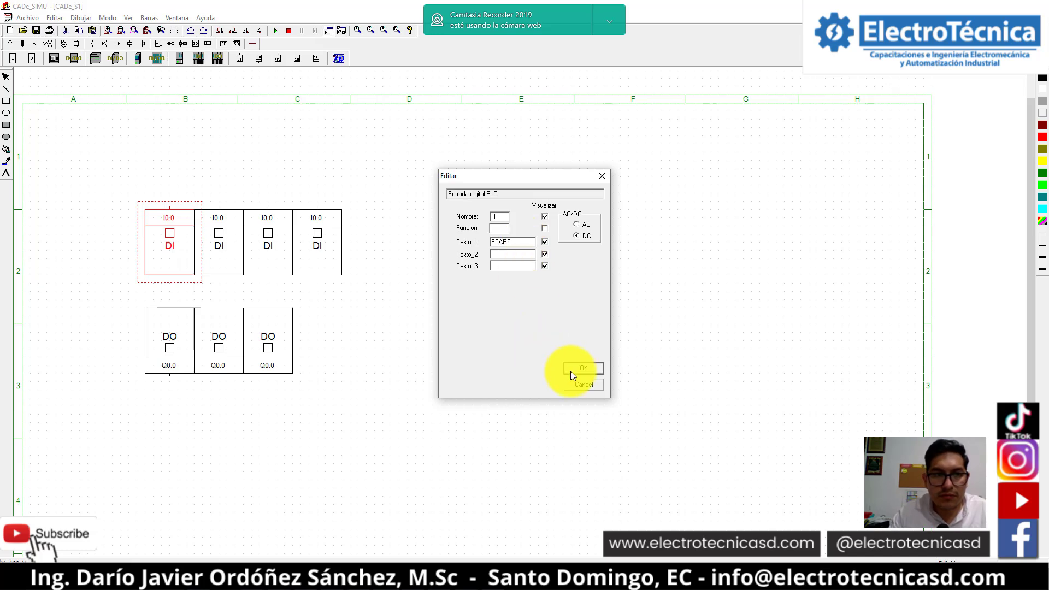
# - Name the second digital input I2 and give it the text STOP
pyautogui.doubleClick(228, 245)
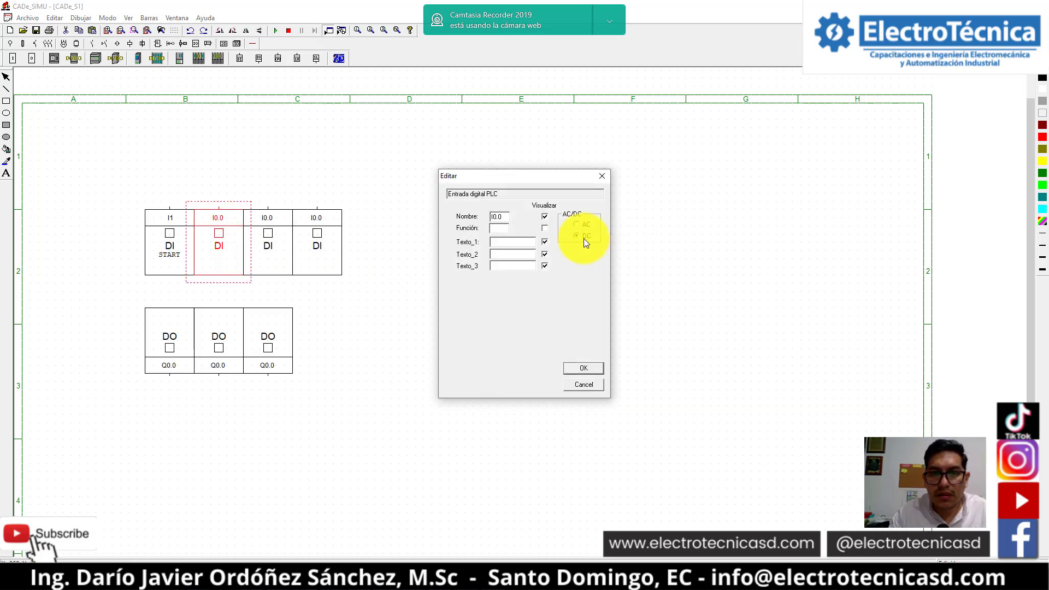
pyautogui.write('I2')
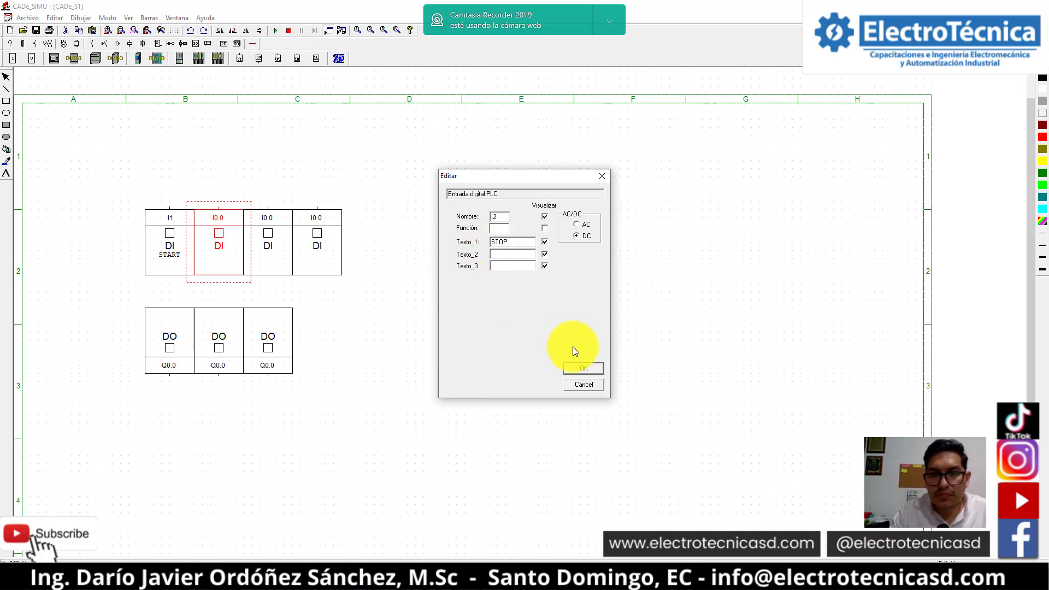
pyautogui.click(580, 368)
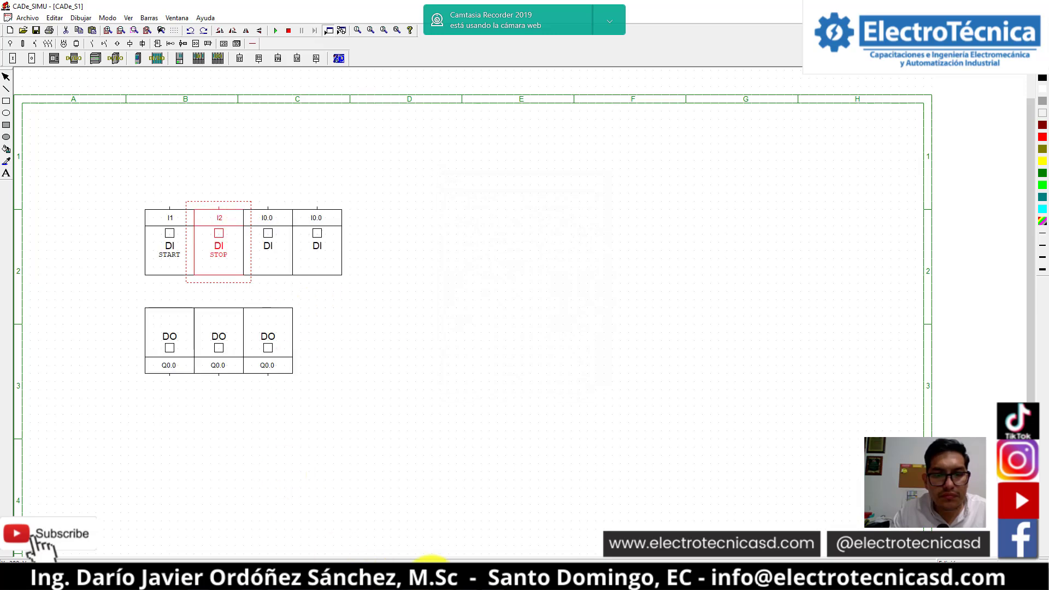
# - Check the tank diagram on the whiteboard, then name the third digital input I3 with the text SENSOR MAX
pyautogui.hotkey('alt', 'Tab')
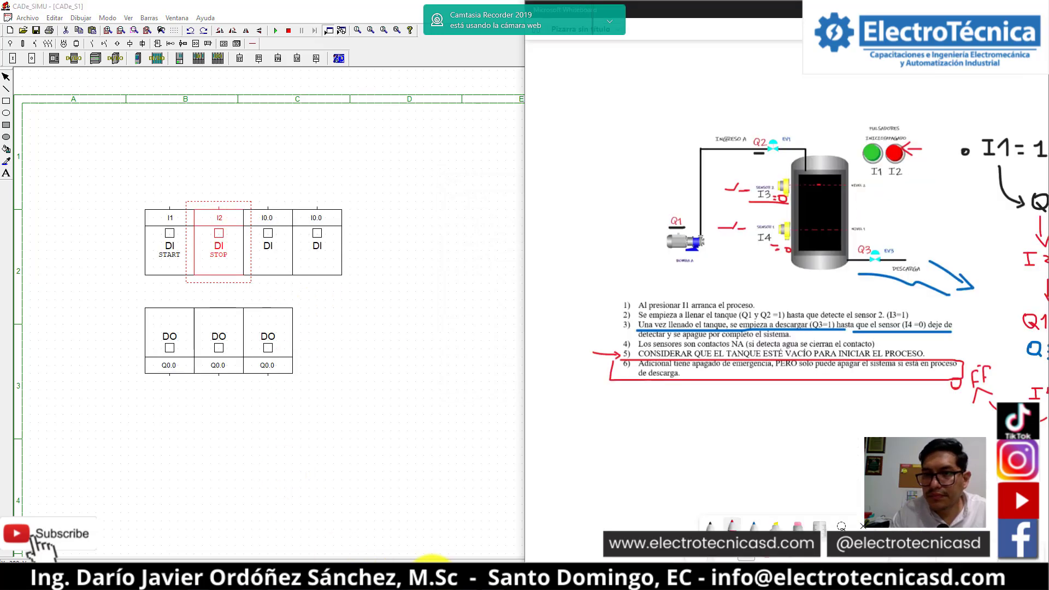
pyautogui.hotkey('alt', 'Tab')
pyautogui.doubleClick(261, 238)
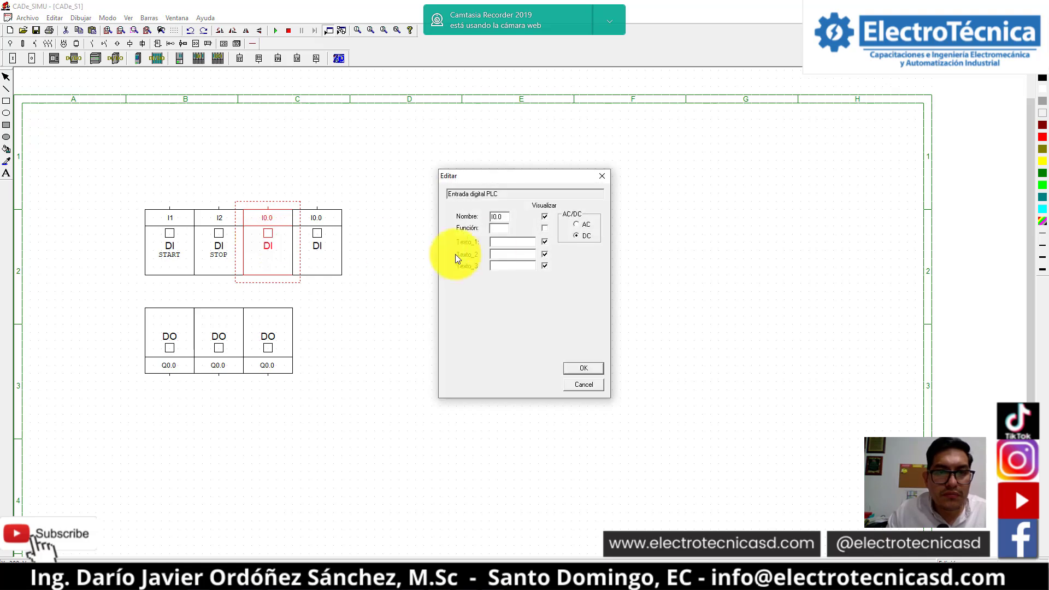
pyautogui.write('I3')
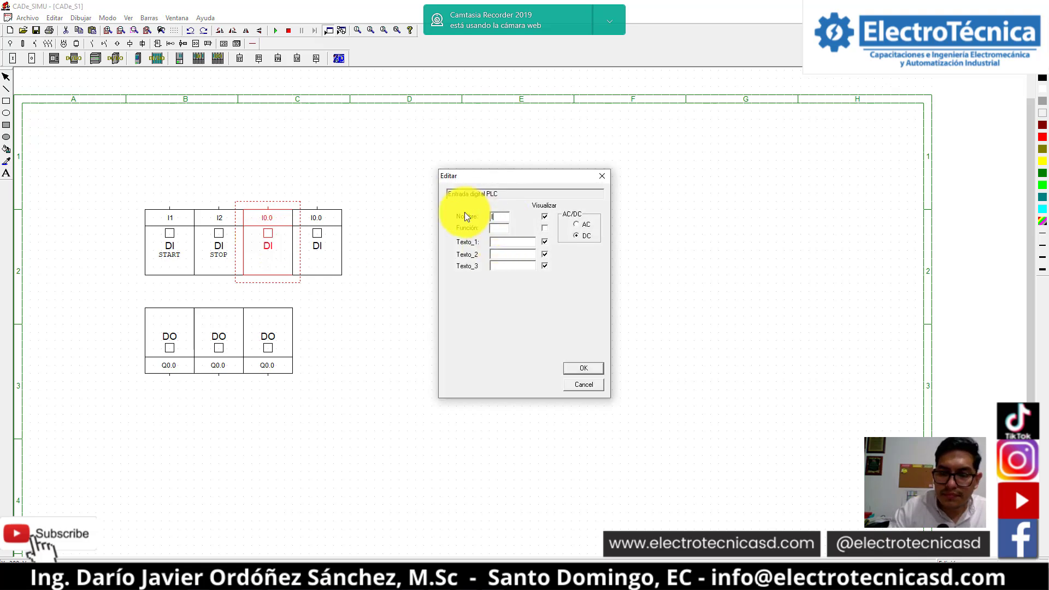
pyautogui.click(494, 244)
pyautogui.write('SENSOR ALT')
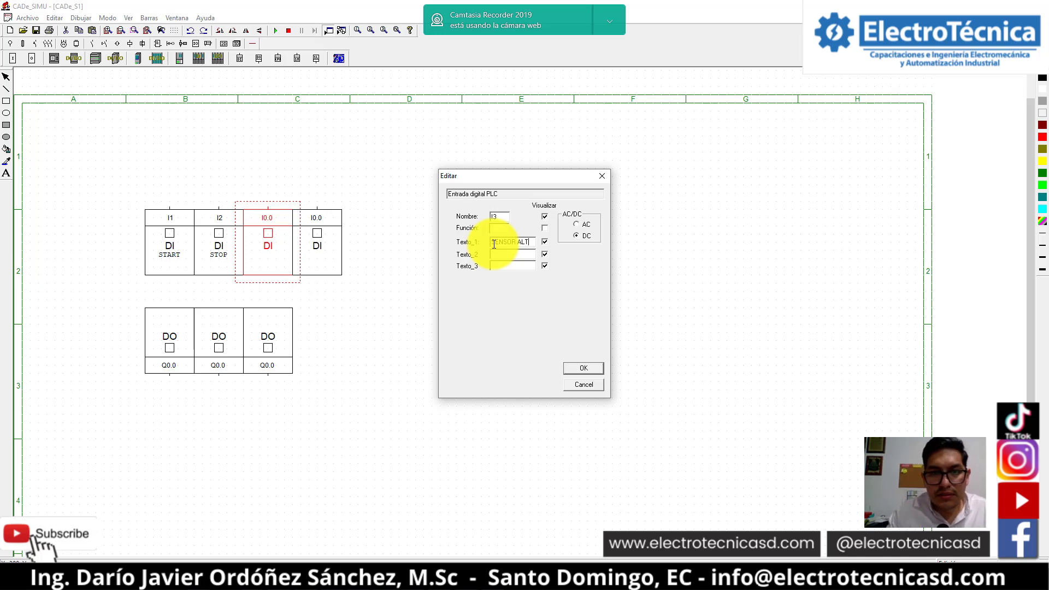
pyautogui.doubleClick(522, 243)
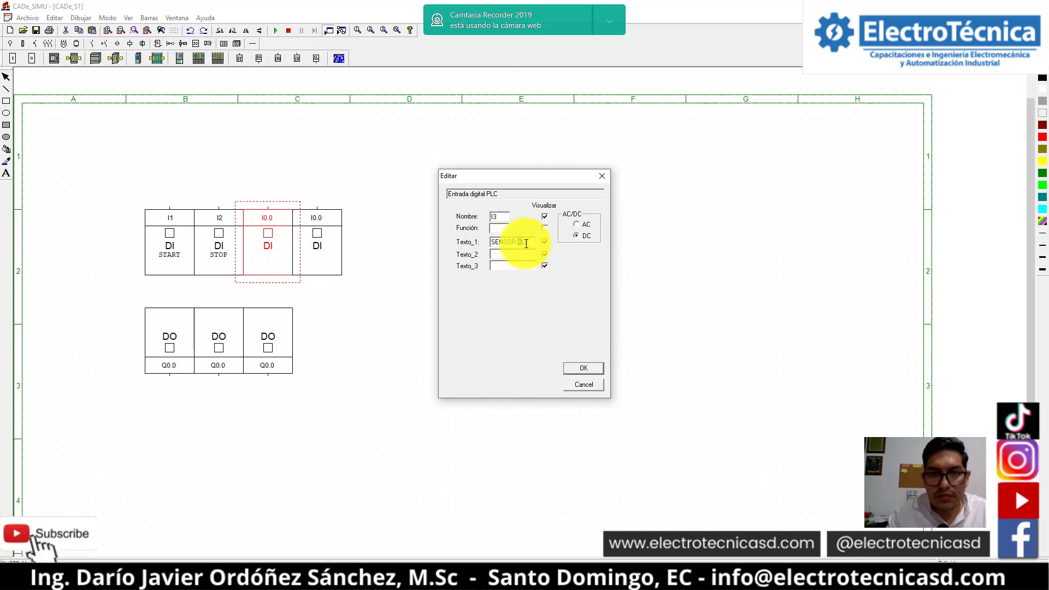
pyautogui.moveTo(526, 244); pyautogui.dragTo(532, 243)
pyautogui.write('MA')
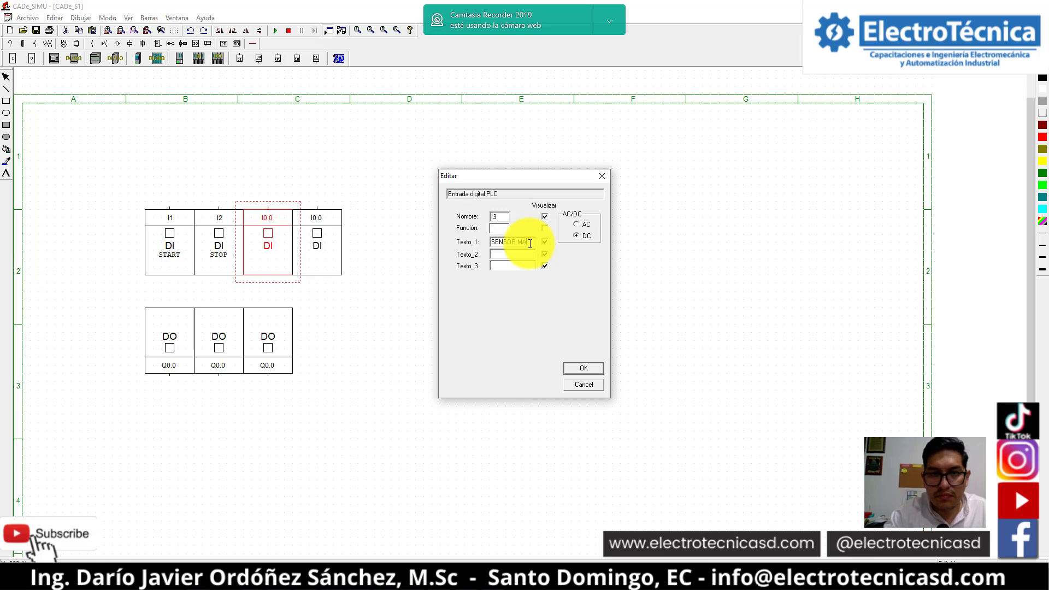
pyautogui.write('X')
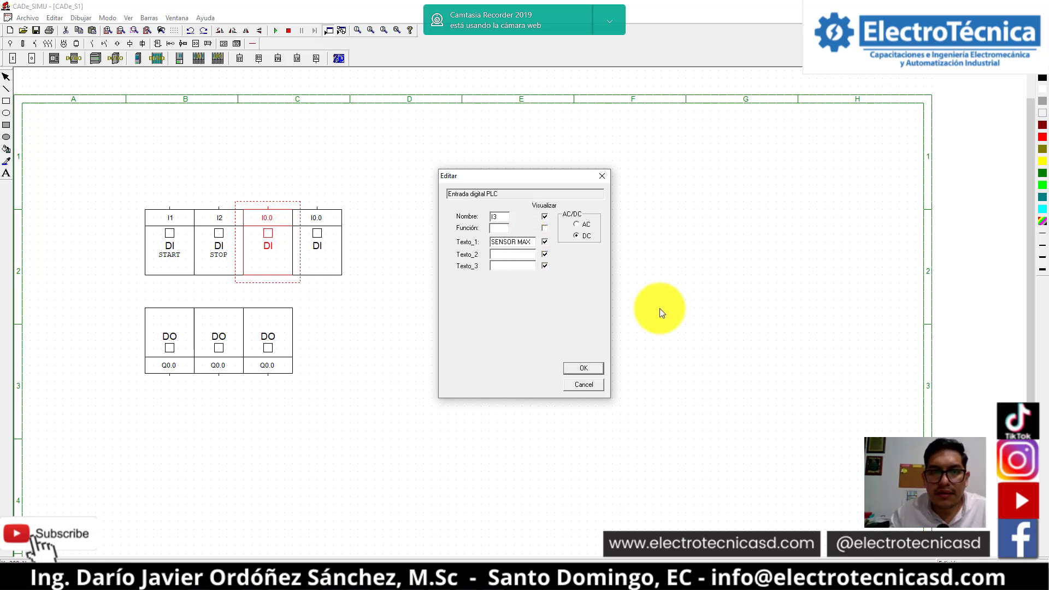
pyautogui.click(584, 366)
# - Name the fourth digital input I4 and give it the text SENSOR MIN
pyautogui.doubleClick(317, 264)
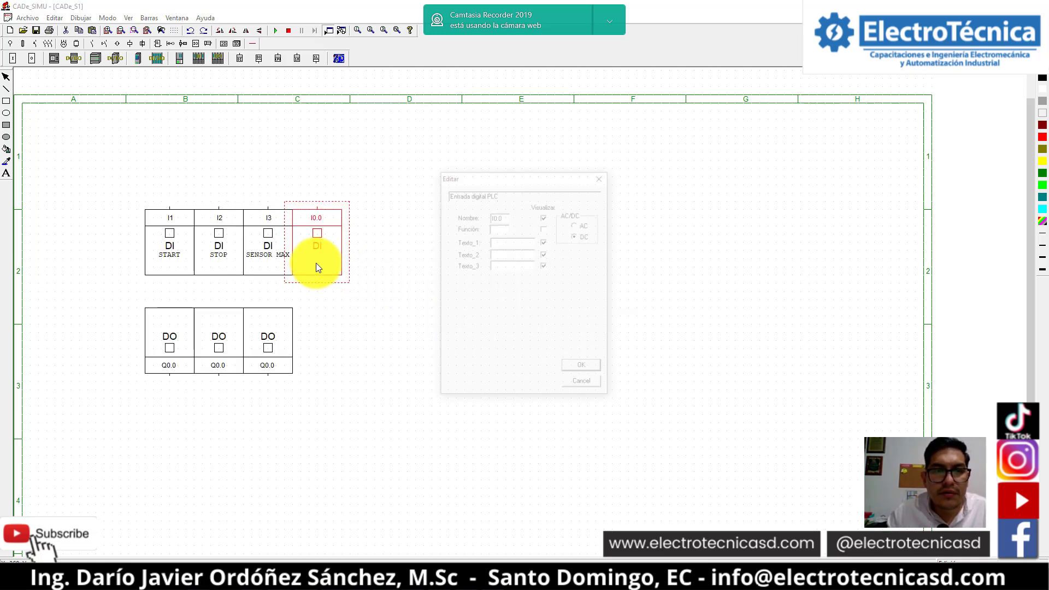
pyautogui.write('I4')
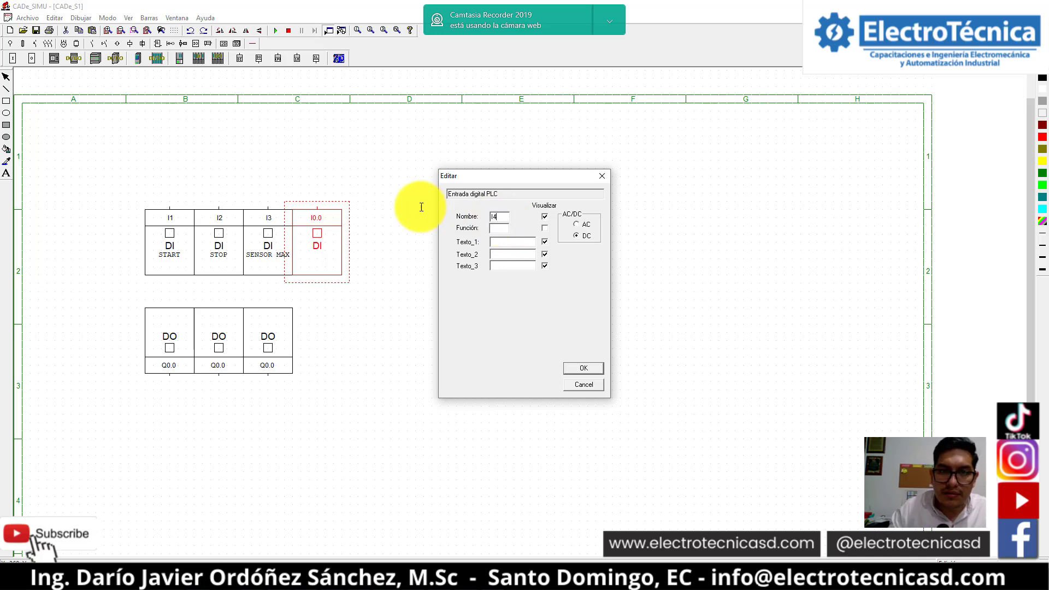
pyautogui.click(497, 243)
pyautogui.write('SENS')
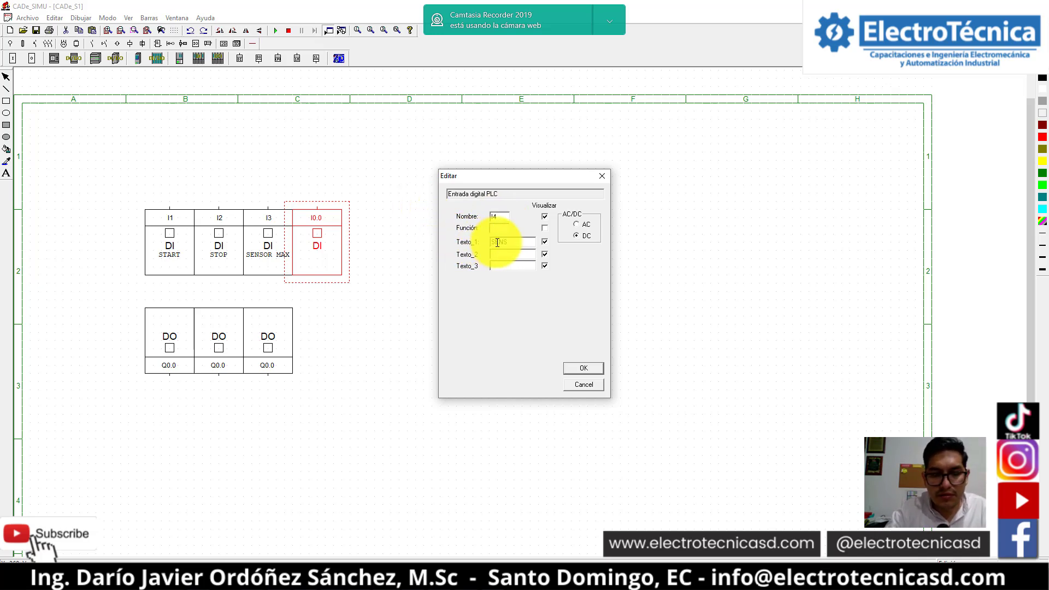
pyautogui.write('OR MIN')
pyautogui.click(601, 370)
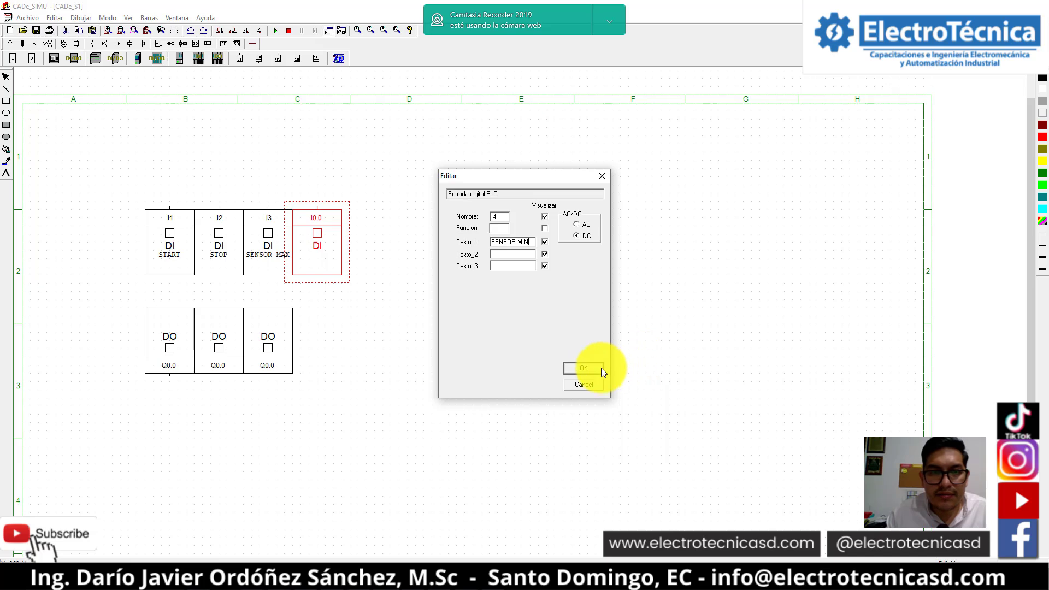
# - Name the first digital output Q1 and give it the text BONBA
pyautogui.doubleClick(160, 356)
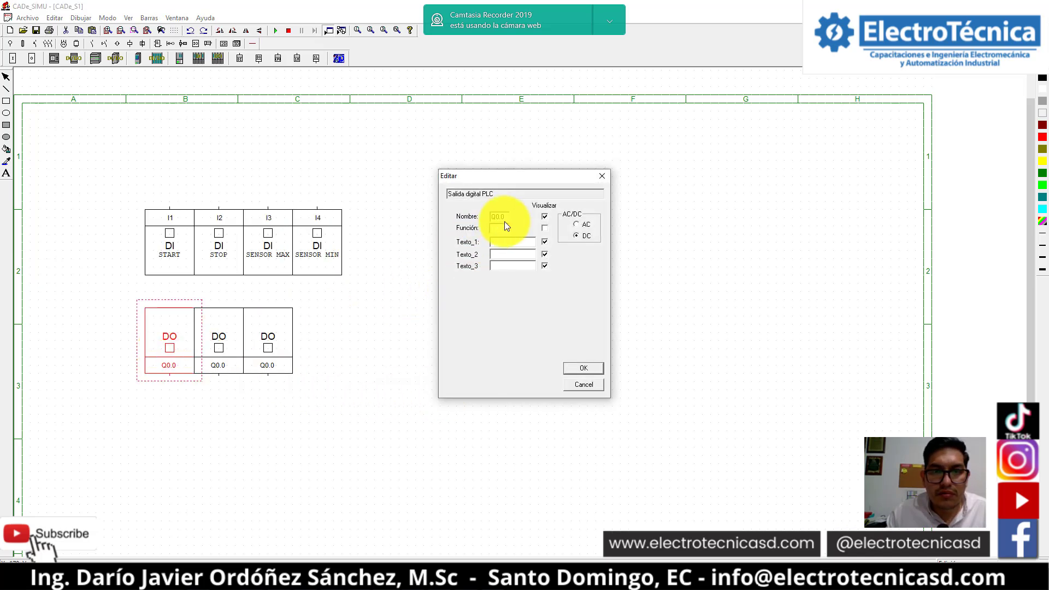
pyautogui.write('Q1')
pyautogui.click(530, 243)
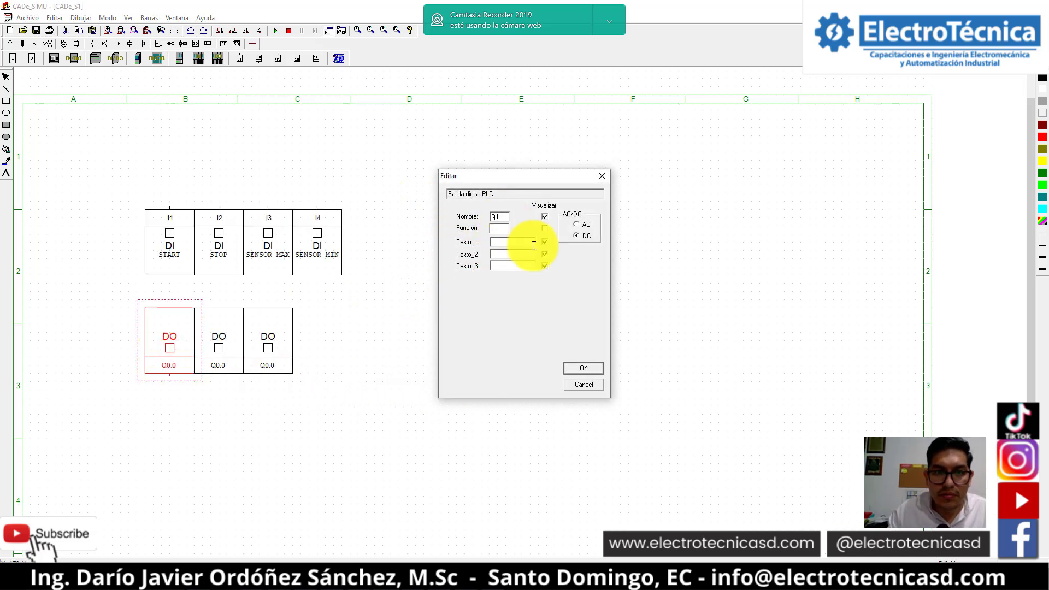
pyautogui.write('BOMB')
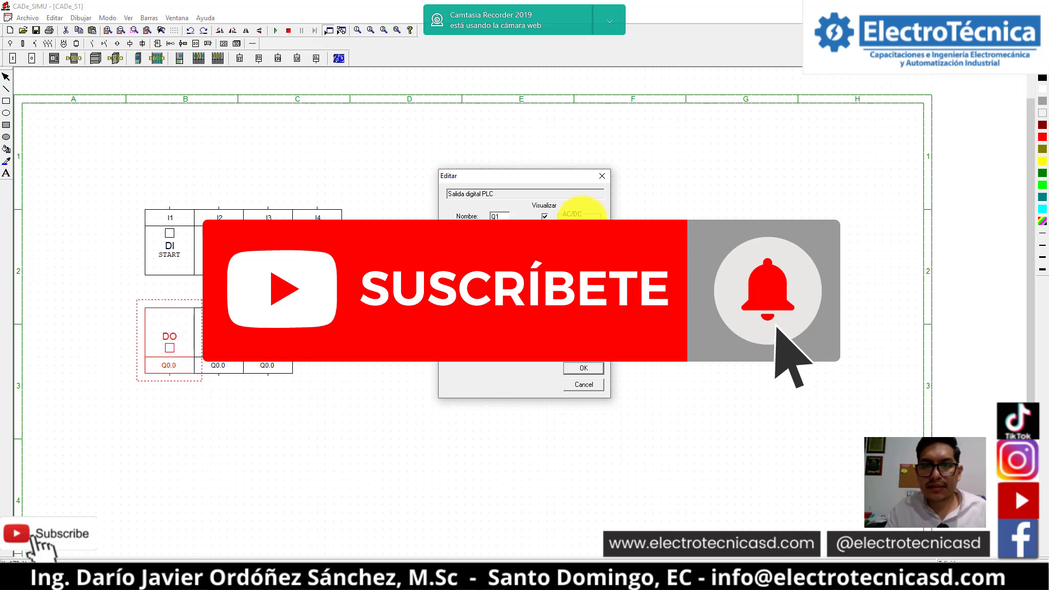
pyautogui.click(571, 381)
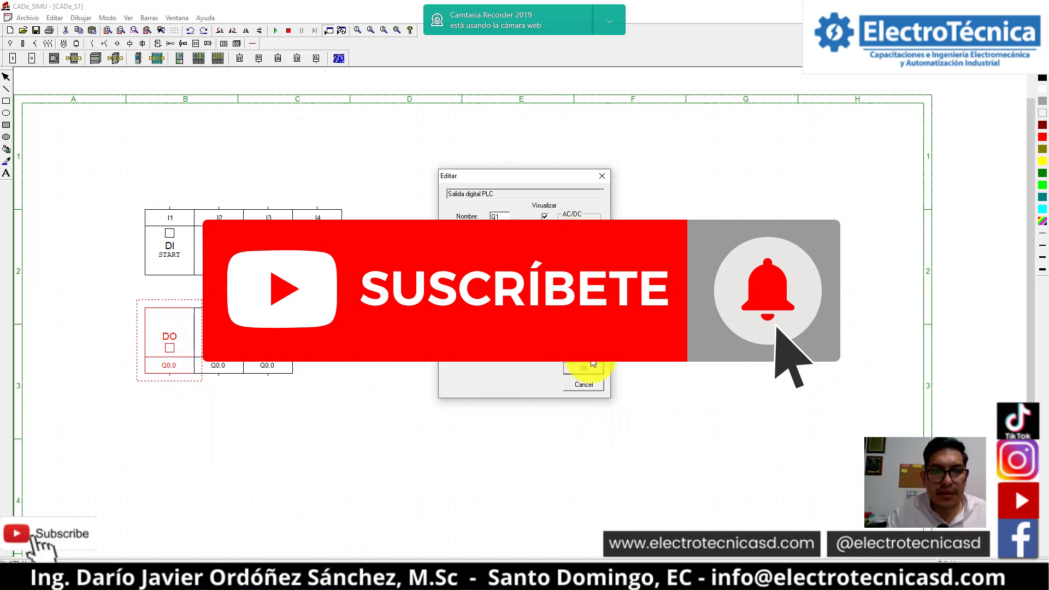
pyautogui.click(165, 258)
pyautogui.doubleClick(165, 258)
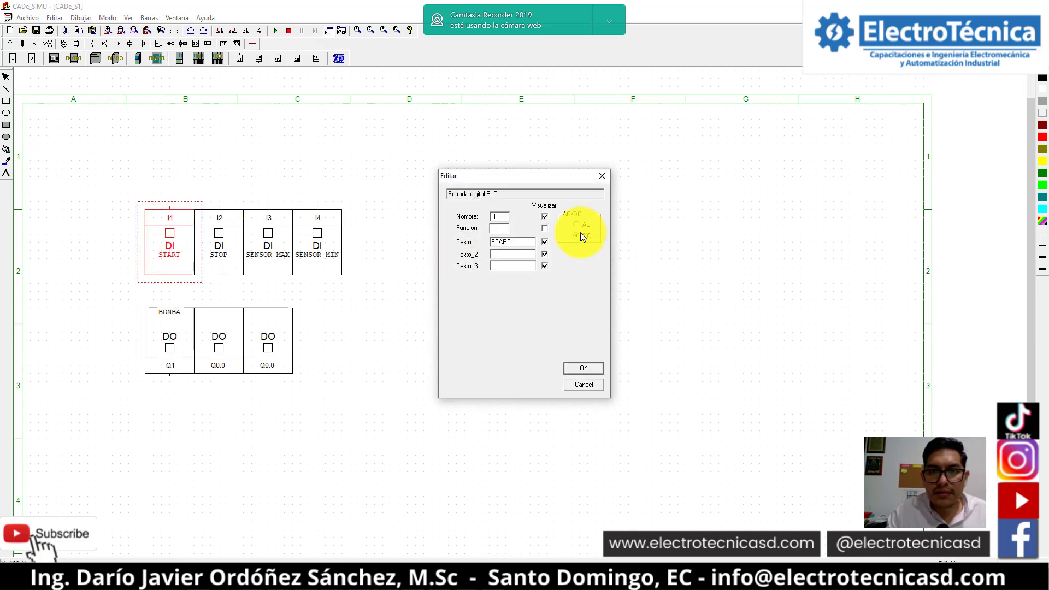
pyautogui.click(574, 365)
# - Name the second digital output Q2 and give it the text VÁLVULA
pyautogui.doubleClick(213, 339)
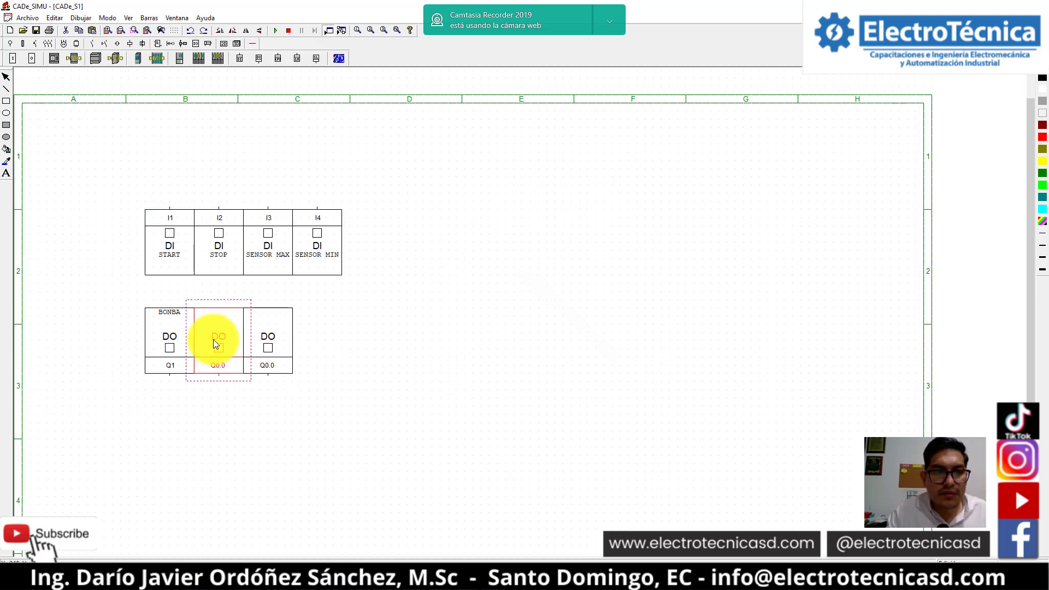
pyautogui.doubleClick(498, 217)
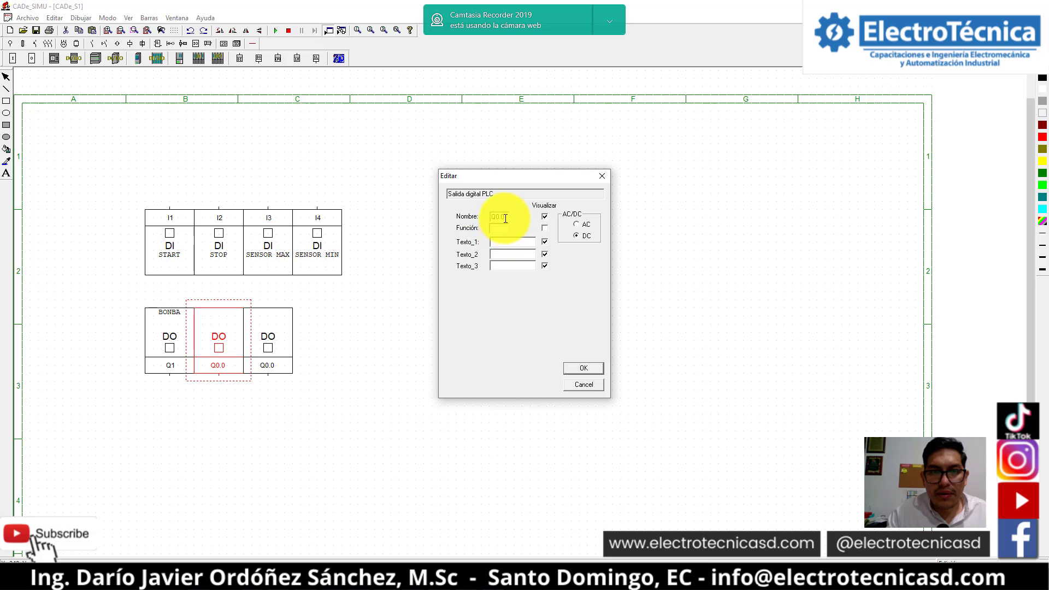
pyautogui.write('Q2')
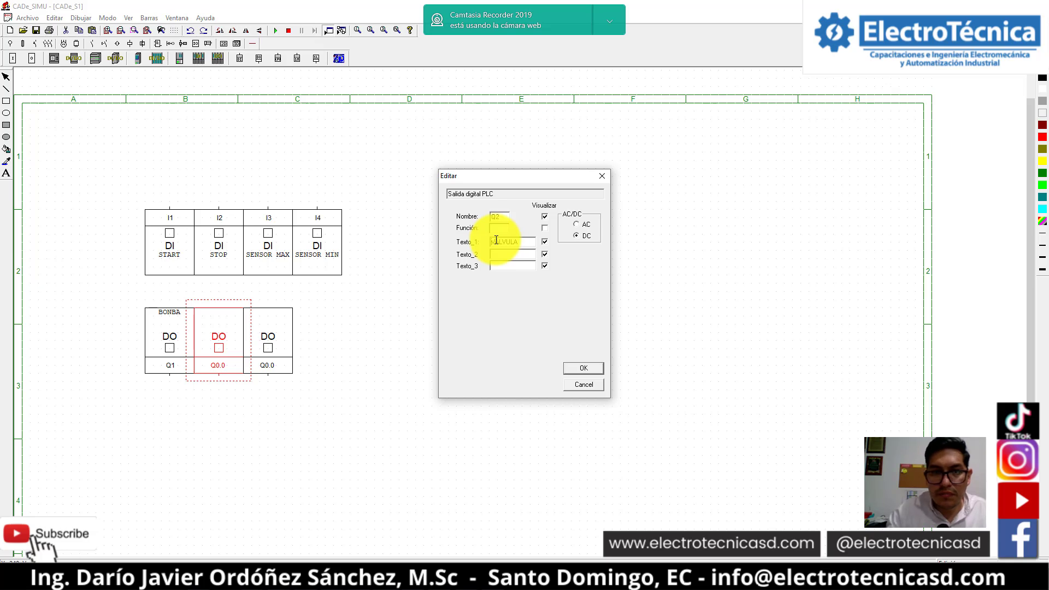
pyautogui.click(582, 368)
# - Name the third digital output Q3 and give it the text V.DESCARGA
pyautogui.doubleClick(281, 327)
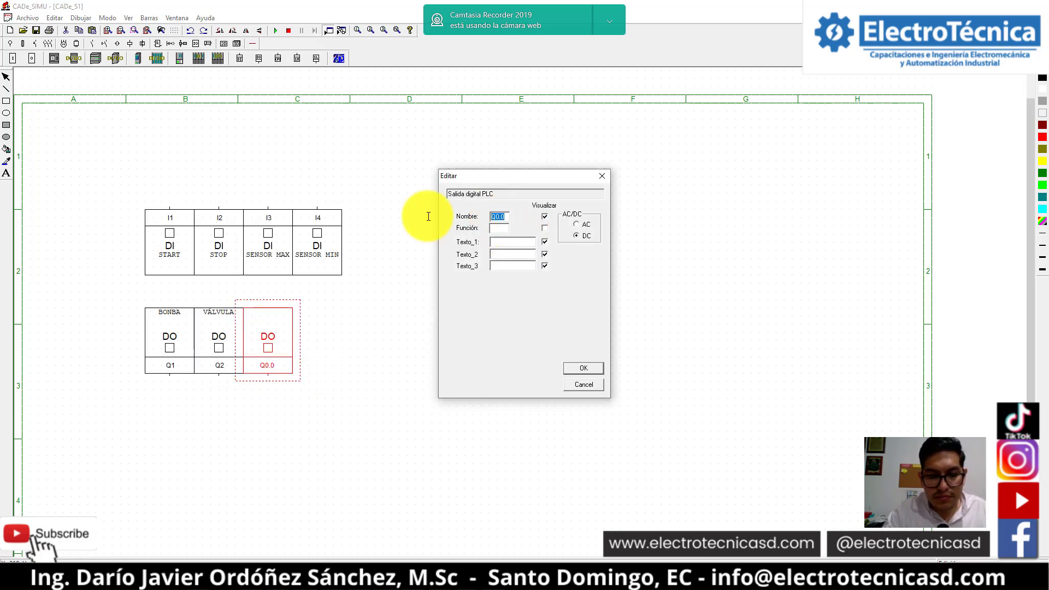
pyautogui.write('Q3')
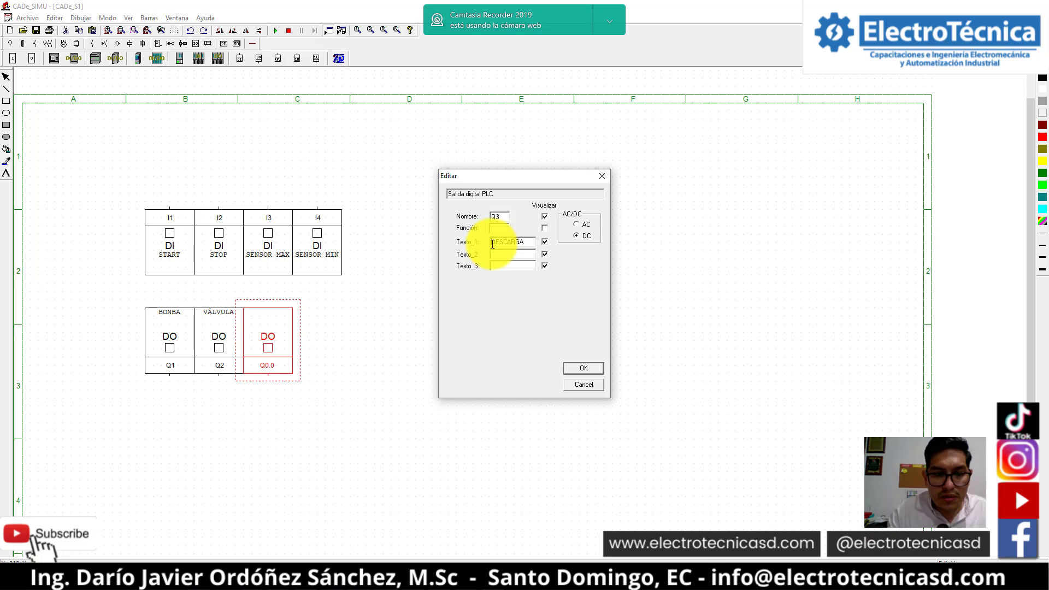
pyautogui.click(491, 242)
pyautogui.write('V.')
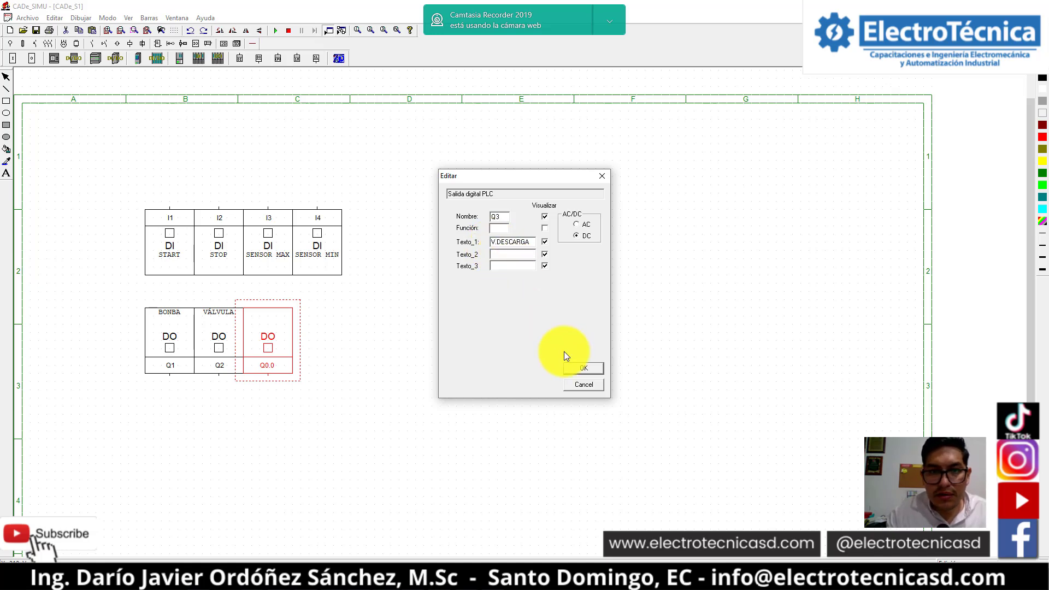
pyautogui.click(578, 373)
# - Change the text of output Q2 to V.INGRESO and correct the text of output Q1 to BOMBA
pyautogui.doubleClick(219, 327)
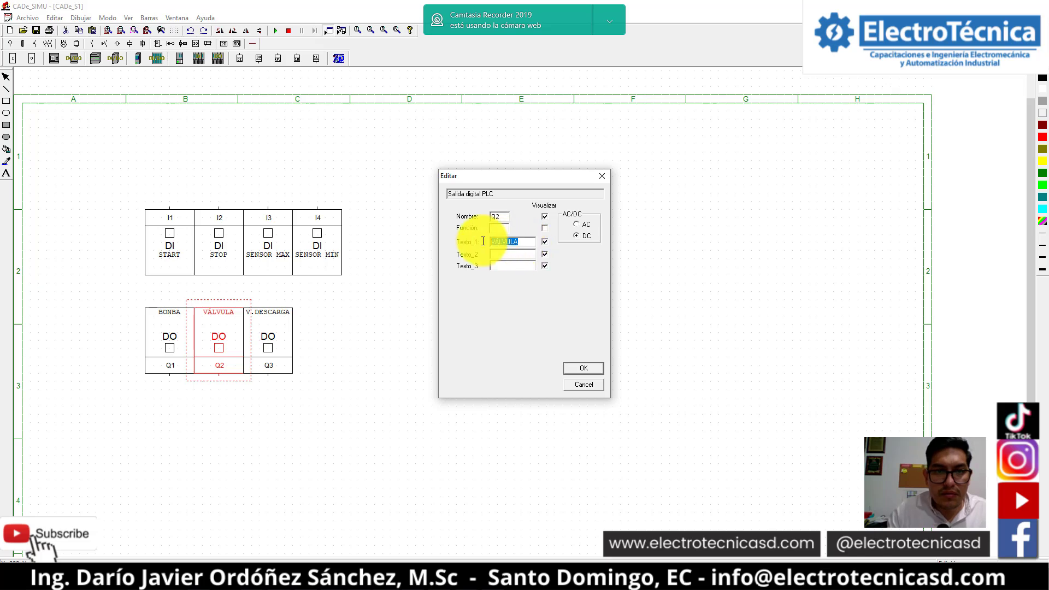
pyautogui.write('M')
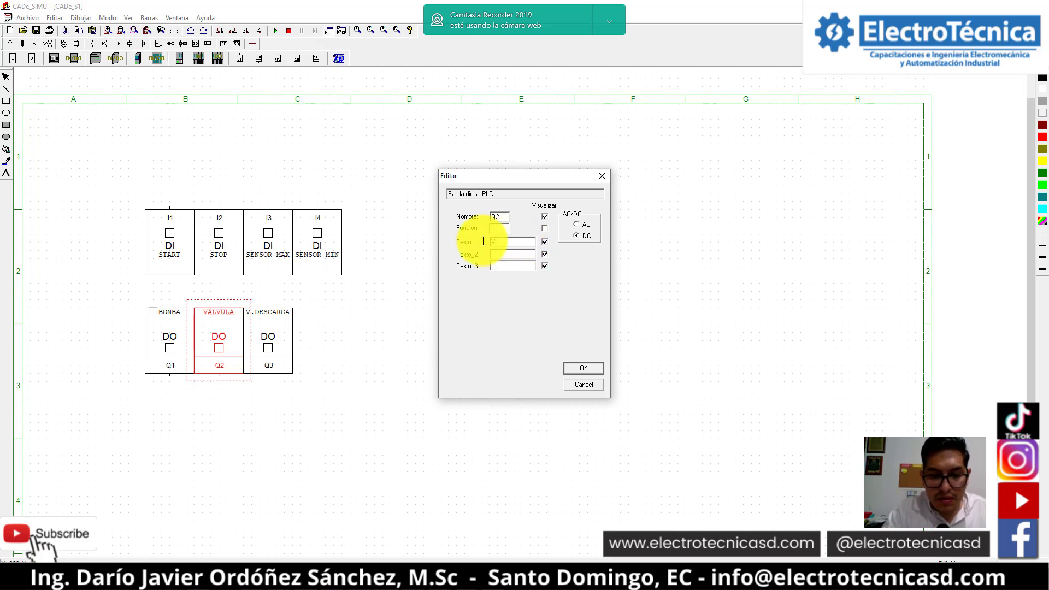
pyautogui.write('.INGRESO')
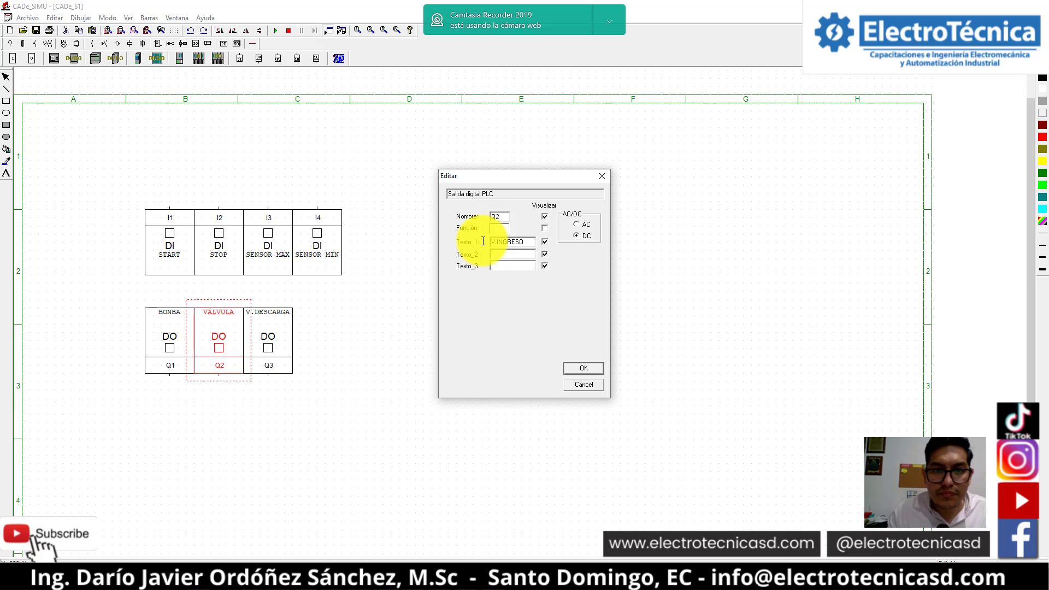
pyautogui.click(577, 366)
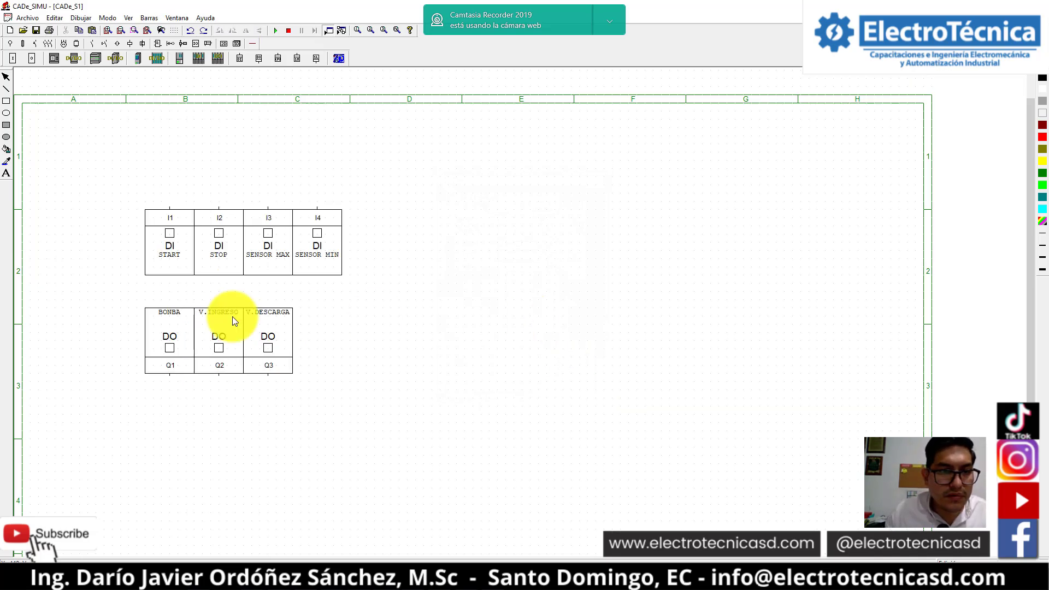
pyautogui.doubleClick(182, 317)
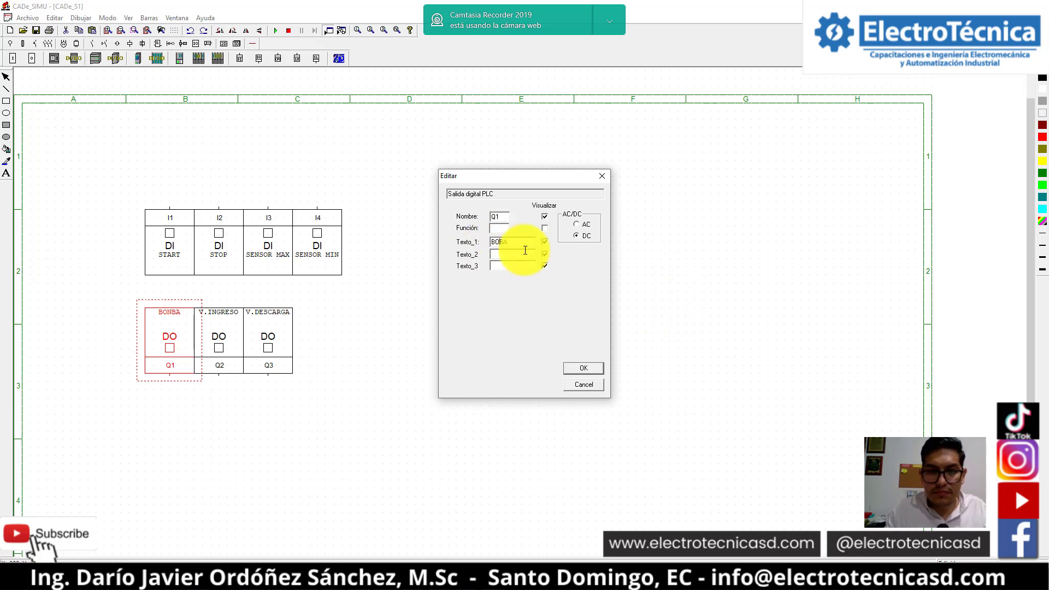
pyautogui.write('M')
pyautogui.click(566, 369)
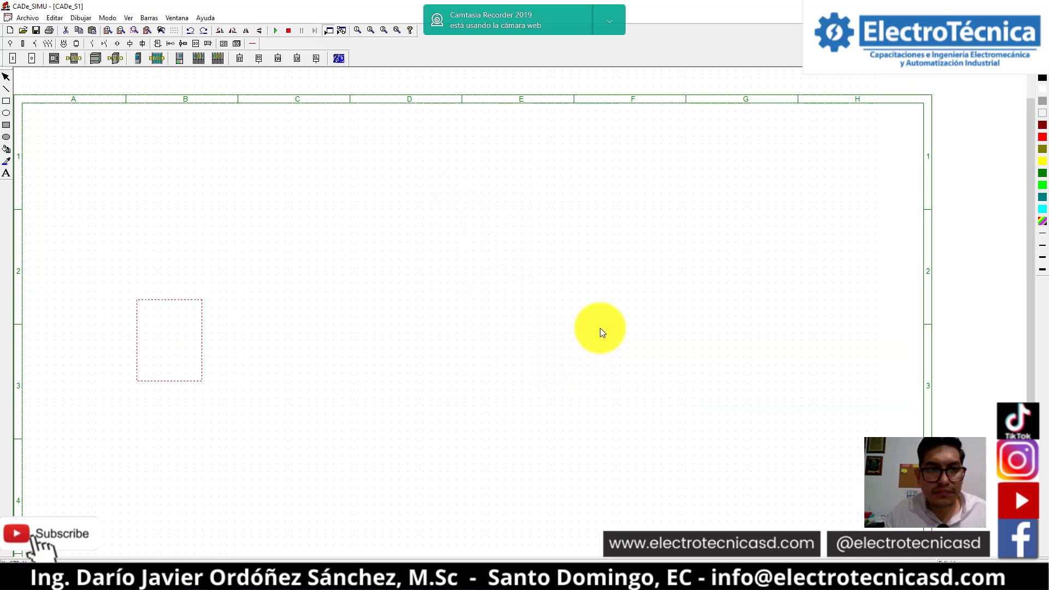
# - Place a normally open pushbutton above I1, a normally closed pushbutton above I2, and normally open switches above I3 and I4
pyautogui.scroll(2, 134, 208)
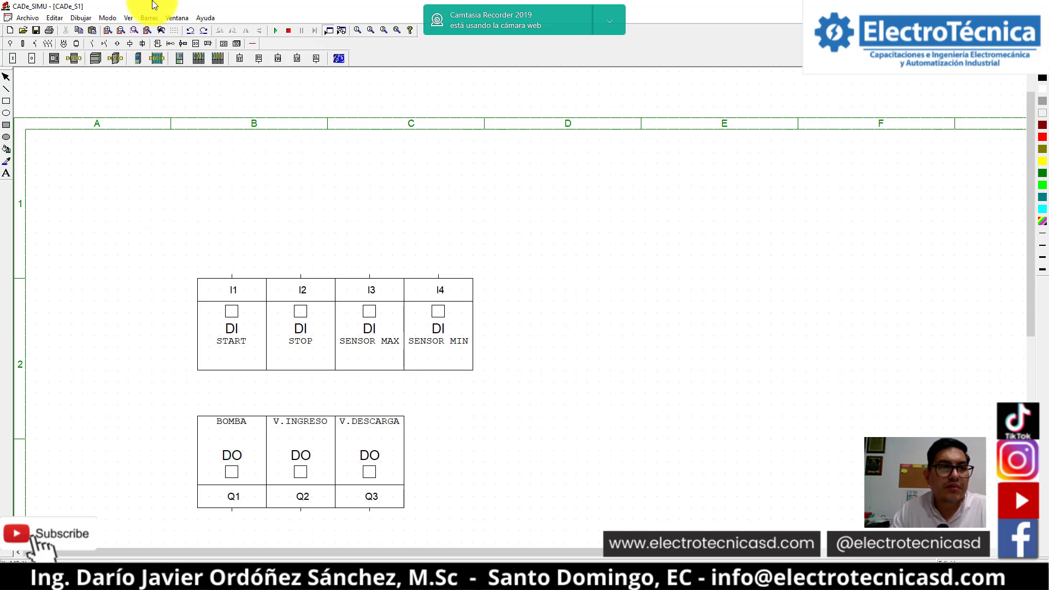
pyautogui.click(103, 43)
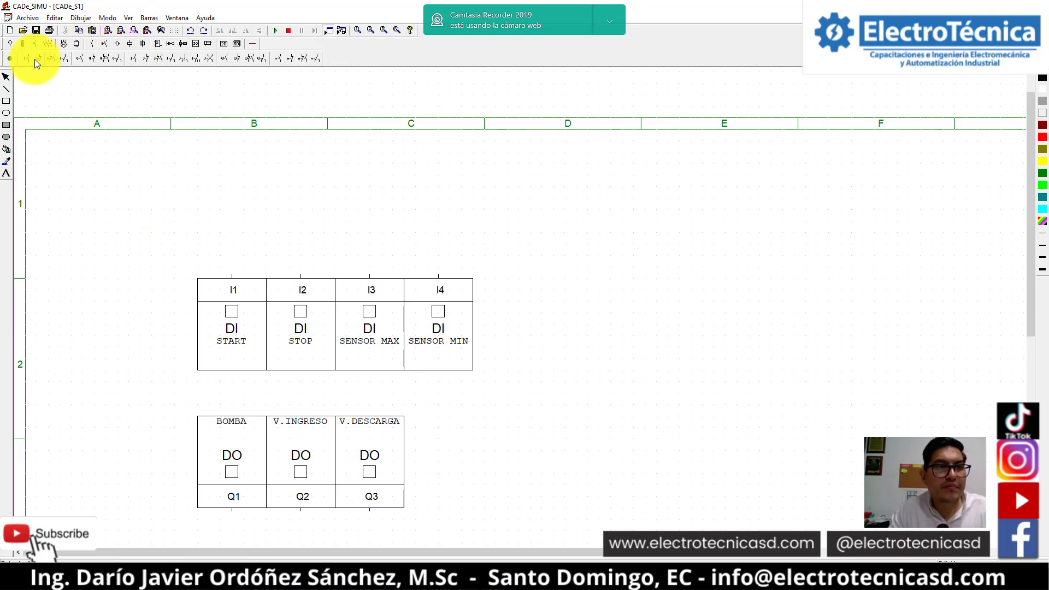
pyautogui.click(36, 58)
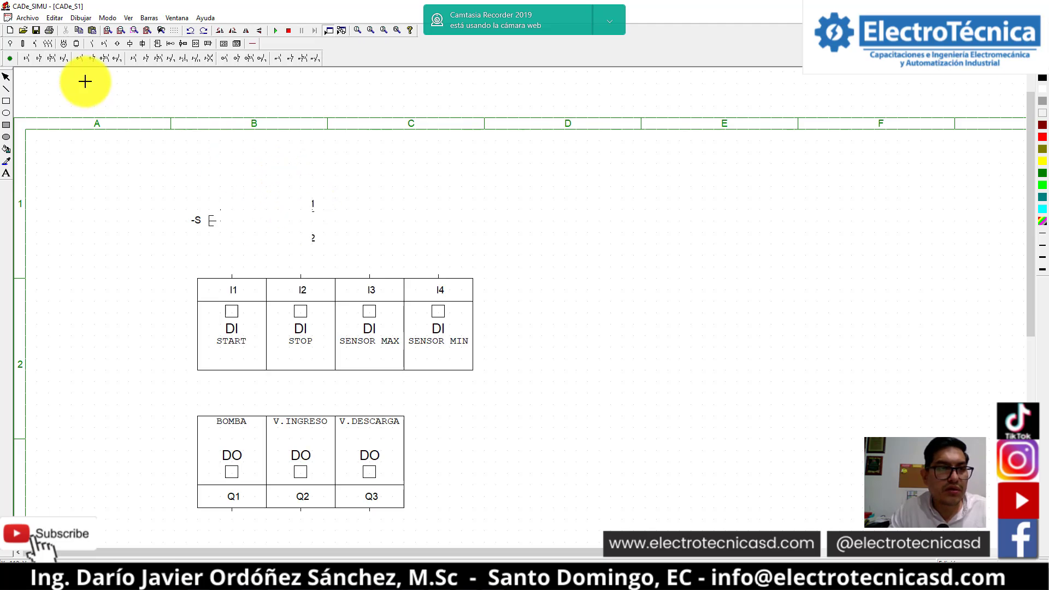
pyautogui.press('Escape')
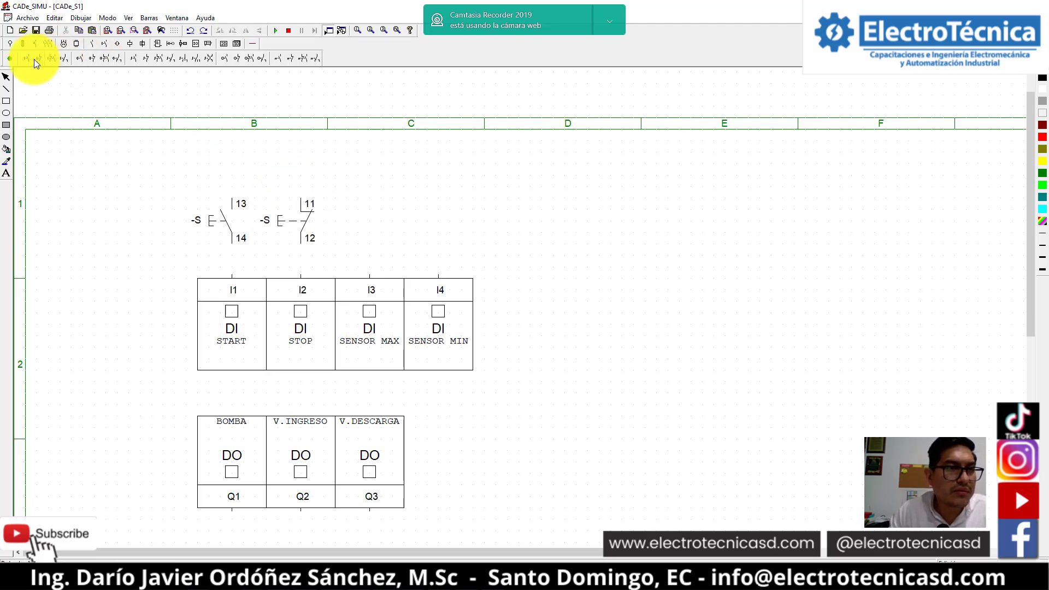
pyautogui.click(139, 59)
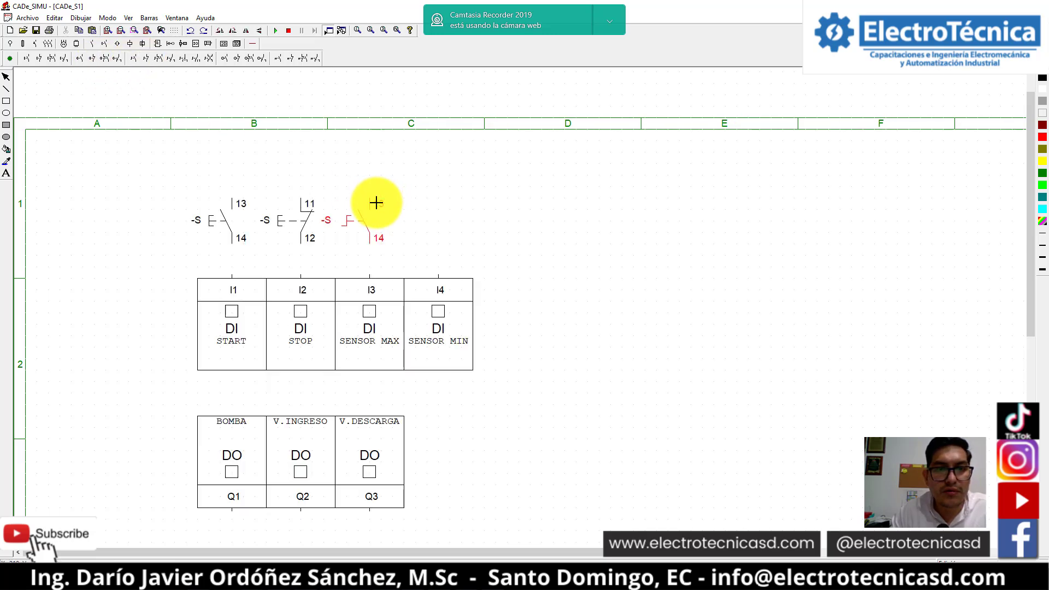
pyautogui.click(376, 207)
# - Name the pushbutton above I1 -S1 and the pushbutton above I2 -S2
pyautogui.click(216, 218)
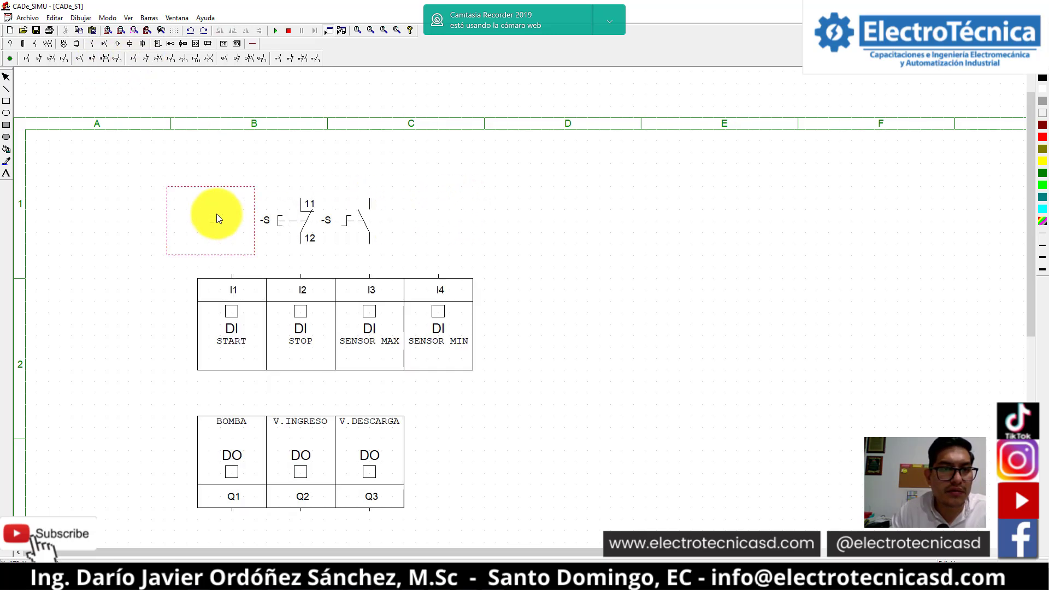
pyautogui.doubleClick(216, 218)
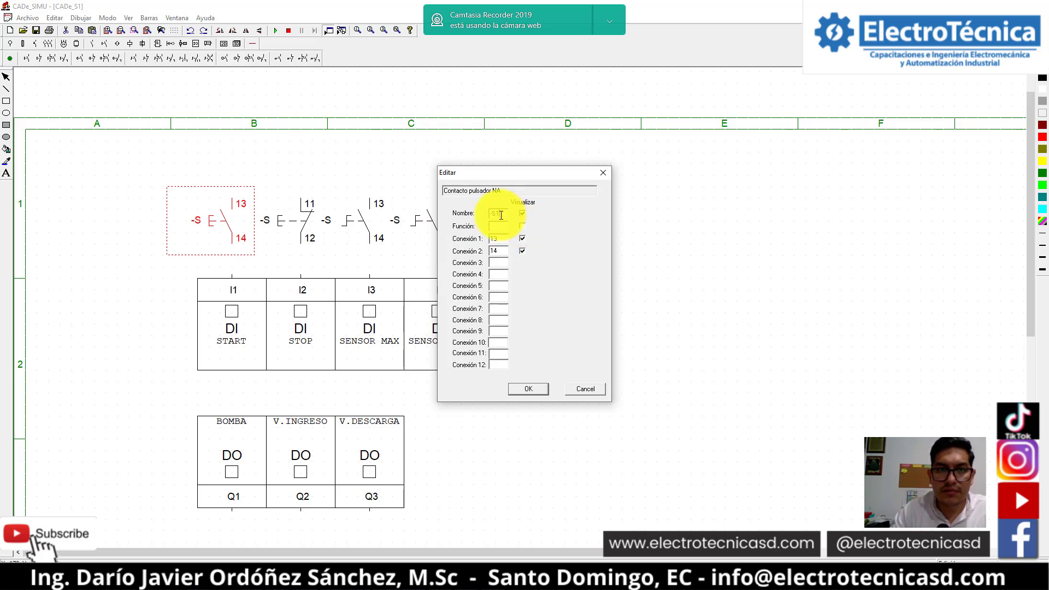
pyautogui.press('Return')
pyautogui.doubleClick(302, 226)
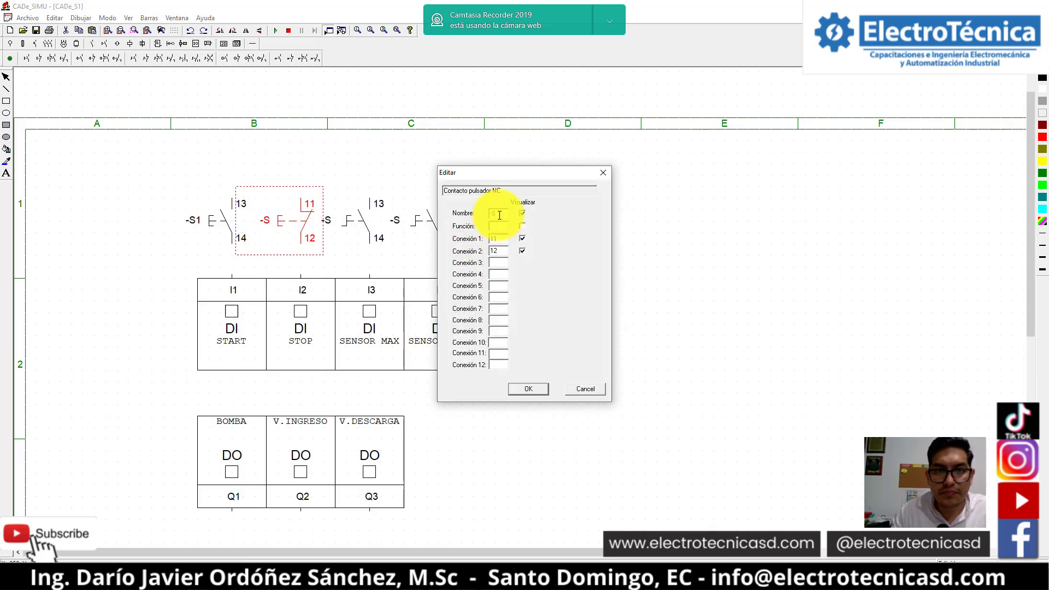
pyautogui.write('2')
pyautogui.press('Return')
# - Name the switch above I3 -S3 and the switch above I4 -S4
pyautogui.doubleClick(352, 232)
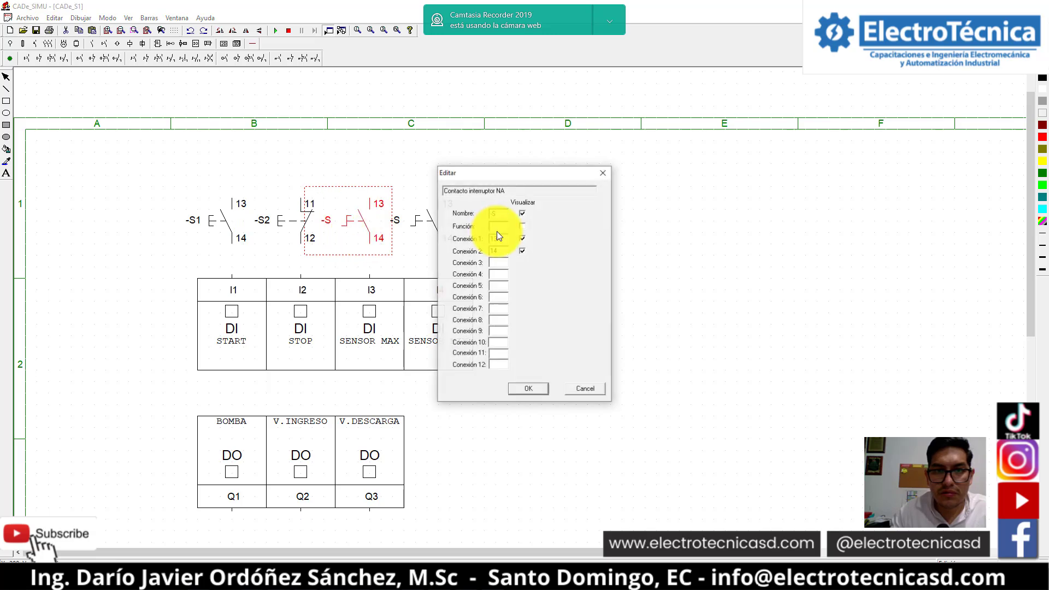
pyautogui.write('3')
pyautogui.press('Return')
pyautogui.doubleClick(439, 222)
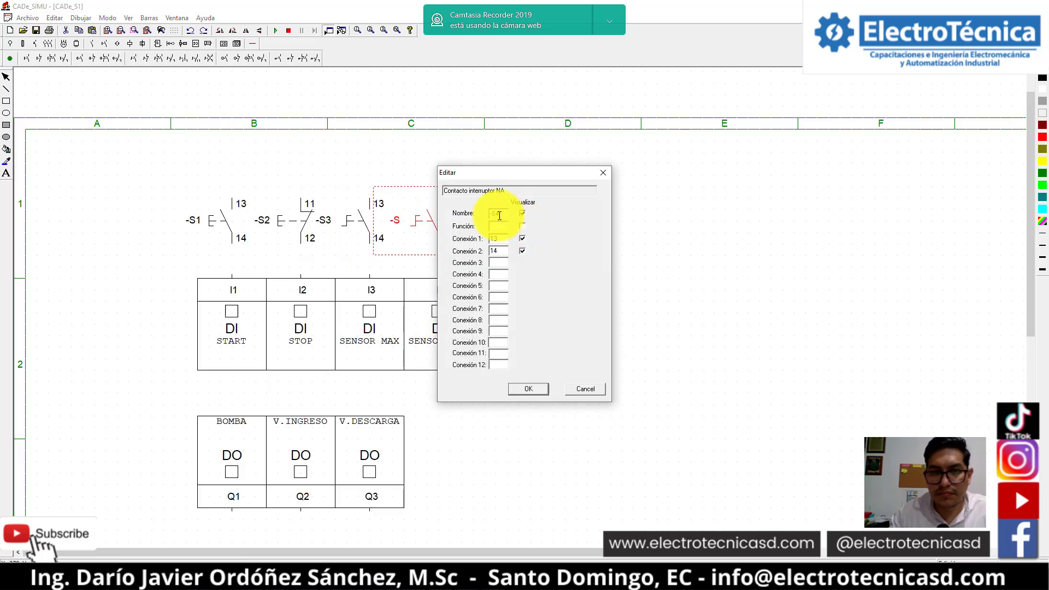
pyautogui.write('4')
pyautogui.press('Return')
# - Place a monostable coil below output Q1 and a solenoid valve below each of outputs Q2 and Q3
pyautogui.click(139, 45)
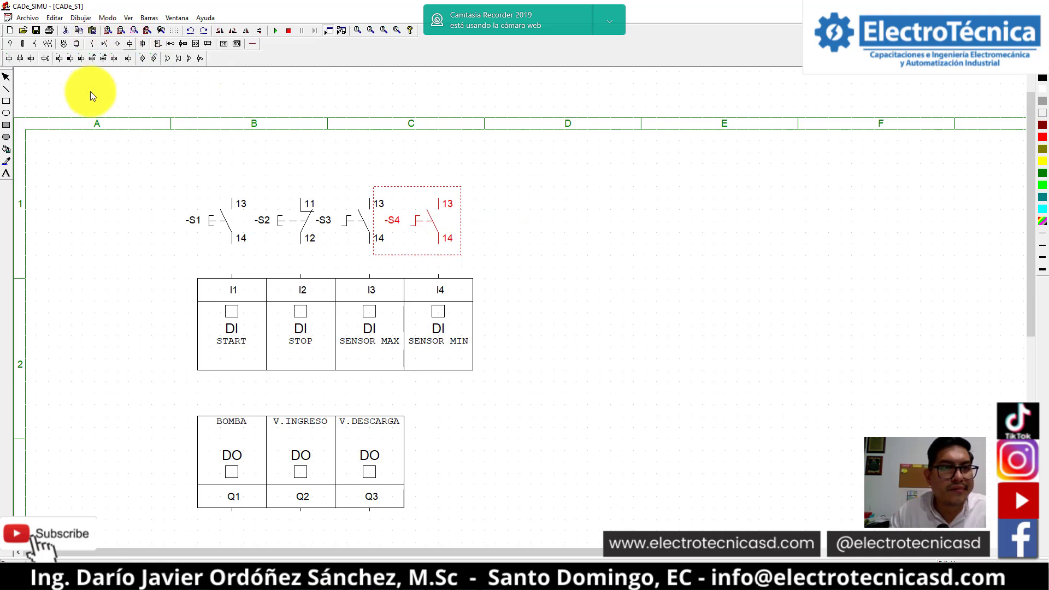
pyautogui.click(15, 61)
pyautogui.scroll(-3, 306, 475)
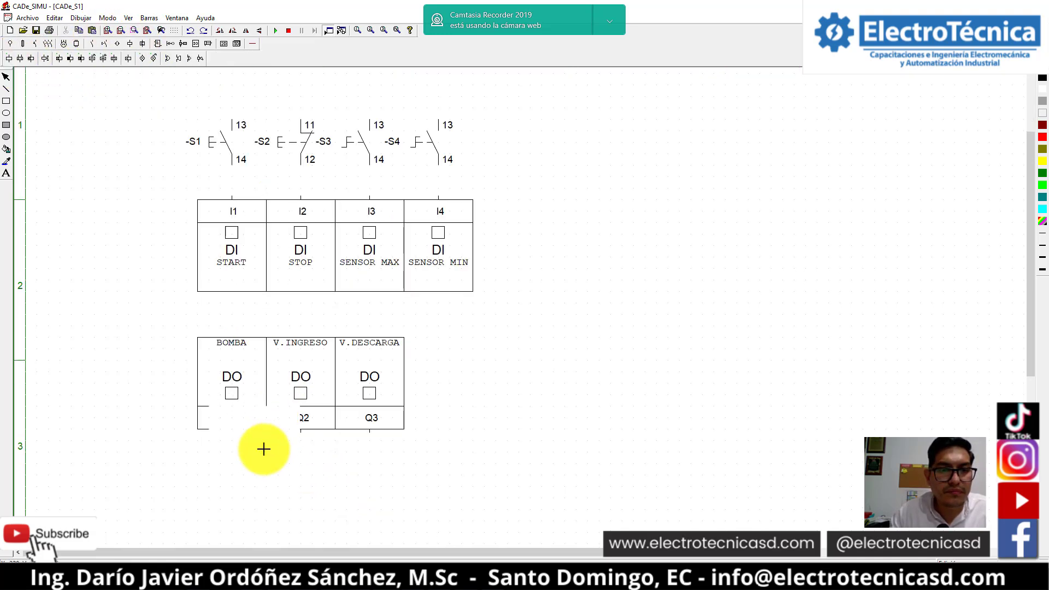
pyautogui.click(240, 483)
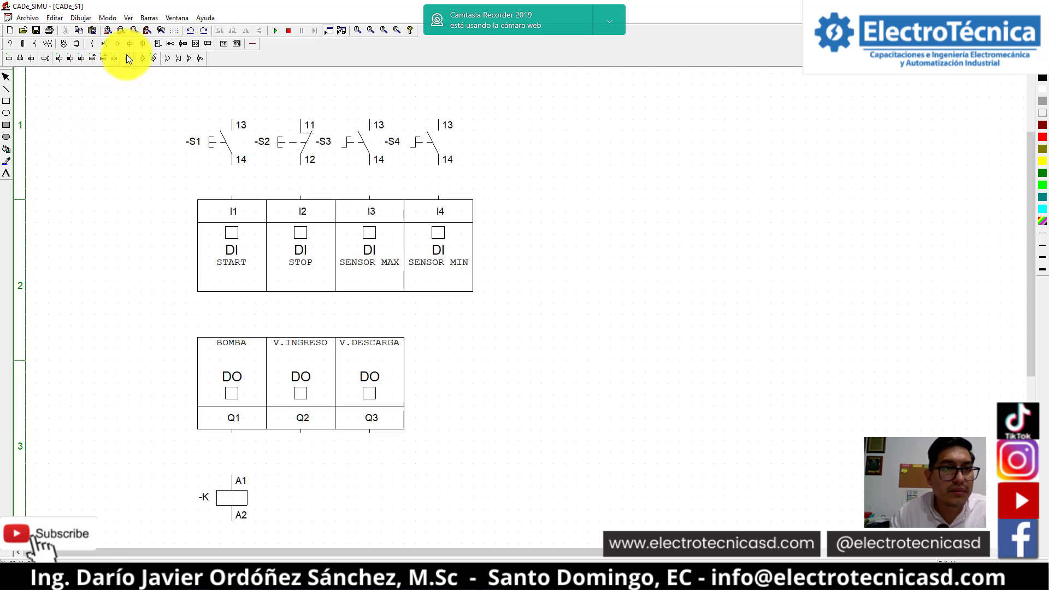
pyautogui.click(44, 60)
pyautogui.click(301, 482)
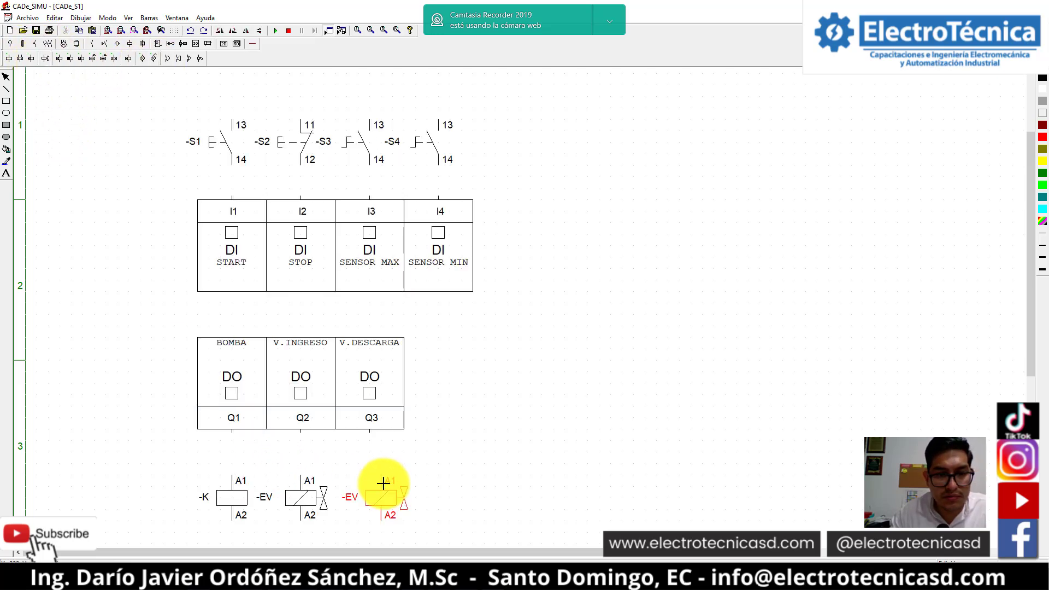
pyautogui.click(373, 483)
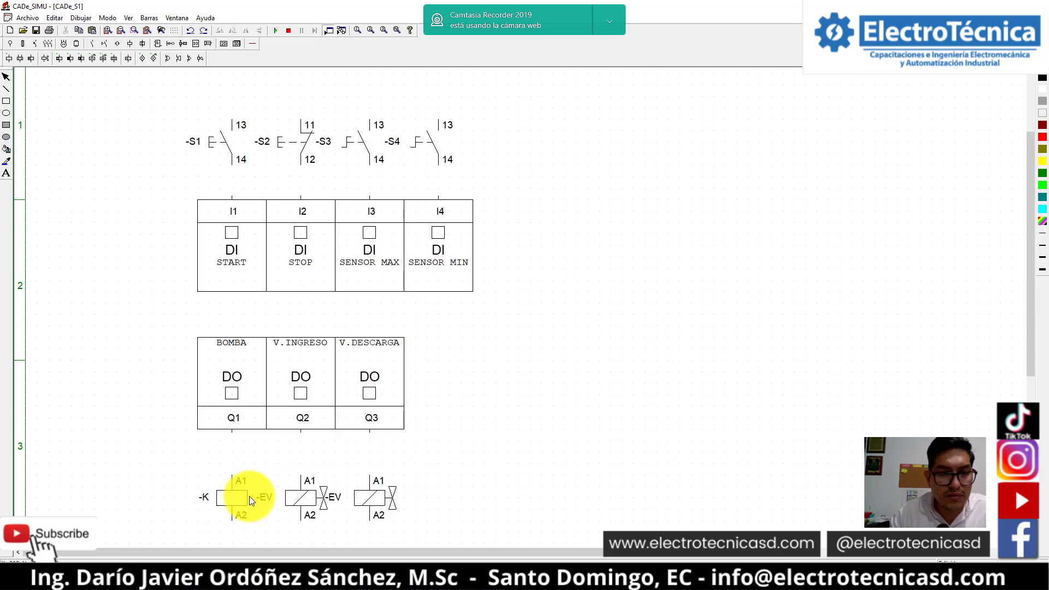
# - Name the coil below Q1 KM1, the solenoid valve below Q2 EV1, and the one below Q3 EV 2
pyautogui.doubleClick(249, 497)
pyautogui.write('M')
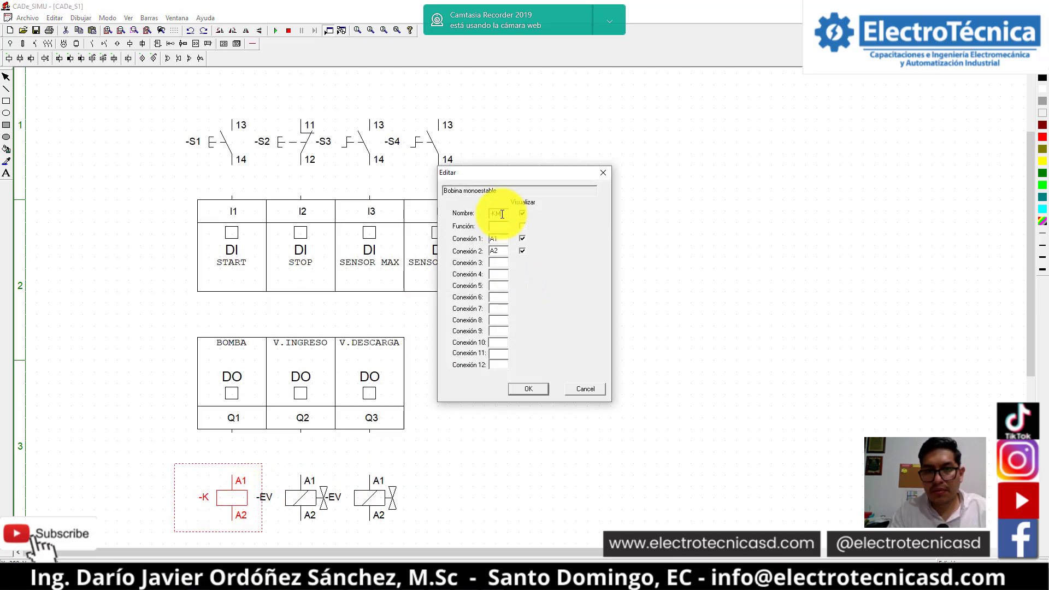
pyautogui.write('1')
pyautogui.press('Return')
pyautogui.doubleClick(304, 500)
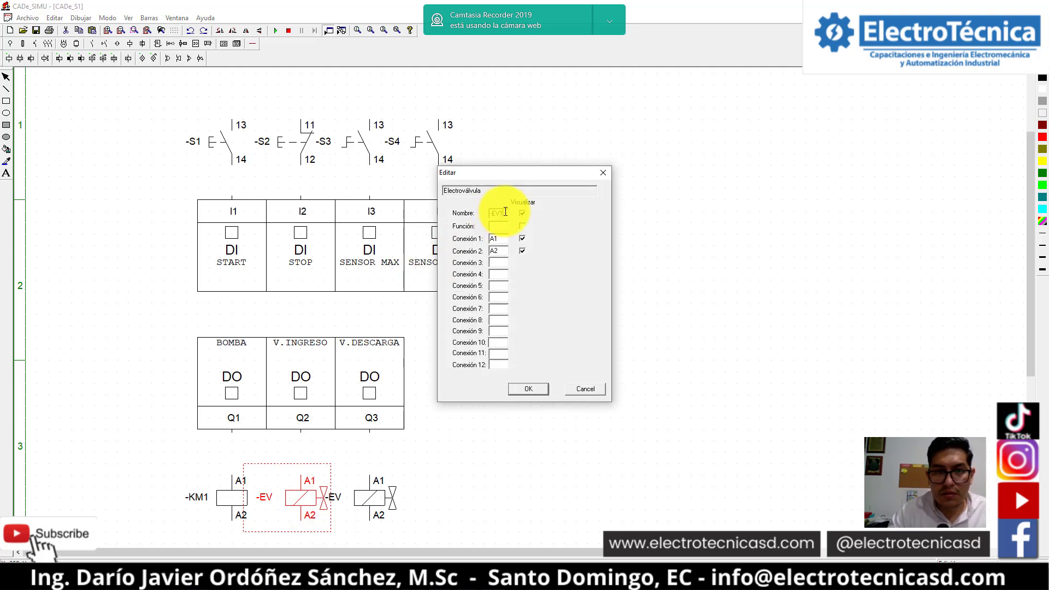
pyautogui.write('1')
pyautogui.press('Return')
pyautogui.doubleClick(375, 499)
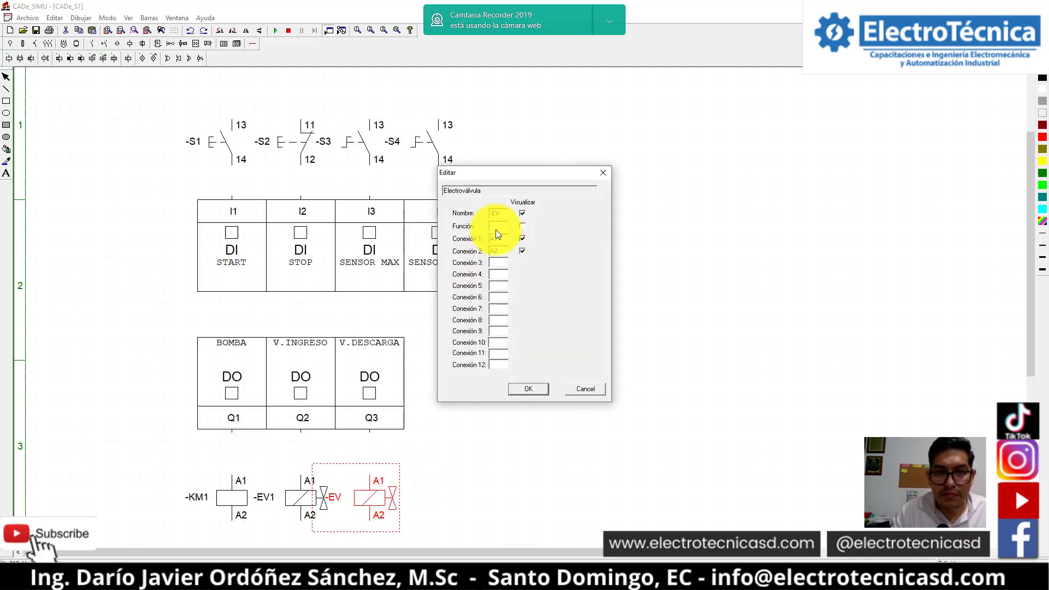
pyautogui.write('2')
pyautogui.press('Return')
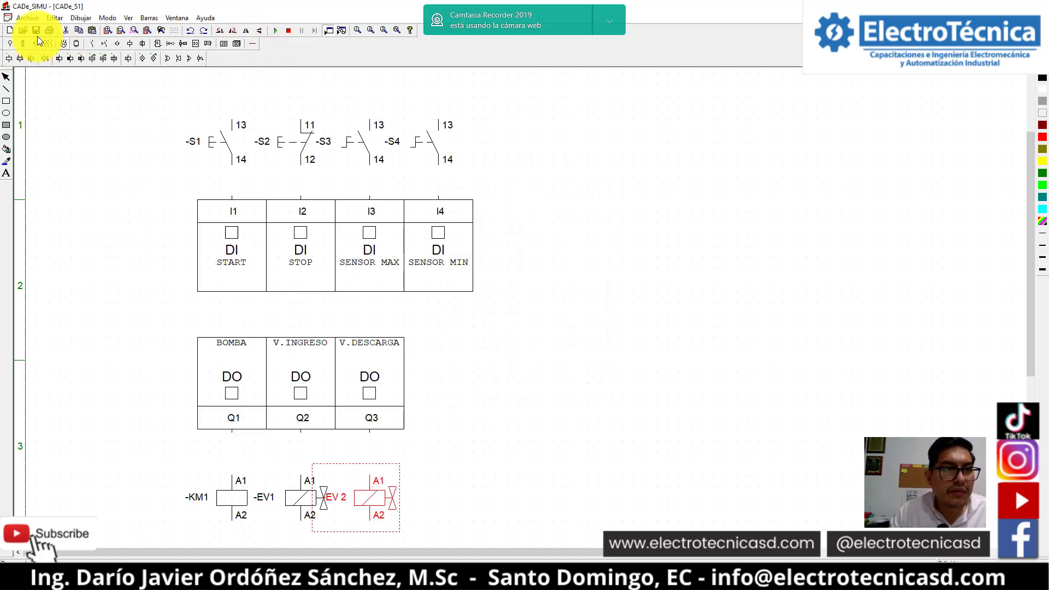
# - Place a positive supply terminal above and to the left of contact S1
pyautogui.click(9, 43)
pyautogui.click(213, 57)
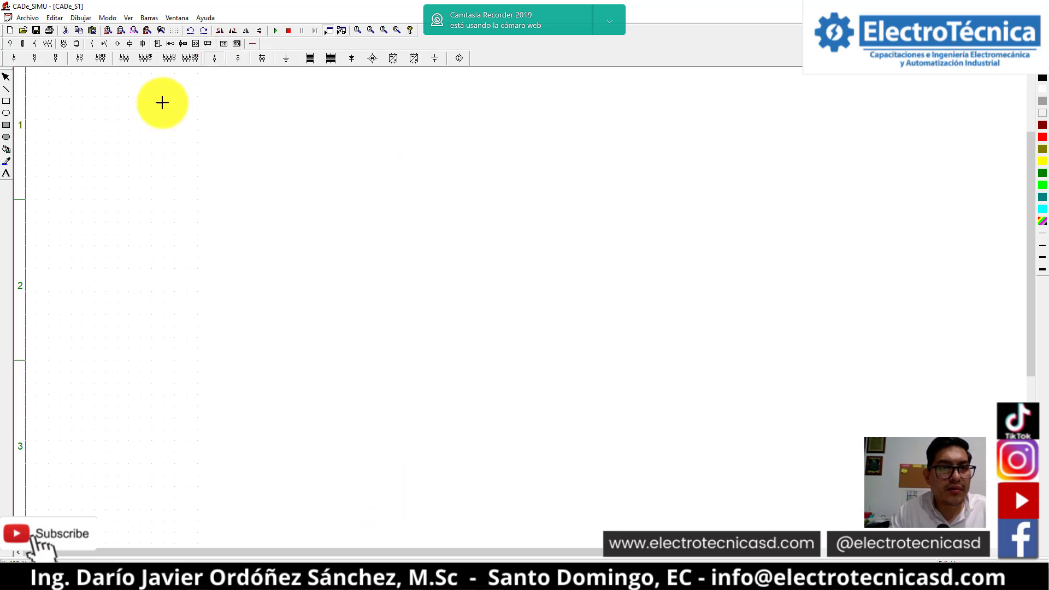
pyautogui.click(141, 102)
# - Wire a red supply line from the positive terminal across the contacts and connect the upper terminals of S1 to S4 to it
pyautogui.click(256, 43)
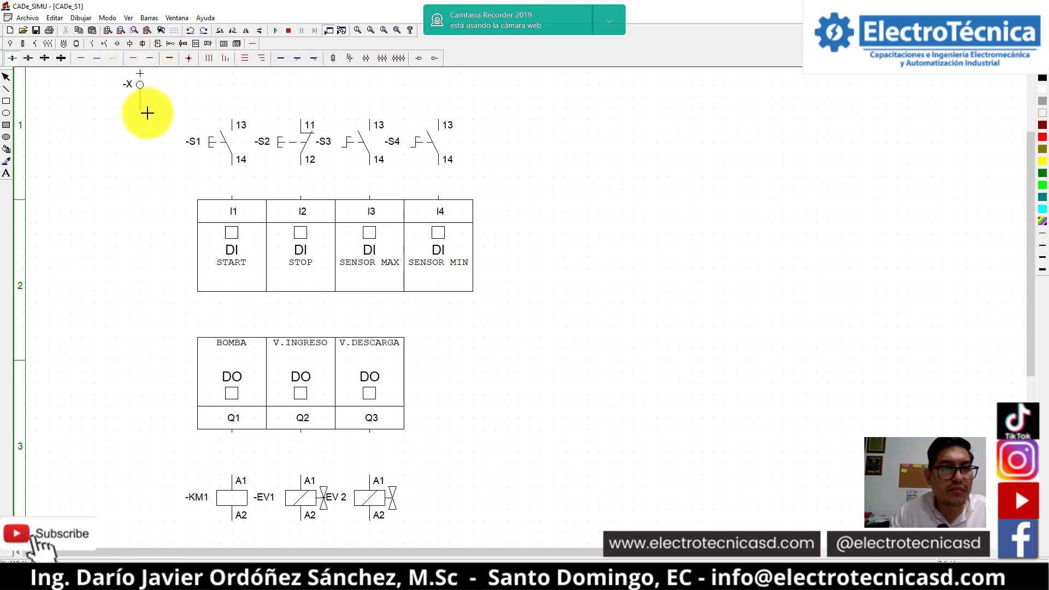
pyautogui.moveTo(148, 108); pyautogui.dragTo(473, 108)
pyautogui.moveTo(240, 127); pyautogui.dragTo(237, 110)
pyautogui.moveTo(308, 116); pyautogui.dragTo(312, 114)
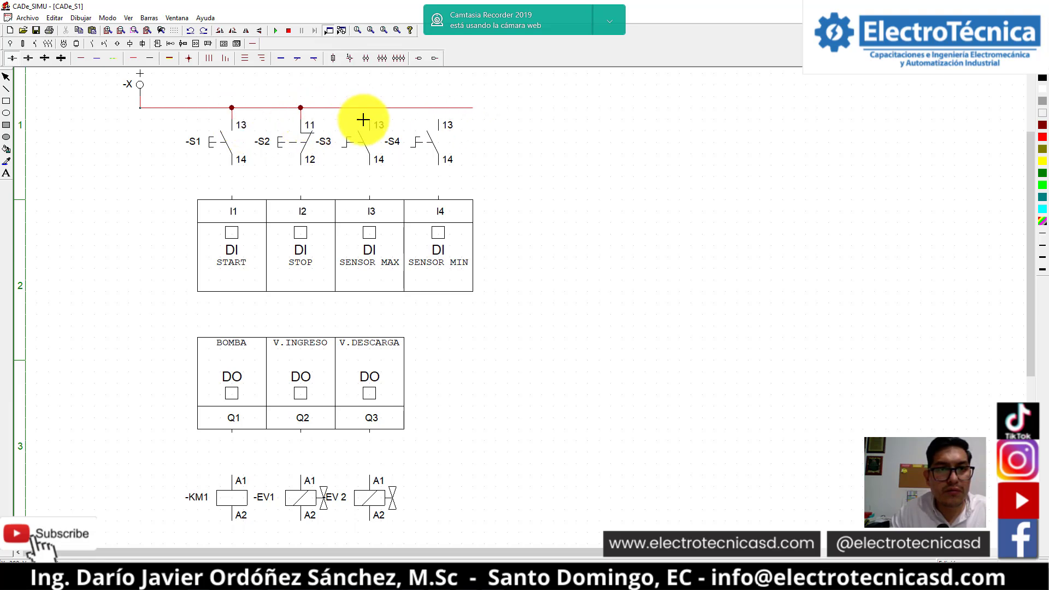
pyautogui.moveTo(379, 124); pyautogui.dragTo(378, 114)
pyautogui.moveTo(446, 126); pyautogui.dragTo(447, 110)
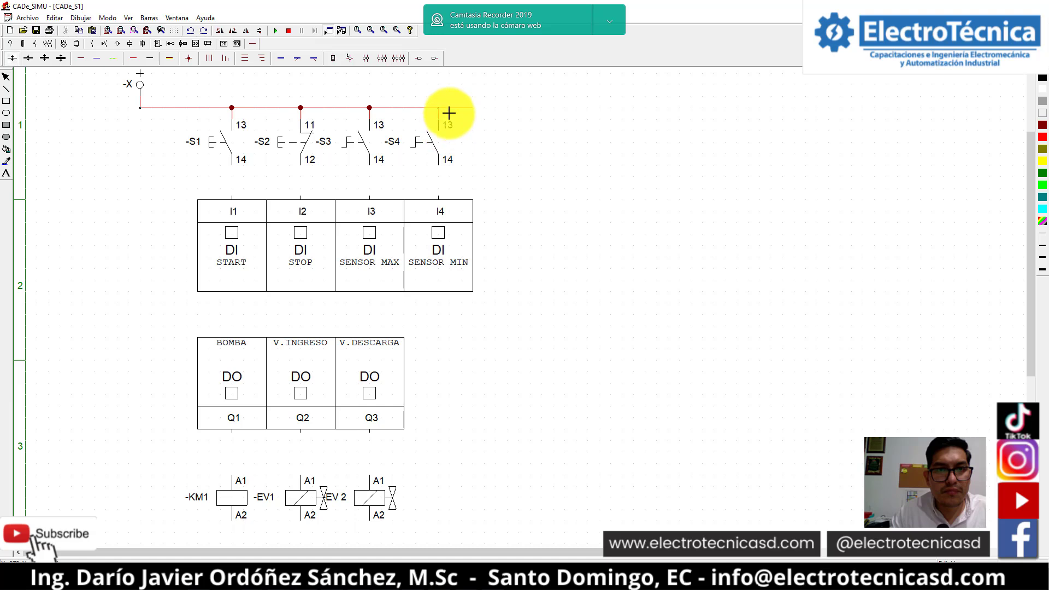
# - Wire the lower terminals of contacts S1, S2, S3 and S4 to inputs I1, I2, I3 and I4 respectively
pyautogui.moveTo(244, 164); pyautogui.dragTo(246, 201)
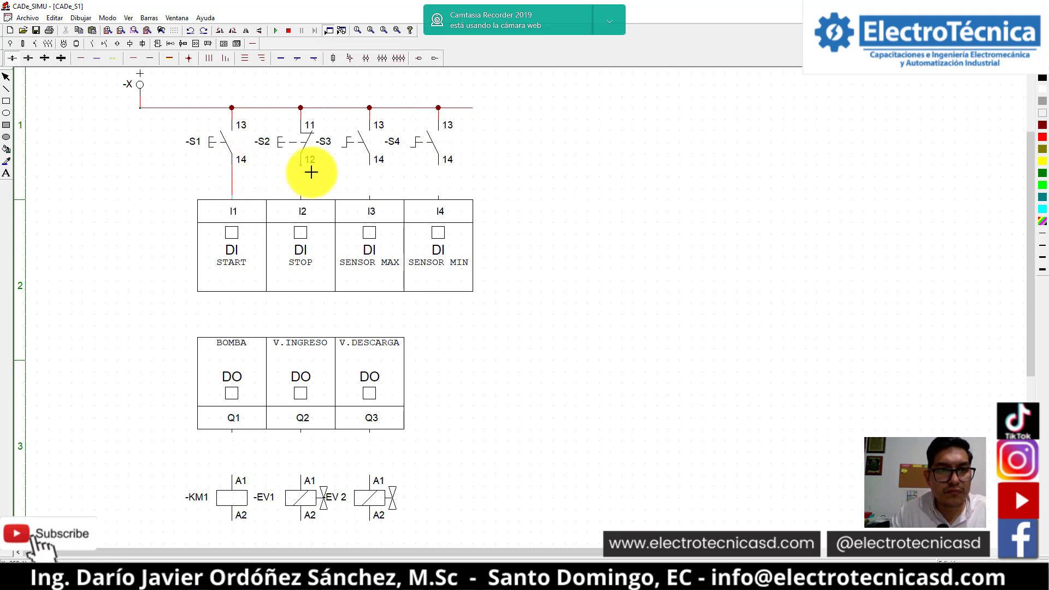
pyautogui.moveTo(310, 169); pyautogui.dragTo(314, 199)
pyautogui.moveTo(375, 173); pyautogui.dragTo(375, 198)
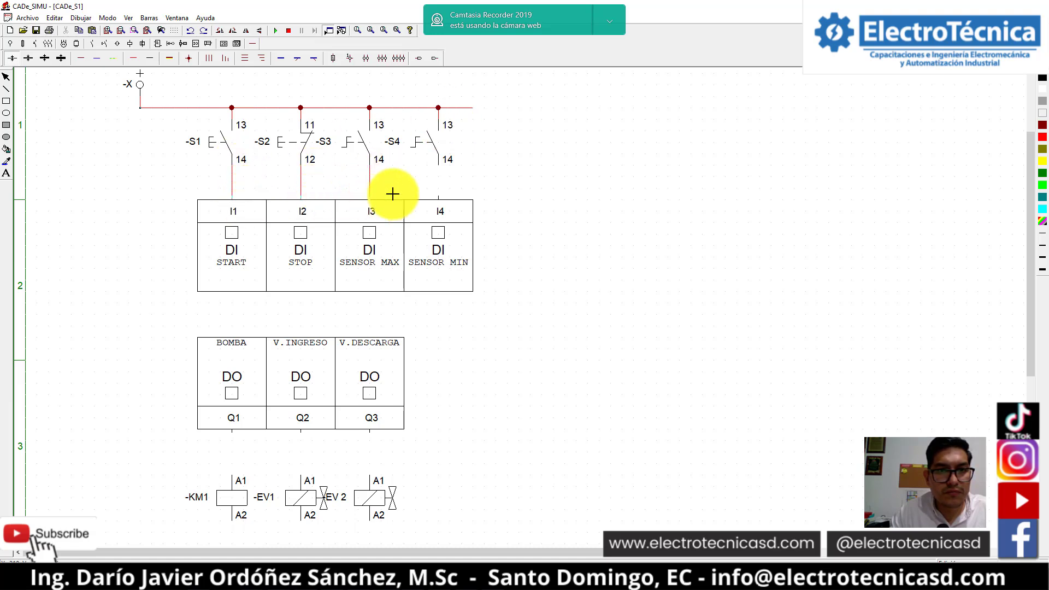
pyautogui.moveTo(441, 171); pyautogui.dragTo(441, 202)
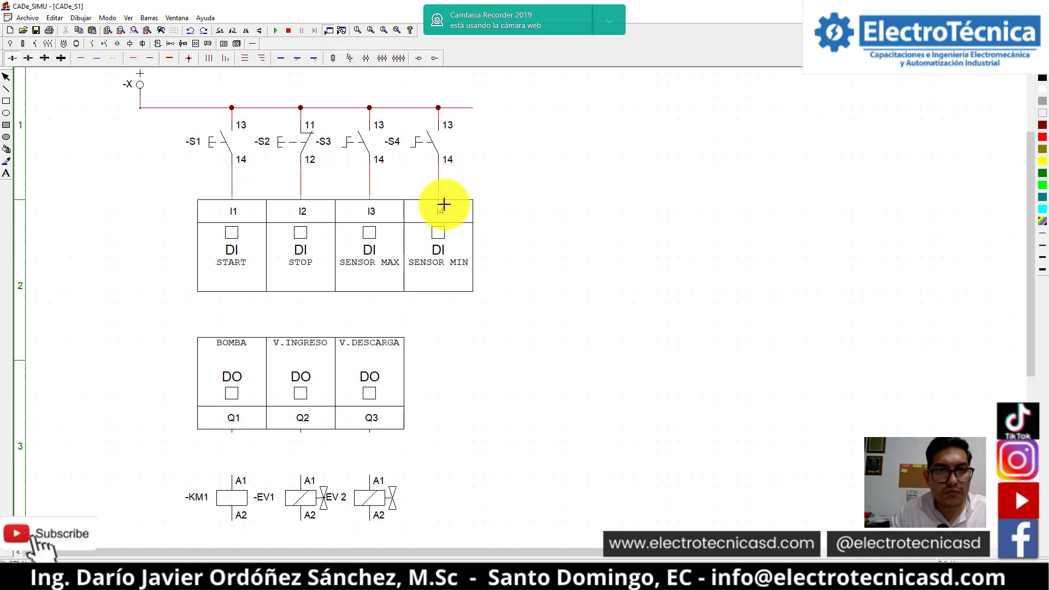
# - Simulate the circuit, operate pushbuttons S2 and S1 to test their inputs, and stop the simulation
pyautogui.click(277, 31)
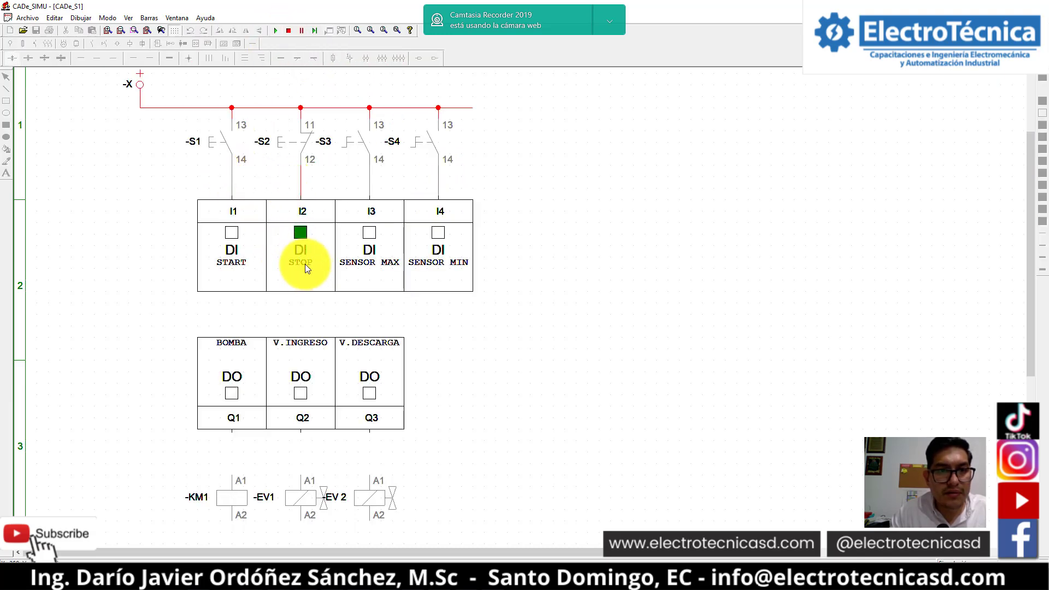
pyautogui.click(303, 149)
pyautogui.click(302, 149)
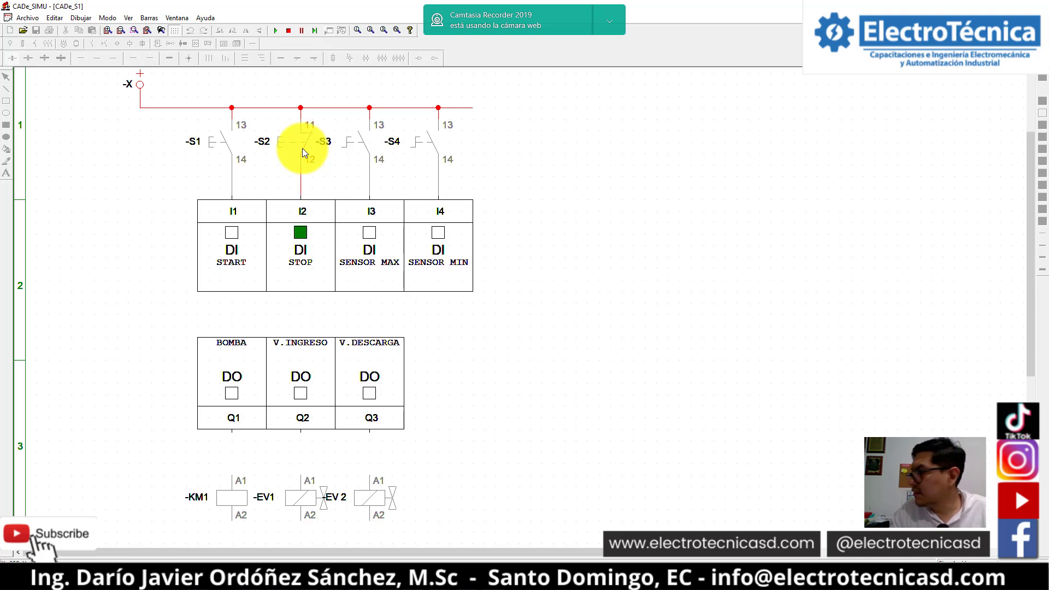
pyautogui.click(303, 148)
pyautogui.click(303, 148)
pyautogui.click(239, 152)
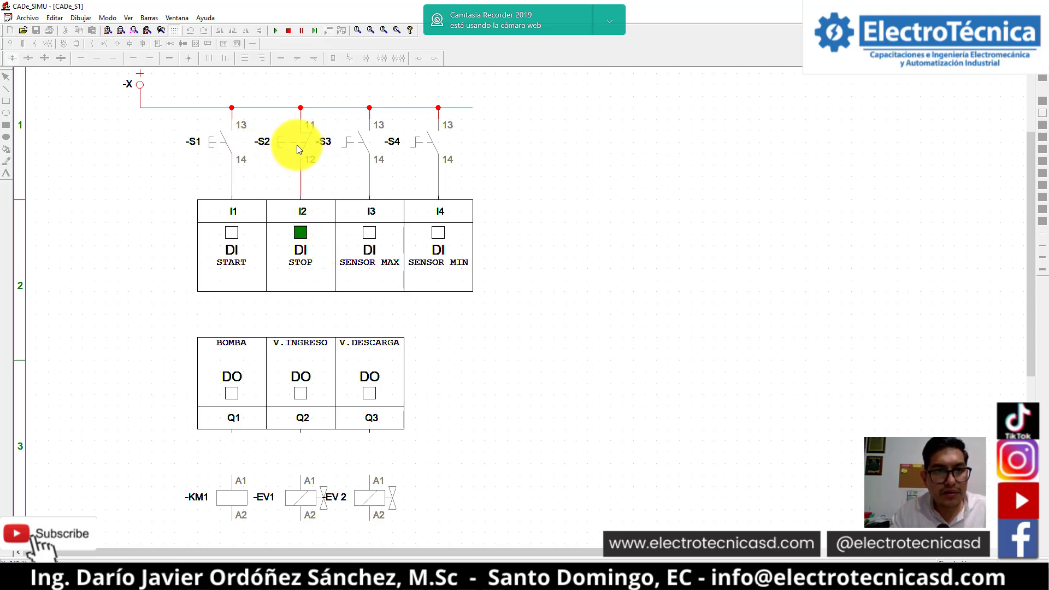
pyautogui.click(290, 31)
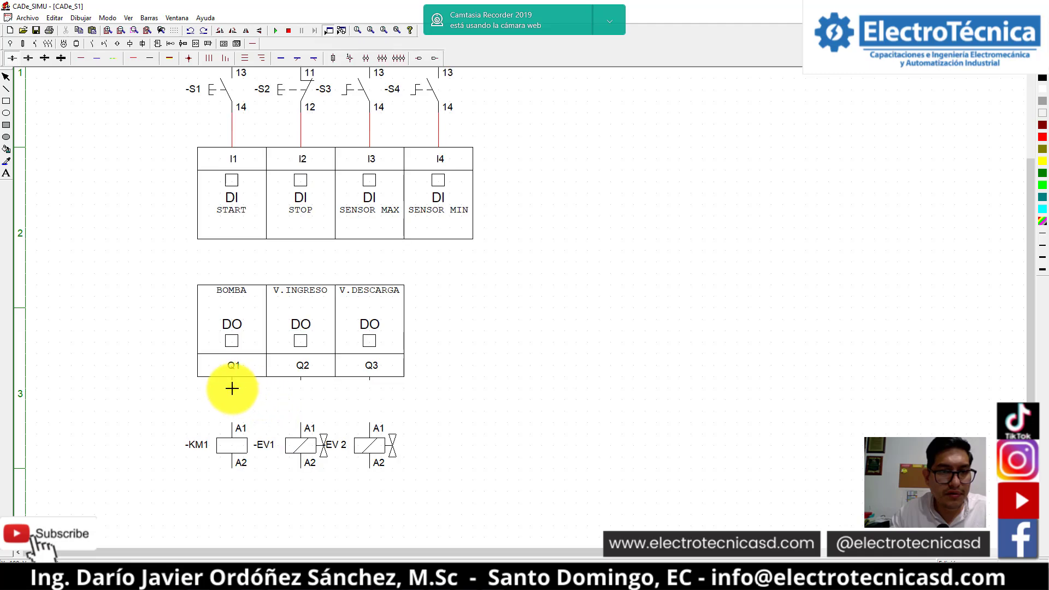
# - Wire outputs Q1, Q2 and Q3 to the A1 terminals of KM1, EV1 and EV 2 respectively
pyautogui.moveTo(232, 382)
pyautogui.mouseDown()
pyautogui.moveTo(241, 431)
pyautogui.moveTo(232, 424)
pyautogui.mouseUp()
pyautogui.moveTo(301, 382); pyautogui.dragTo(319, 428)
pyautogui.moveTo(377, 391); pyautogui.dragTo(383, 429)
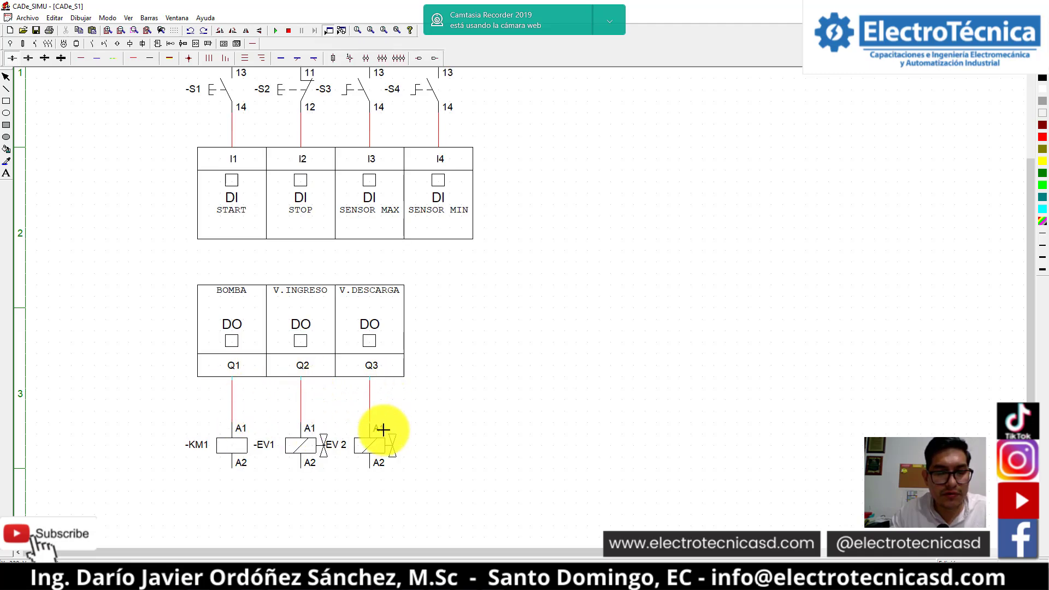
# - Place a negative supply terminal to the left of coil KM1
pyautogui.click(11, 43)
pyautogui.click(238, 60)
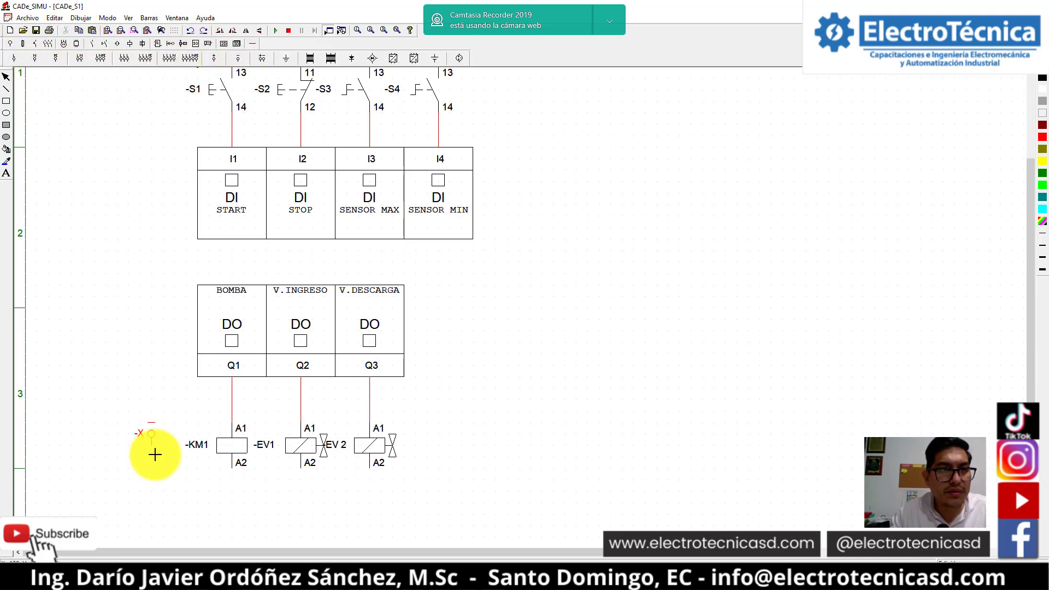
pyautogui.click(155, 455)
# - Wire a black common line from the negative terminal beneath the loads and connect the A2 terminals of KM1, EV1 and EV 2 to it
pyautogui.click(252, 44)
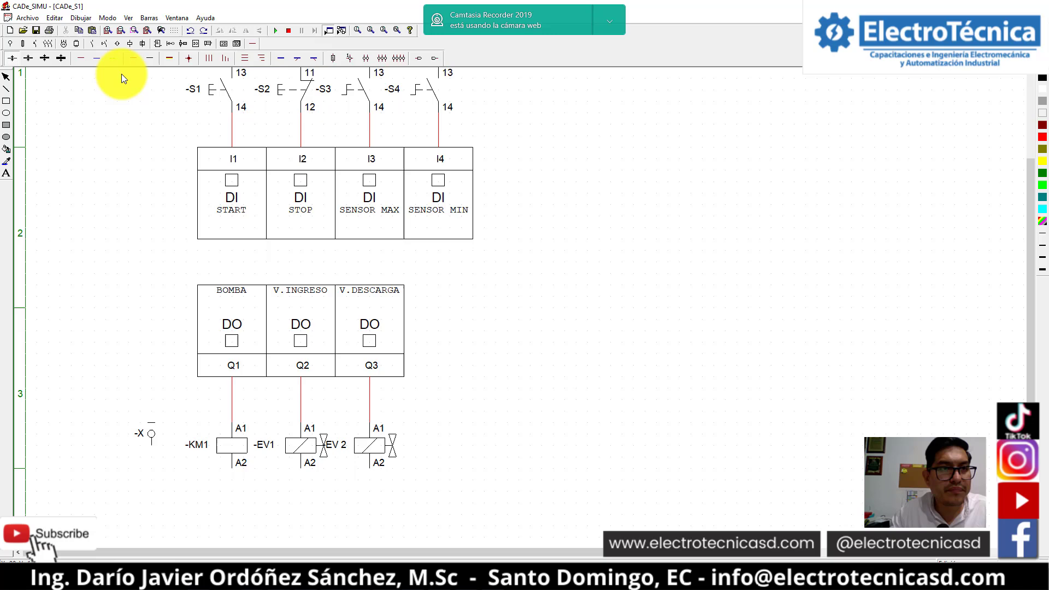
pyautogui.click(152, 60)
pyautogui.moveTo(160, 451)
pyautogui.mouseDown()
pyautogui.moveTo(169, 488)
pyautogui.moveTo(160, 487)
pyautogui.moveTo(473, 498)
pyautogui.moveTo(473, 480)
pyautogui.mouseUp()
pyautogui.moveTo(376, 484); pyautogui.dragTo(370, 480)
pyautogui.moveTo(300, 468); pyautogui.dragTo(306, 485)
pyautogui.moveTo(241, 477); pyautogui.dragTo(235, 480)
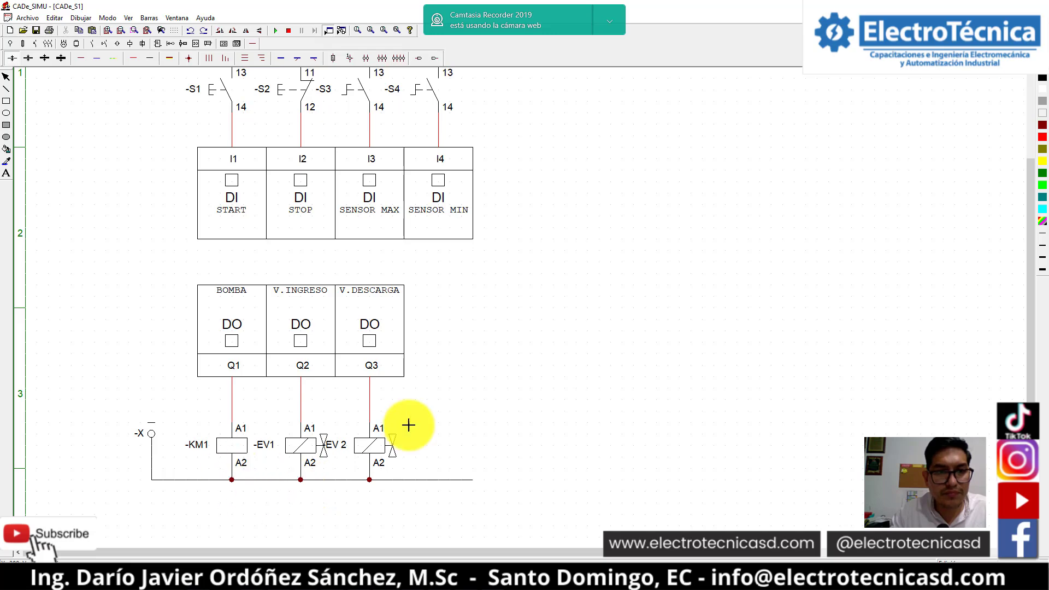
# - Switch to the Microsoft Whiteboard process notes, move the window over the diagram and widen it to show the full I/O sequence
pyautogui.scroll(1, 249, 379)
pyautogui.moveTo(433, 554); pyautogui.dragTo(469, 552)
pyautogui.hotkey('alt', 'Tab')
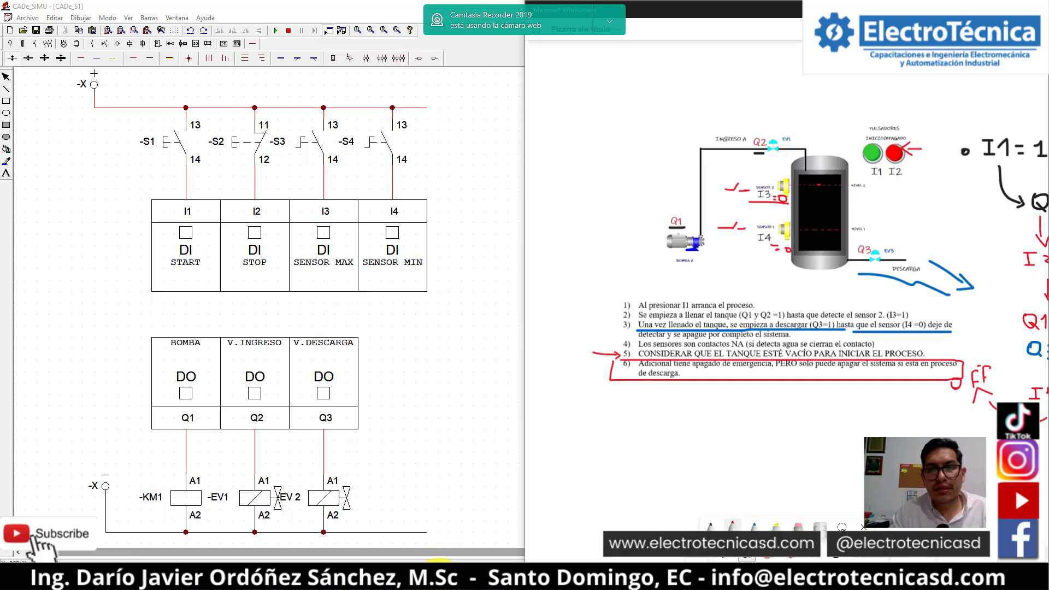
pyautogui.click(611, 28)
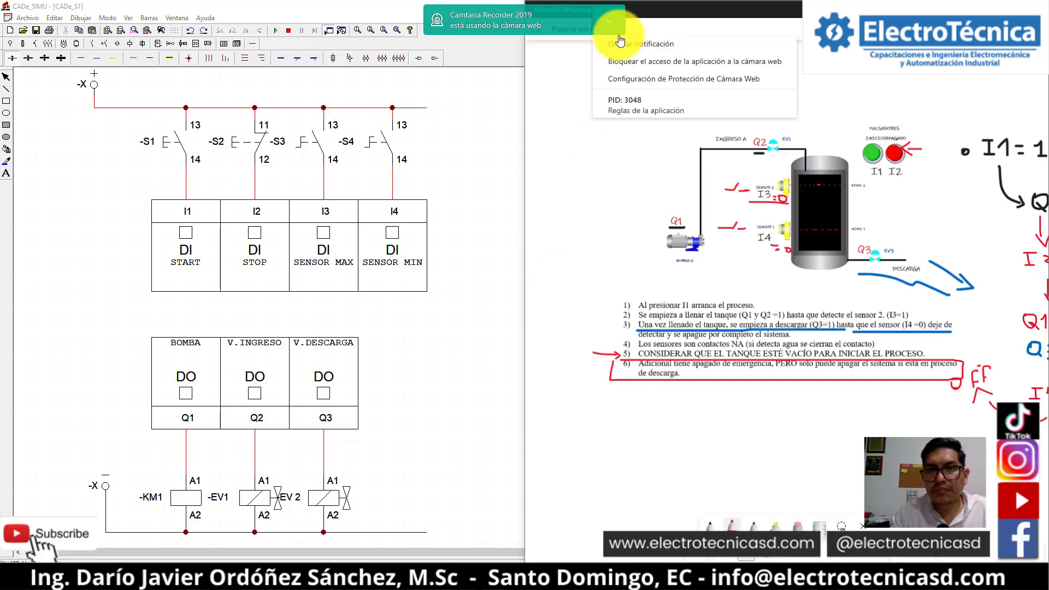
pyautogui.moveTo(648, 12); pyautogui.dragTo(427, 11)
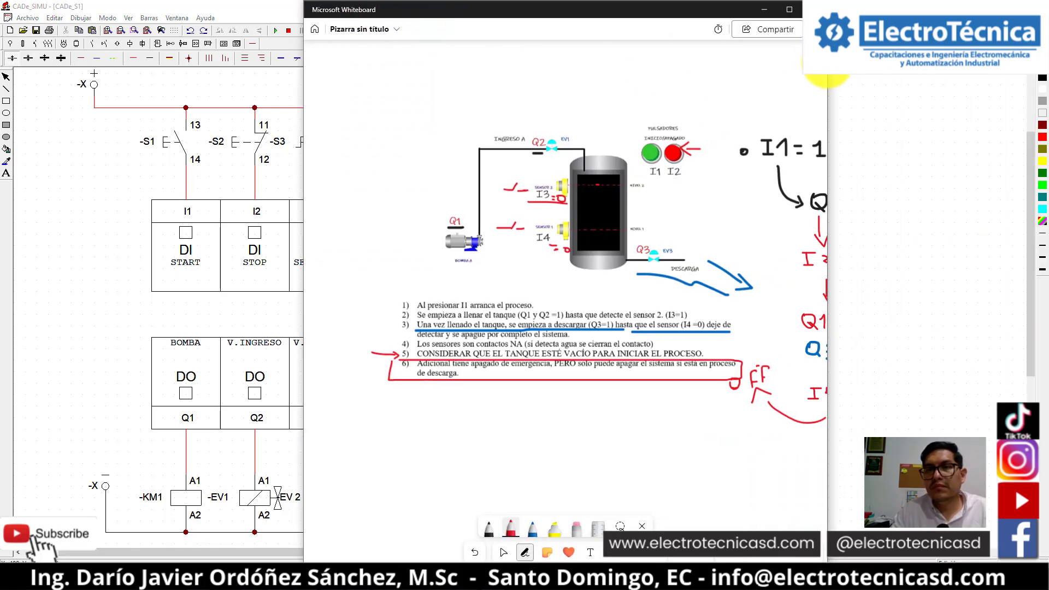
pyautogui.hotkey('alt', 'Tab')
pyautogui.hotkey('alt', 'Tab')
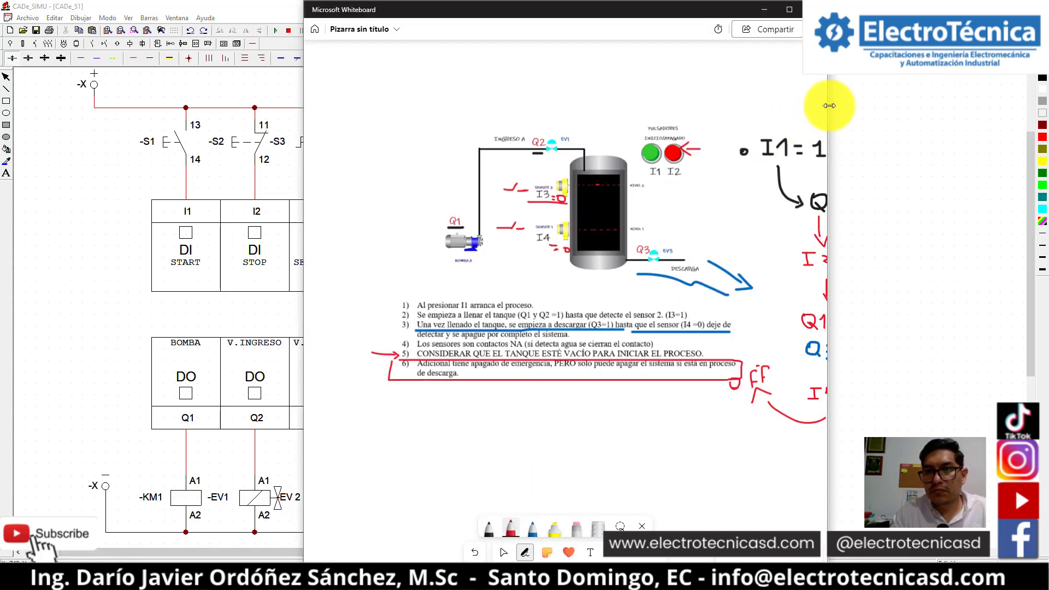
pyautogui.moveTo(827, 106); pyautogui.dragTo(971, 117)
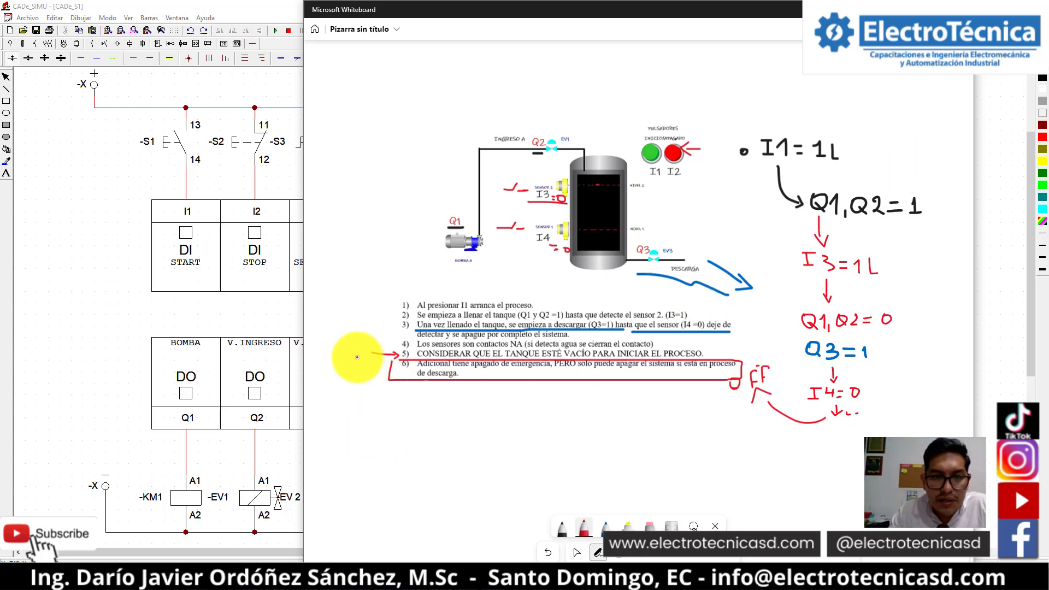
# - Draw a red curve leading to note 5 about starting with an empty tank on the whiteboard
pyautogui.moveTo(346, 282); pyautogui.dragTo(398, 355)
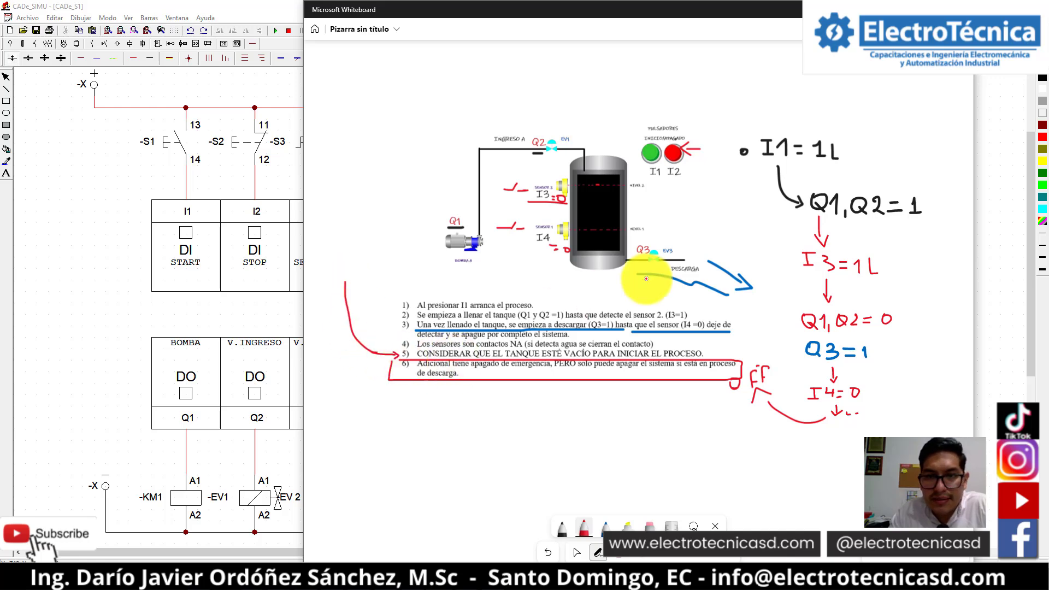
pyautogui.click(989, 175)
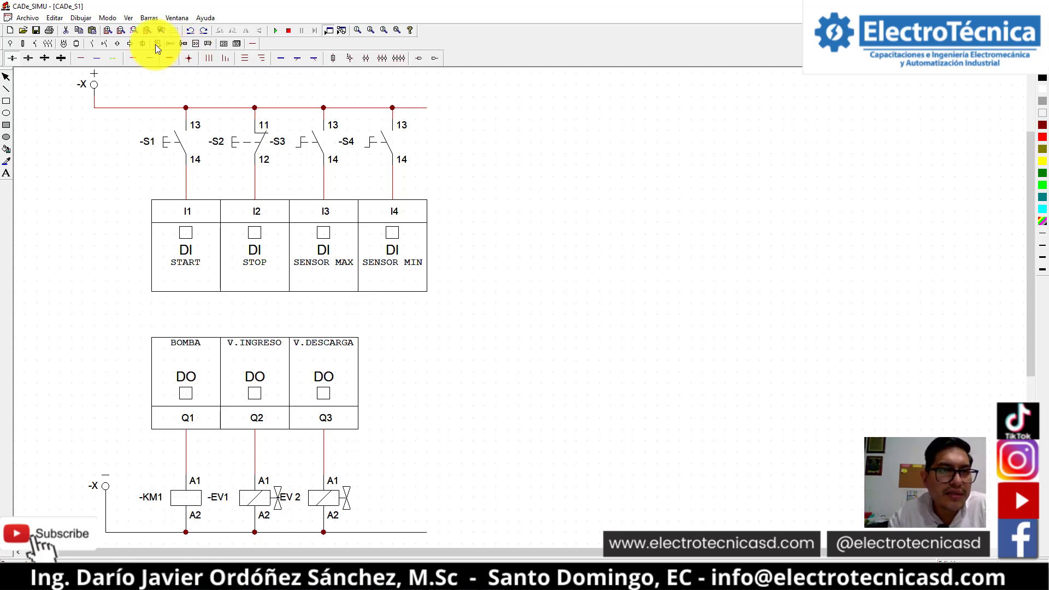
pyautogui.click(465, 552)
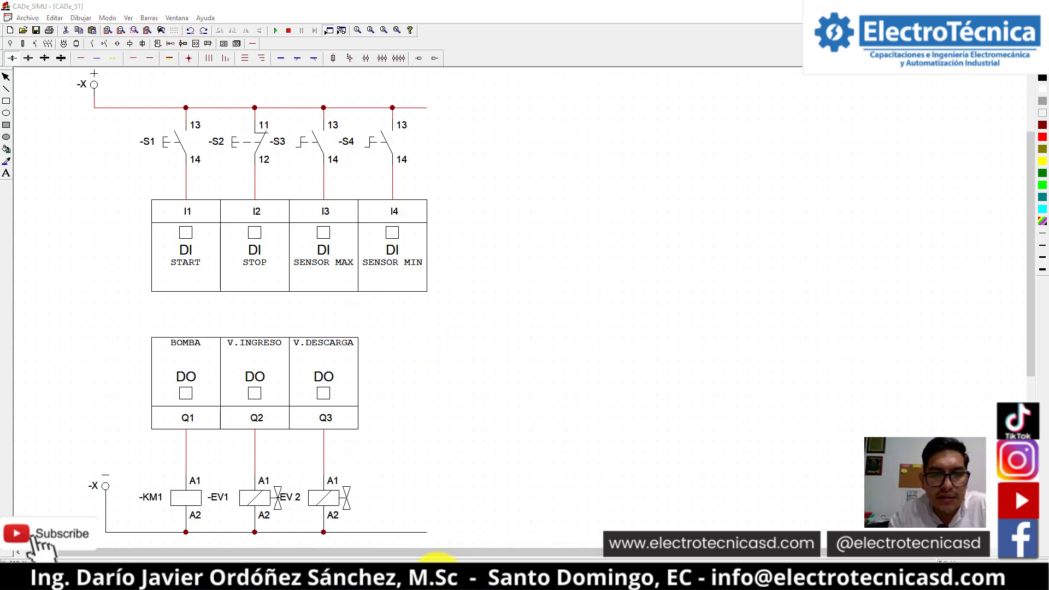
# - Sketch a red AND block below the notes, with I1 connected to its first input and marked 1
pyautogui.moveTo(519, 426)
pyautogui.mouseDown()
pyautogui.moveTo(522, 470)
pyautogui.moveTo(586, 483)
pyautogui.moveTo(519, 426)
pyautogui.moveTo(569, 462)
pyautogui.mouseUp()
pyautogui.moveTo(521, 435)
pyautogui.mouseDown()
pyautogui.moveTo(383, 408)
pyautogui.moveTo(383, 424)
pyautogui.mouseUp()
pyautogui.moveTo(386, 412); pyautogui.dragTo(388, 423)
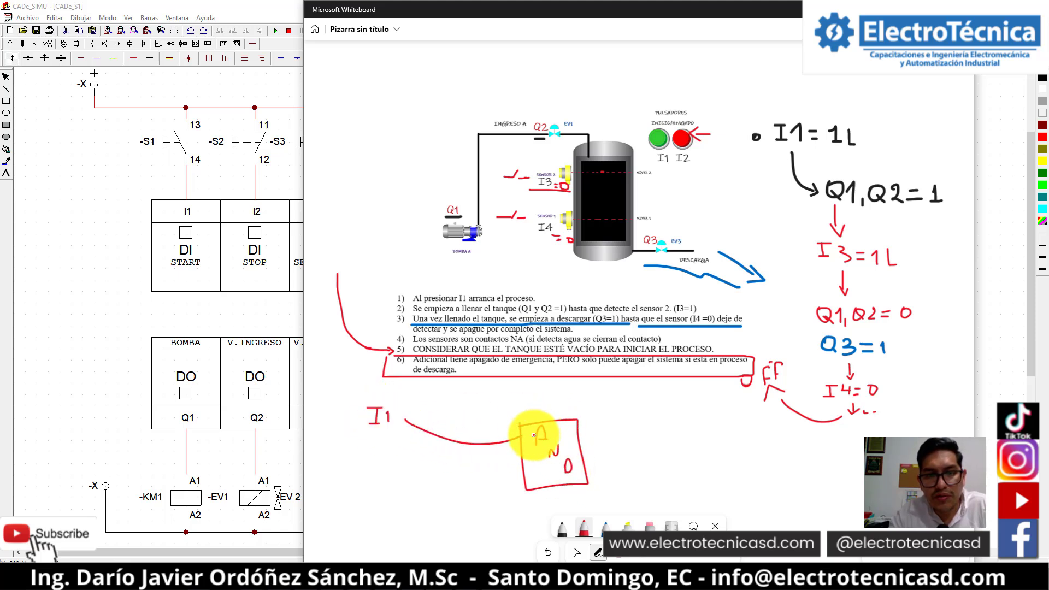
pyautogui.moveTo(496, 419)
pyautogui.mouseDown()
pyautogui.moveTo(497, 439)
pyautogui.moveTo(516, 433)
pyautogui.mouseUp()
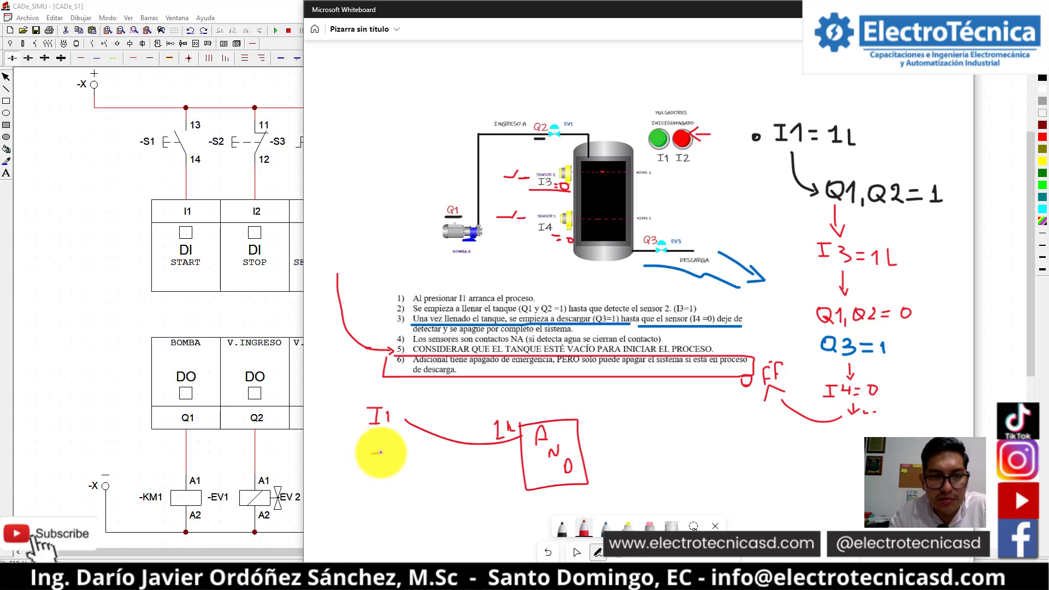
# - Connect I3 and I4 to the AND block's other inputs, mark both 0, and draw the block's output line
pyautogui.moveTo(375, 450)
pyautogui.mouseDown()
pyautogui.moveTo(375, 461)
pyautogui.moveTo(386, 452)
pyautogui.moveTo(375, 492)
pyautogui.moveTo(386, 503)
pyautogui.moveTo(520, 480)
pyautogui.mouseUp()
pyautogui.moveTo(404, 467); pyautogui.dragTo(522, 468)
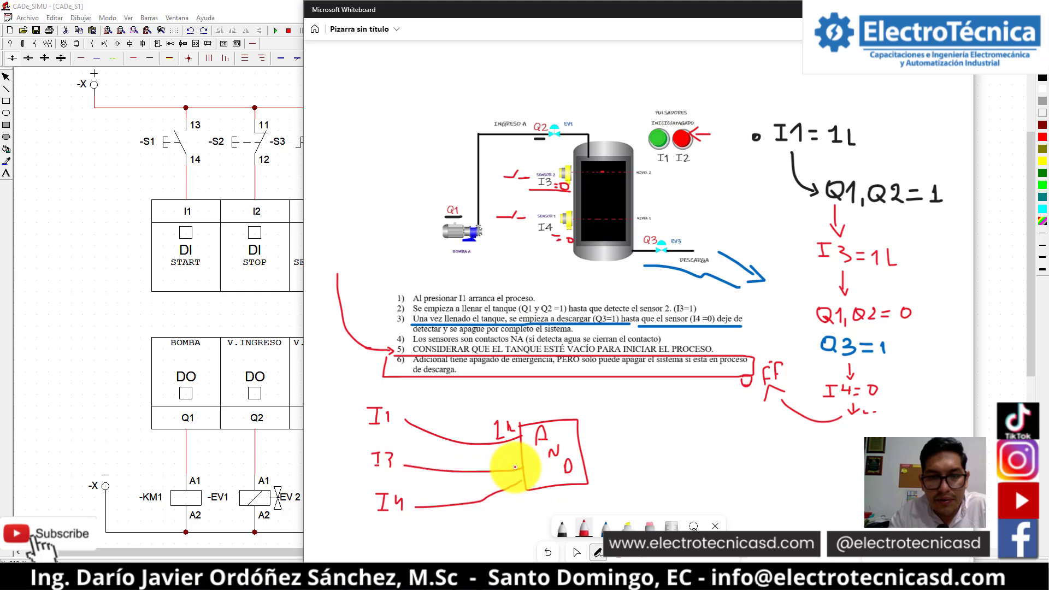
pyautogui.moveTo(415, 449); pyautogui.dragTo(415, 452)
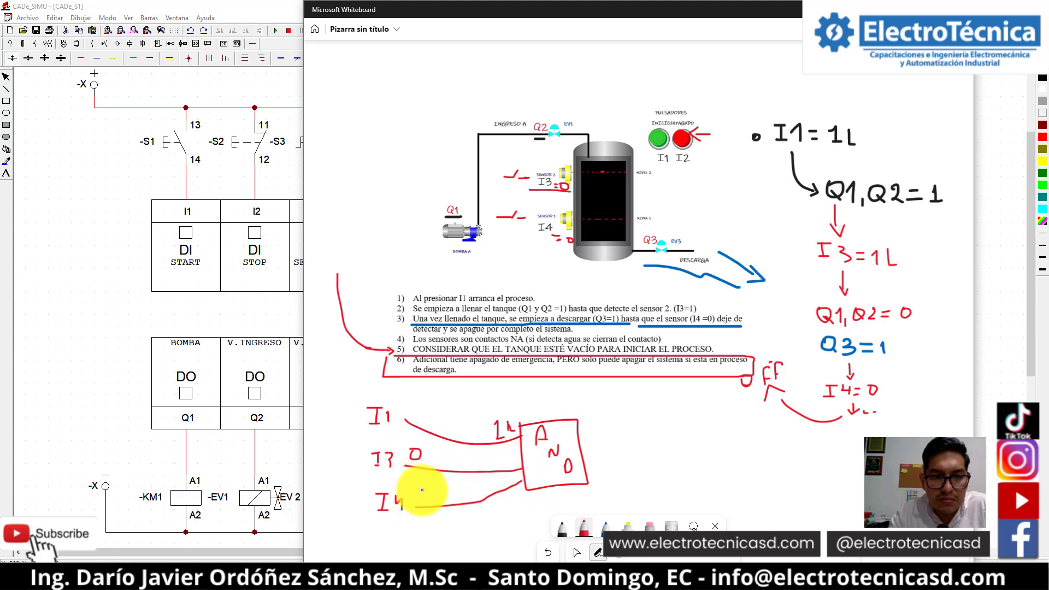
pyautogui.moveTo(424, 490); pyautogui.dragTo(422, 491)
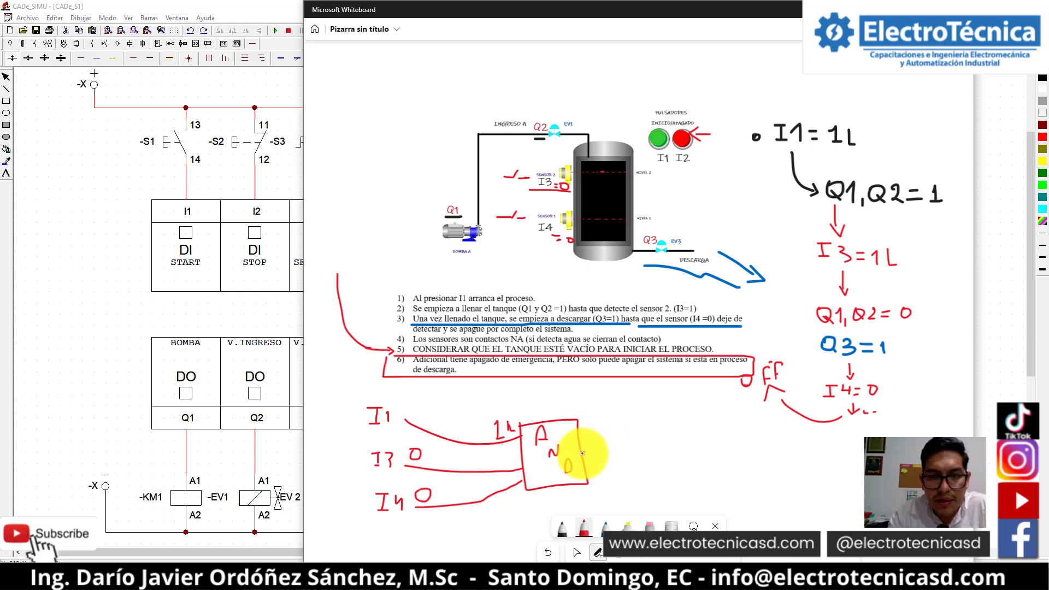
pyautogui.moveTo(579, 453); pyautogui.dragTo(640, 452)
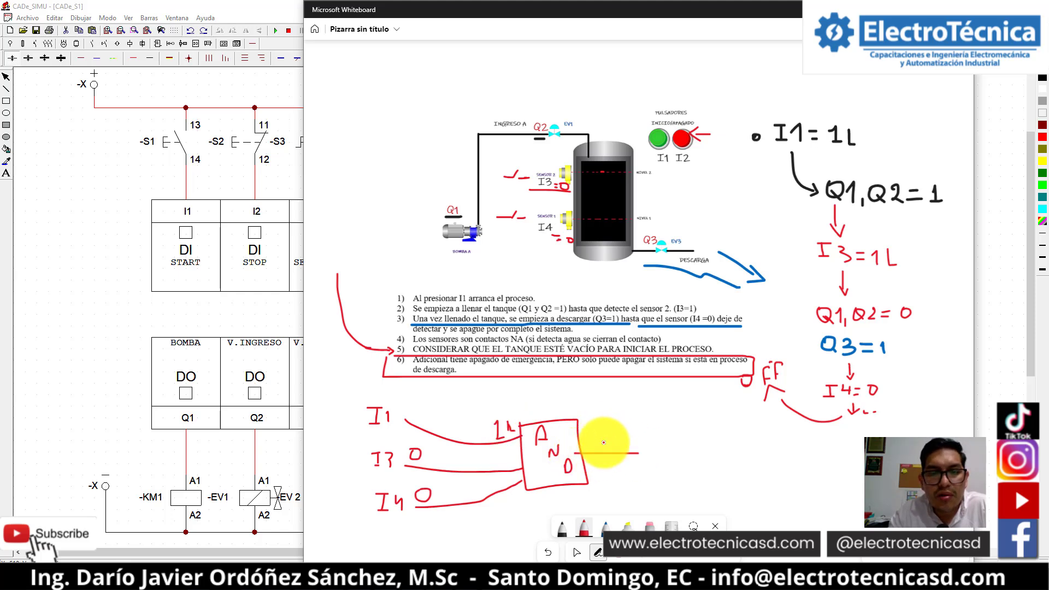
# - Add black negation dots at the I3 and I4 inputs of the AND block and write 1 inside beside each
pyautogui.click(562, 527)
pyautogui.click(517, 469)
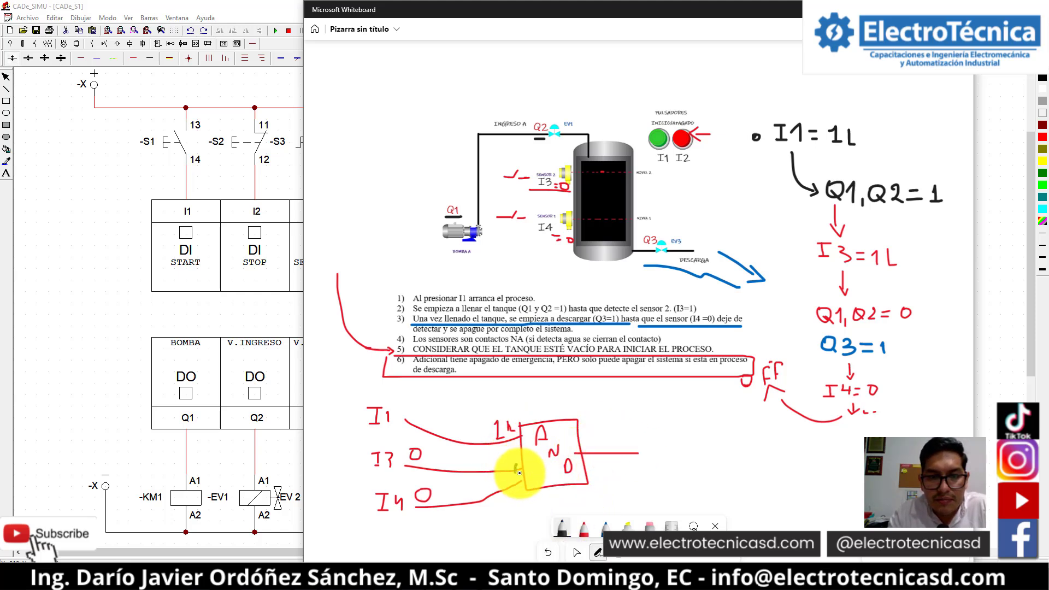
pyautogui.click(522, 485)
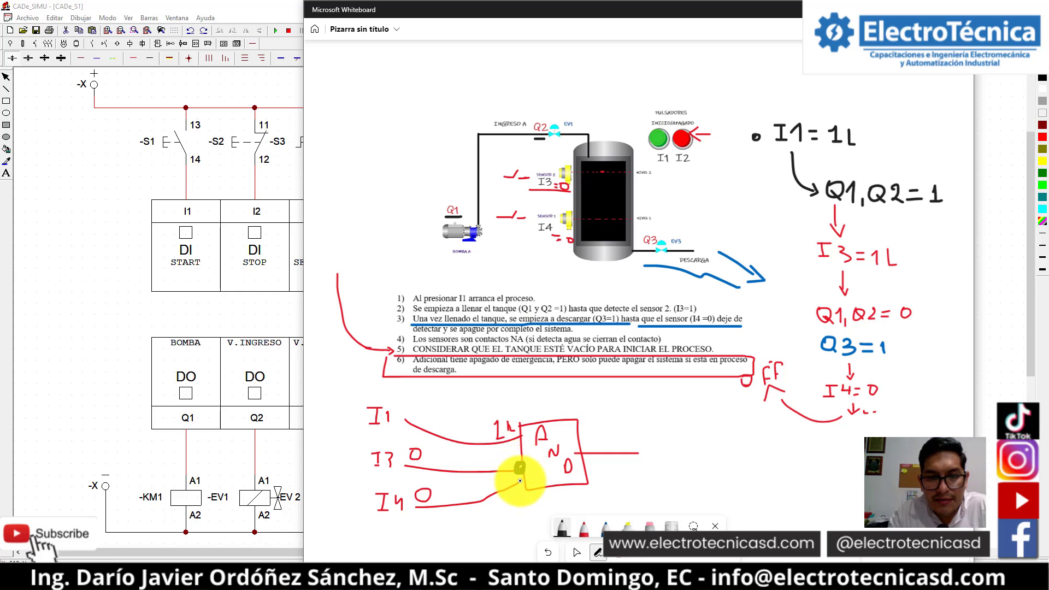
pyautogui.moveTo(522, 485); pyautogui.dragTo(519, 488)
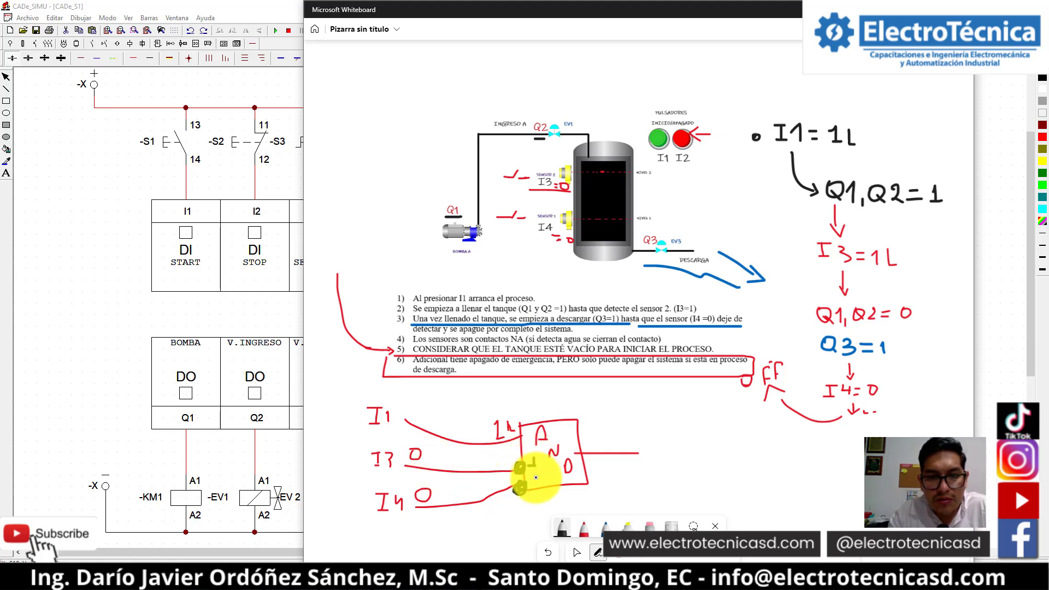
pyautogui.moveTo(538, 470); pyautogui.dragTo(542, 478)
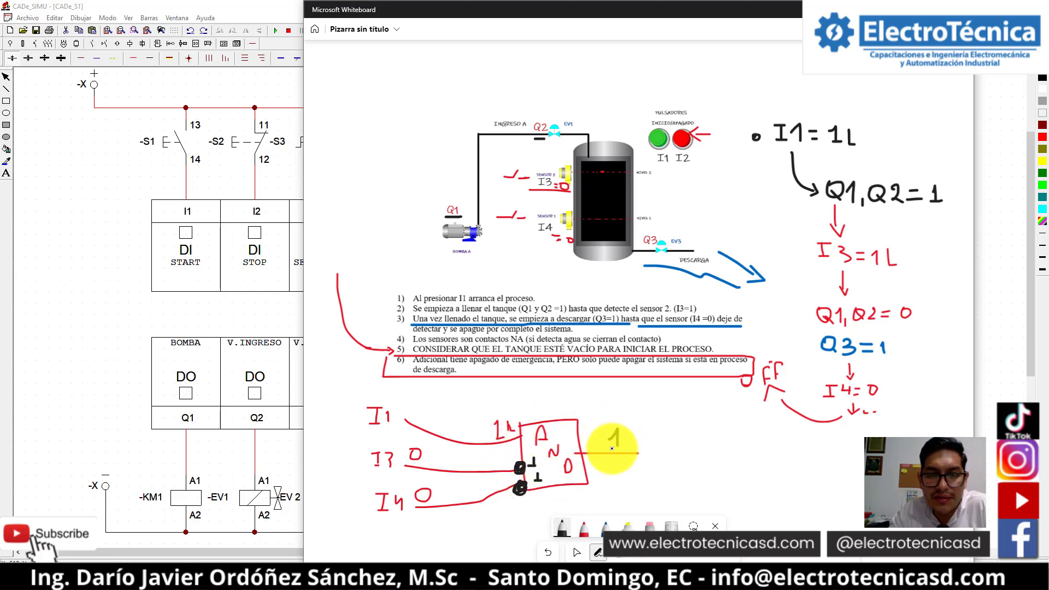
# - Mark the AND block's output with an underlined 1, write "Q1, Q2" underlined beside it, and circle I1
pyautogui.moveTo(611, 435); pyautogui.dragTo(618, 446)
pyautogui.moveTo(610, 449)
pyautogui.mouseDown()
pyautogui.moveTo(667, 437)
pyautogui.moveTo(715, 465)
pyautogui.moveTo(764, 461)
pyautogui.mouseUp()
pyautogui.moveTo(660, 477); pyautogui.dragTo(738, 476)
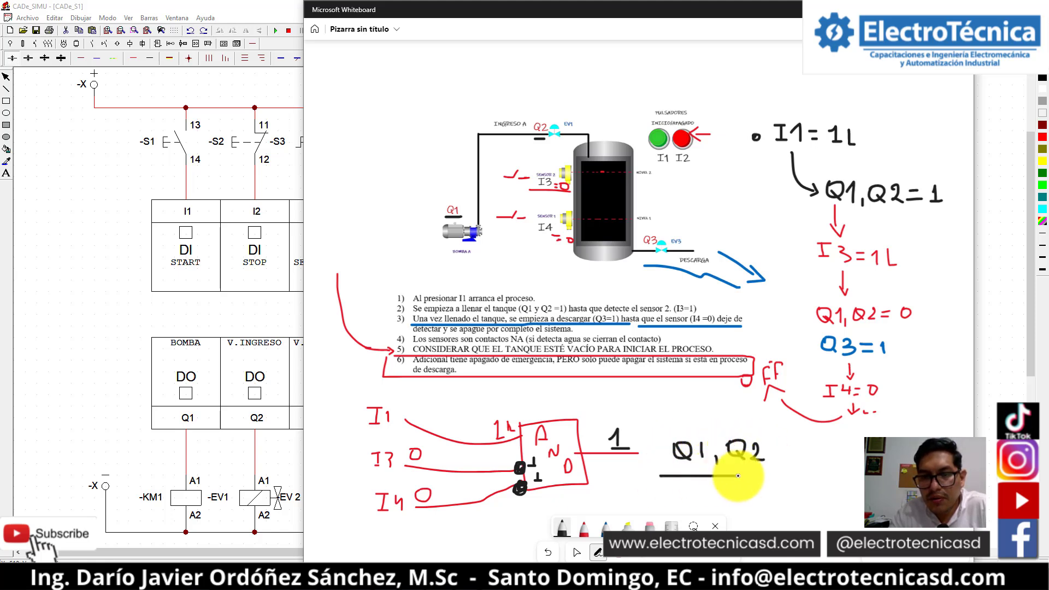
pyautogui.moveTo(381, 398)
pyautogui.mouseDown()
pyautogui.moveTo(349, 422)
pyautogui.moveTo(360, 396)
pyautogui.mouseUp()
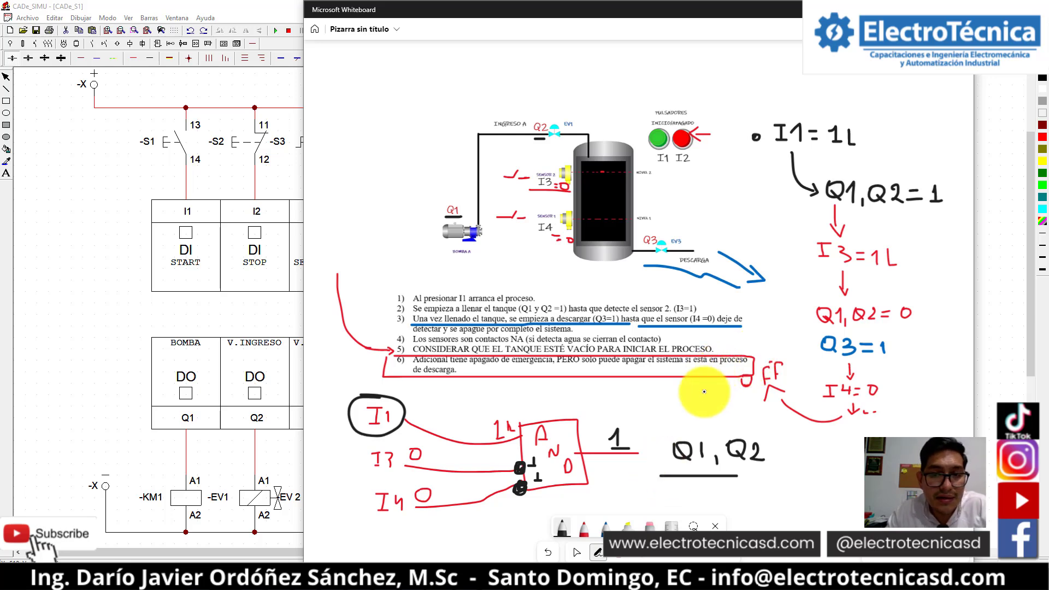
# - Switch back to CADe_SIMU and place three logic input blocks in a column to the right of the input module
pyautogui.click(1002, 195)
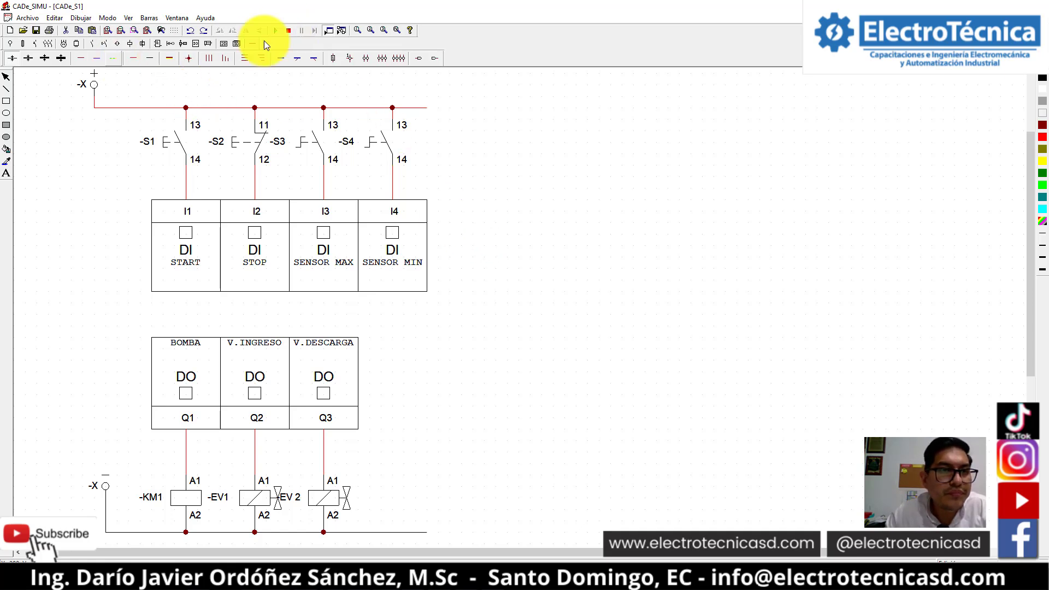
pyautogui.click(169, 43)
pyautogui.click(156, 44)
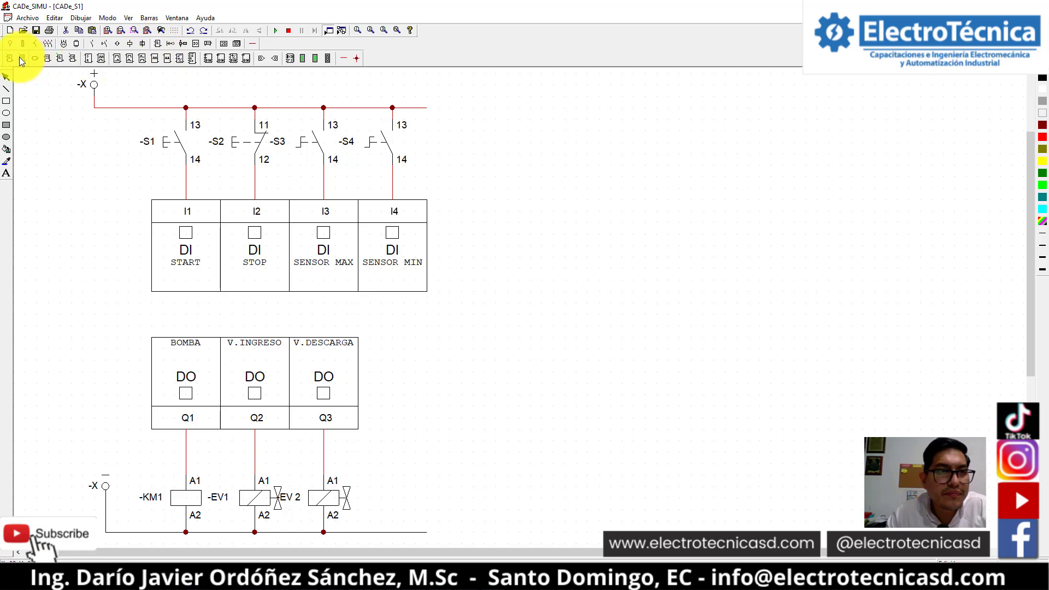
pyautogui.click(262, 58)
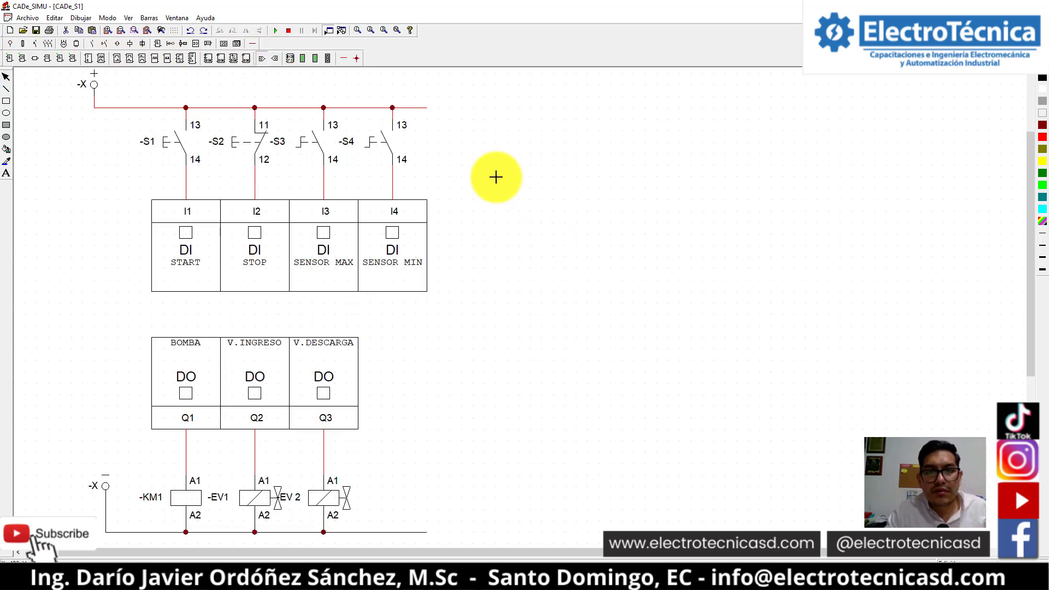
pyautogui.click(524, 169)
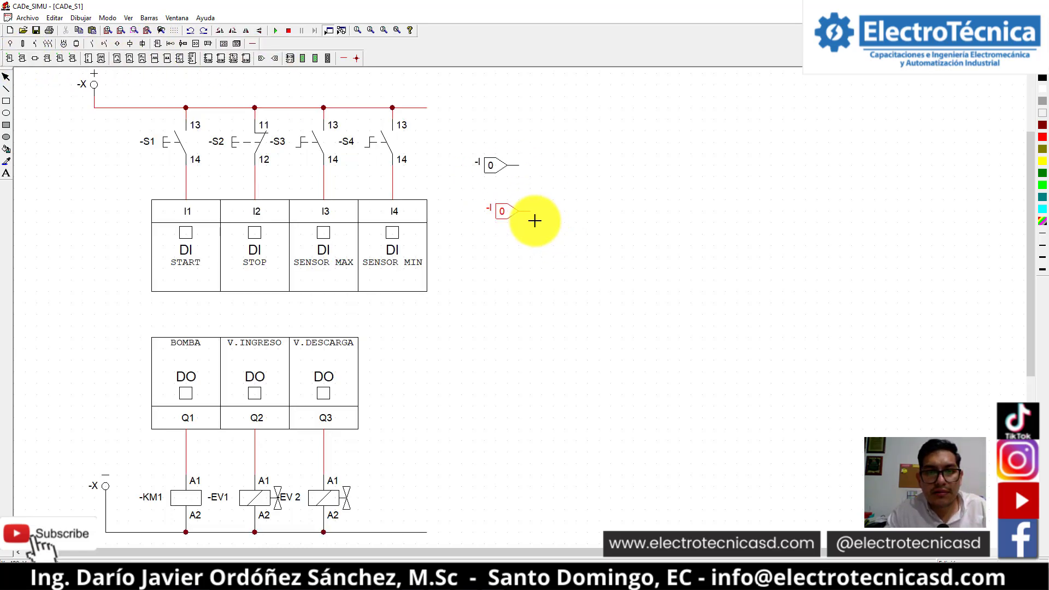
pyautogui.click(528, 225)
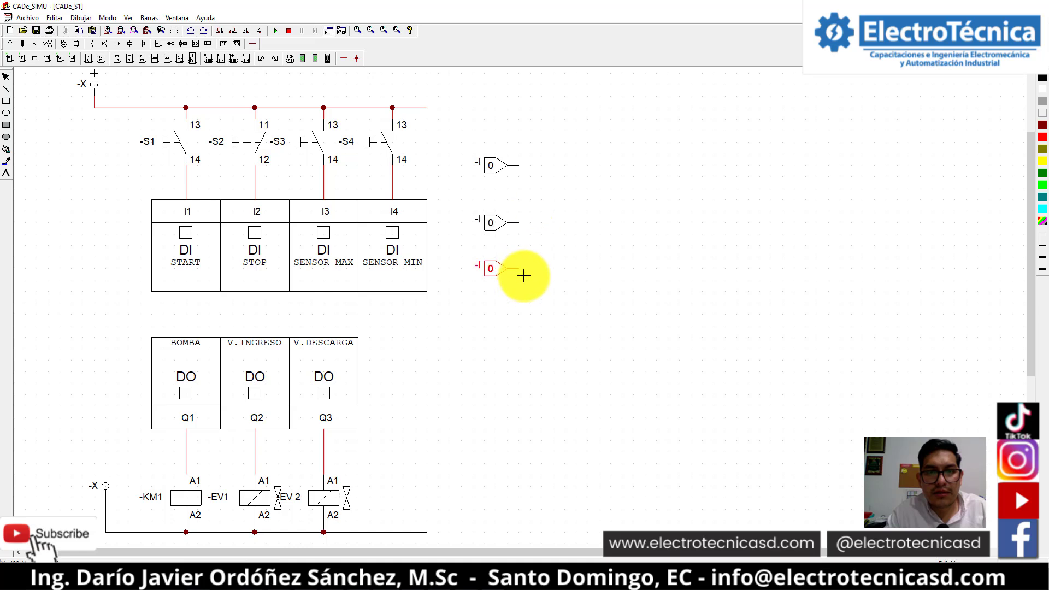
pyautogui.click(524, 276)
# - Name the uppermost logic input block I1
pyautogui.doubleClick(498, 166)
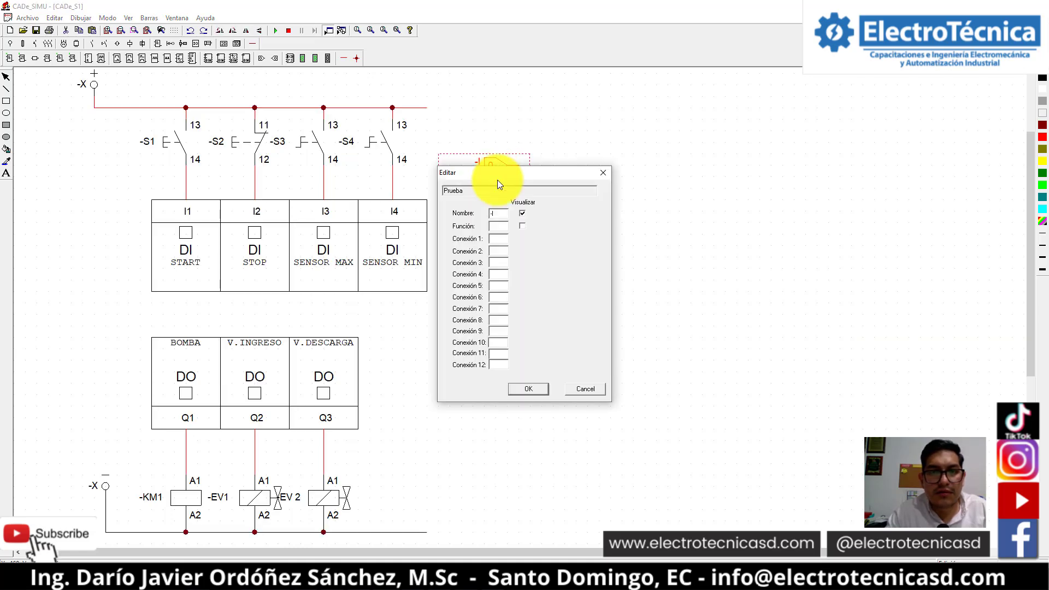
pyautogui.moveTo(502, 213); pyautogui.dragTo(467, 213)
pyautogui.write('I1')
pyautogui.press('Return')
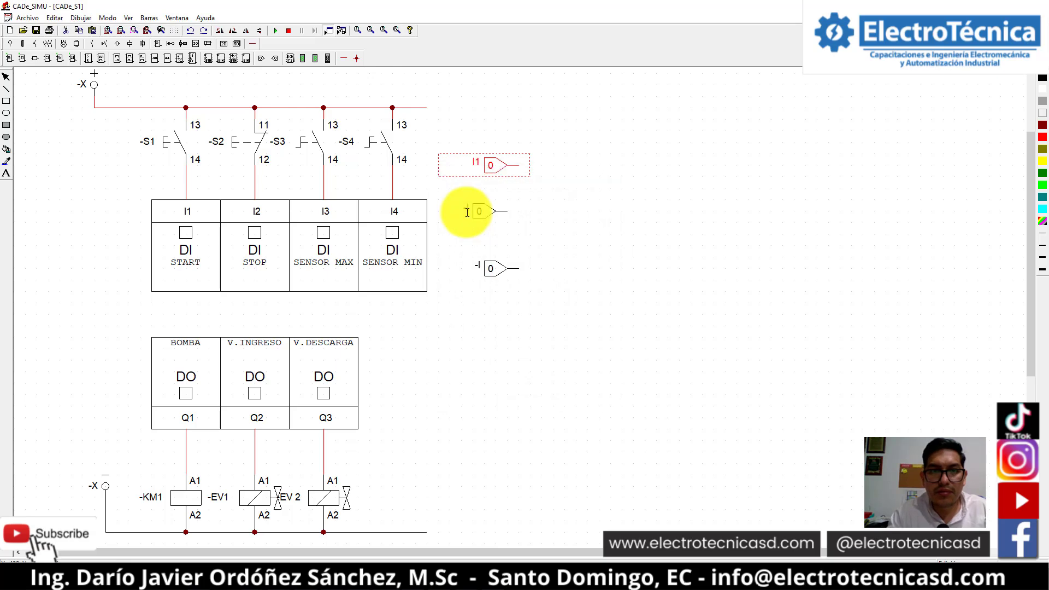
# - Name the middle logic input block I3 and the lowest one I4
pyautogui.doubleClick(498, 215)
pyautogui.moveTo(510, 216); pyautogui.dragTo(466, 213)
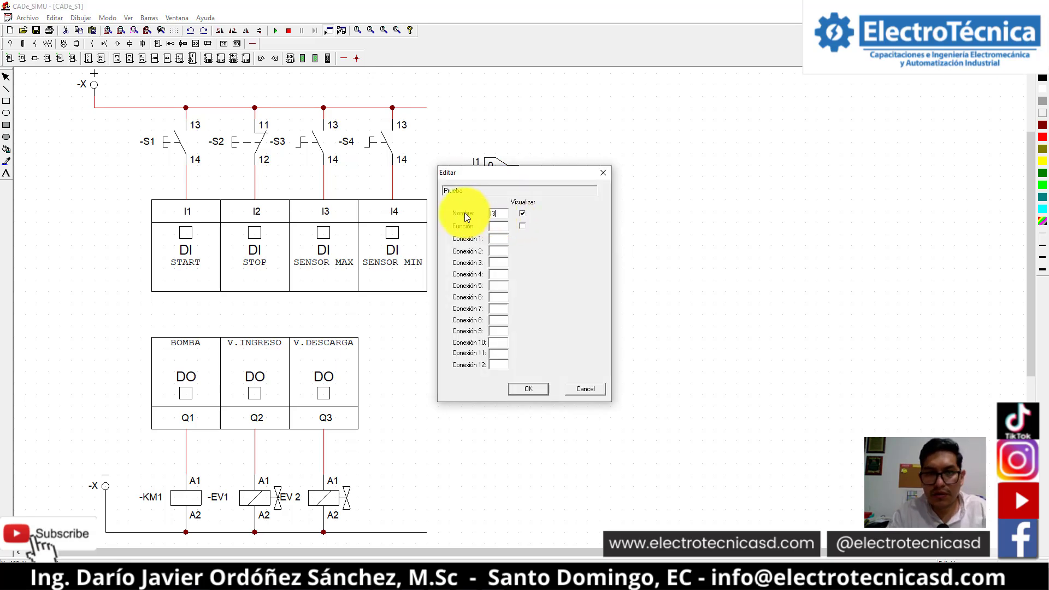
pyautogui.write('I3')
pyautogui.press('Return')
pyautogui.doubleClick(498, 271)
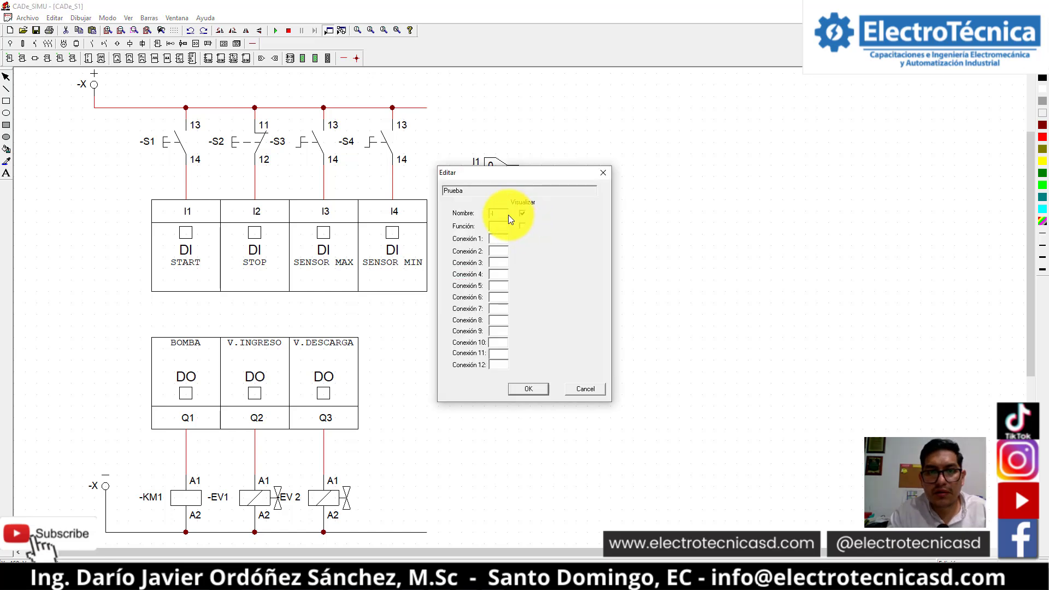
pyautogui.write('I4')
pyautogui.press('Return')
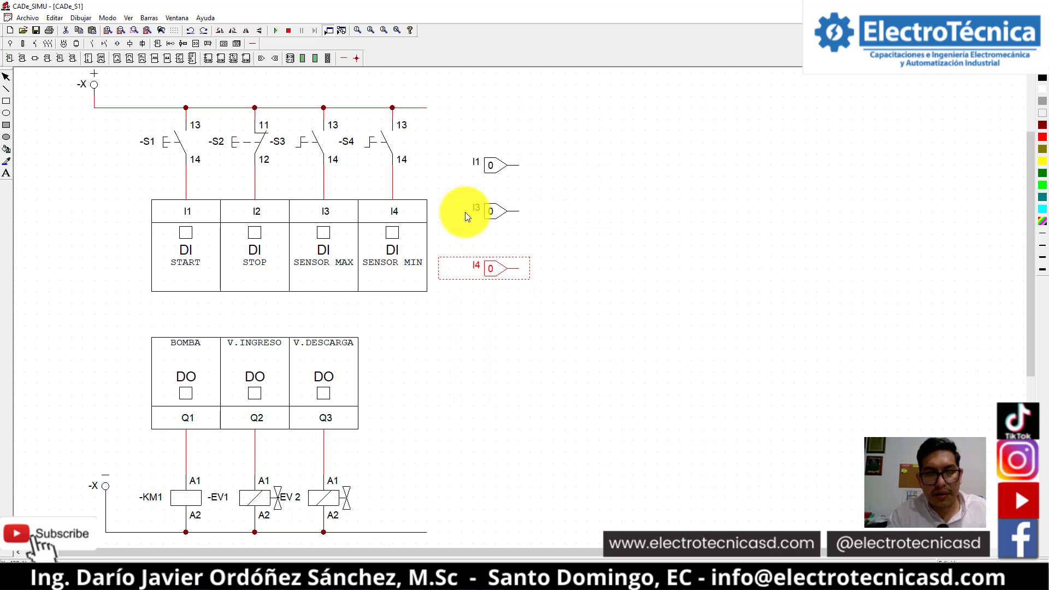
# - Place two logic output blocks in a column well to the right of the inputs and name them Q1 and Q2
pyautogui.click(278, 59)
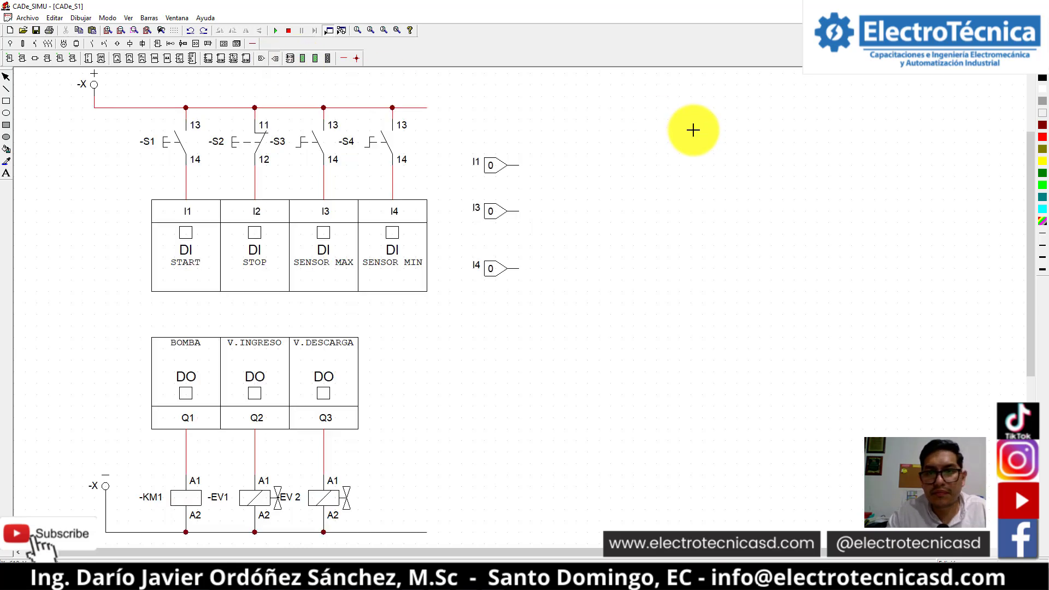
pyautogui.doubleClick(771, 194)
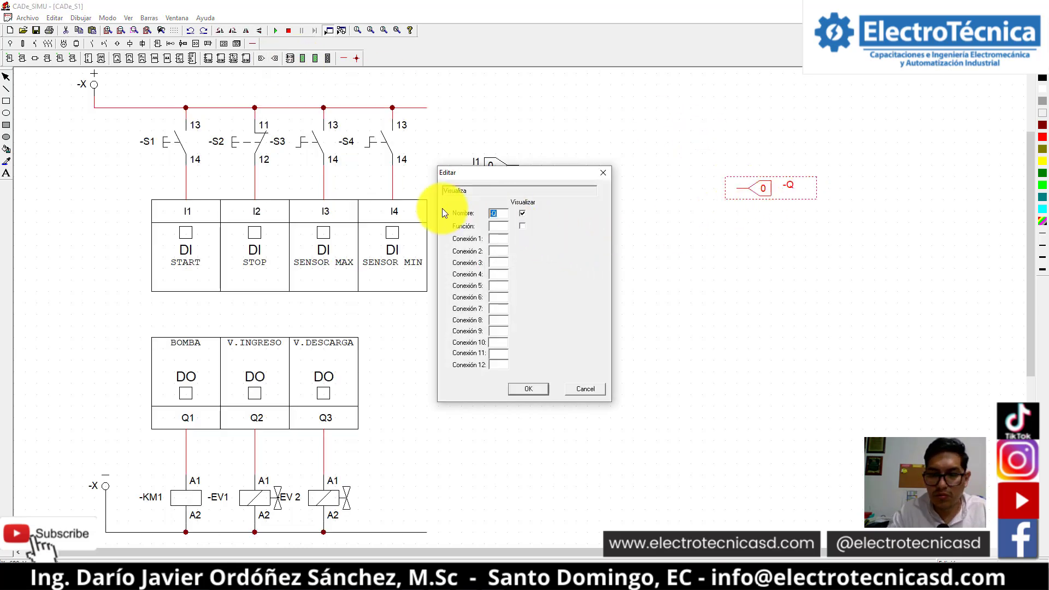
pyautogui.write('Q1')
pyautogui.press('Return')
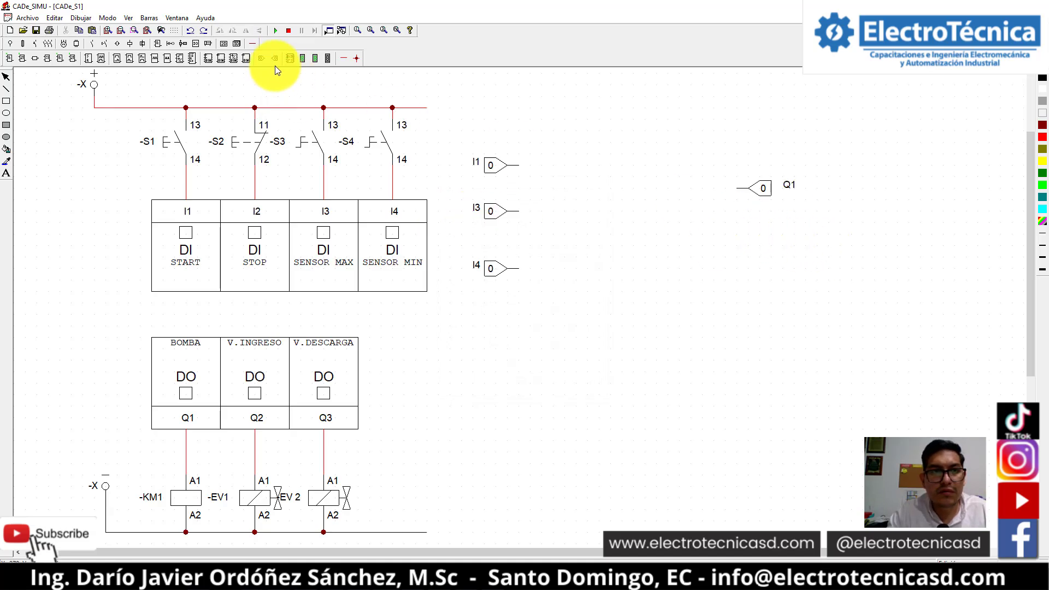
pyautogui.click(743, 246)
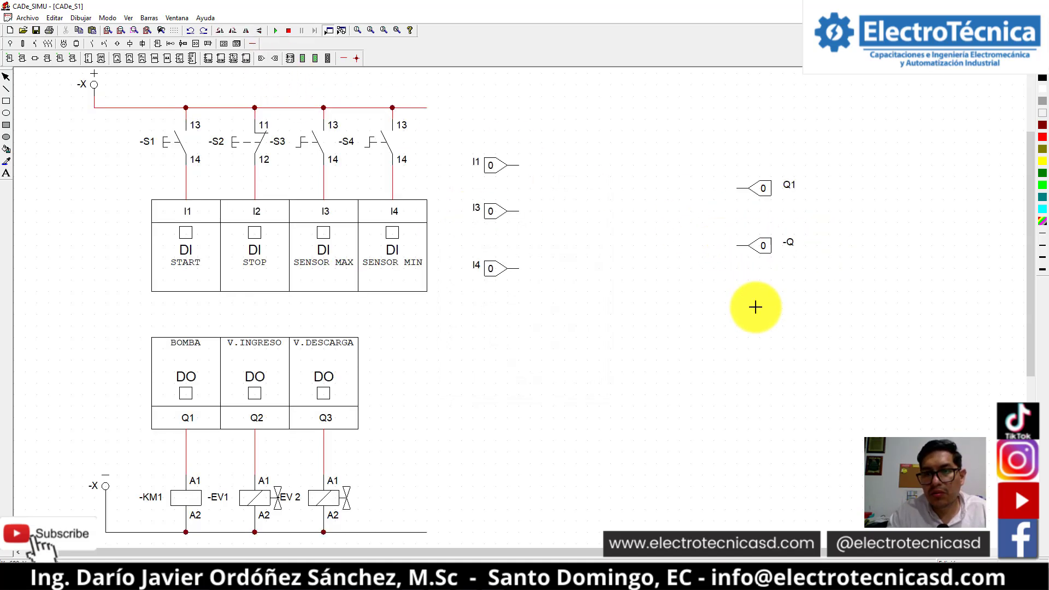
pyautogui.doubleClick(765, 250)
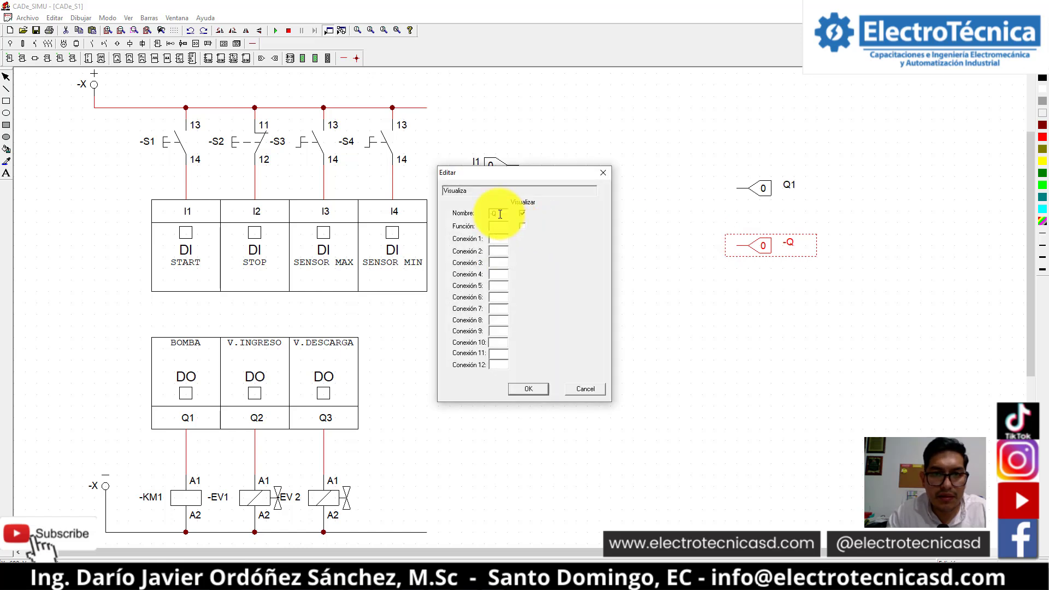
pyautogui.write('Q2')
pyautogui.press('Return')
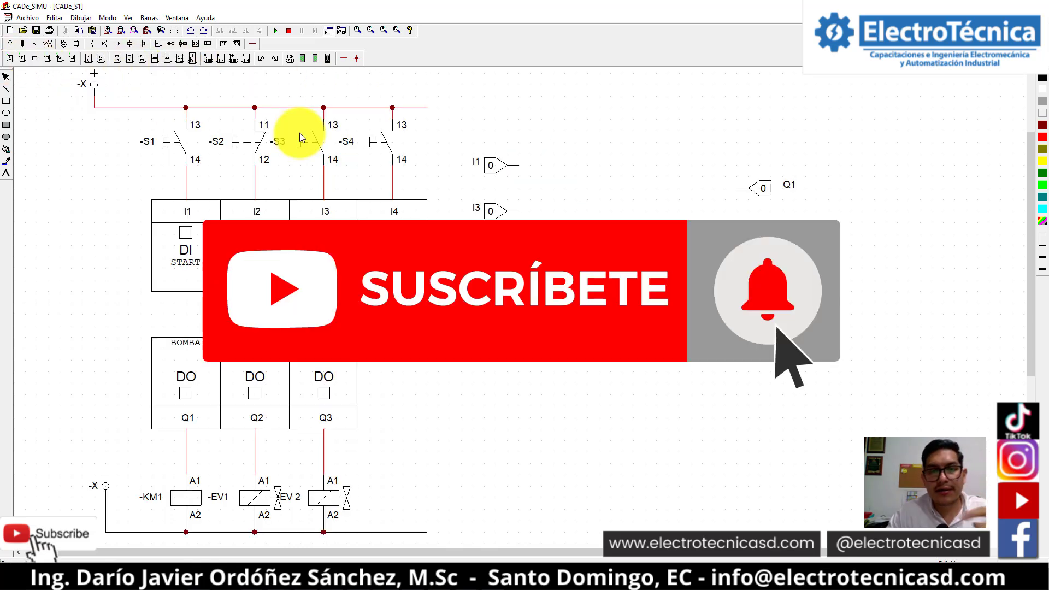
# - Place an AND logic block between the input and output blocks and set its type to AND 3
pyautogui.moveTo(293, 133); pyautogui.dragTo(430, 142)
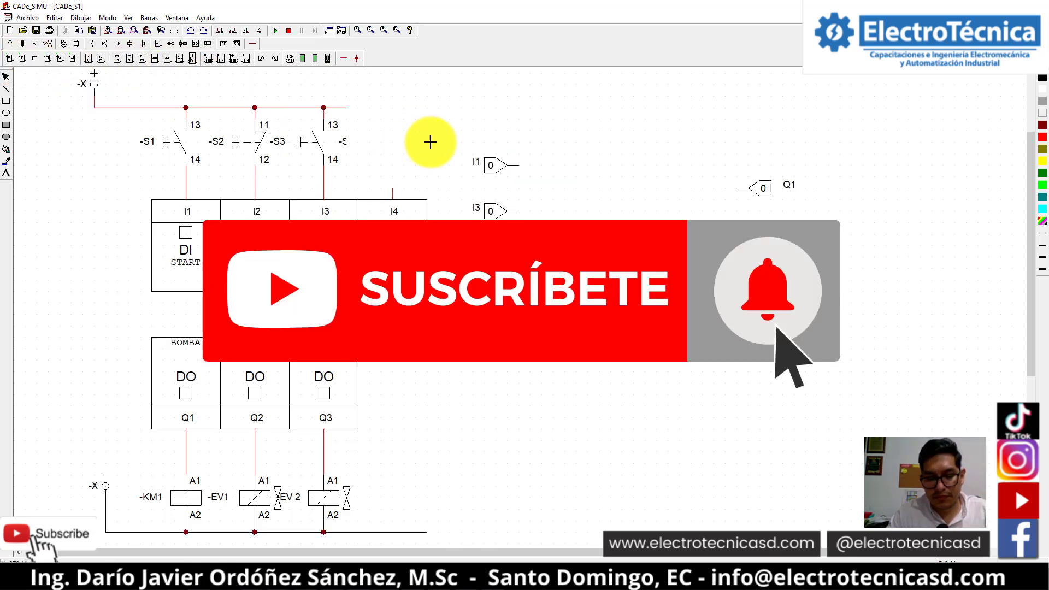
pyautogui.click(595, 189)
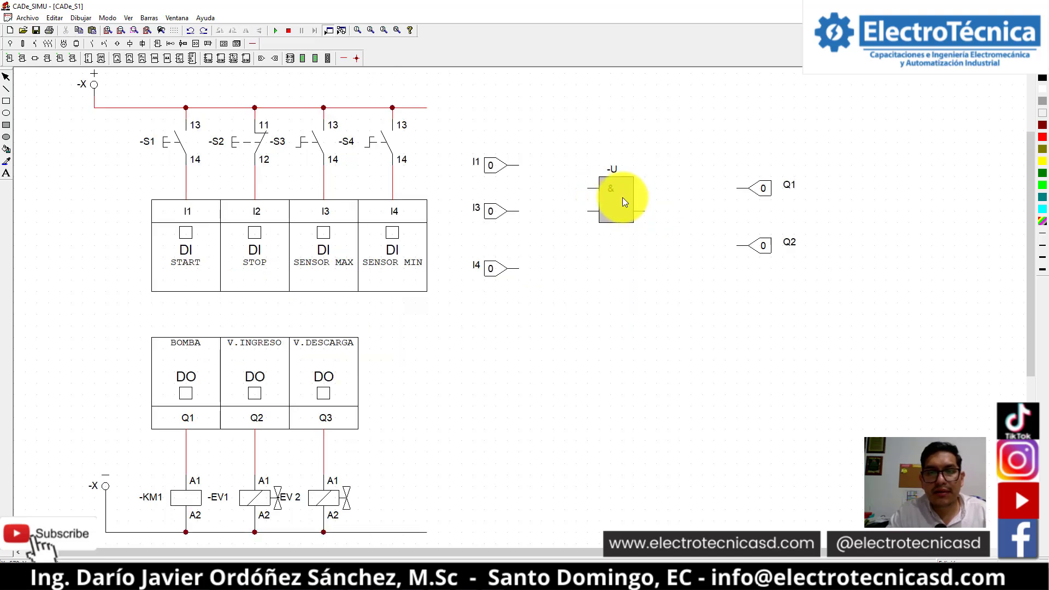
pyautogui.doubleClick(625, 205)
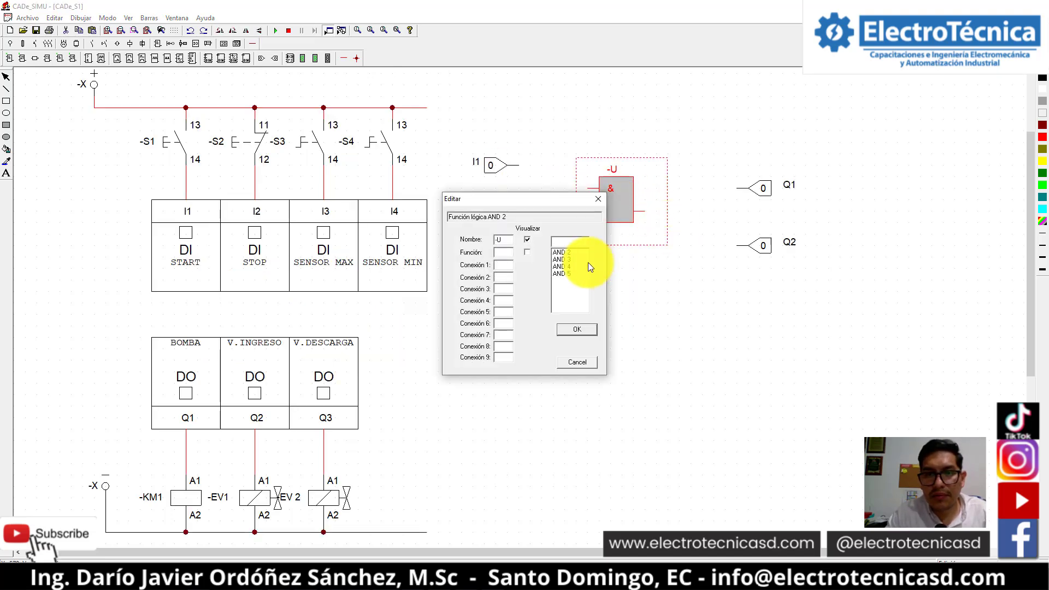
pyautogui.click(563, 260)
pyautogui.click(576, 328)
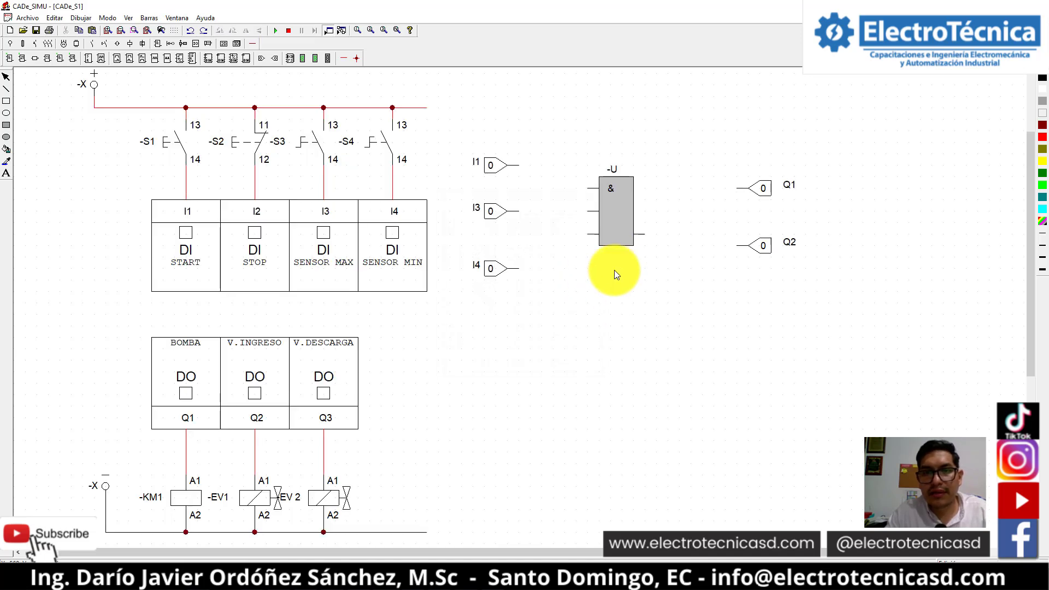
# - Shift the AND block up and to the right, and move output blocks Q1 and Q2 farther right, closer together
pyautogui.moveTo(625, 214); pyautogui.dragTo(651, 195)
pyautogui.click(810, 189)
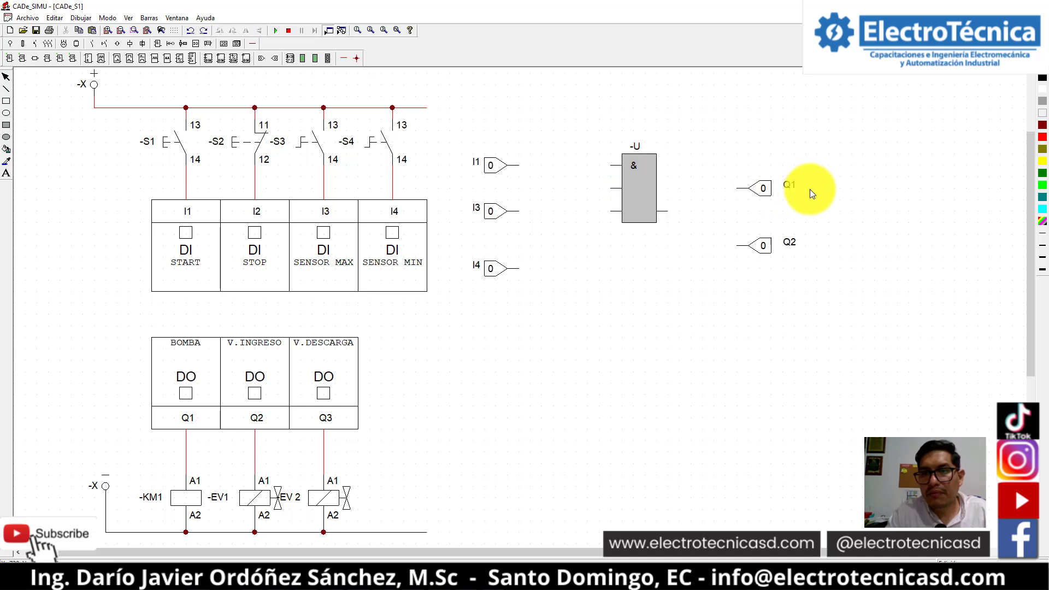
pyautogui.moveTo(779, 245); pyautogui.dragTo(854, 241)
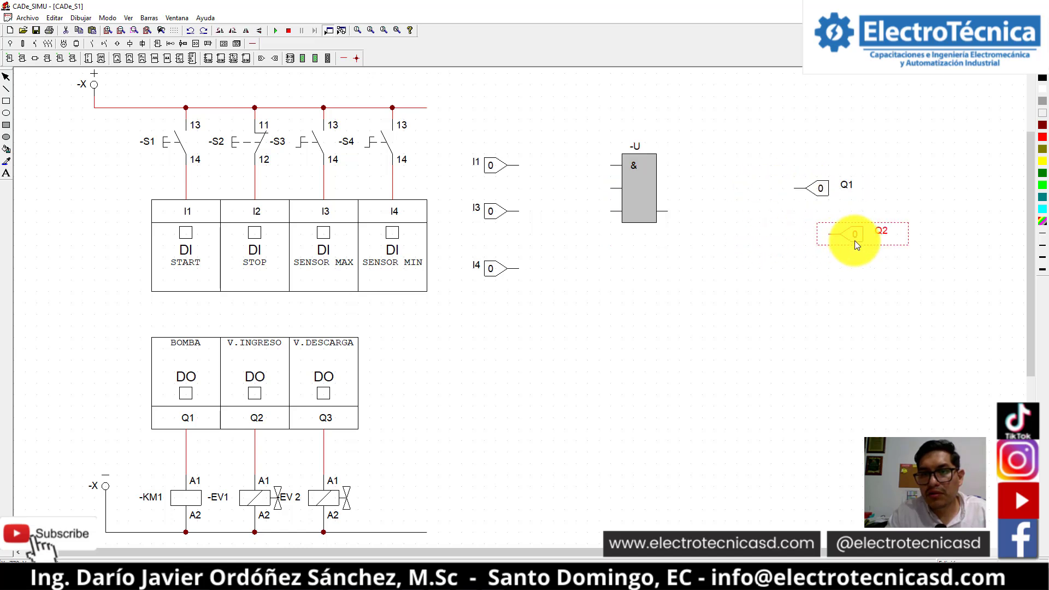
pyautogui.moveTo(820, 192); pyautogui.dragTo(854, 205)
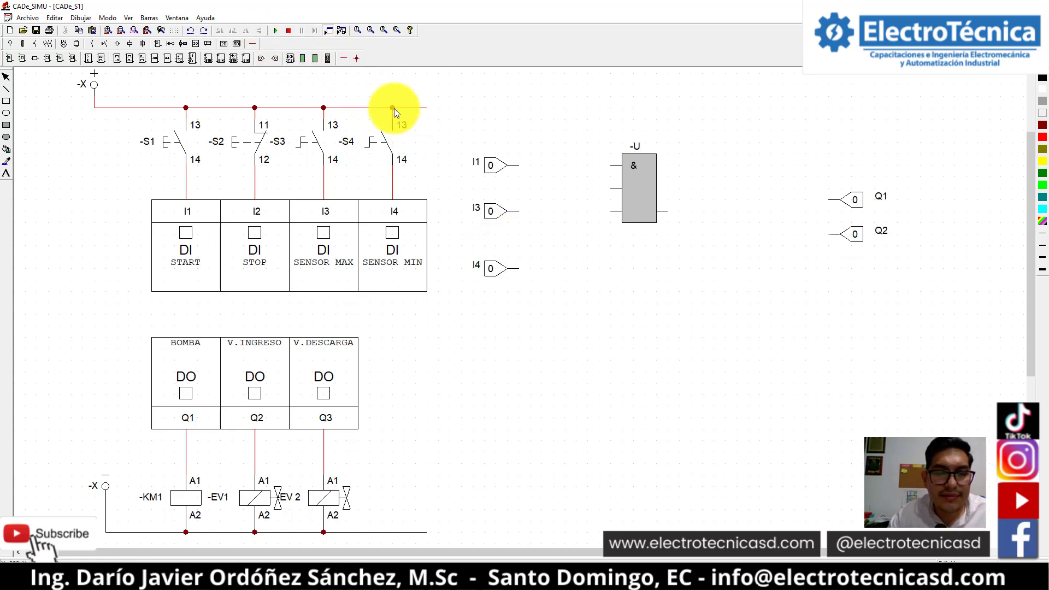
# - Simulate the circuit, operate pushbutton S1 to check the I1 logic input, and stop the simulation
pyautogui.click(277, 31)
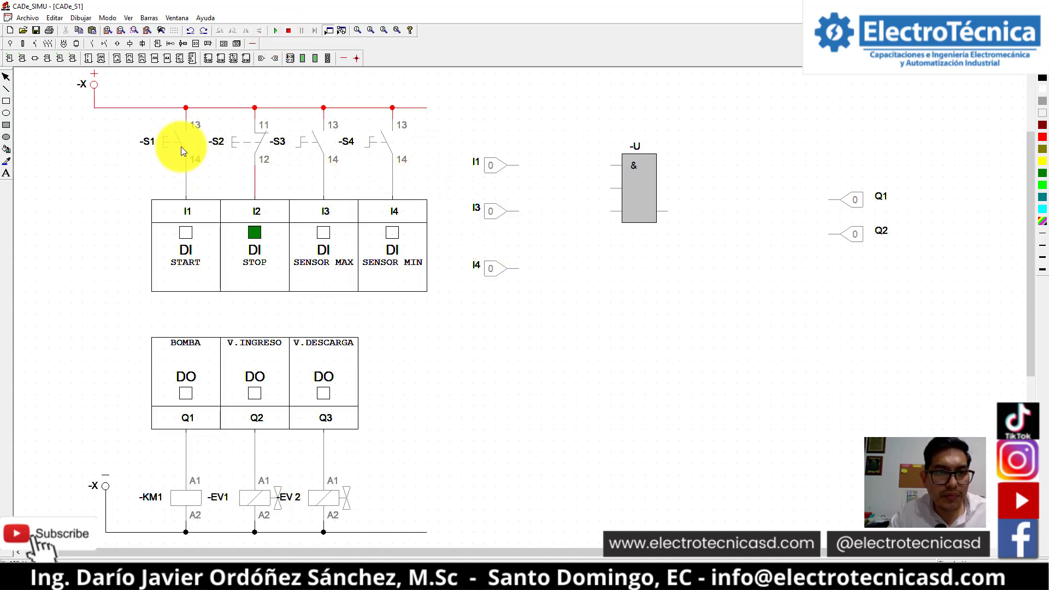
pyautogui.click(181, 147)
pyautogui.click(181, 147)
pyautogui.click(181, 146)
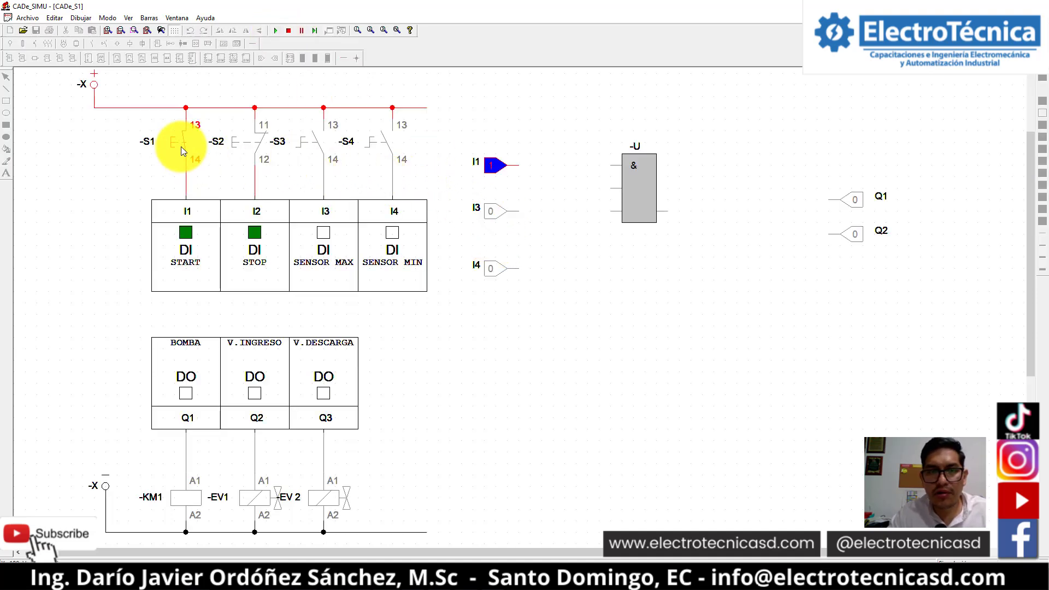
pyautogui.click(181, 146)
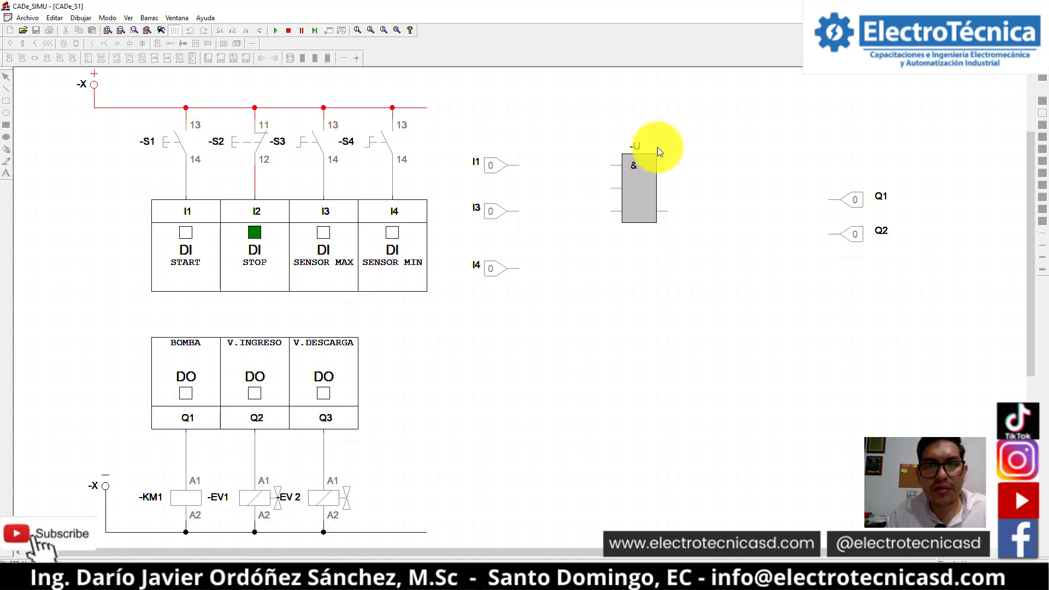
pyautogui.click(289, 30)
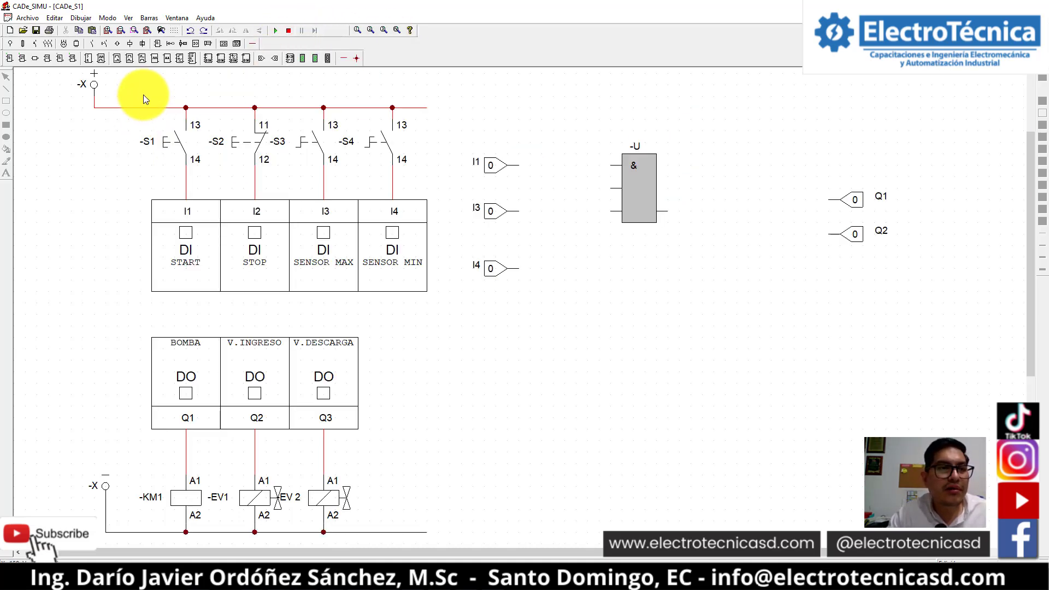
# - Place NOT blocks beside inputs I3 and I4, and move the AND block right and down to make room for wiring
pyautogui.click(34, 58)
pyautogui.click(550, 217)
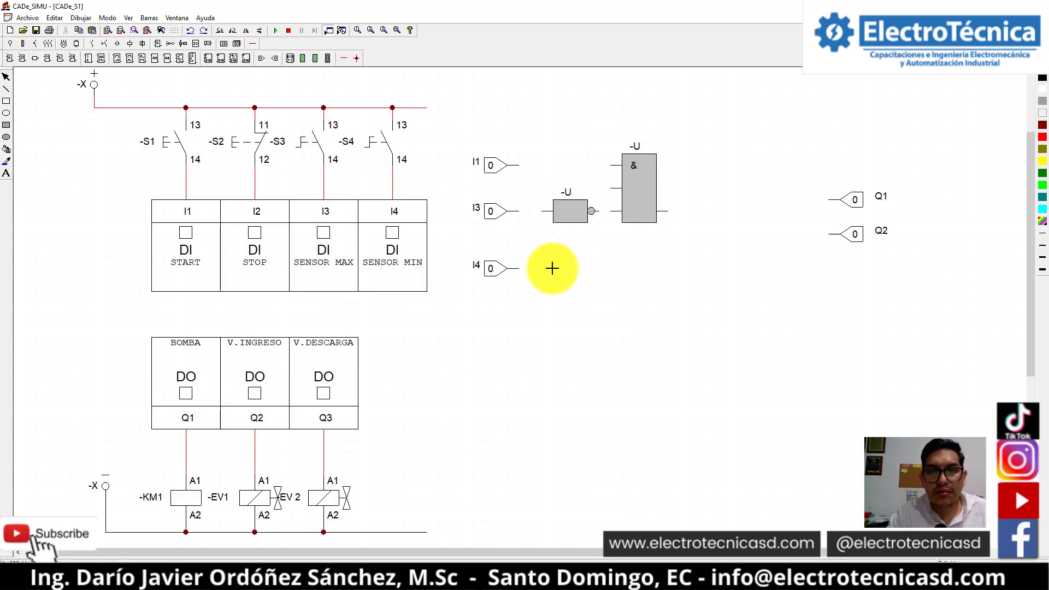
pyautogui.click(549, 268)
pyautogui.moveTo(632, 201); pyautogui.dragTo(673, 213)
pyautogui.press('Delete')
pyautogui.click(587, 149)
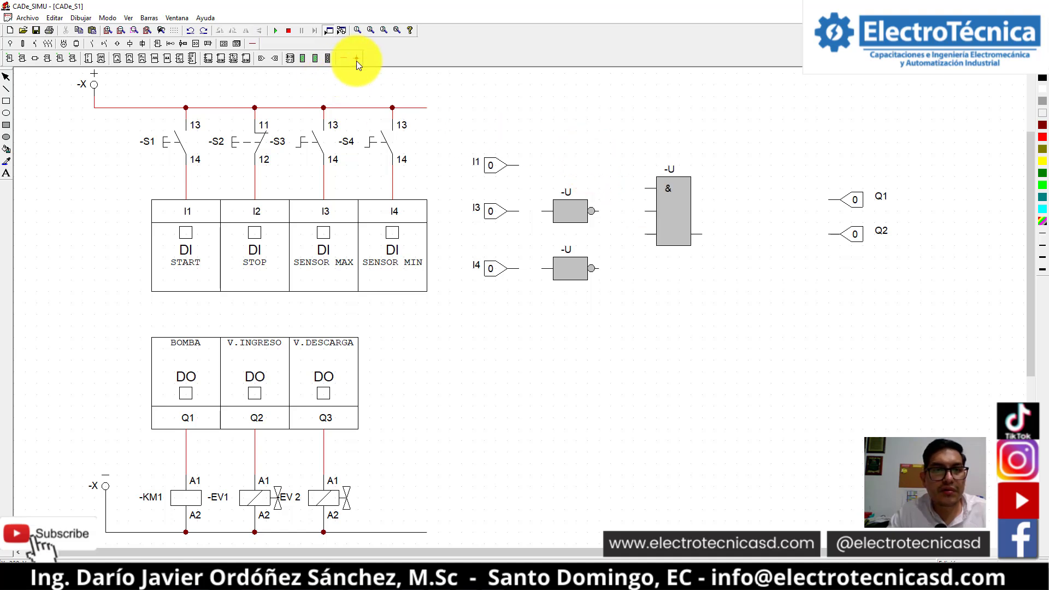
# - Wire I1 directly to the AND block's first input, and I3 and I4 through their NOT blocks to its second and third inputs
pyautogui.click(343, 58)
pyautogui.moveTo(517, 166)
pyautogui.mouseDown()
pyautogui.moveTo(626, 170)
pyautogui.moveTo(630, 188)
pyautogui.moveTo(656, 188)
pyautogui.mouseUp()
pyautogui.moveTo(594, 211); pyautogui.dragTo(657, 211)
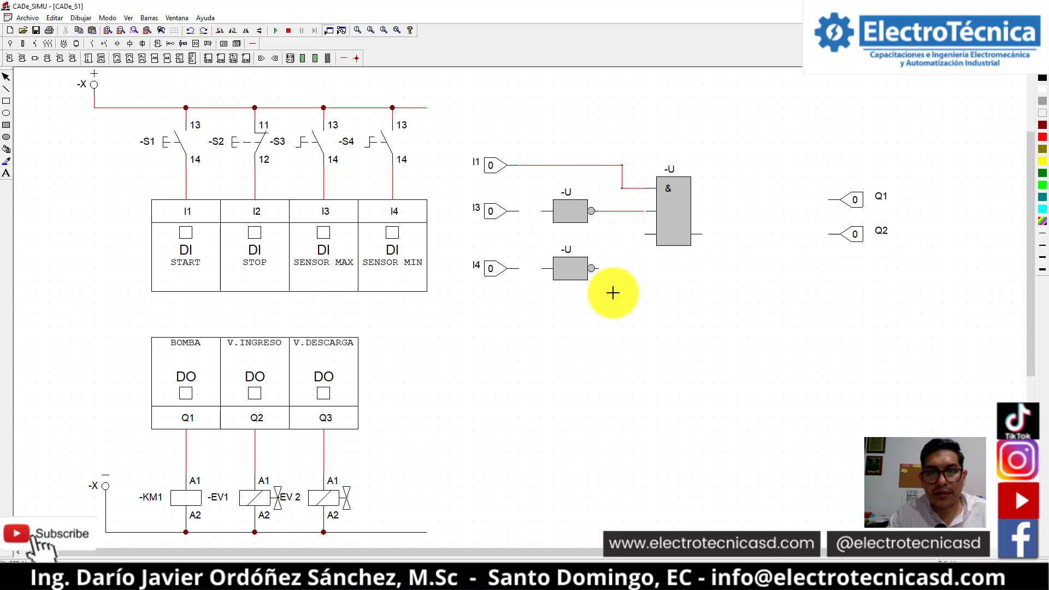
pyautogui.moveTo(606, 278)
pyautogui.mouseDown()
pyautogui.moveTo(628, 273)
pyautogui.moveTo(626, 242)
pyautogui.moveTo(642, 235)
pyautogui.mouseUp()
pyautogui.moveTo(546, 212); pyautogui.dragTo(520, 213)
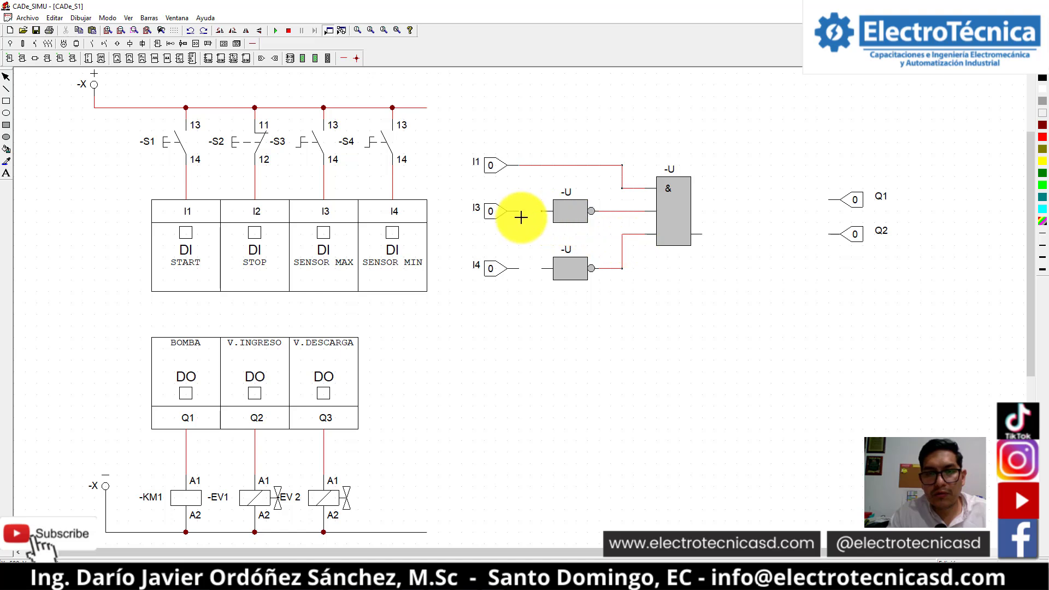
pyautogui.moveTo(543, 269); pyautogui.dragTo(519, 268)
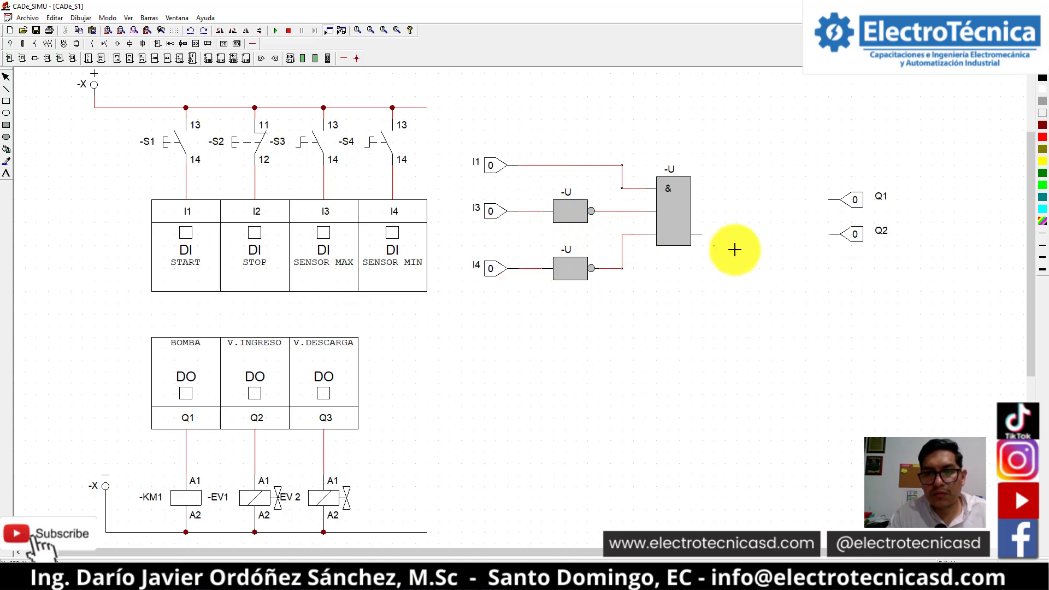
# - Wire the AND block's output to output block Q2 and branch that wire up to Q1
pyautogui.click(839, 234)
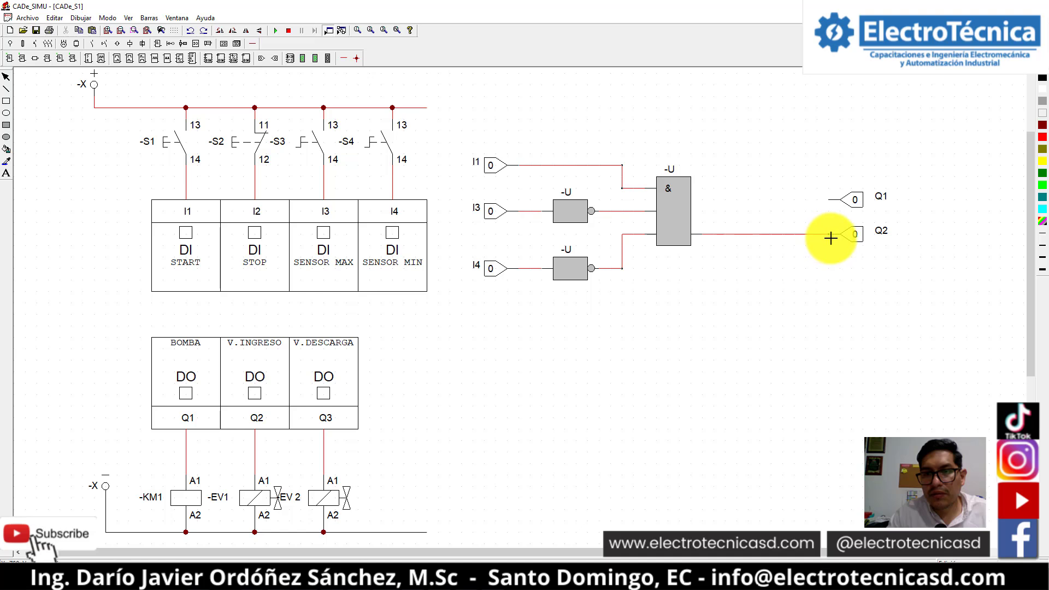
pyautogui.click(833, 201)
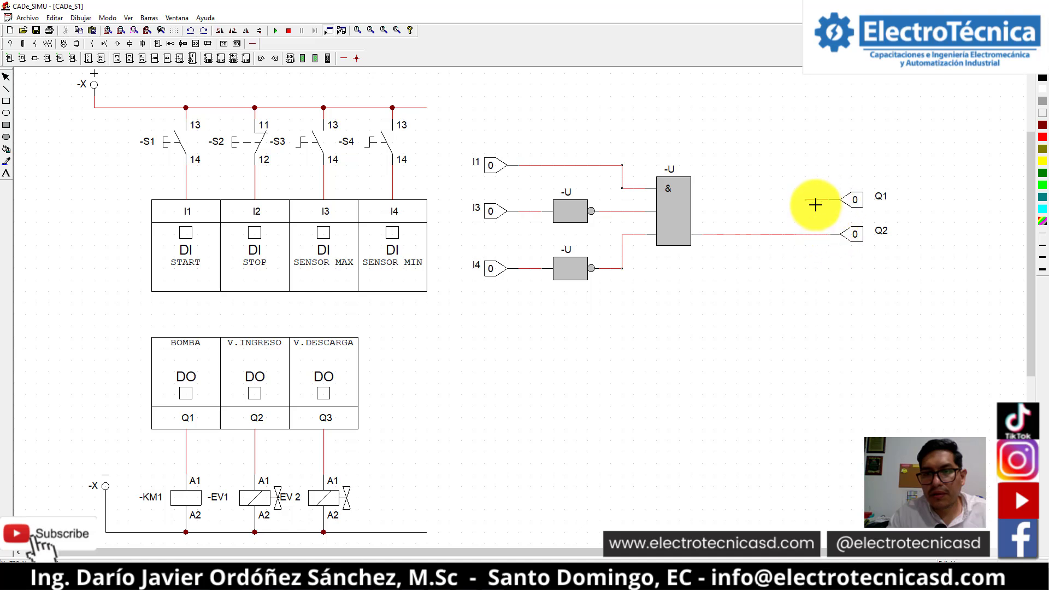
pyautogui.click(805, 234)
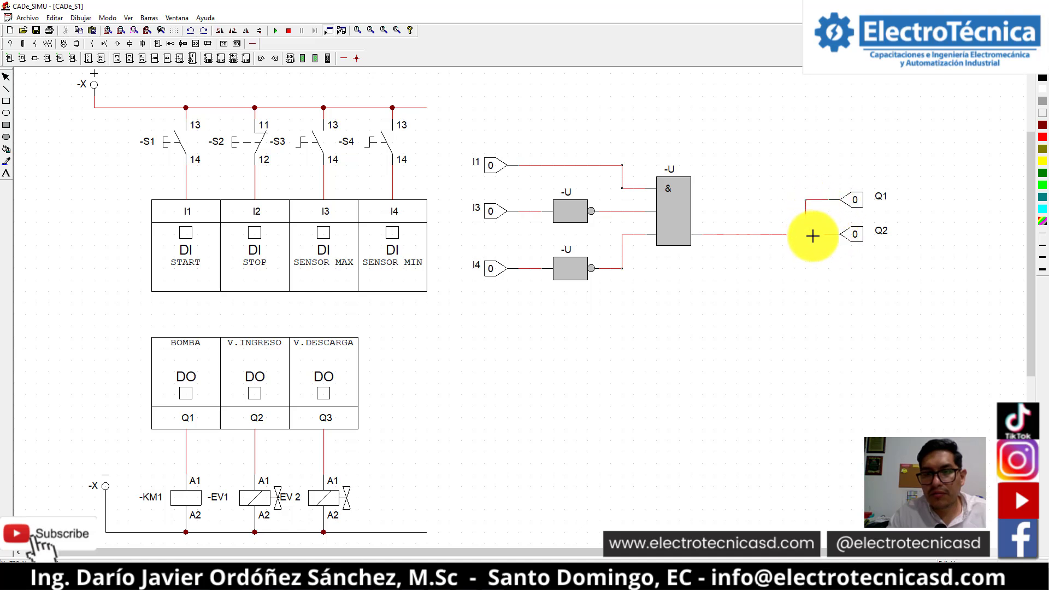
# - Run the simulation and operate the START pushbutton S1 repeatedly to test how outputs Q1 and Q2 respond
pyautogui.click(276, 31)
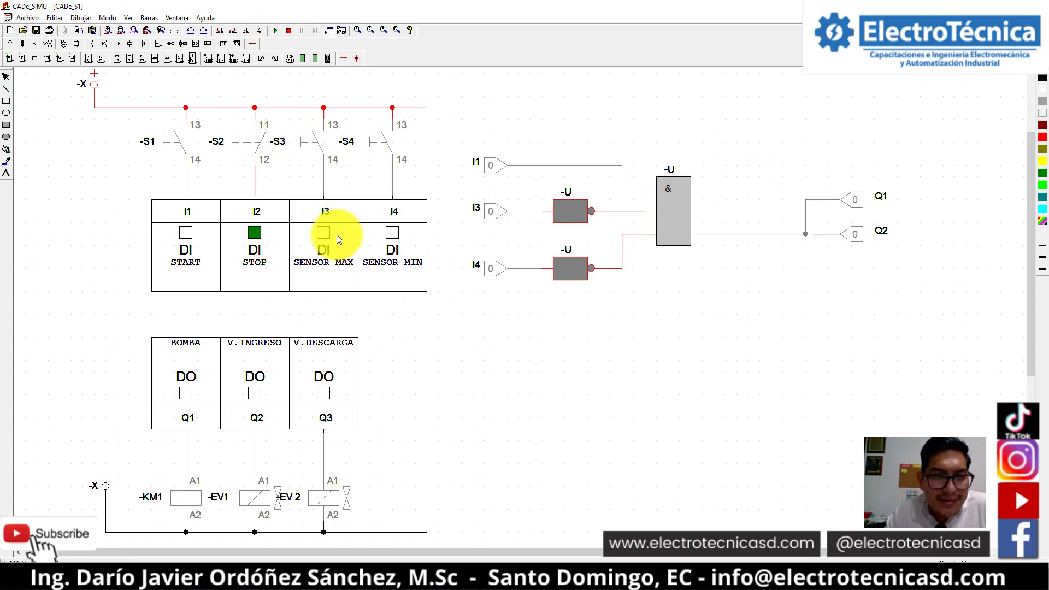
pyautogui.click(172, 146)
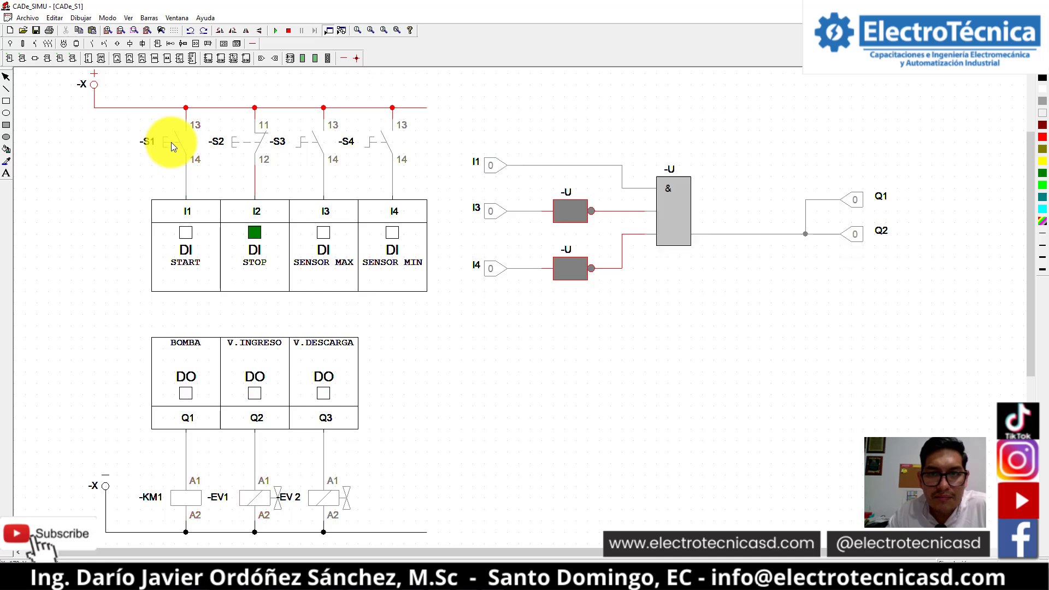
pyautogui.click(198, 136)
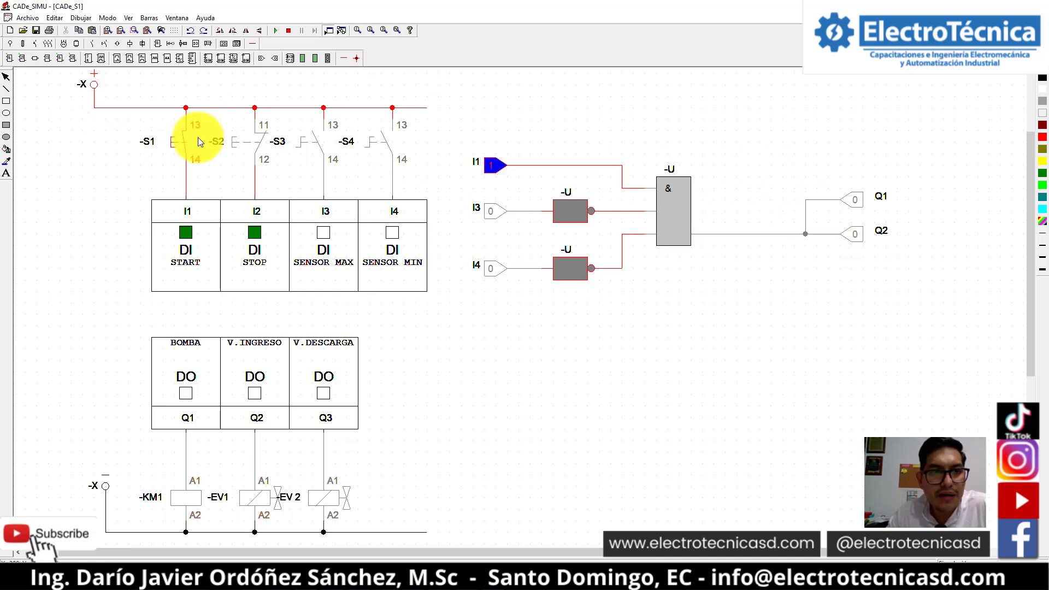
pyautogui.click(186, 145)
pyautogui.click(186, 146)
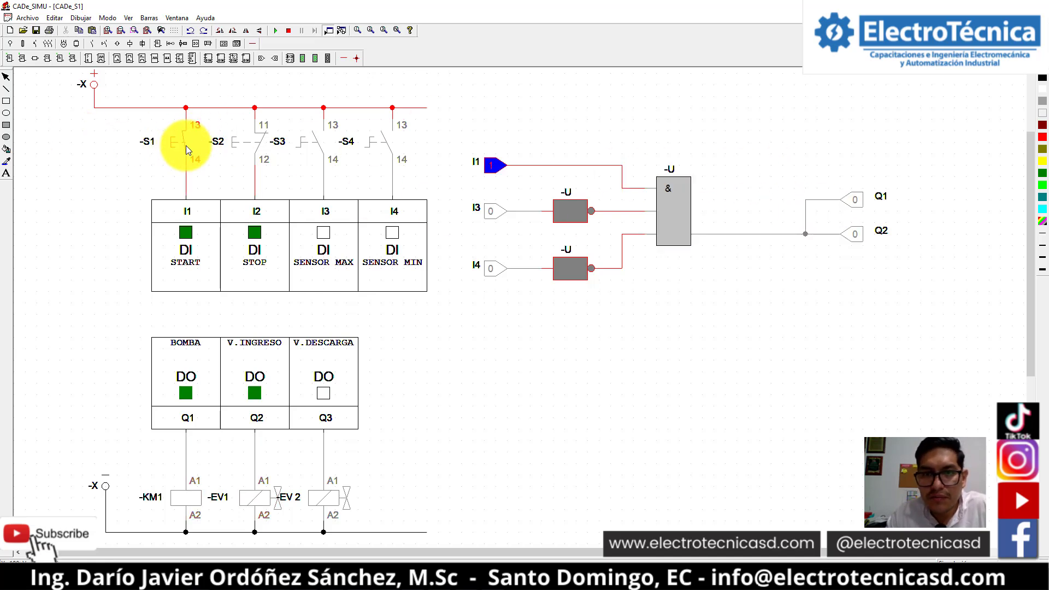
pyautogui.click(186, 146)
pyautogui.click(186, 146)
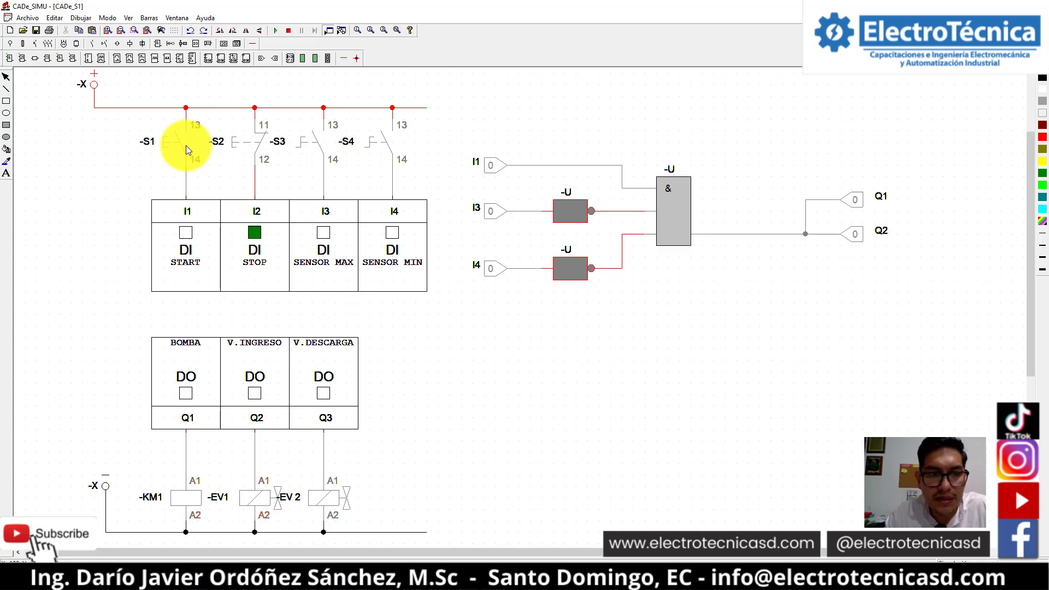
pyautogui.click(186, 145)
pyautogui.click(186, 146)
pyautogui.click(186, 145)
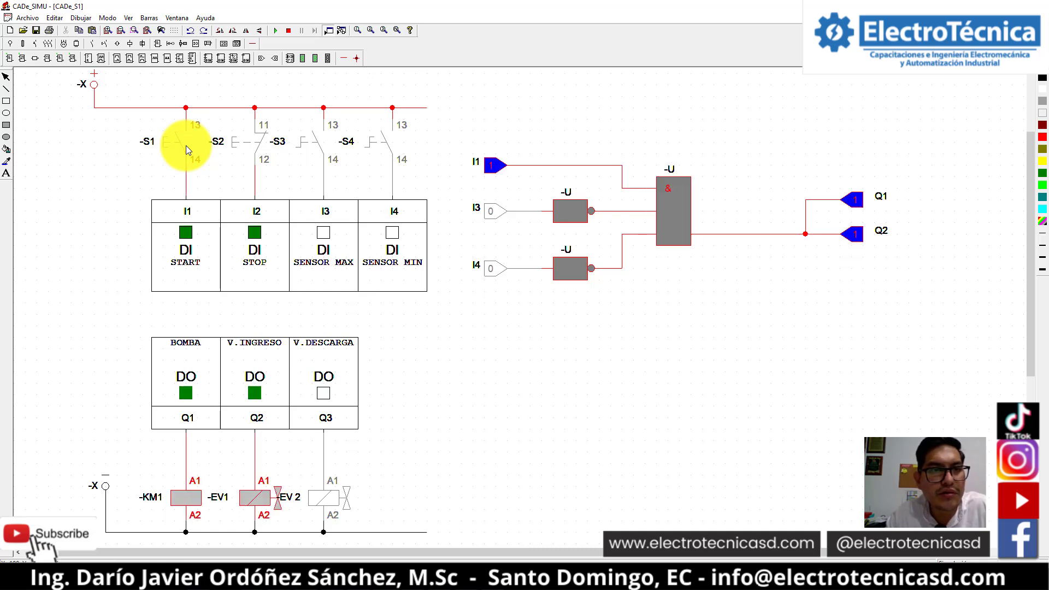
pyautogui.click(186, 145)
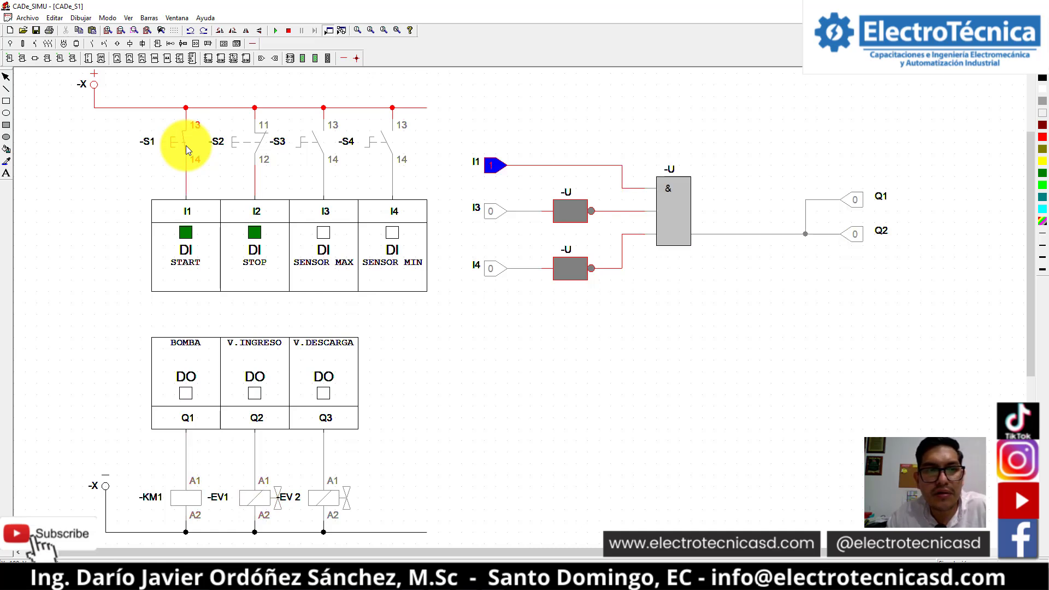
# - Stop the simulation and delete the wires and junction connecting the AND block's output to output blocks Q1 and Q2
pyautogui.click(289, 30)
pyautogui.click(779, 237)
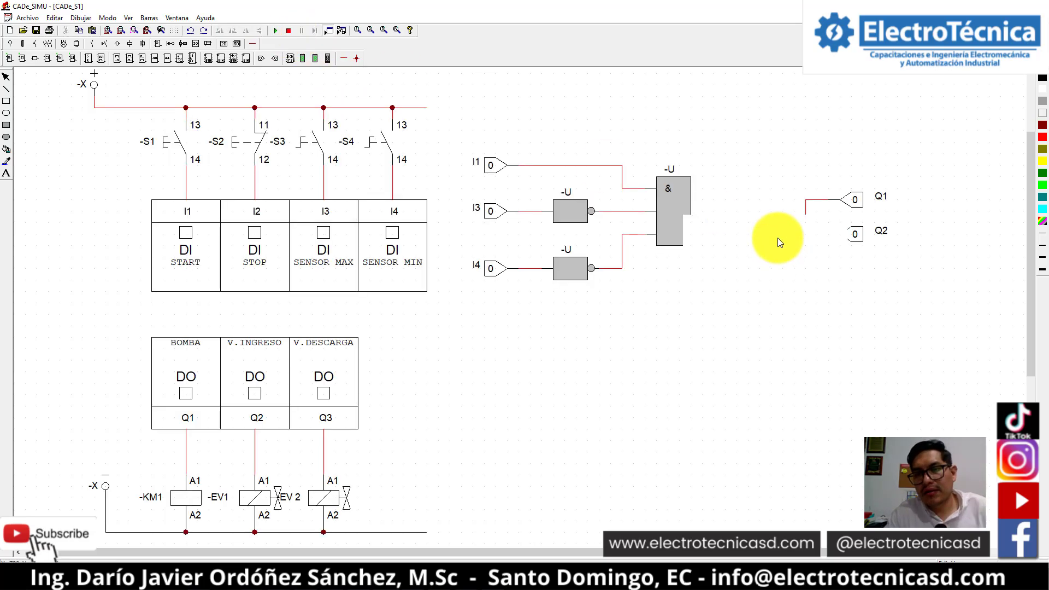
pyautogui.press('Delete')
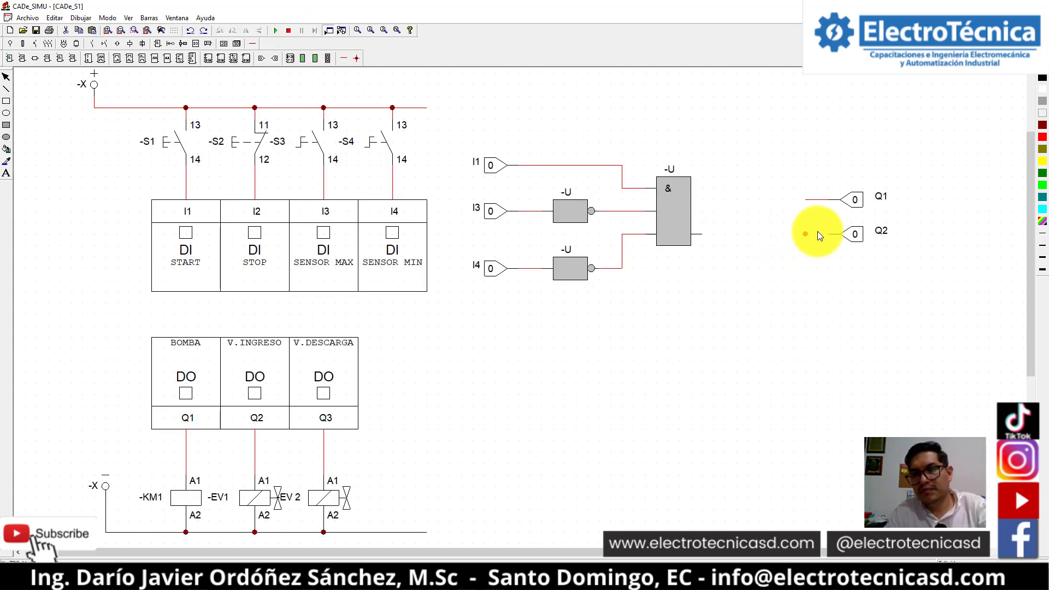
pyautogui.moveTo(826, 205); pyautogui.dragTo(827, 222)
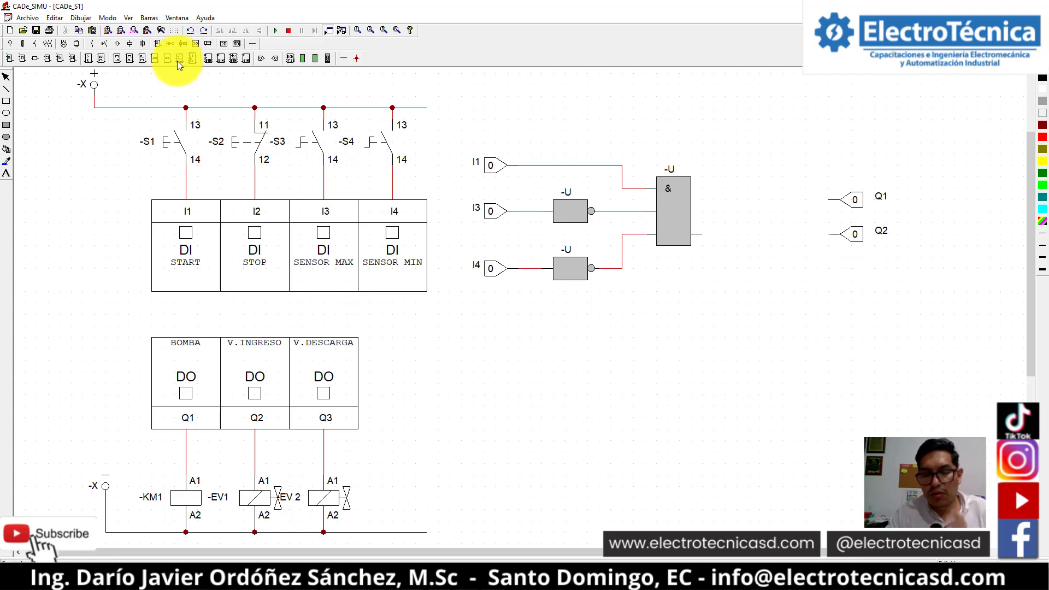
# - Place an SR latch block after the AND block, and move outputs Q2 and Q1 down and to the right of it
pyautogui.click(91, 58)
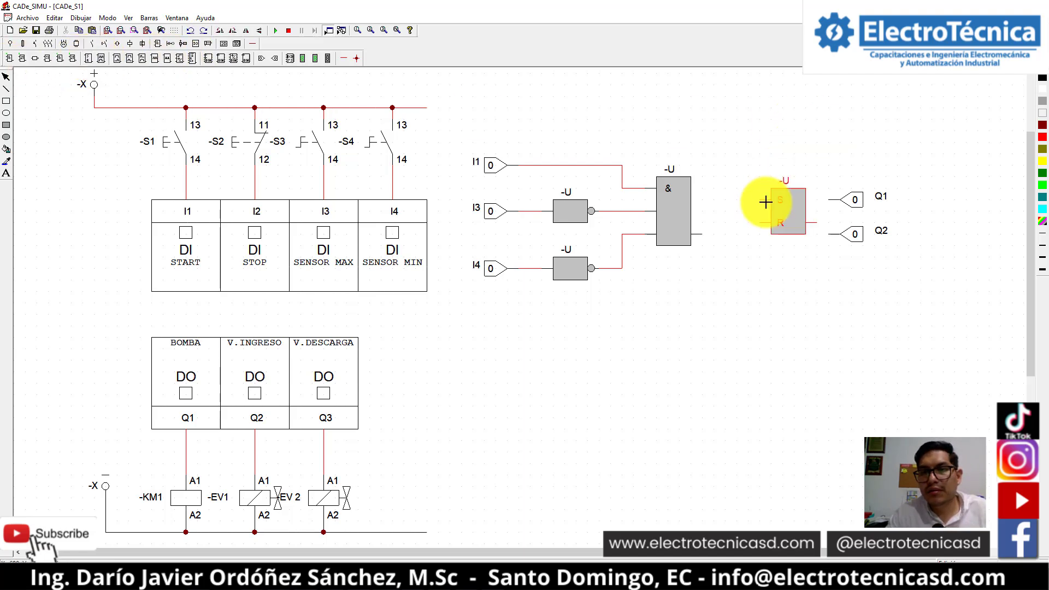
pyautogui.click(748, 236)
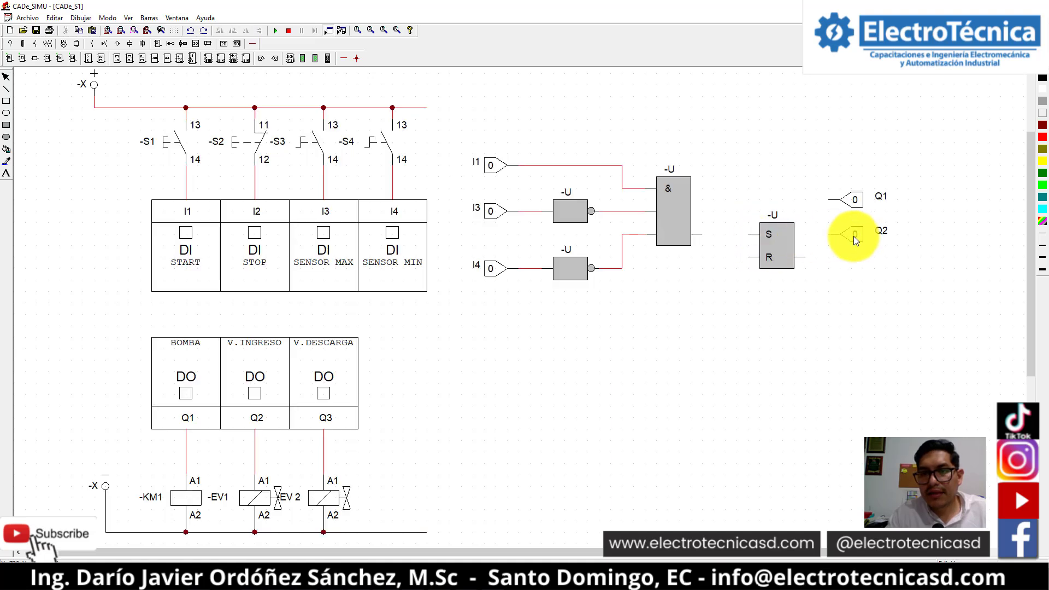
pyautogui.press('Delete')
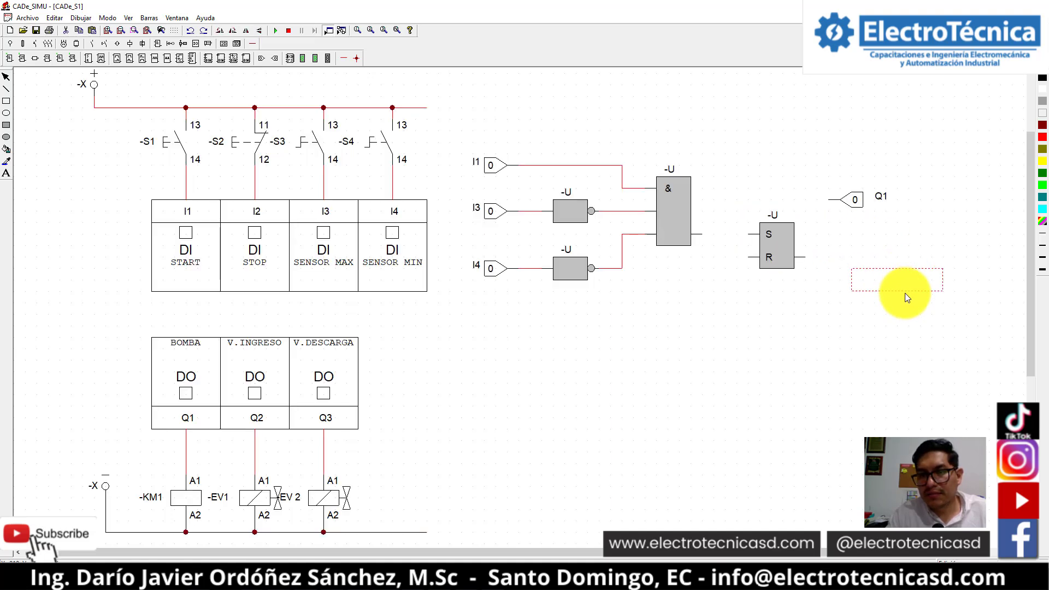
pyautogui.moveTo(860, 207); pyautogui.dragTo(894, 267)
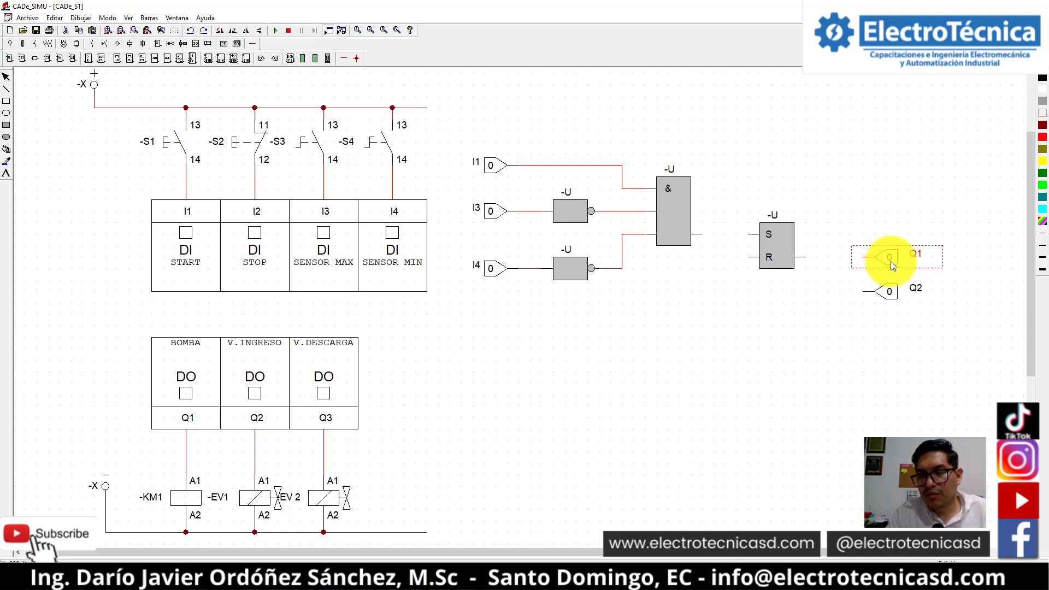
# - Wire the AND block's output to the latch's S input, and the latch's output to Q1 with a branch to Q2
pyautogui.click(344, 58)
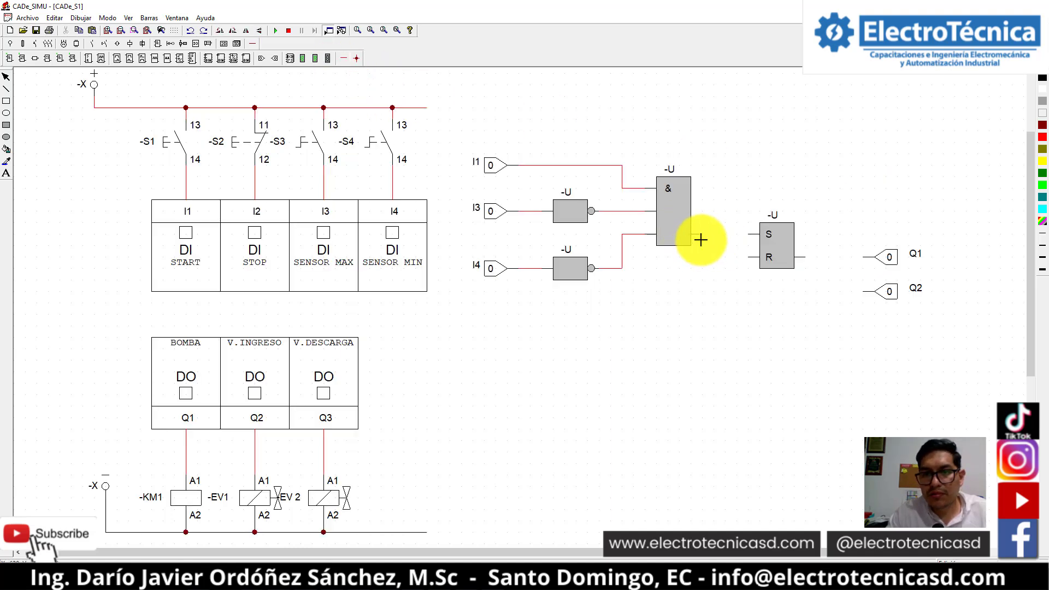
pyautogui.moveTo(703, 238); pyautogui.dragTo(758, 240)
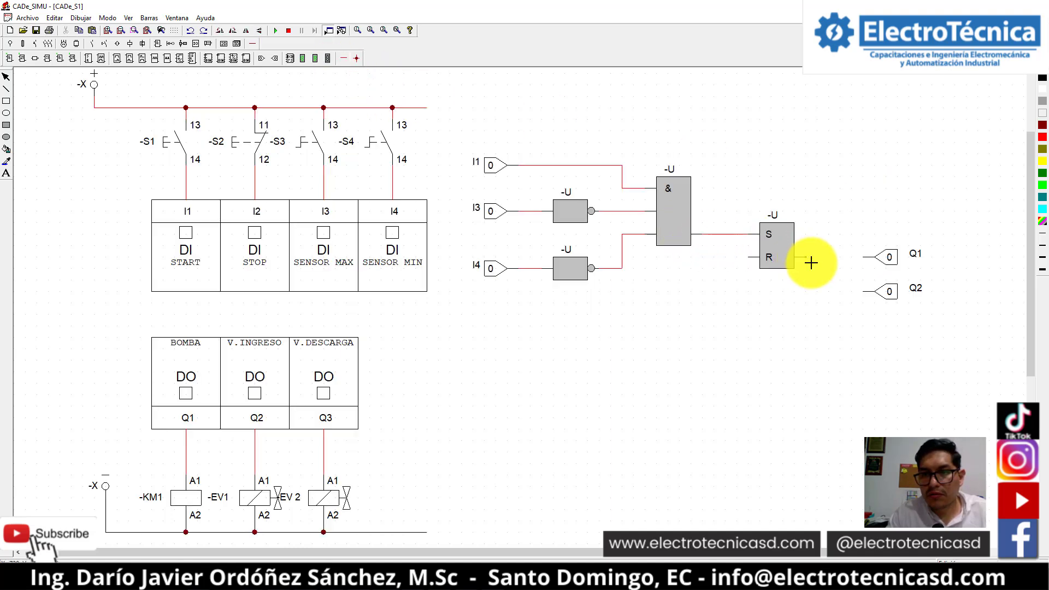
pyautogui.moveTo(811, 263); pyautogui.dragTo(840, 257)
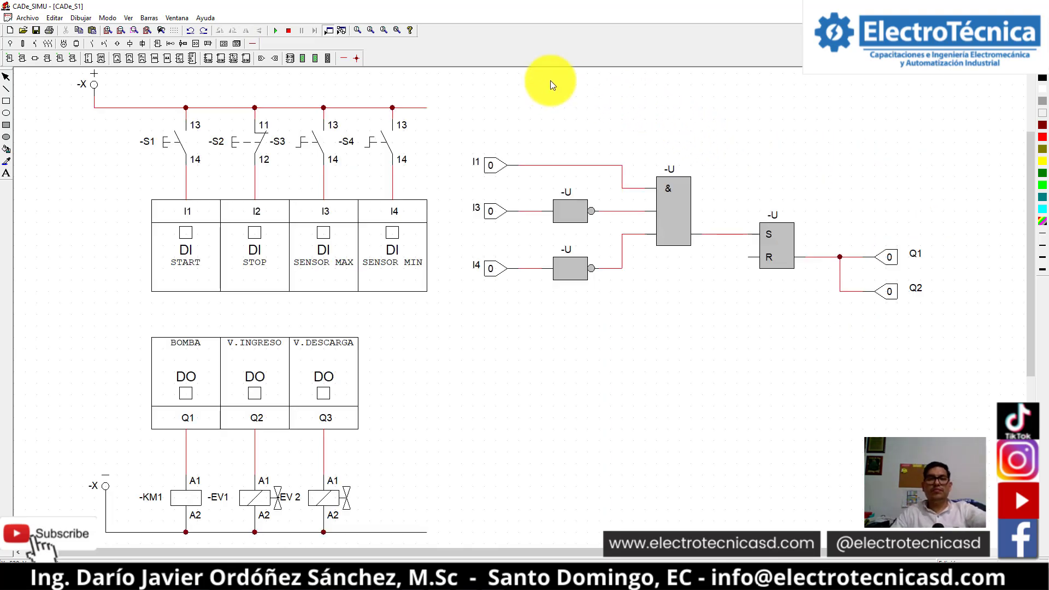
# - Simulate the latch with START pushbutton S1 and maximum sensor S3, checking the process sequence in Microsoft Whiteboard between the two
pyautogui.click(276, 31)
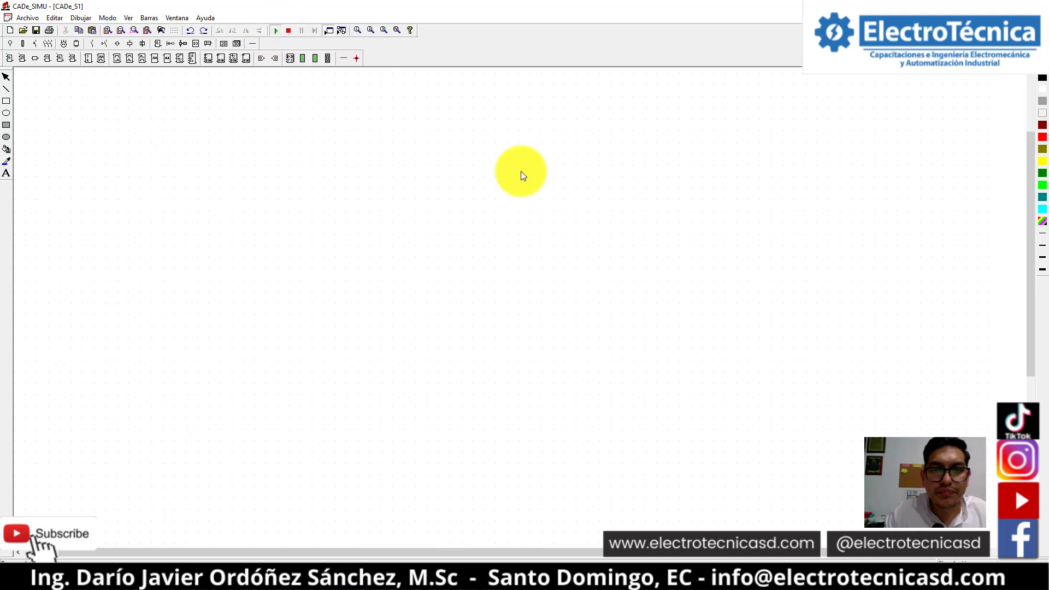
pyautogui.click(165, 150)
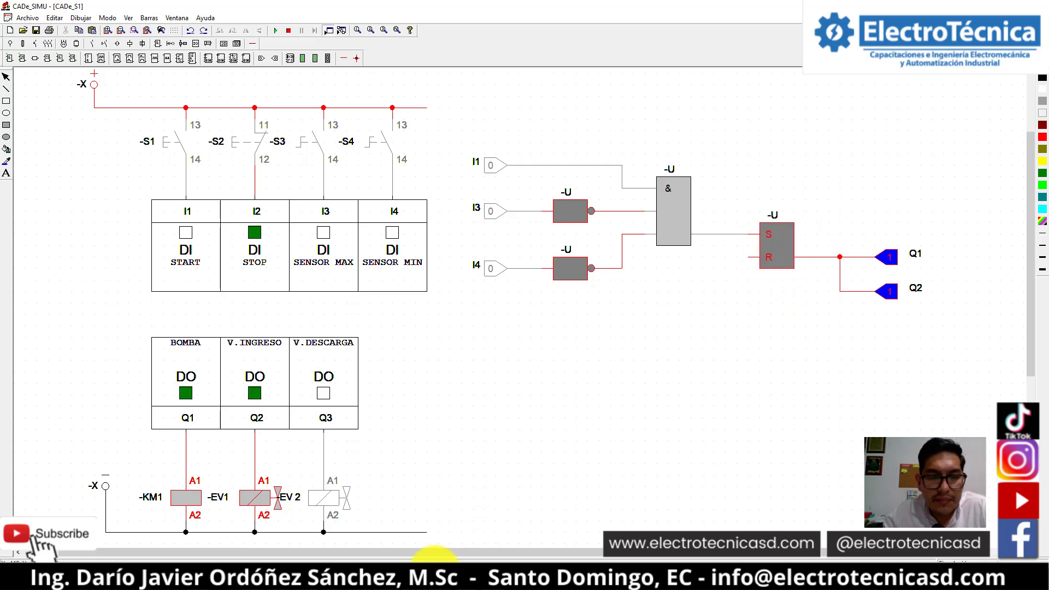
pyautogui.click(435, 553)
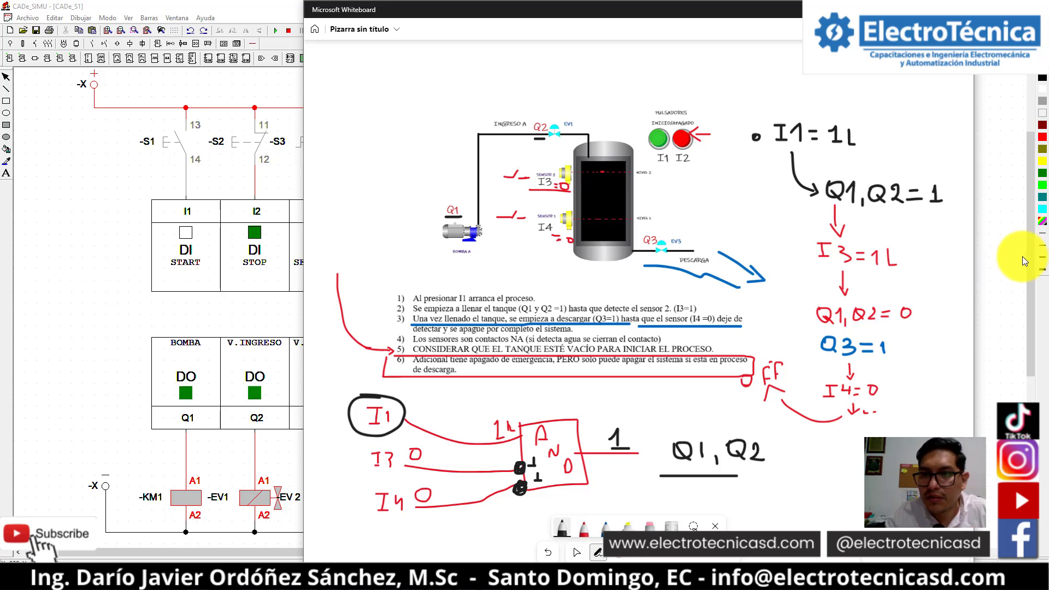
pyautogui.hotkey('alt', 'Tab')
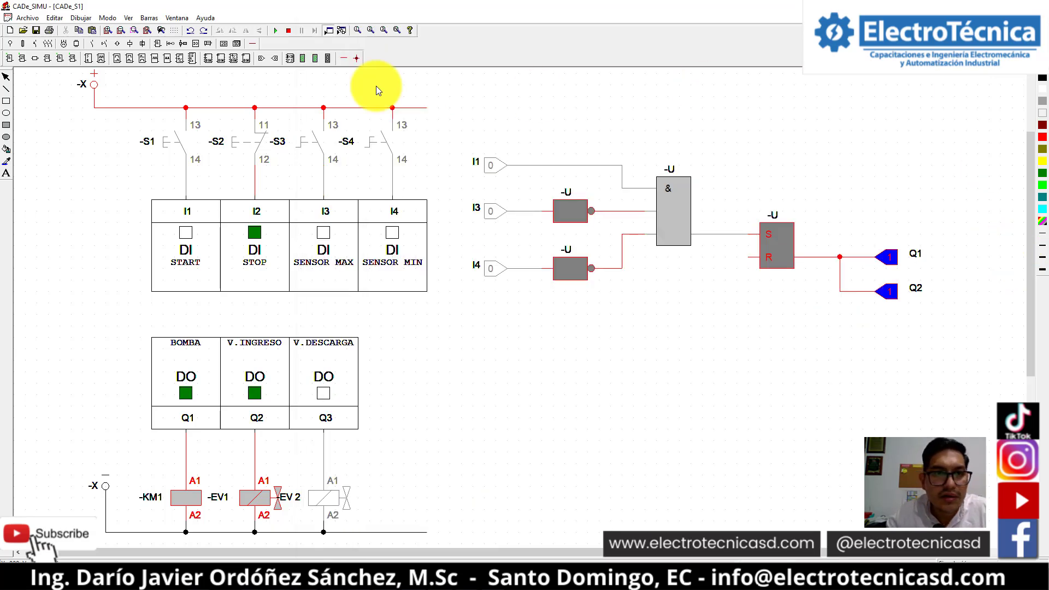
pyautogui.click(312, 143)
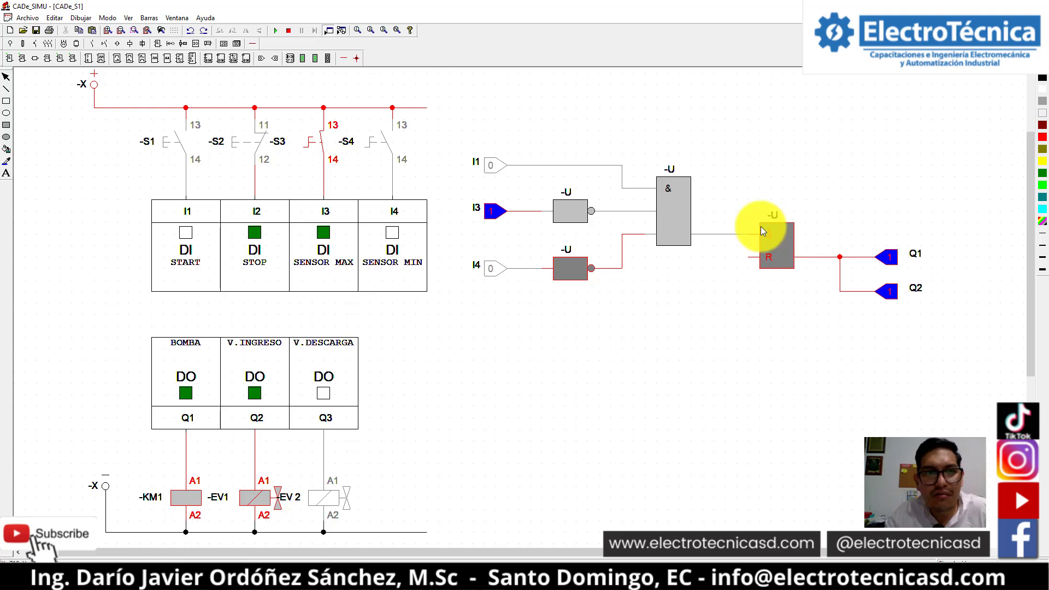
# - Stop the simulation and branch the I3 signal, before its NOT block, to the latch's R input
pyautogui.click(288, 32)
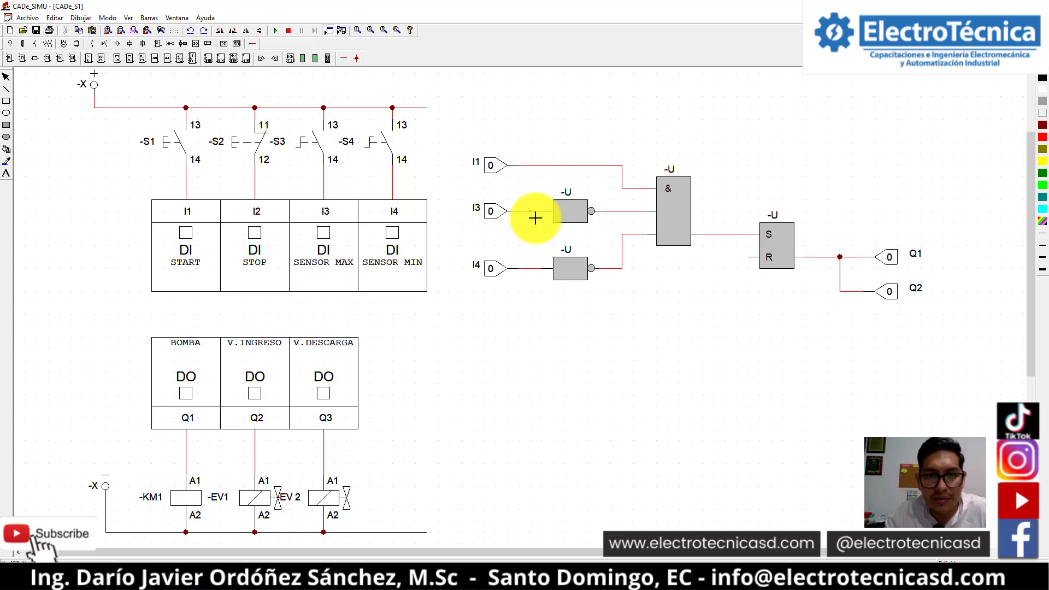
pyautogui.moveTo(535, 218)
pyautogui.mouseDown()
pyautogui.moveTo(549, 316)
pyautogui.moveTo(733, 319)
pyautogui.moveTo(731, 264)
pyautogui.moveTo(752, 264)
pyautogui.mouseUp()
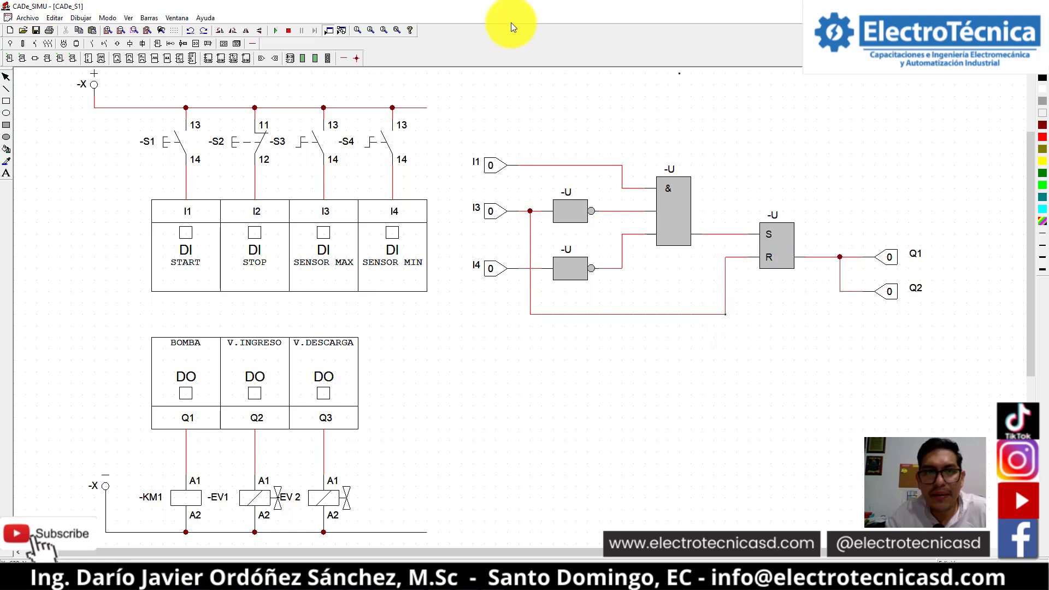
# - Simulate the filling sequence by operating START S1, minimum sensor S4 and maximum sensor S3 in that order, and stop the simulation
pyautogui.click(276, 31)
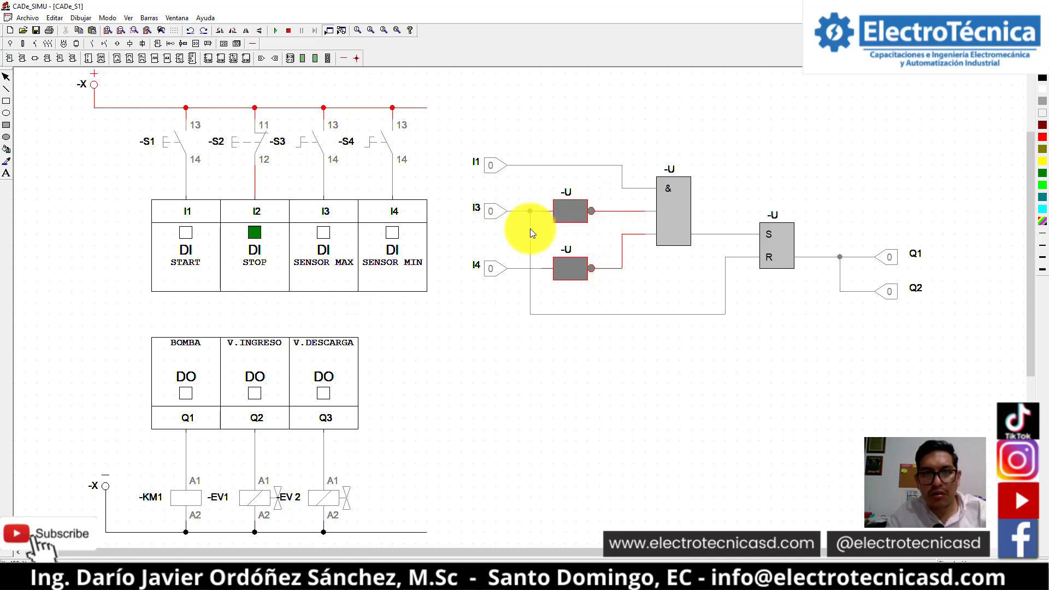
pyautogui.click(182, 149)
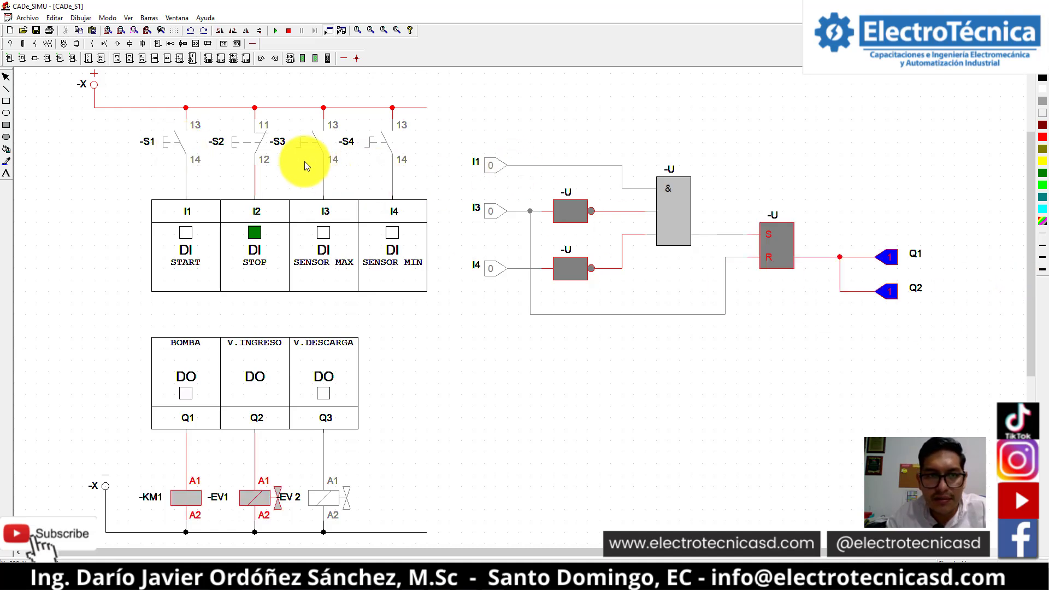
pyautogui.click(382, 149)
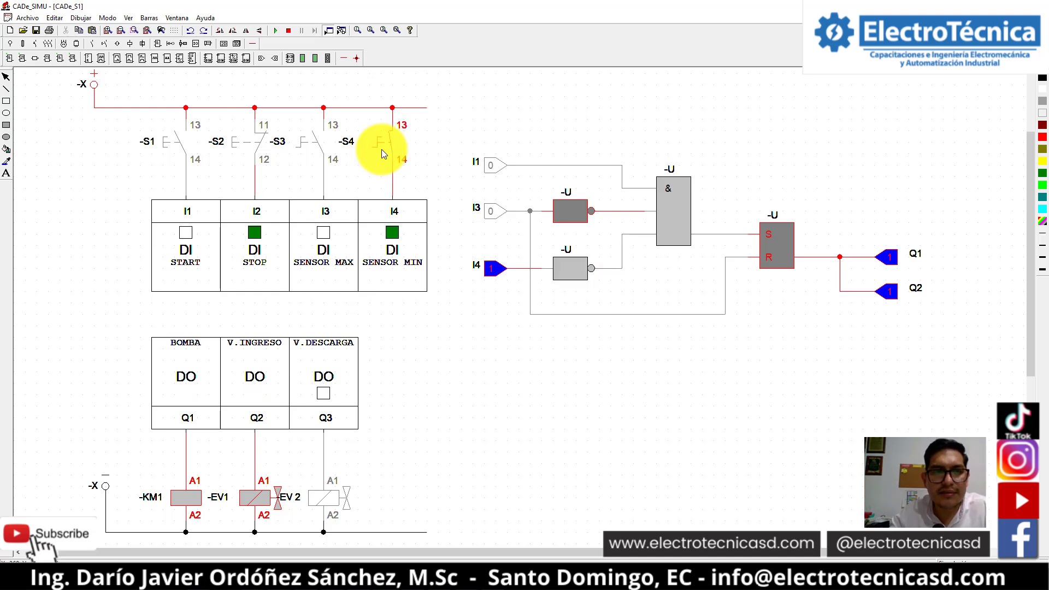
pyautogui.click(318, 145)
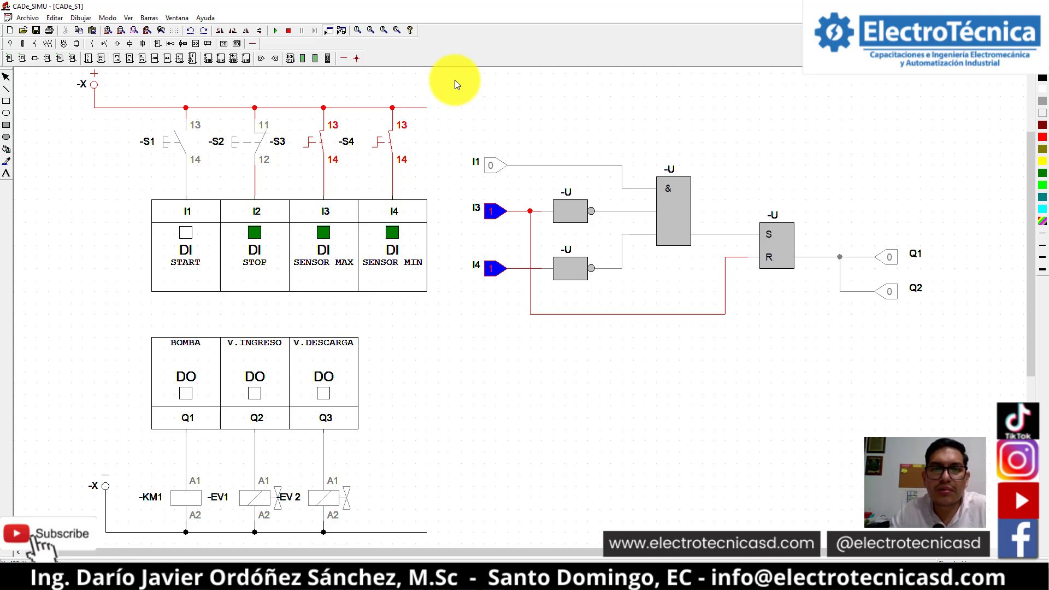
pyautogui.click(289, 31)
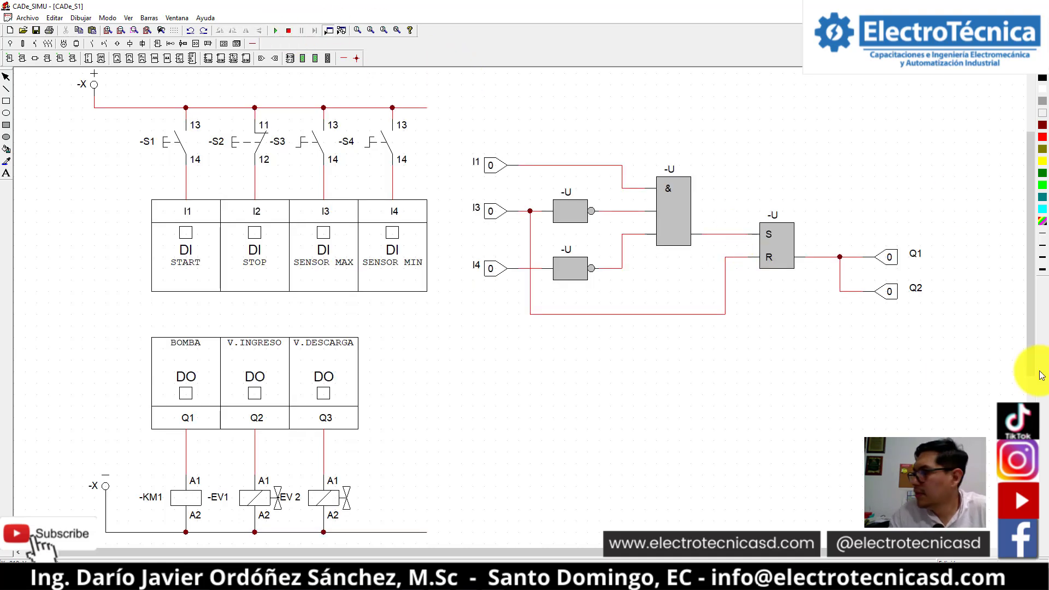
# - Switch to Microsoft Whiteboard, tick the I3=1, Q1,Q2=0 and Q1,Q2=1 lines of the sequence, and return to CADe_SIMU
pyautogui.click(501, 574)
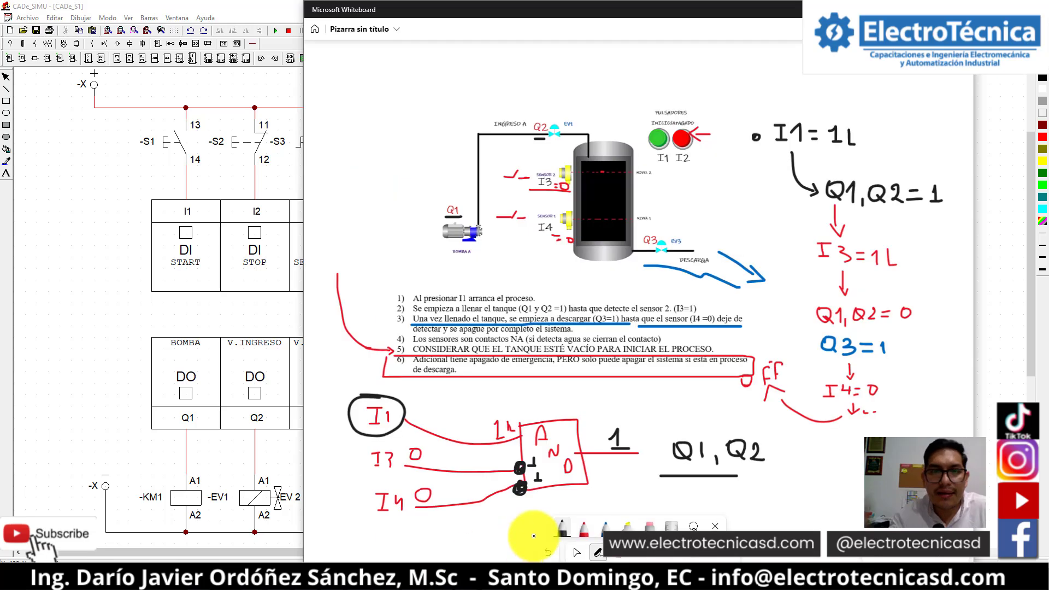
pyautogui.moveTo(914, 254)
pyautogui.mouseDown()
pyautogui.moveTo(918, 271)
pyautogui.moveTo(941, 248)
pyautogui.mouseUp()
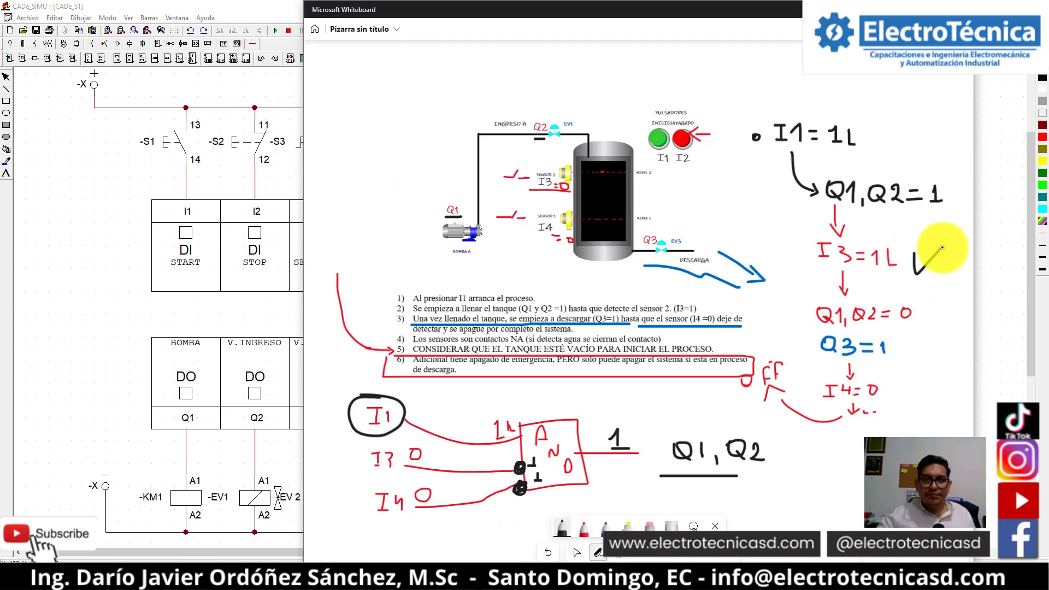
pyautogui.moveTo(920, 312)
pyautogui.mouseDown()
pyautogui.moveTo(923, 320)
pyautogui.moveTo(948, 302)
pyautogui.mouseUp()
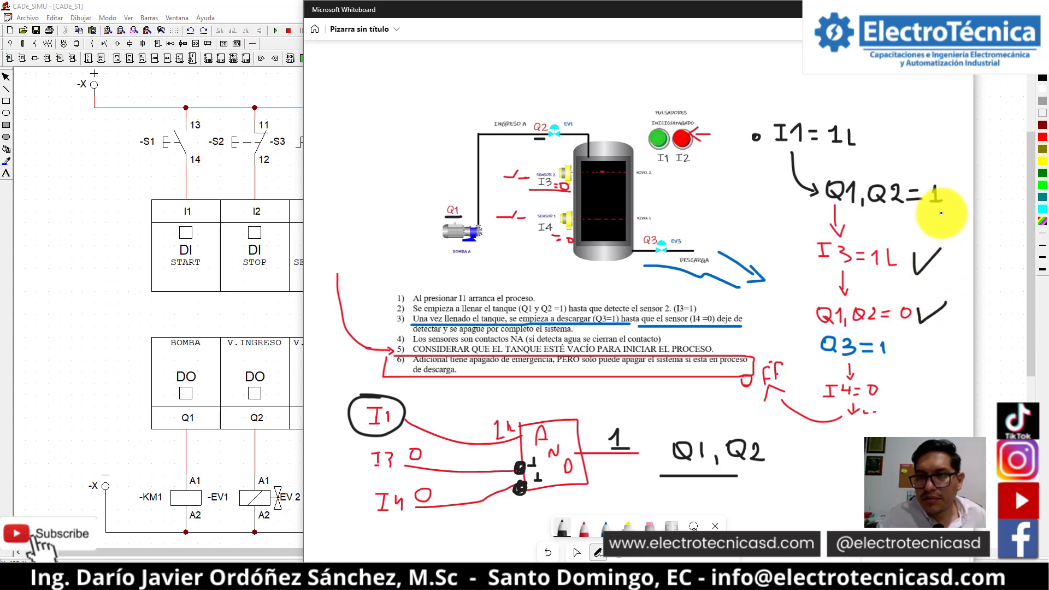
pyautogui.moveTo(951, 191); pyautogui.dragTo(966, 180)
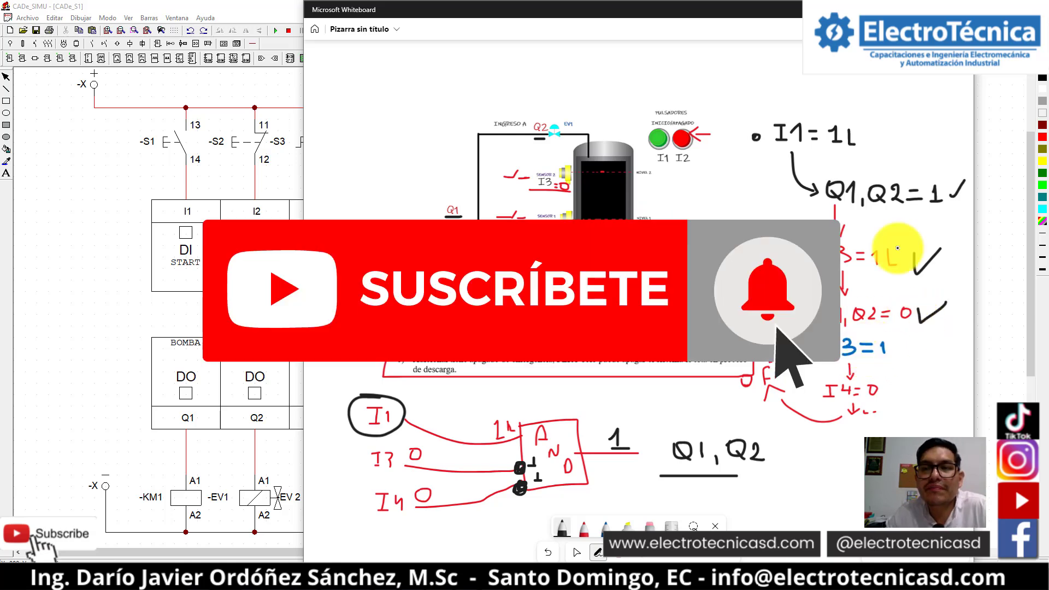
pyautogui.click(995, 164)
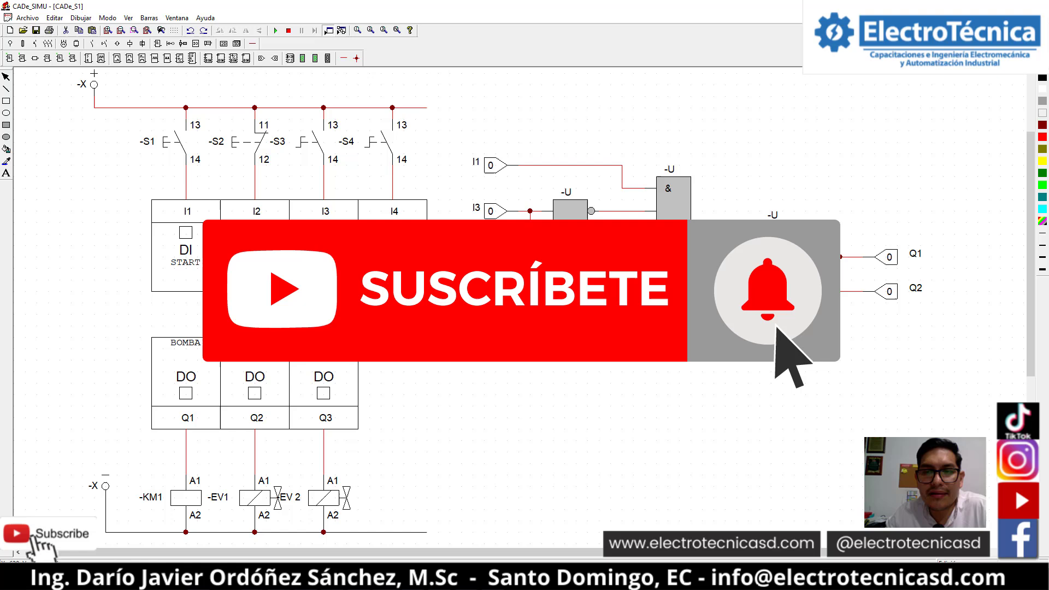
# - Place a third output block below Q2 and wire it to the I3 reset line, with a junction node where the wires meet
pyautogui.click(289, 30)
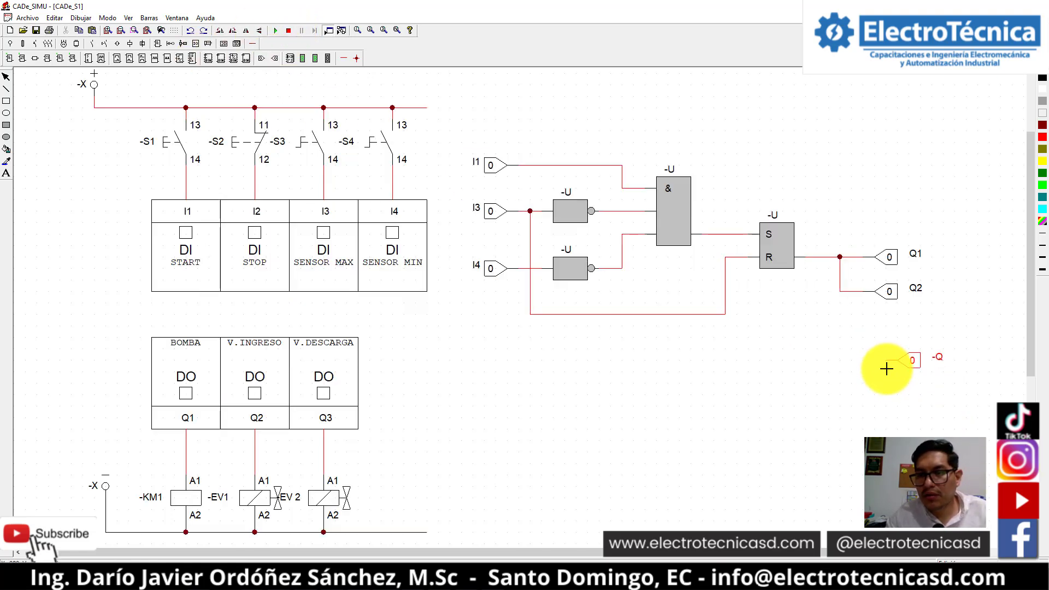
pyautogui.click(870, 363)
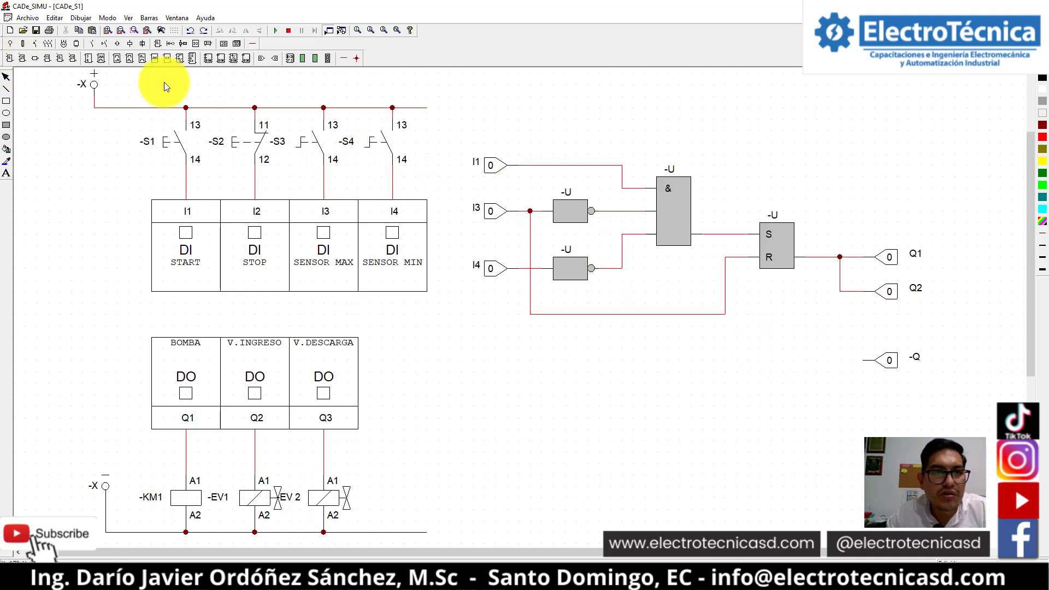
pyautogui.click(356, 58)
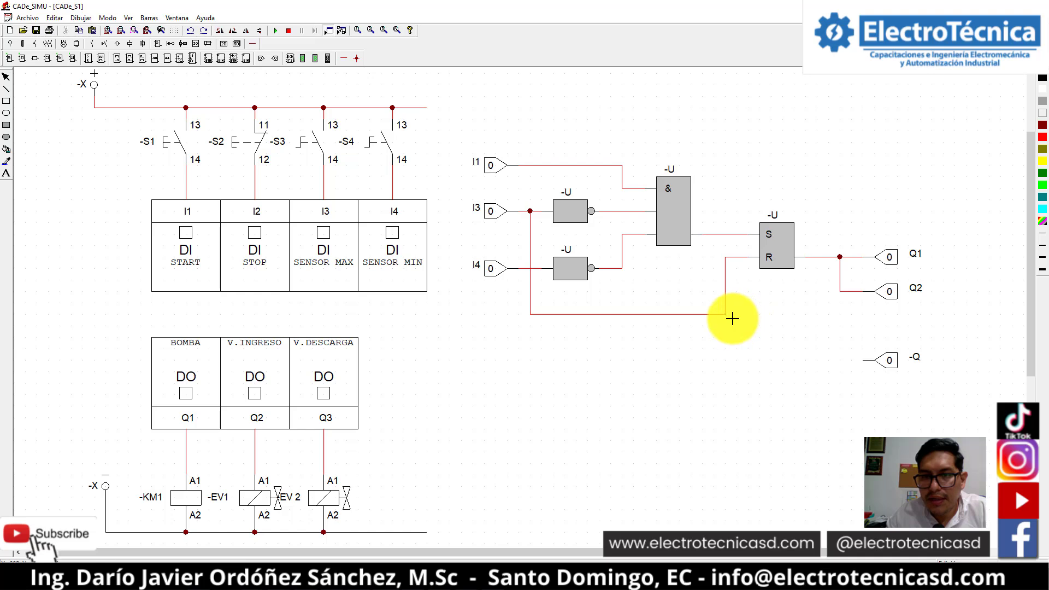
pyautogui.moveTo(728, 315)
pyautogui.mouseDown()
pyautogui.moveTo(839, 322)
pyautogui.moveTo(845, 363)
pyautogui.moveTo(874, 360)
pyautogui.mouseUp()
pyautogui.click(356, 59)
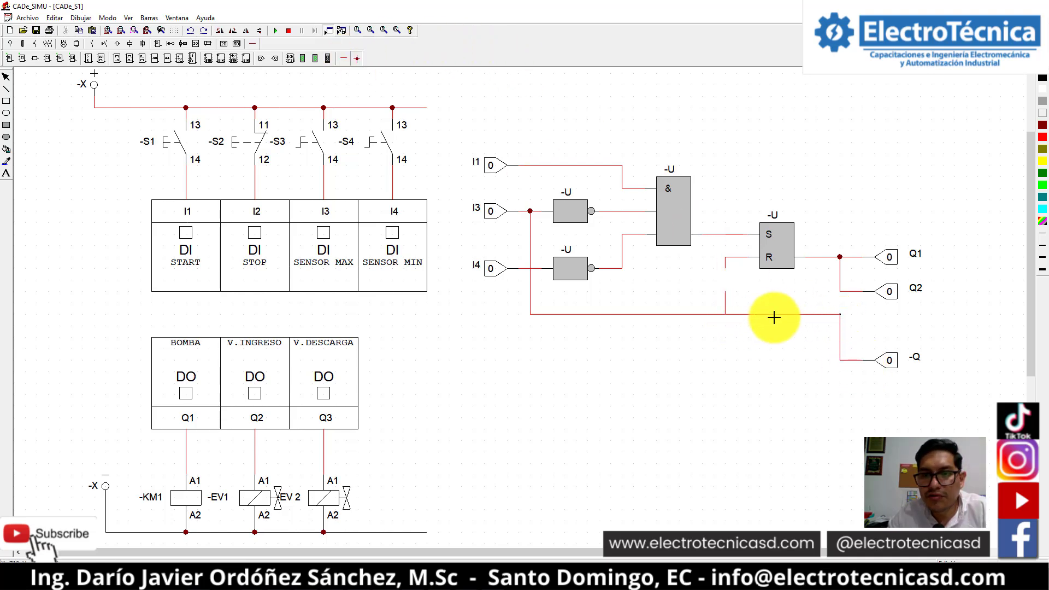
pyautogui.click(725, 315)
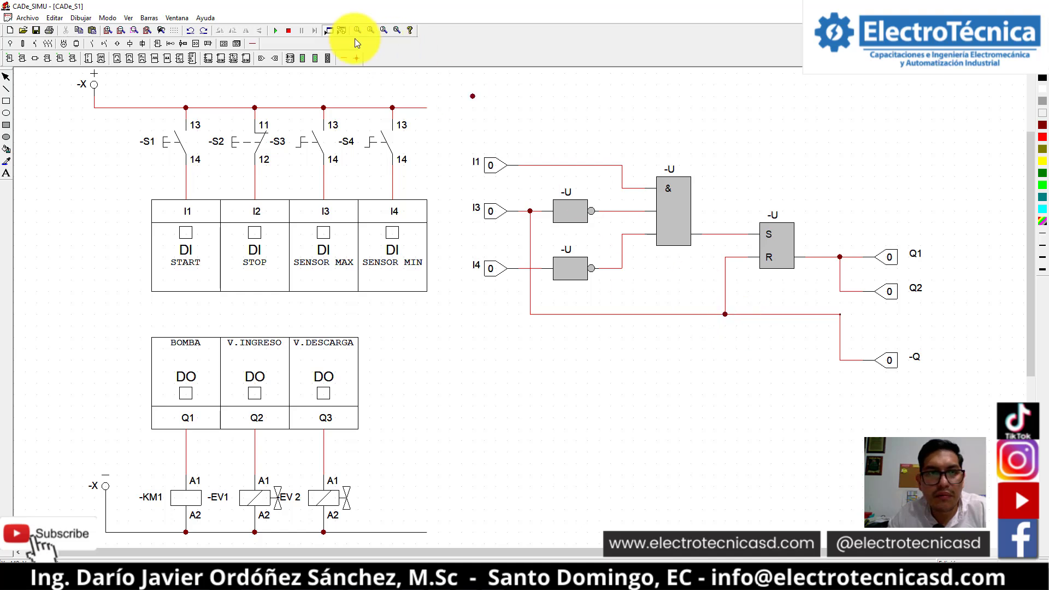
# - Simulate START S1, minimum sensor S4 and maximum sensor S3 in that order, release S3, and stop the simulation
pyautogui.click(278, 31)
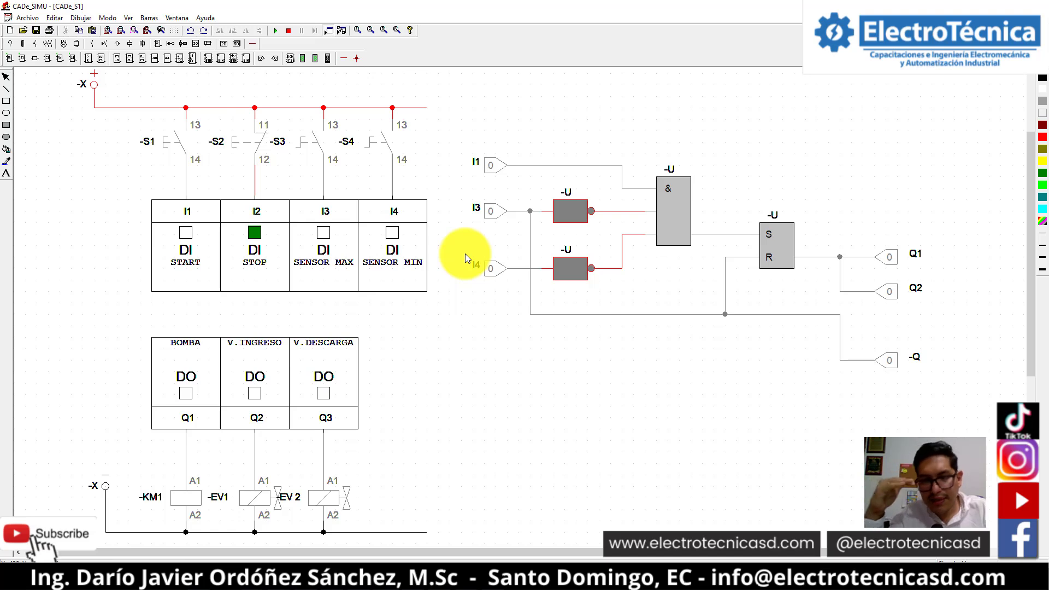
pyautogui.click(173, 147)
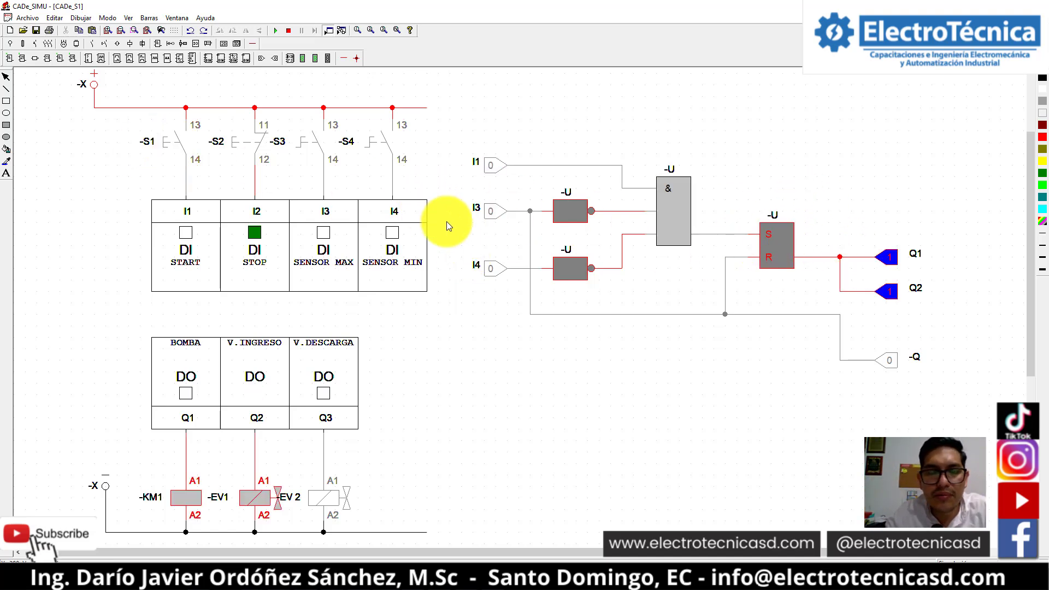
pyautogui.click(395, 146)
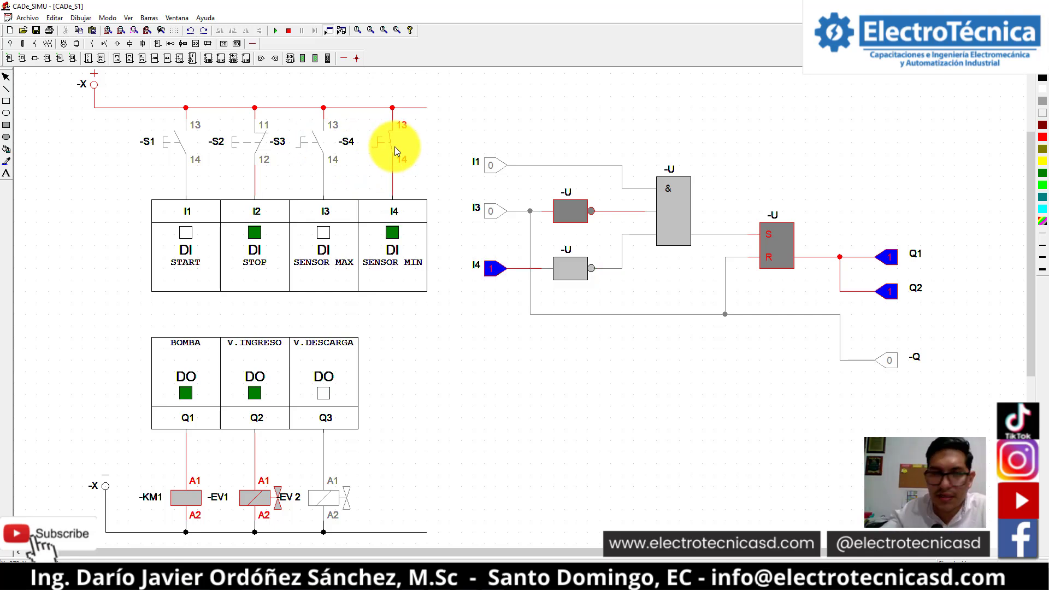
pyautogui.click(333, 146)
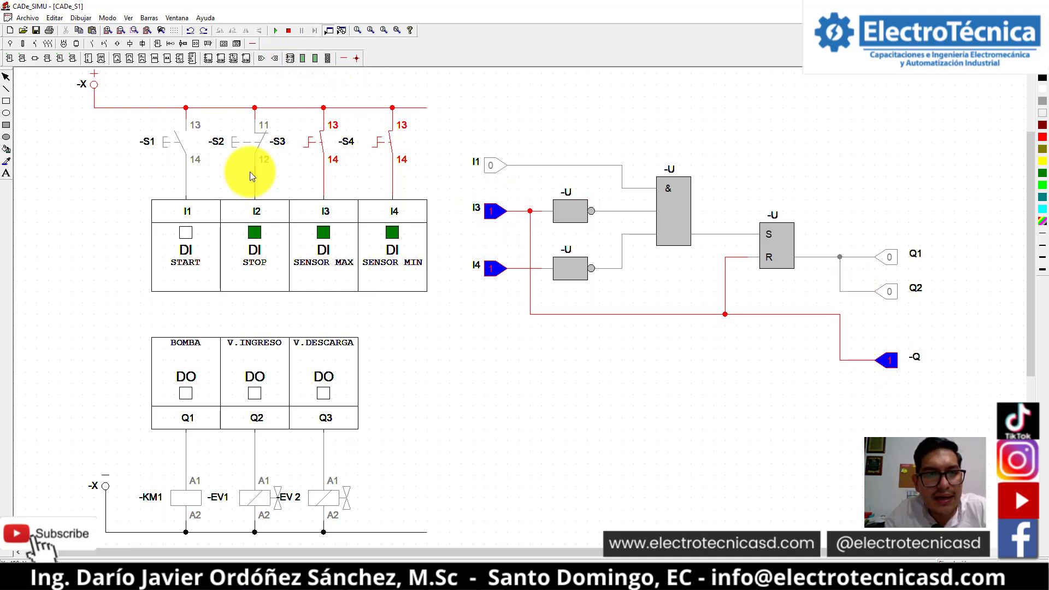
pyautogui.click(319, 146)
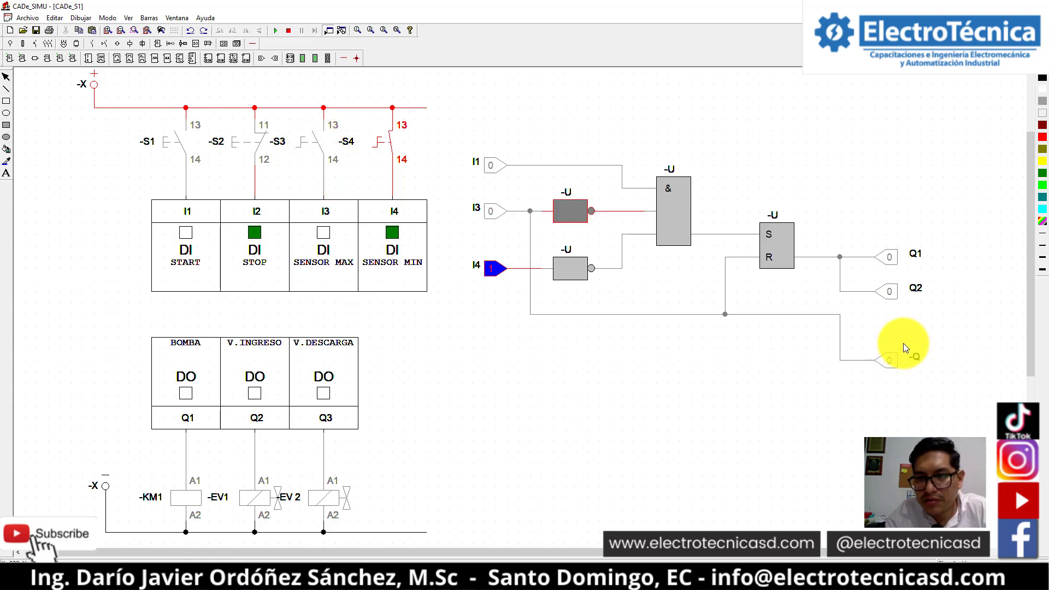
pyautogui.click(289, 31)
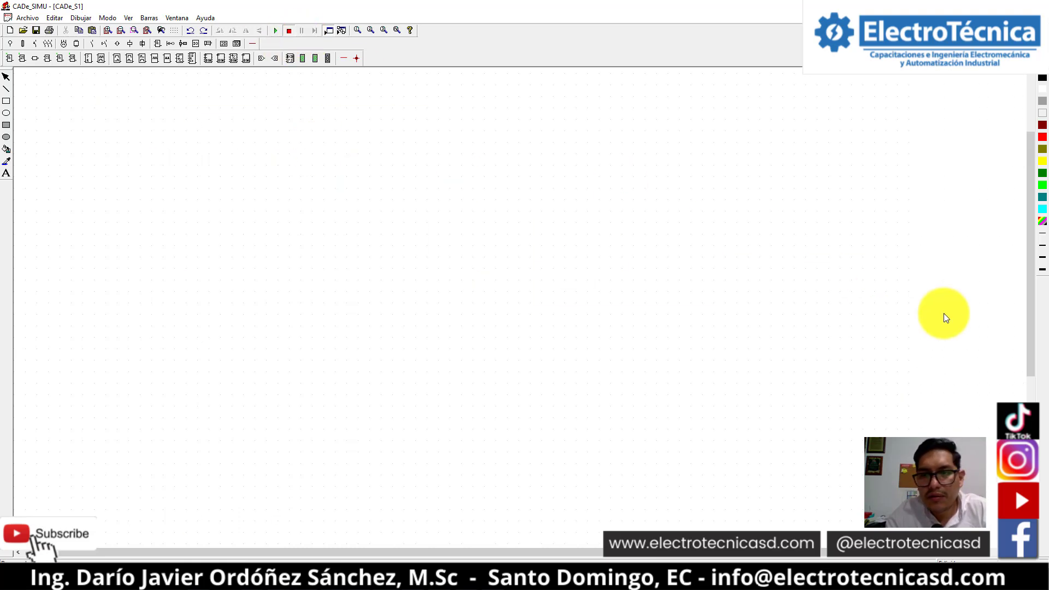
# - Name the third output block -Q3 and delete the horizontal wire segment linking its branch to the I3 reset line
pyautogui.doubleClick(895, 362)
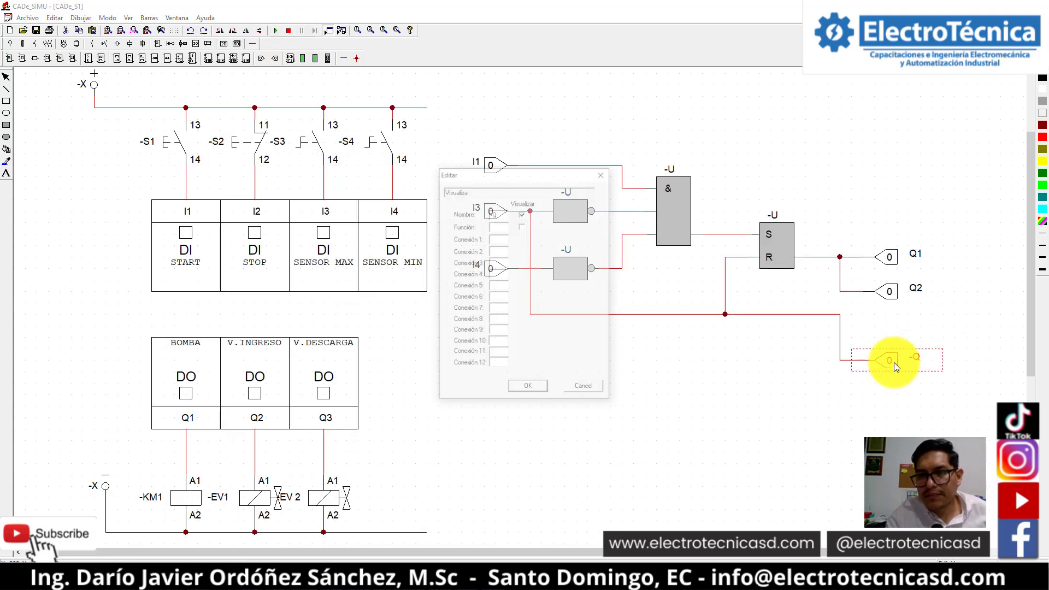
pyautogui.click(501, 217)
pyautogui.write('3')
pyautogui.press('Return')
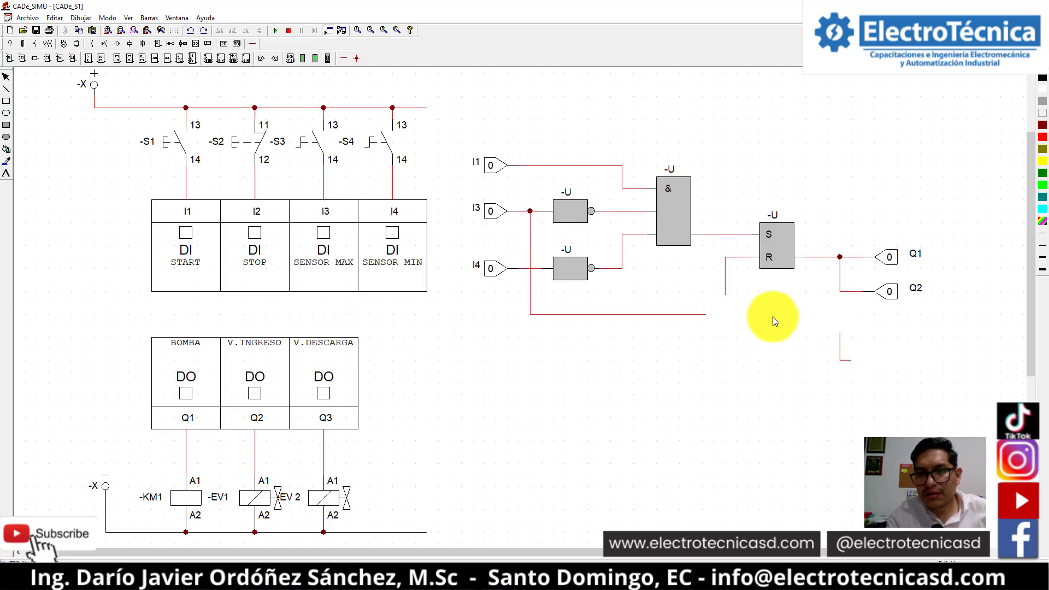
pyautogui.press('Delete')
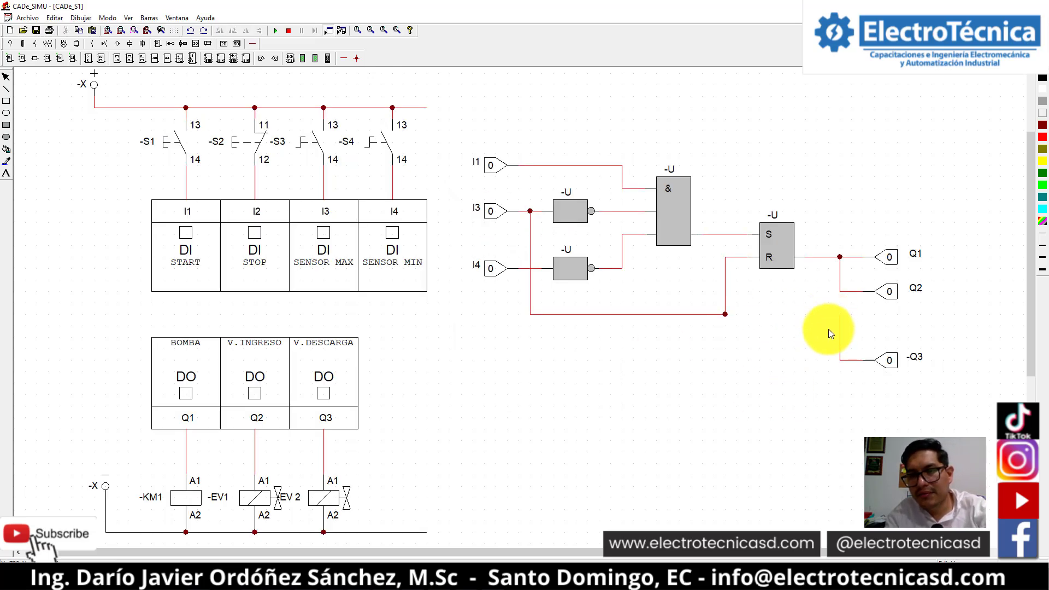
# - Switch to Microsoft Whiteboard, illustrate the tank draining through Q3 with red level strokes, an arrow and erasing from the surface down, and return to CADe_SIMU
pyautogui.hotkey('alt', 'Tab')
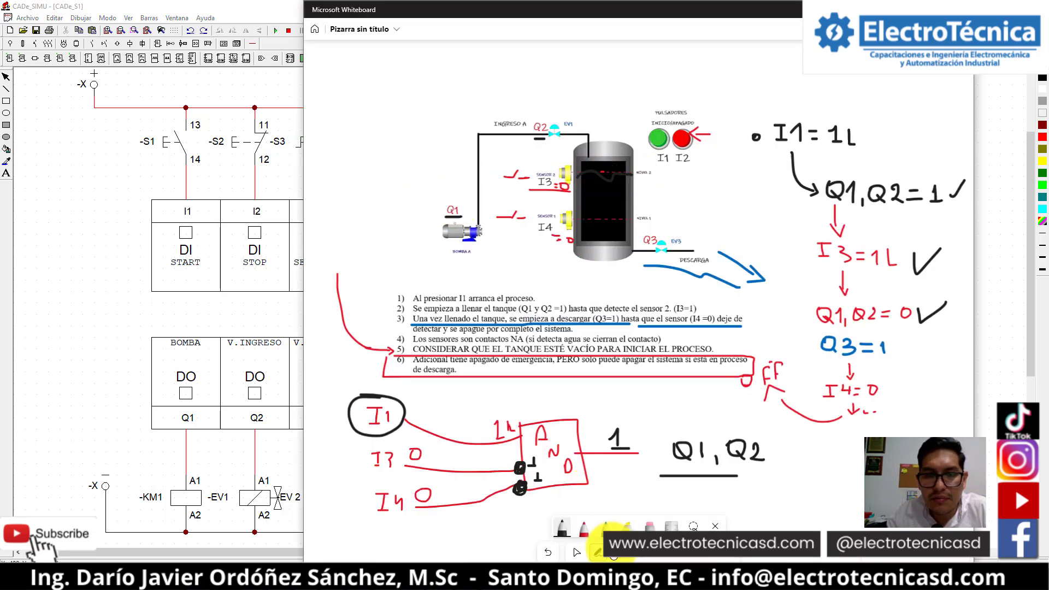
pyautogui.click(584, 528)
pyautogui.moveTo(574, 183)
pyautogui.mouseDown()
pyautogui.moveTo(628, 176)
pyautogui.moveTo(574, 183)
pyautogui.moveTo(612, 226)
pyautogui.moveTo(604, 235)
pyautogui.moveTo(631, 191)
pyautogui.moveTo(610, 187)
pyautogui.mouseUp()
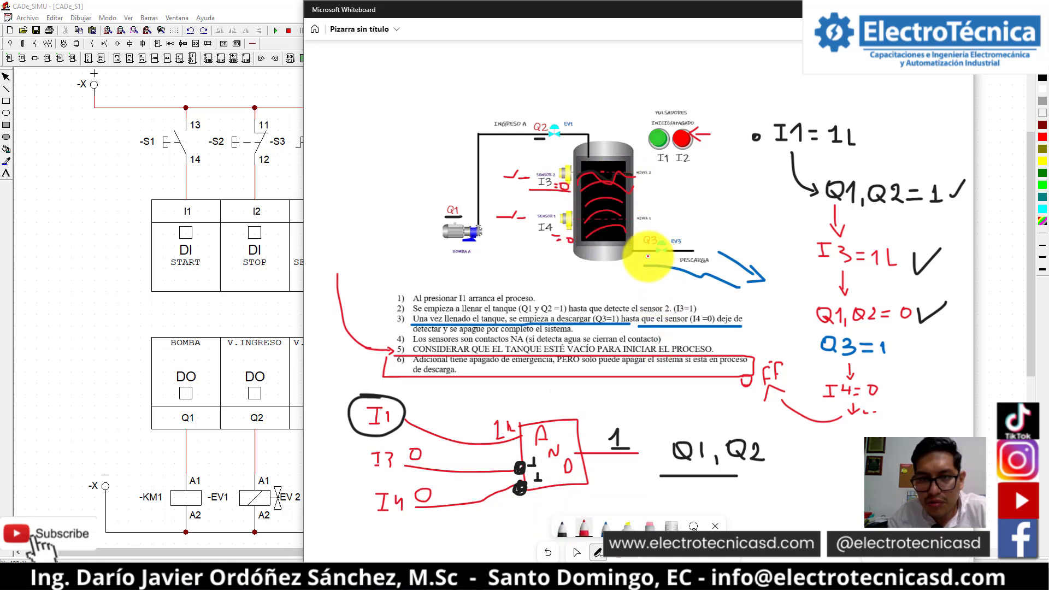
pyautogui.moveTo(701, 238); pyautogui.dragTo(745, 253)
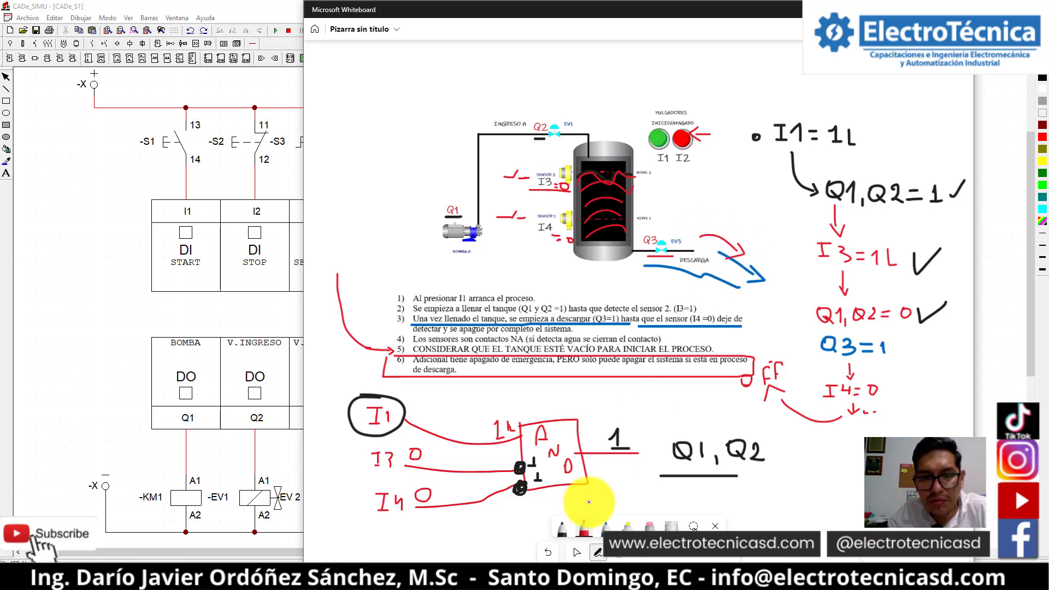
pyautogui.click(650, 526)
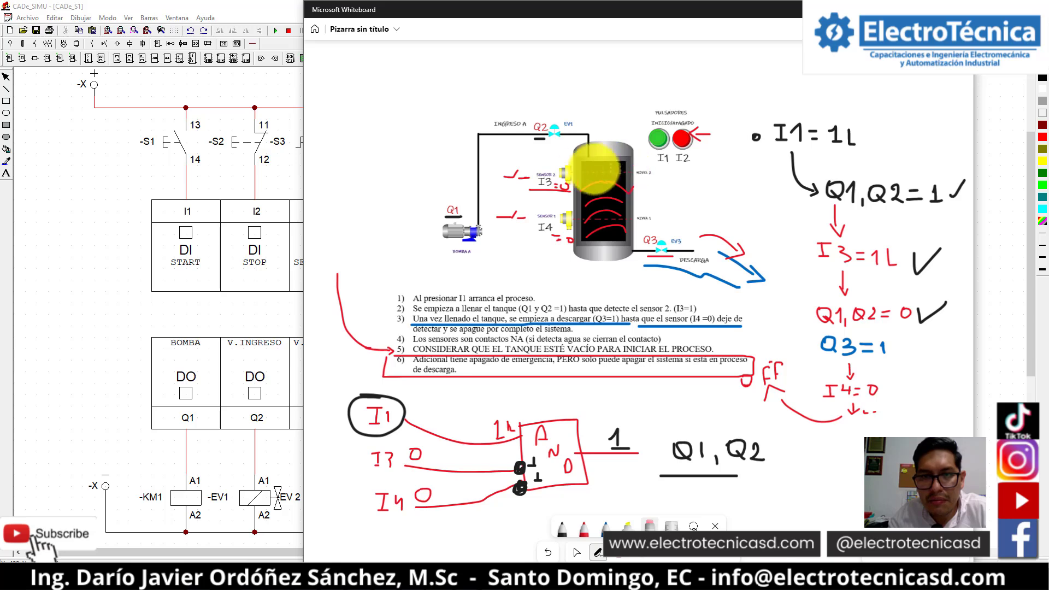
pyautogui.click(190, 285)
# - Place a second SR latch below the first and wire the I3 junction node to its S input
pyautogui.click(887, 362)
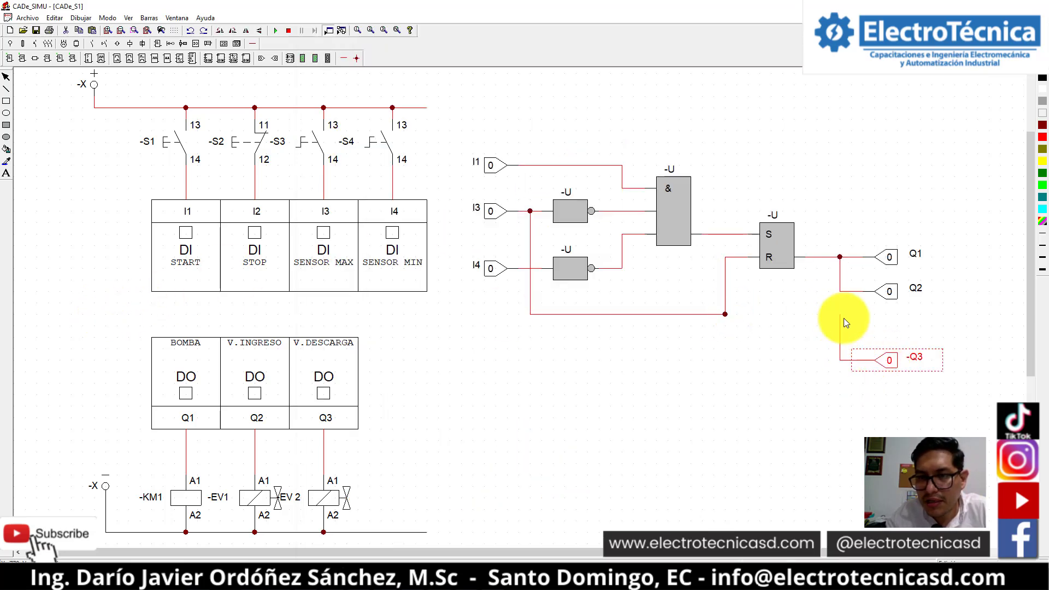
pyautogui.click(795, 362)
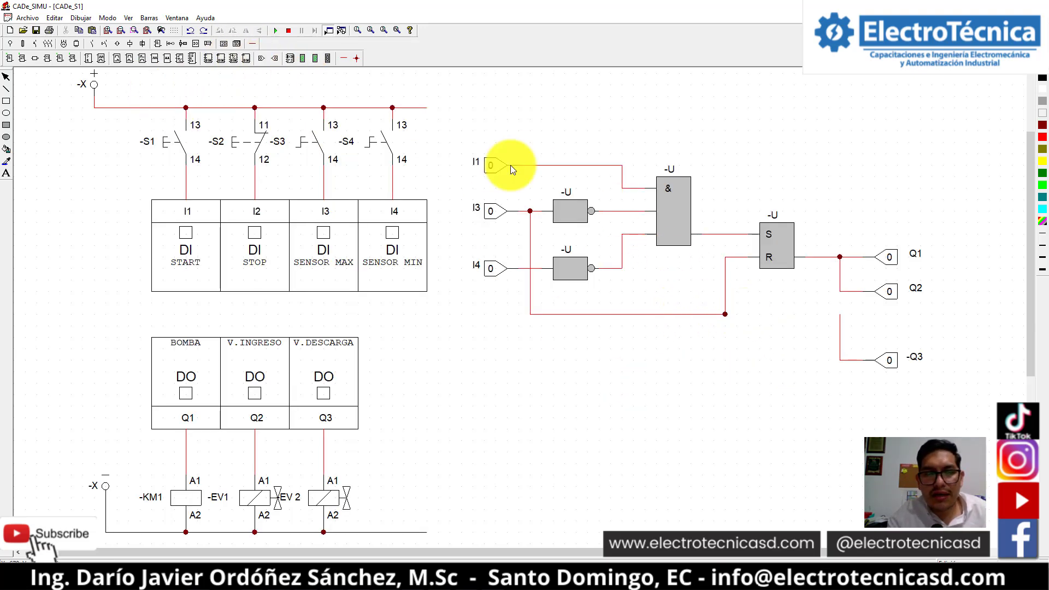
pyautogui.click(98, 61)
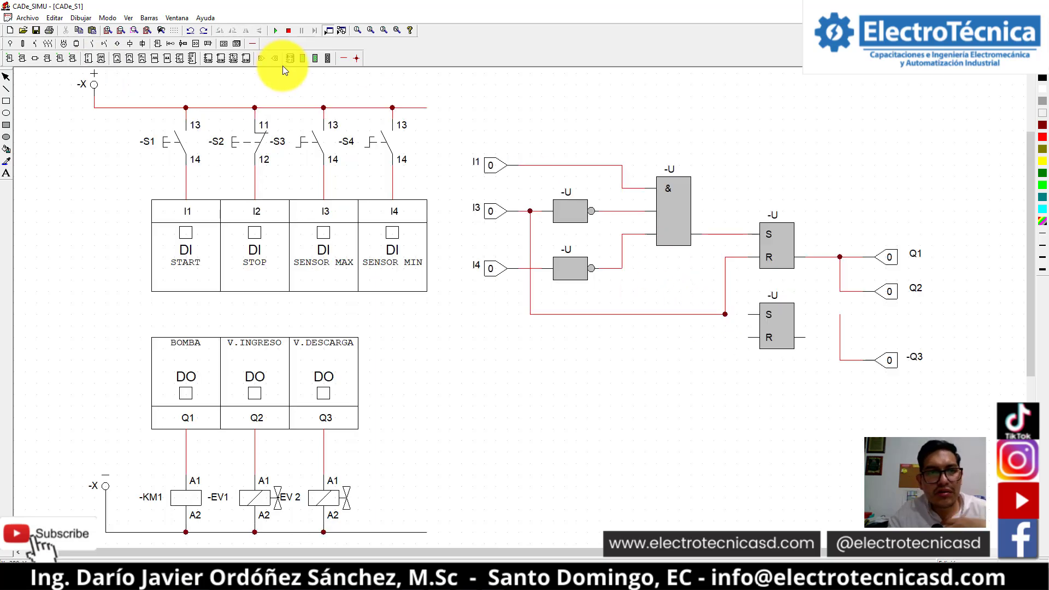
pyautogui.click(345, 59)
pyautogui.click(748, 320)
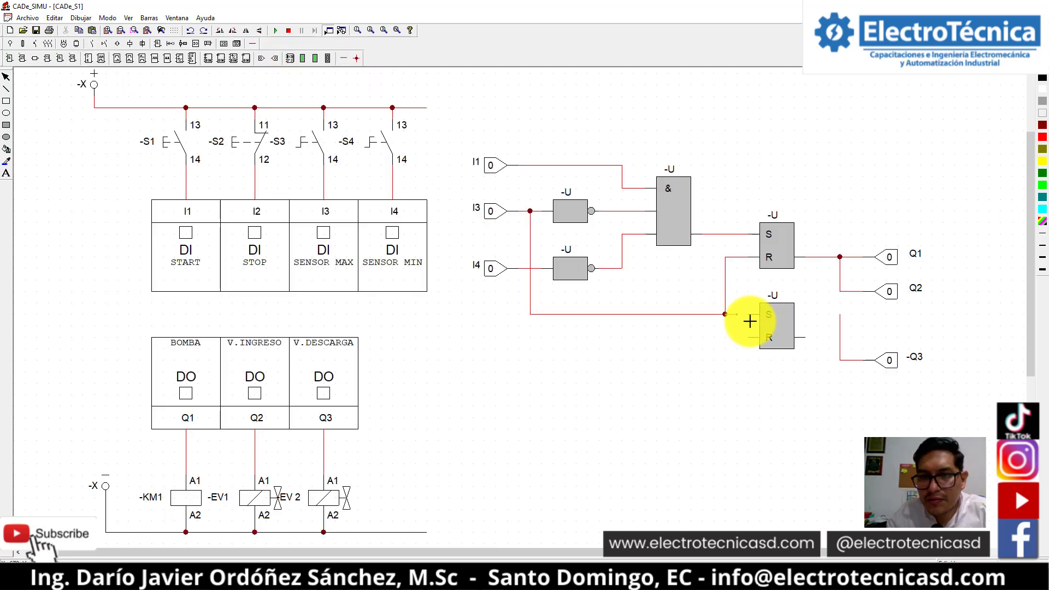
pyautogui.press('Escape')
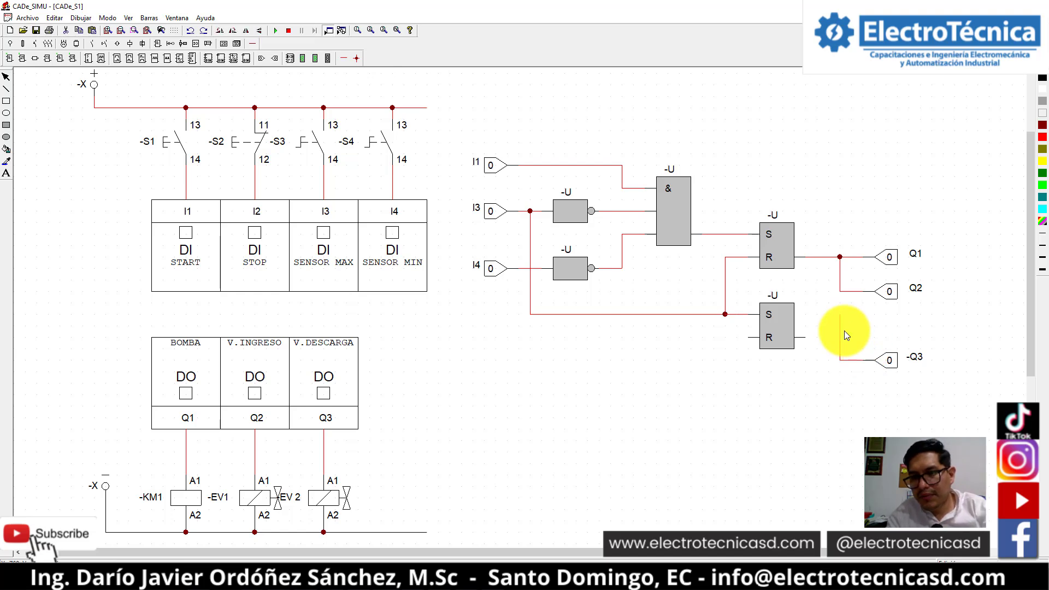
# - Move the third output block level with the second latch's output, delete the leftover wire, and wire the latch output to it
pyautogui.moveTo(888, 361); pyautogui.dragTo(893, 349)
pyautogui.click(853, 365)
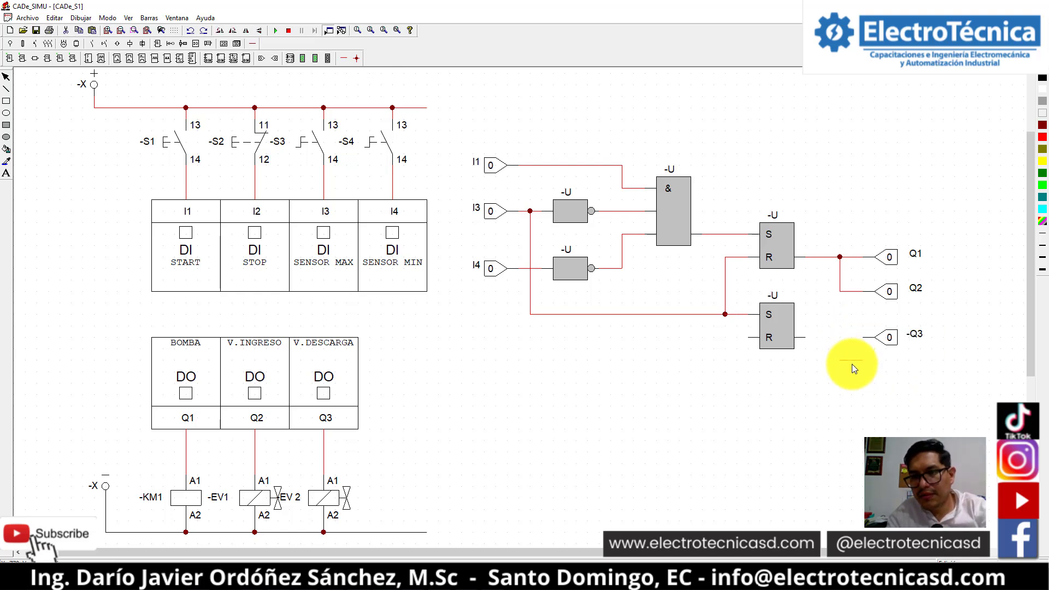
pyautogui.click(344, 58)
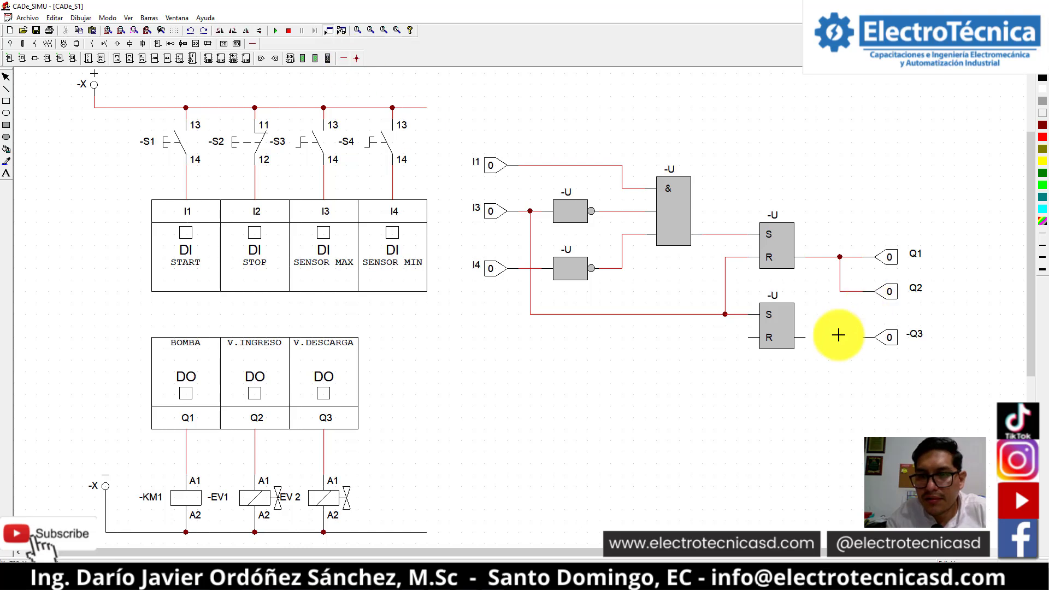
pyautogui.click(803, 337)
pyautogui.click(873, 337)
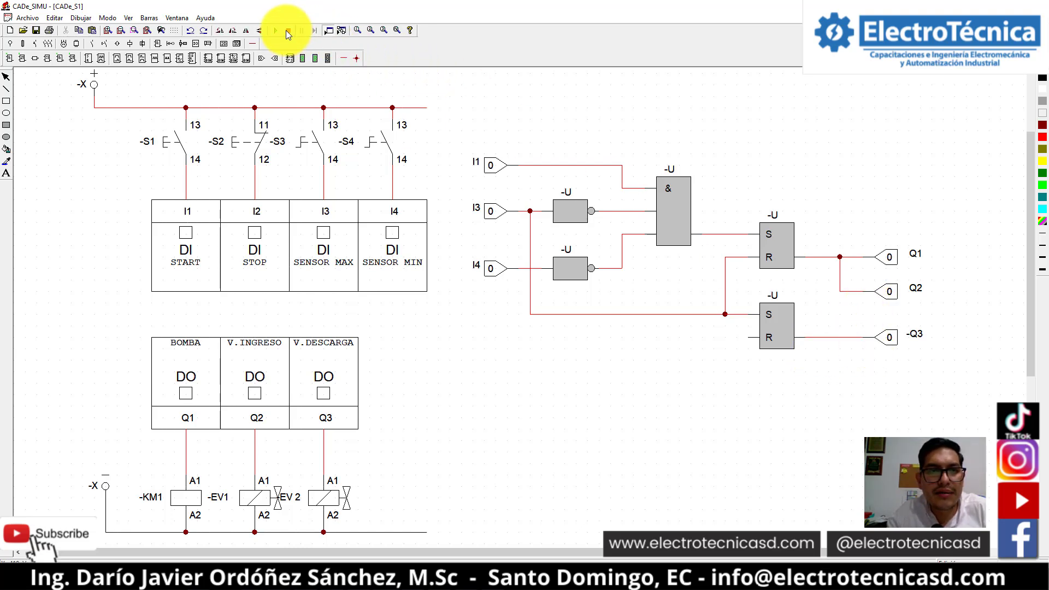
# - Rename the third output block as Q3, without the leading hyphen
pyautogui.doubleClick(874, 343)
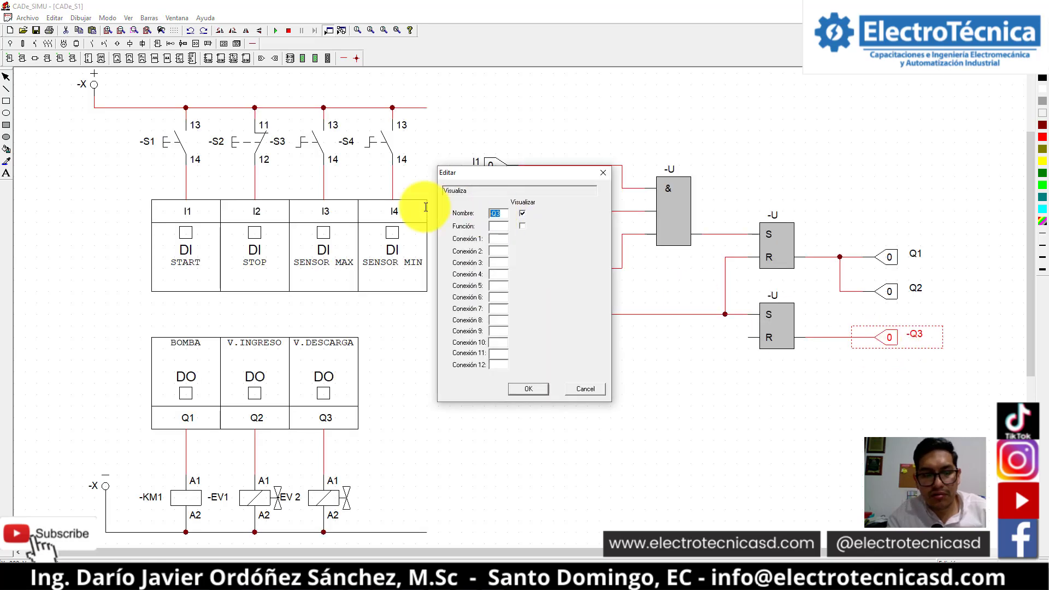
pyautogui.write('Q3')
pyautogui.press('Return')
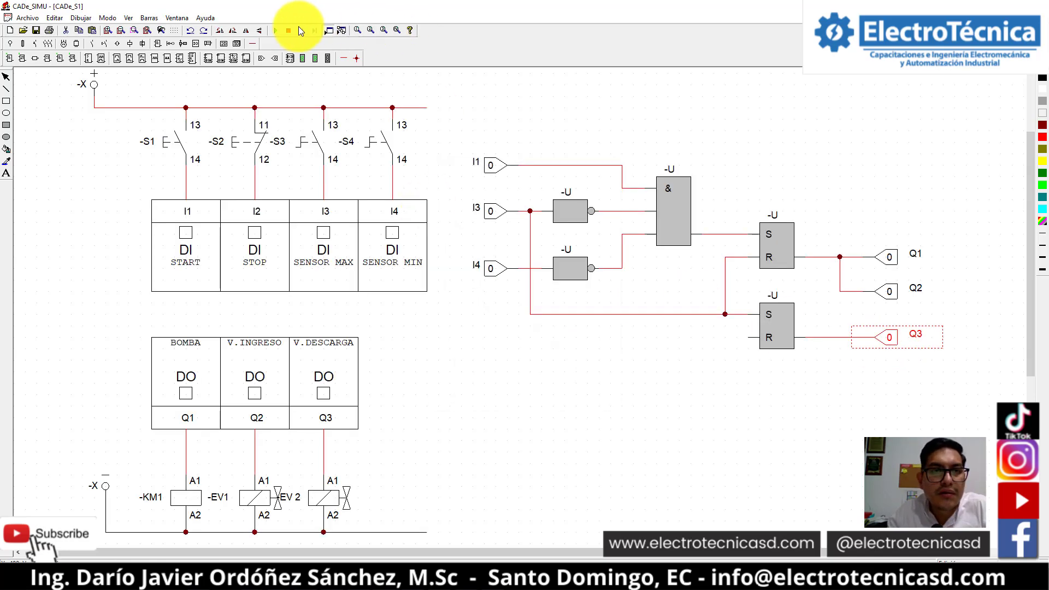
# - Simulate filling with START S1, S4 and S3, then discharge by releasing S3 and S4, and stop the simulation
pyautogui.click(278, 30)
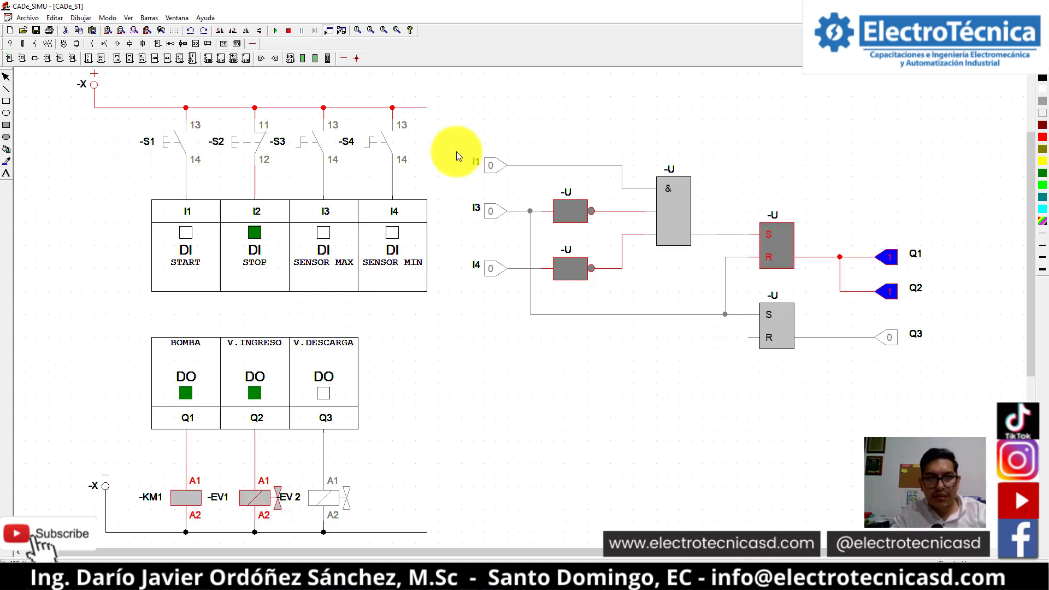
pyautogui.click(392, 159)
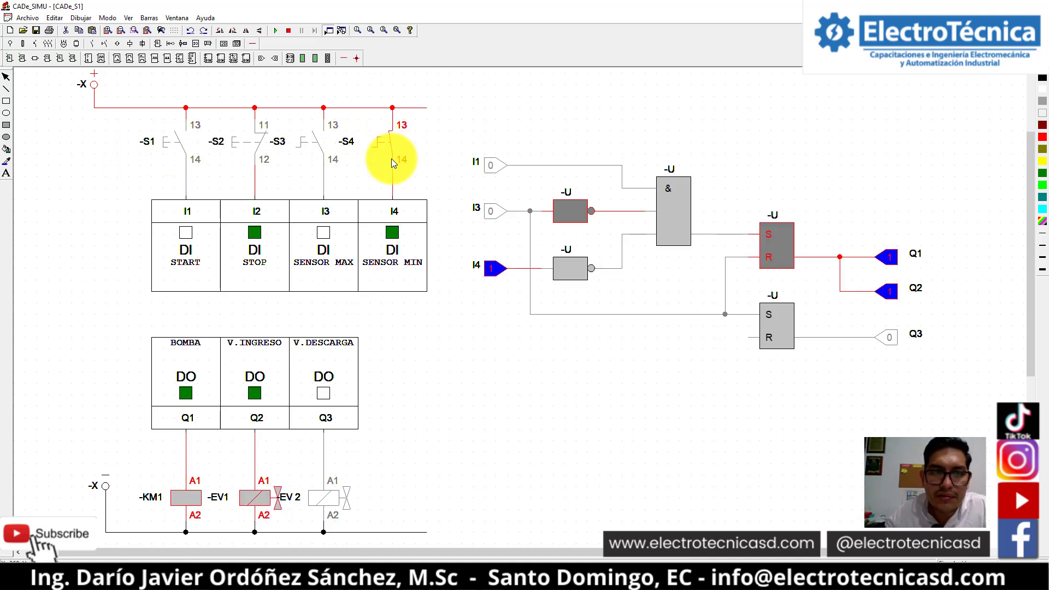
pyautogui.click(324, 152)
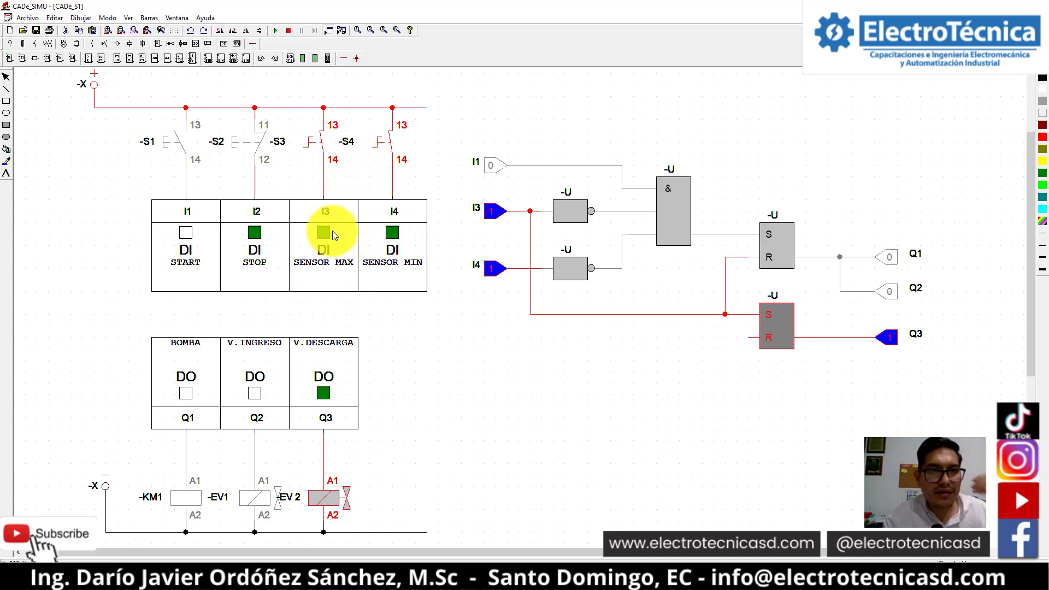
pyautogui.click(323, 152)
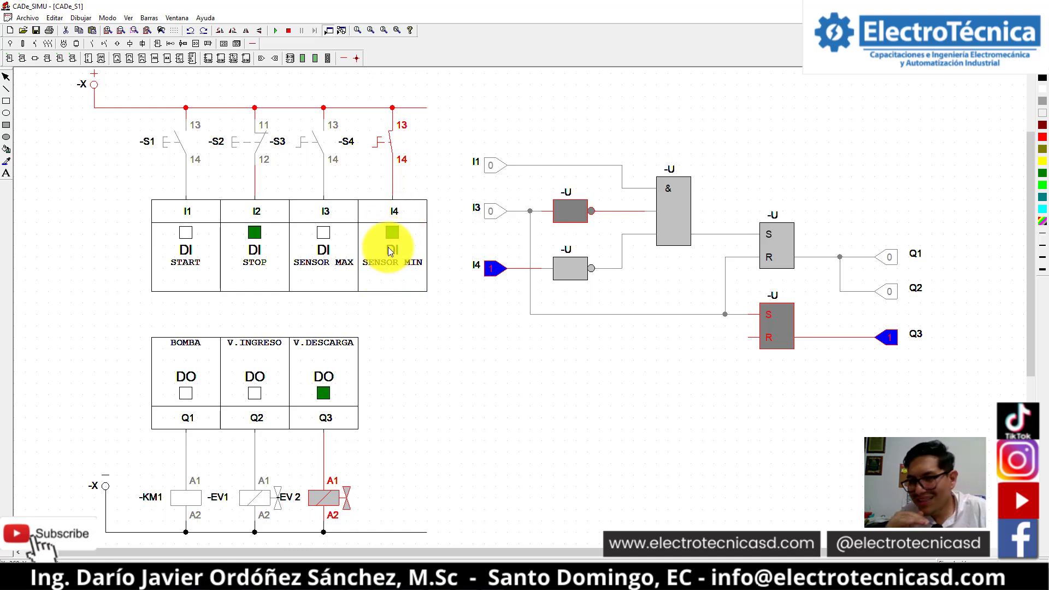
pyautogui.click(381, 150)
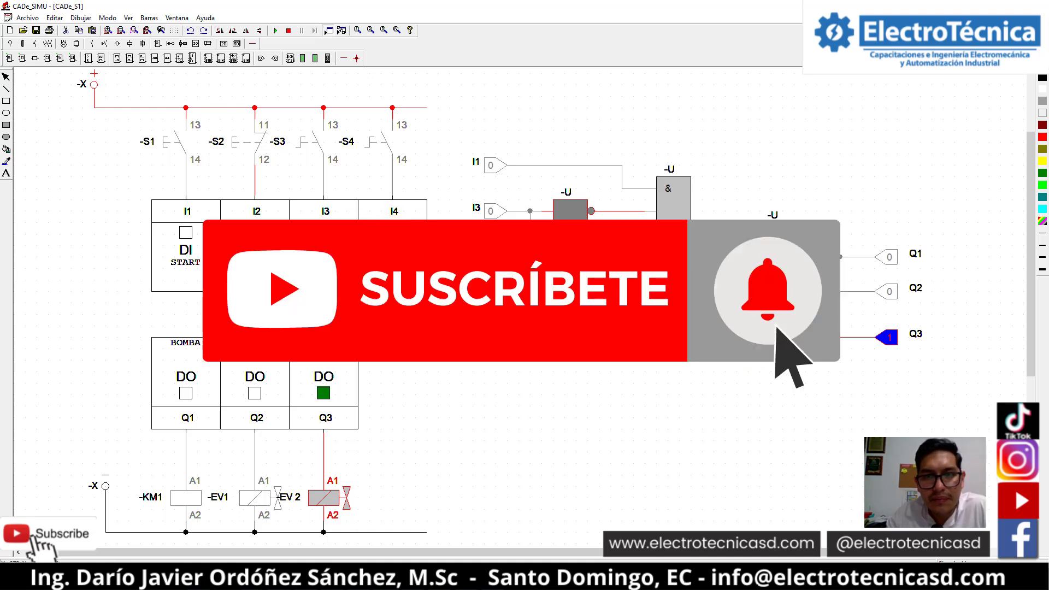
pyautogui.click(288, 30)
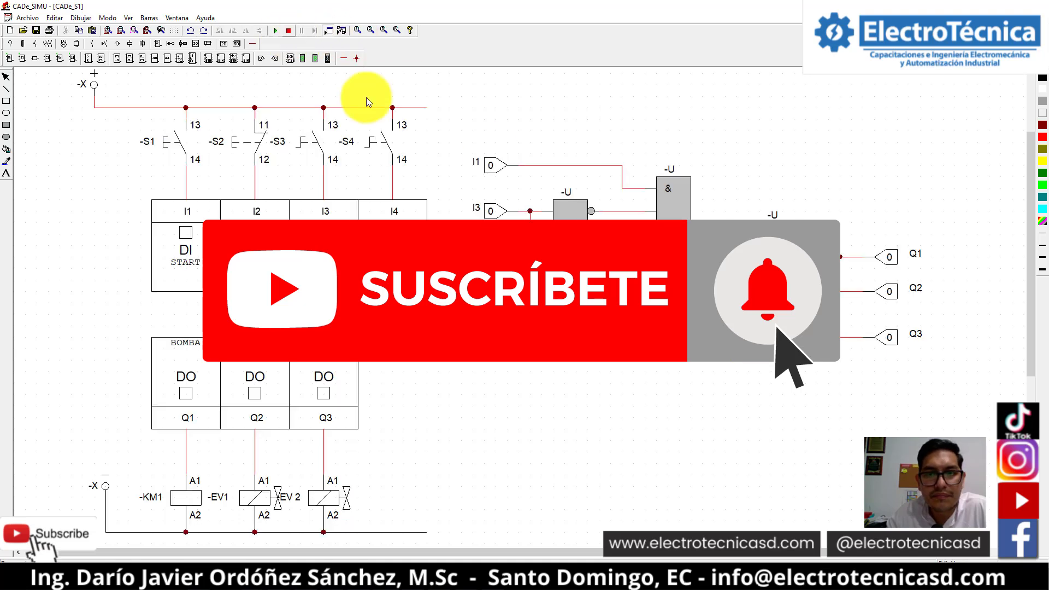
# - Wire the output of the I4 NOT block to the second latch's R input, with a junction node at the branch
pyautogui.click(344, 57)
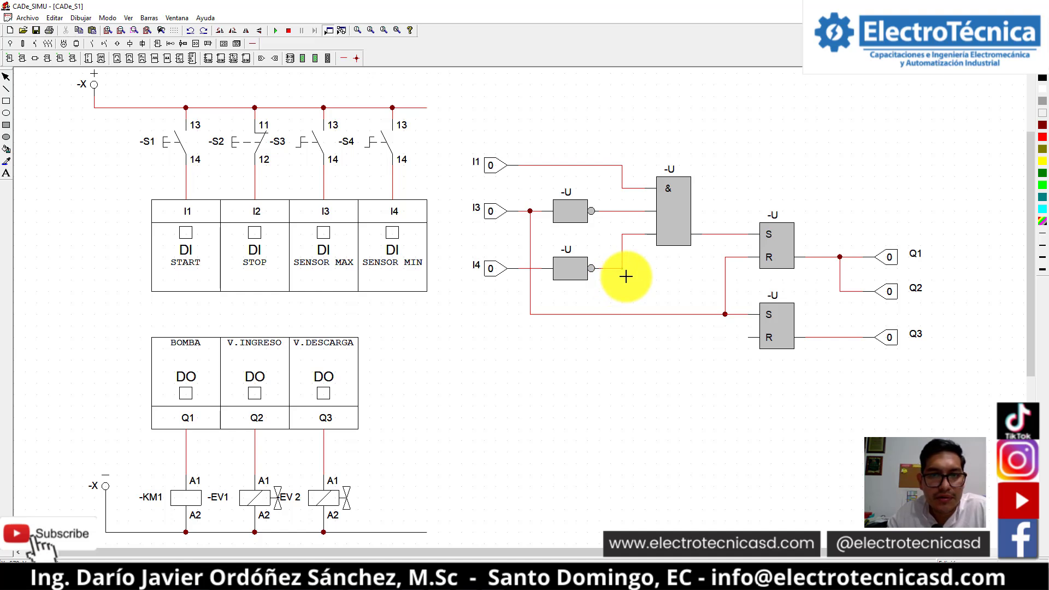
pyautogui.moveTo(623, 269)
pyautogui.mouseDown()
pyautogui.moveTo(623, 315)
pyautogui.moveTo(665, 342)
pyautogui.moveTo(776, 340)
pyautogui.mouseUp()
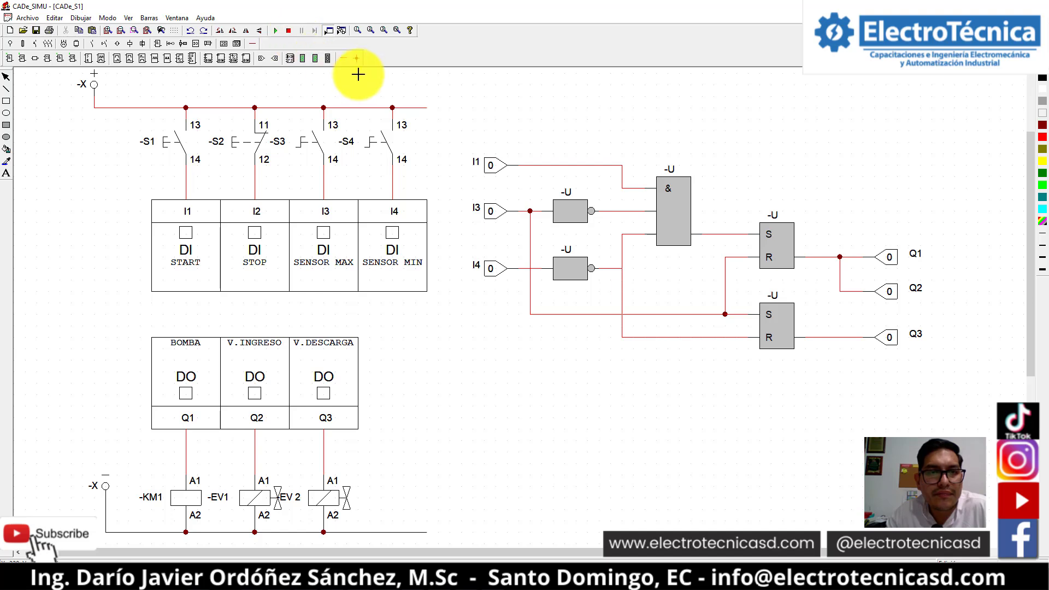
pyautogui.click(622, 268)
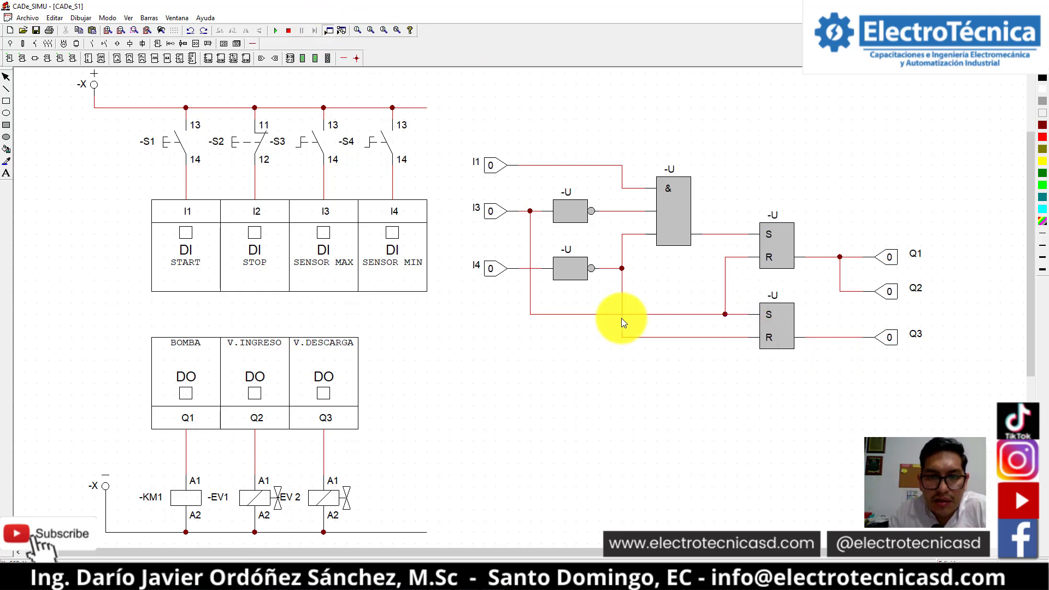
# - Simulate the full cycle by operating START S1, S4 and S3, then releasing S3 and S4, and stop the simulation
pyautogui.click(278, 31)
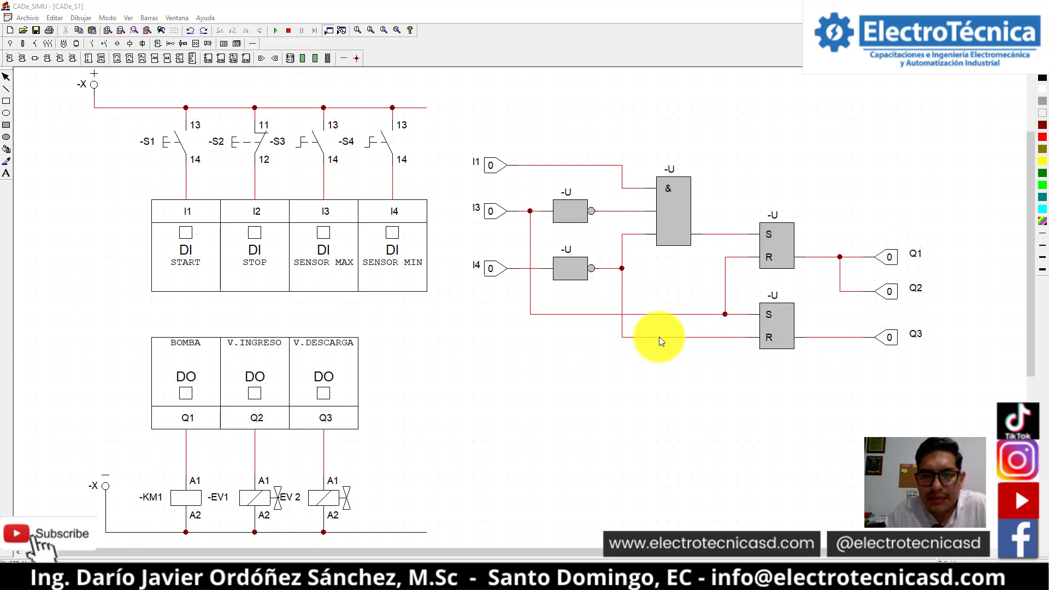
pyautogui.click(486, 274)
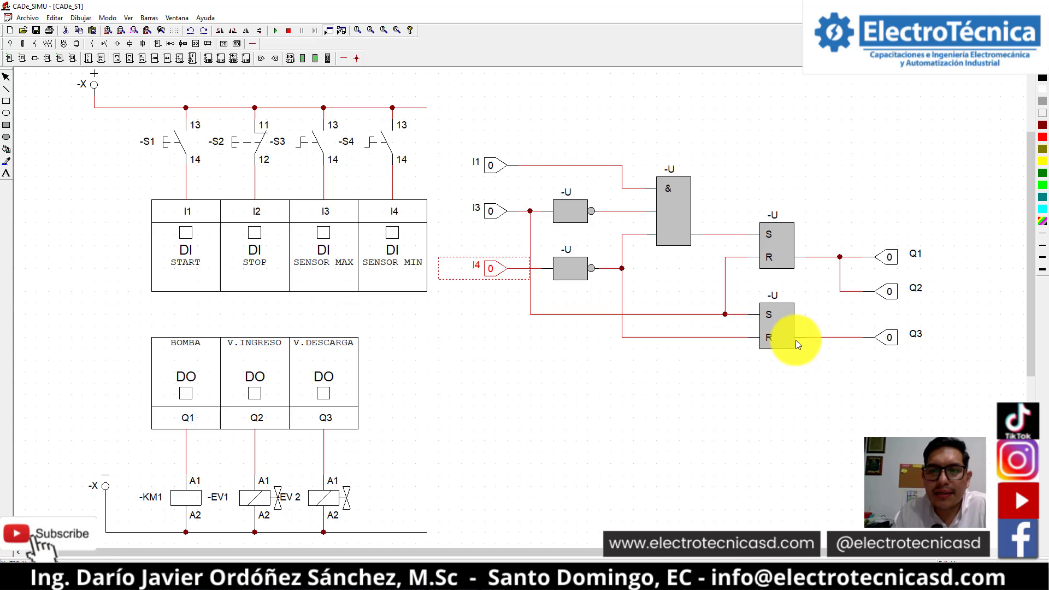
pyautogui.click(275, 30)
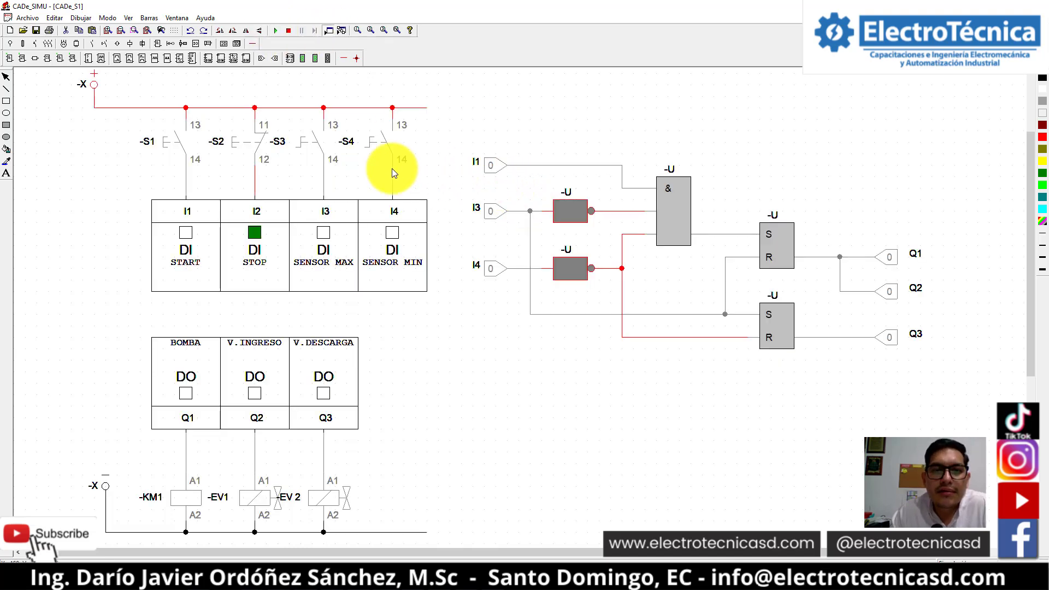
pyautogui.click(184, 145)
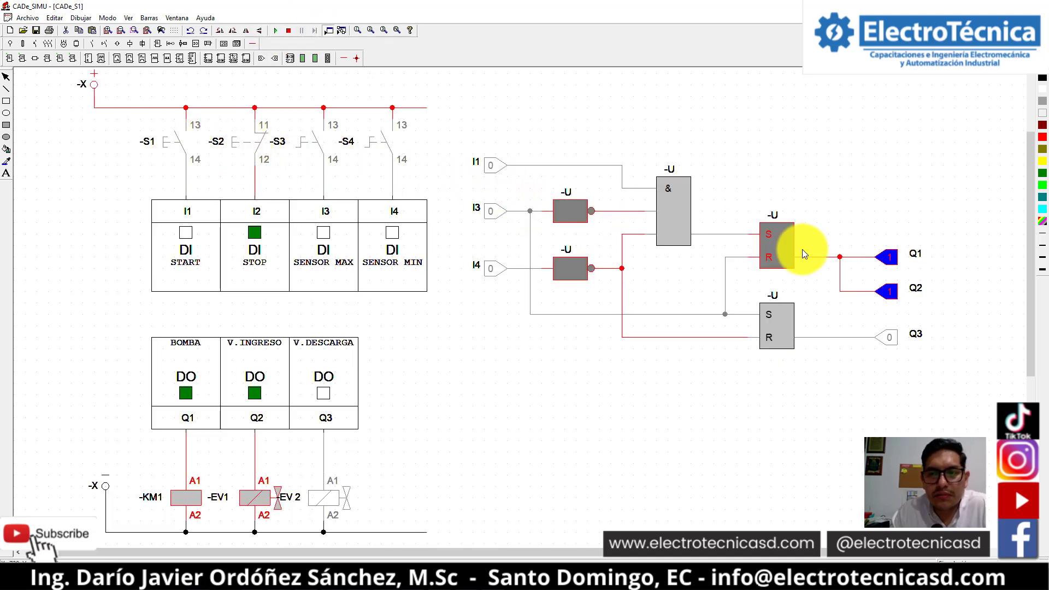
pyautogui.click(383, 146)
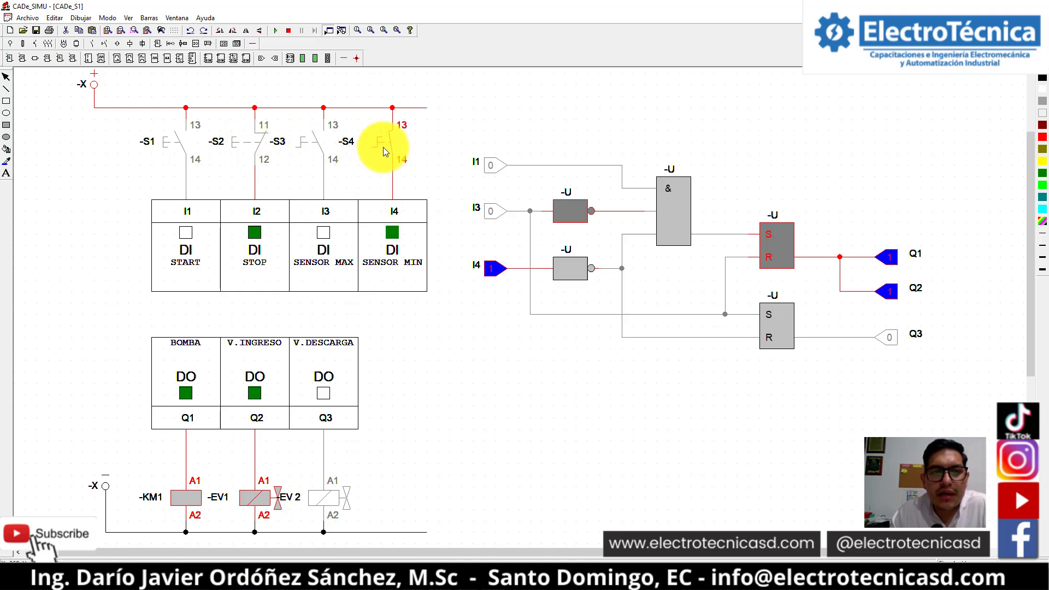
pyautogui.click(333, 159)
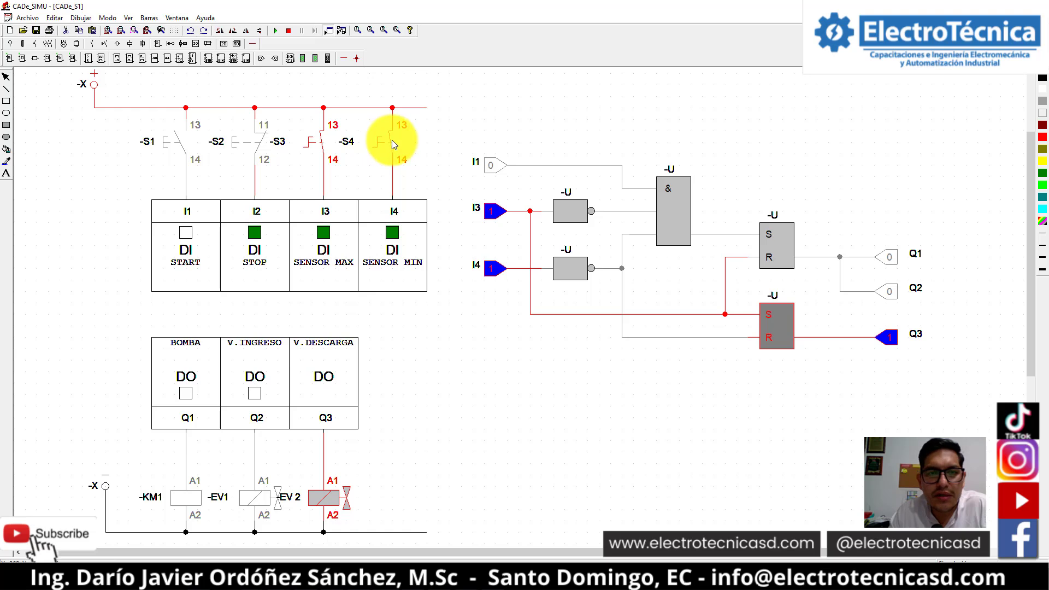
pyautogui.click(324, 145)
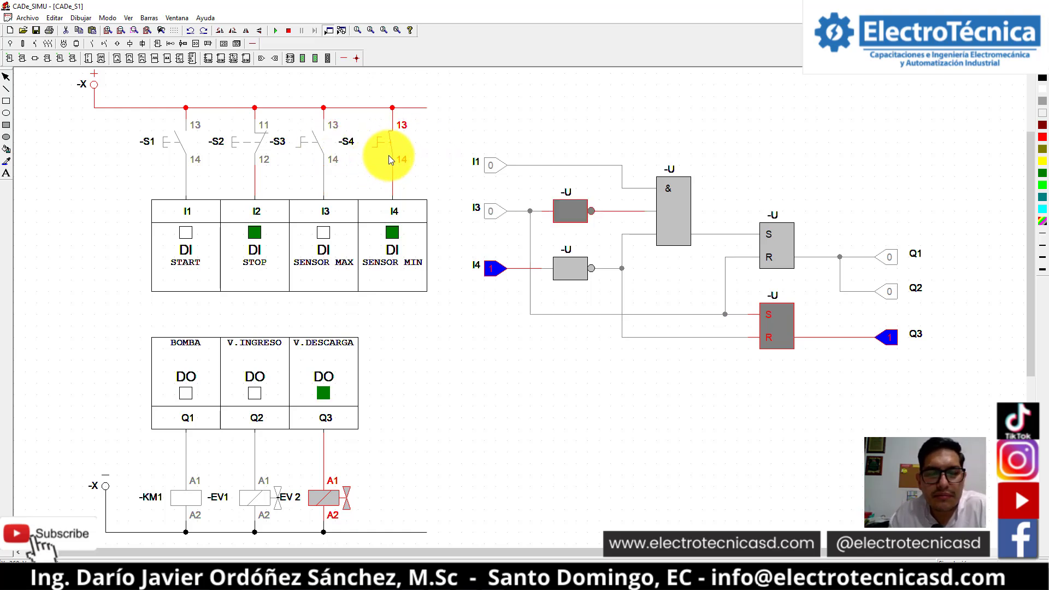
pyautogui.click(391, 149)
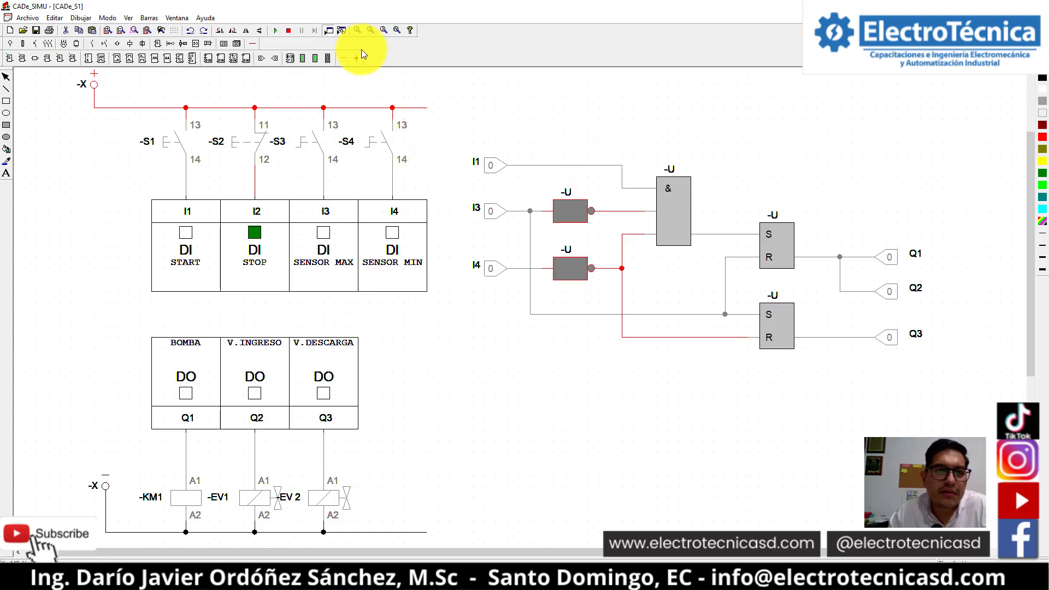
pyautogui.click(289, 32)
# - Switch to Microsoft Whiteboard to review the tank process conditions, then return to the CADe_SIMU diagram
pyautogui.click(445, 577)
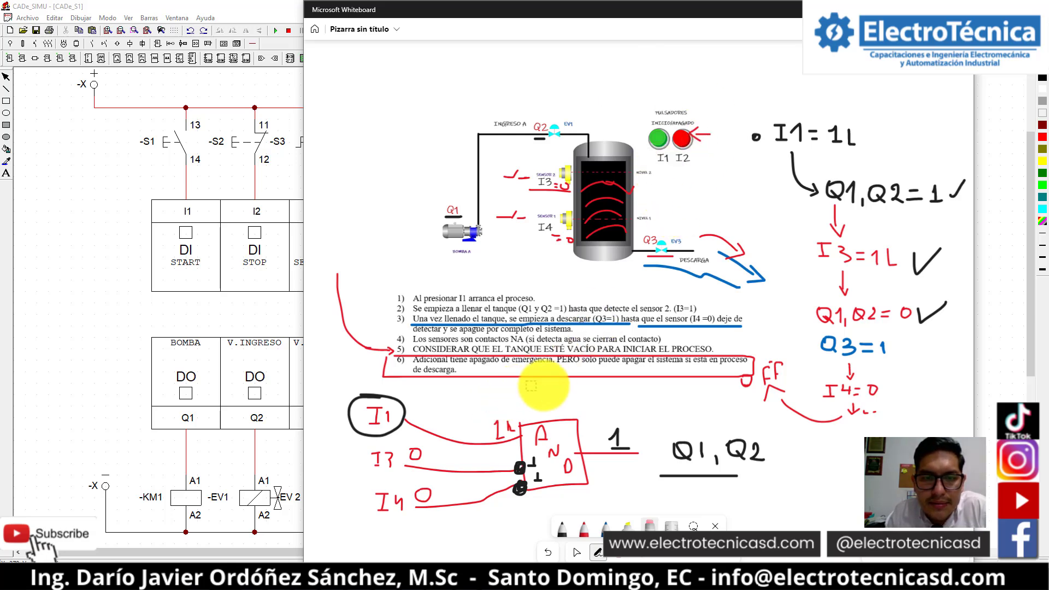
pyautogui.click(996, 329)
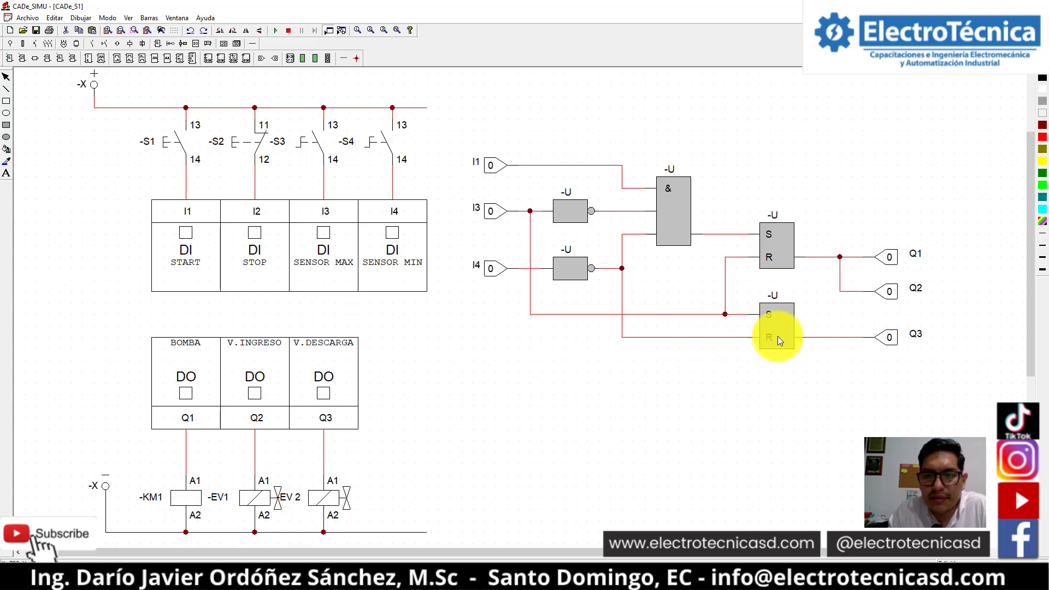
pyautogui.click(906, 341)
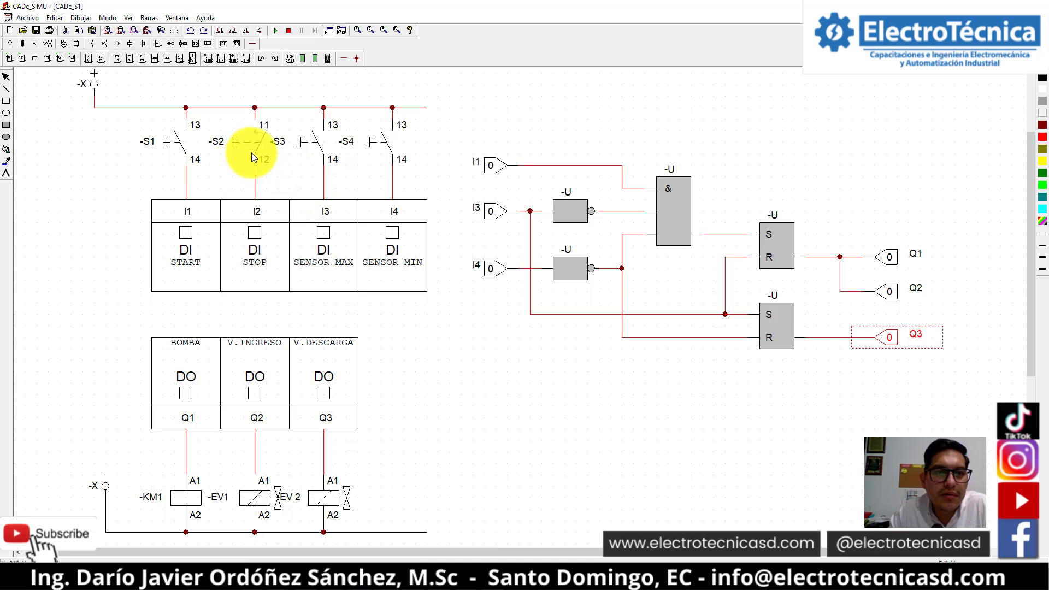
# - Place an input block below the I4 input, name it I2, and align it with the other input blocks
pyautogui.click(258, 58)
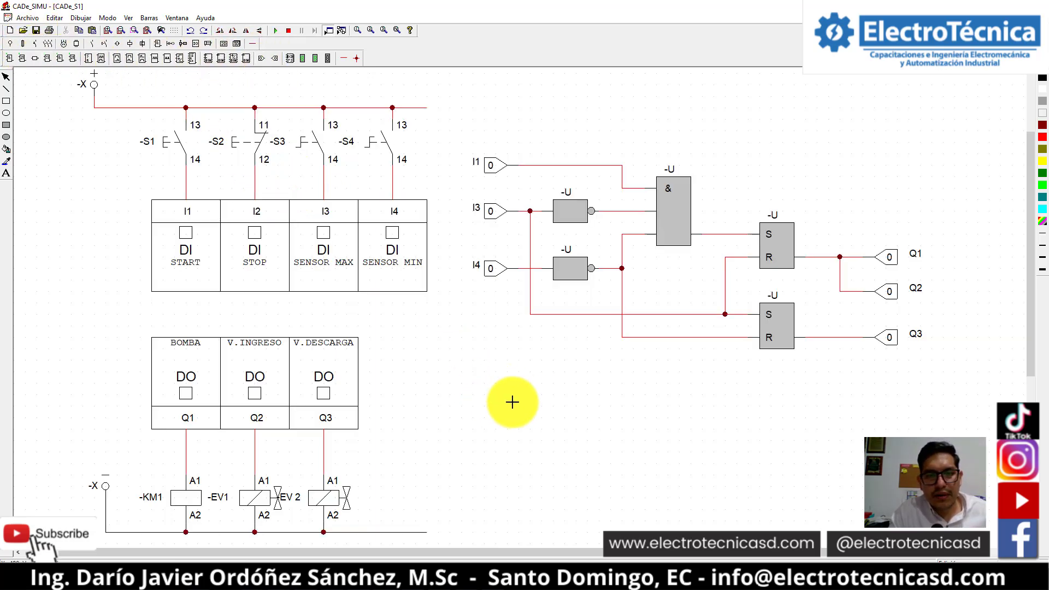
pyautogui.doubleClick(491, 396)
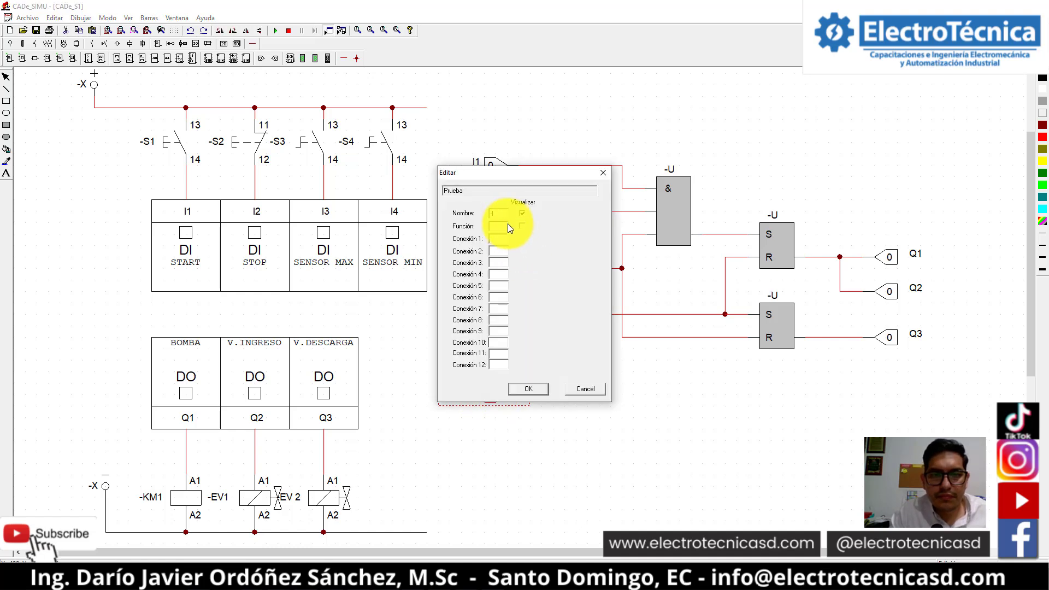
pyautogui.press('Return')
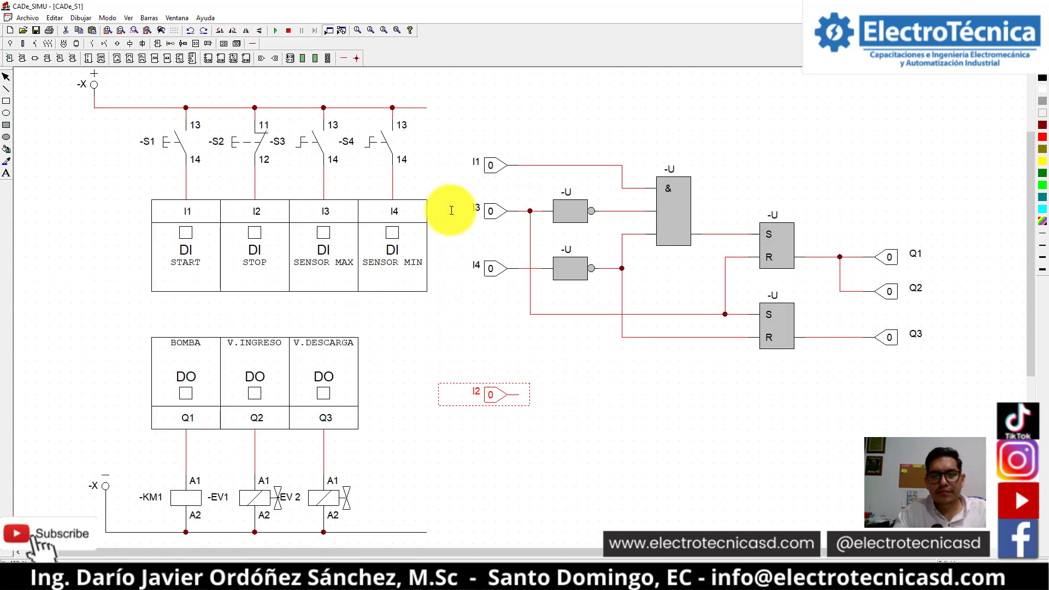
pyautogui.press('Delete')
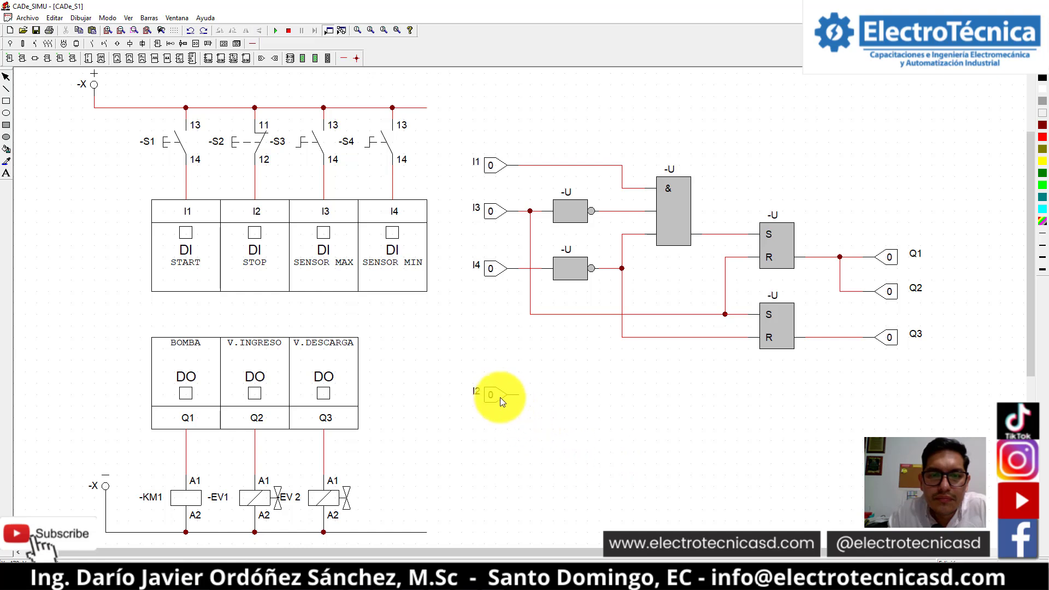
pyautogui.moveTo(500, 398); pyautogui.dragTo(494, 389)
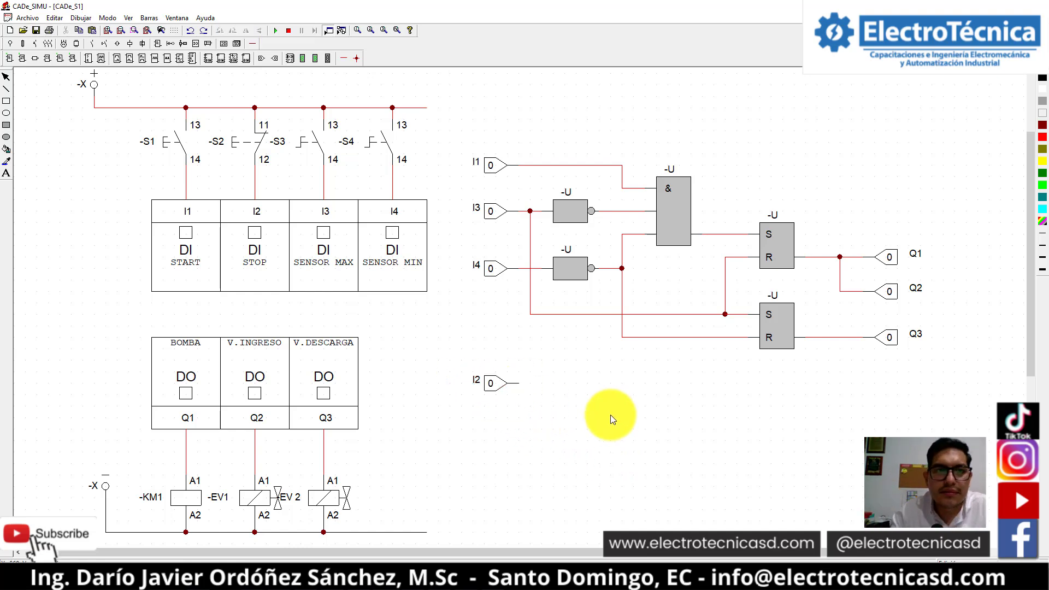
# - Wire input I2 directly to the second latch's R line, with a junction node where they meet
pyautogui.click(343, 58)
pyautogui.click(518, 384)
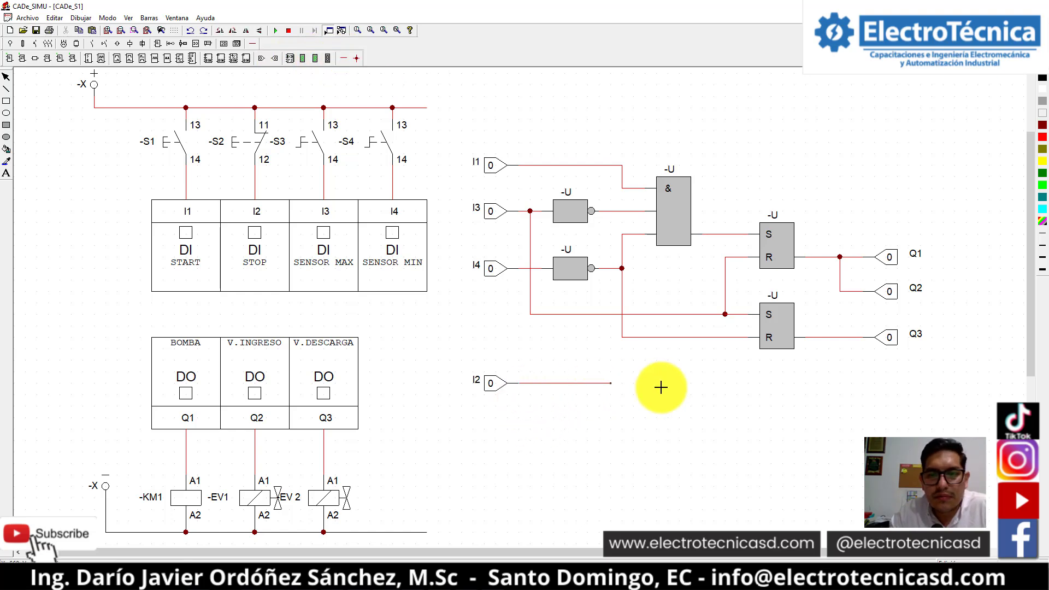
pyautogui.click(729, 386)
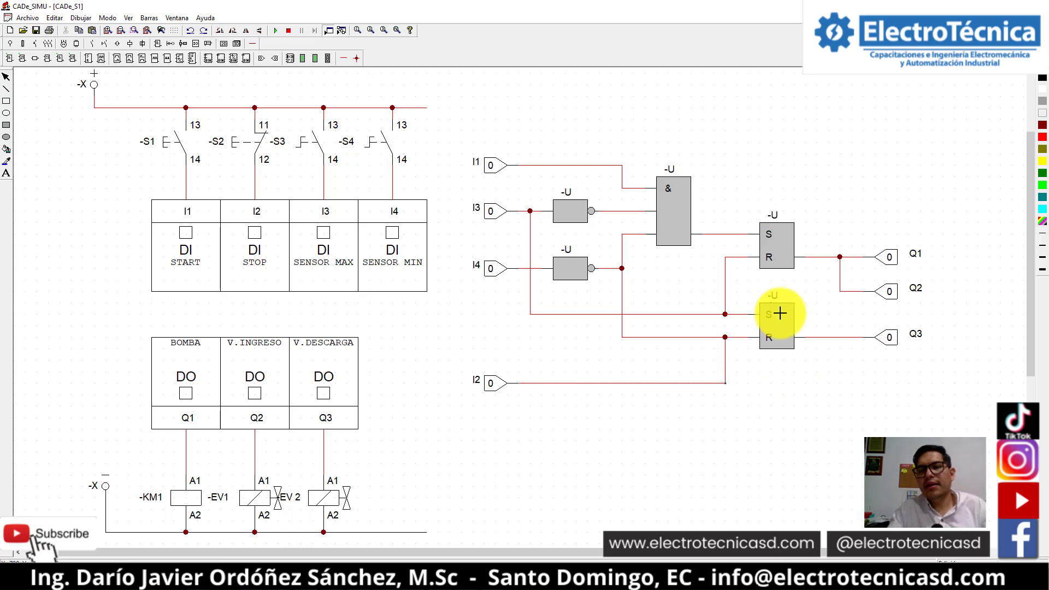
pyautogui.click(727, 336)
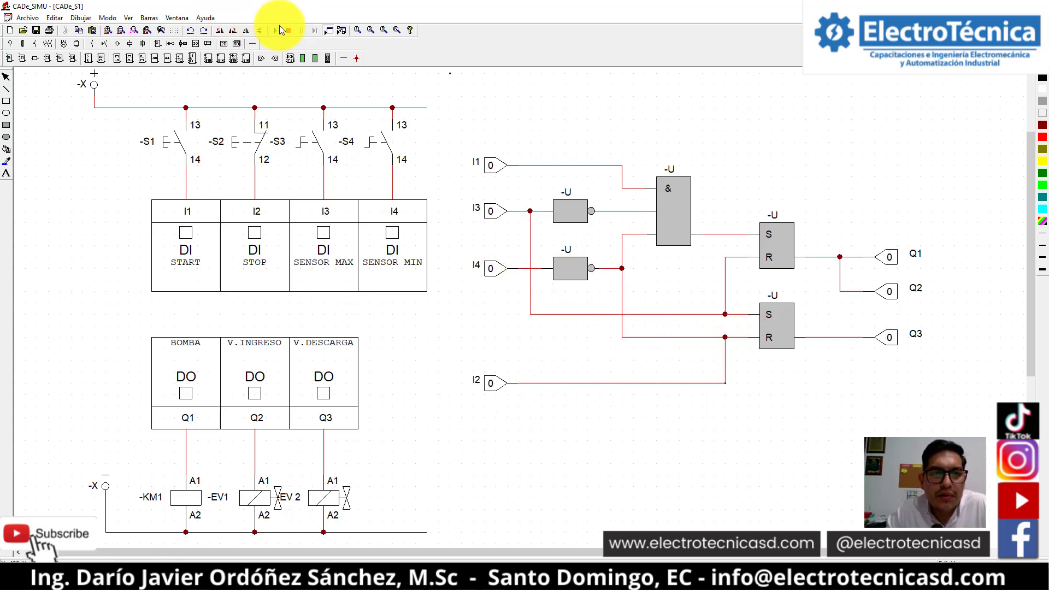
pyautogui.click(329, 30)
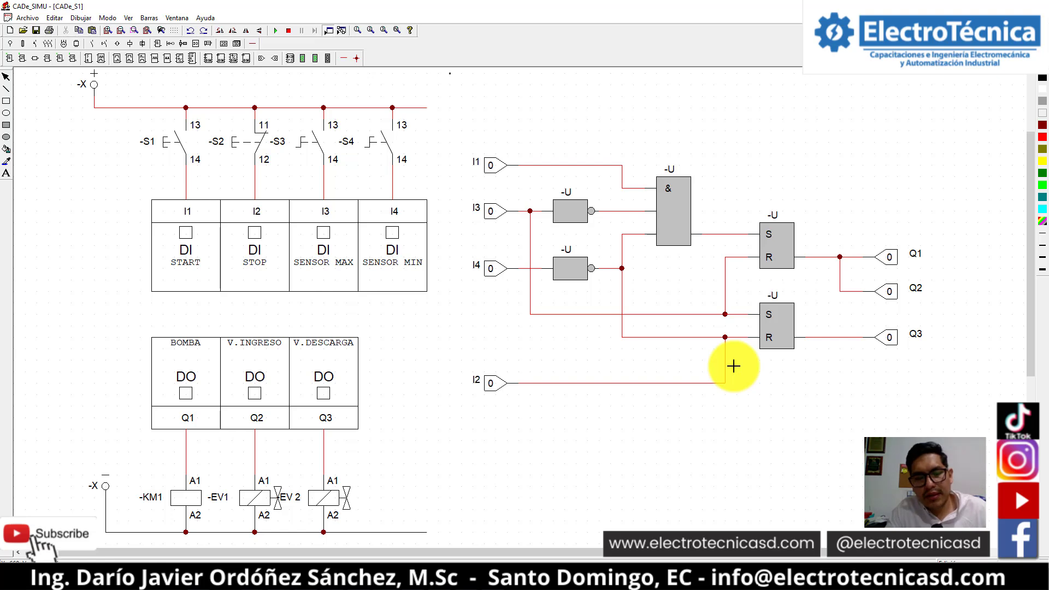
# - Delete the I2 wire, its junction node, and the horizontal wire feeding the second latch's R input
pyautogui.rightClick(733, 367)
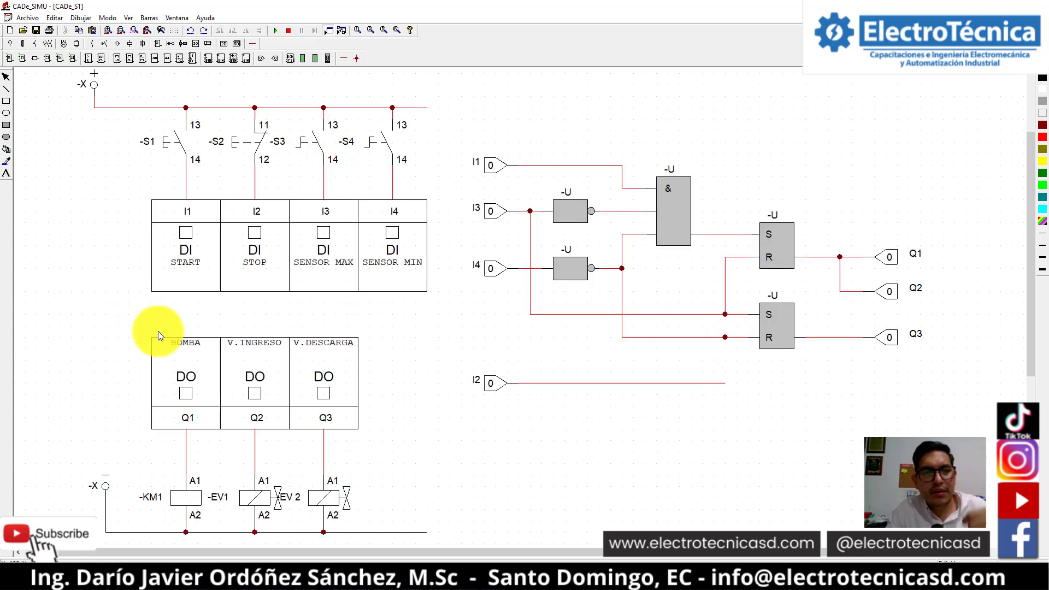
pyautogui.click(637, 384)
pyautogui.press('Delete')
pyautogui.click(741, 337)
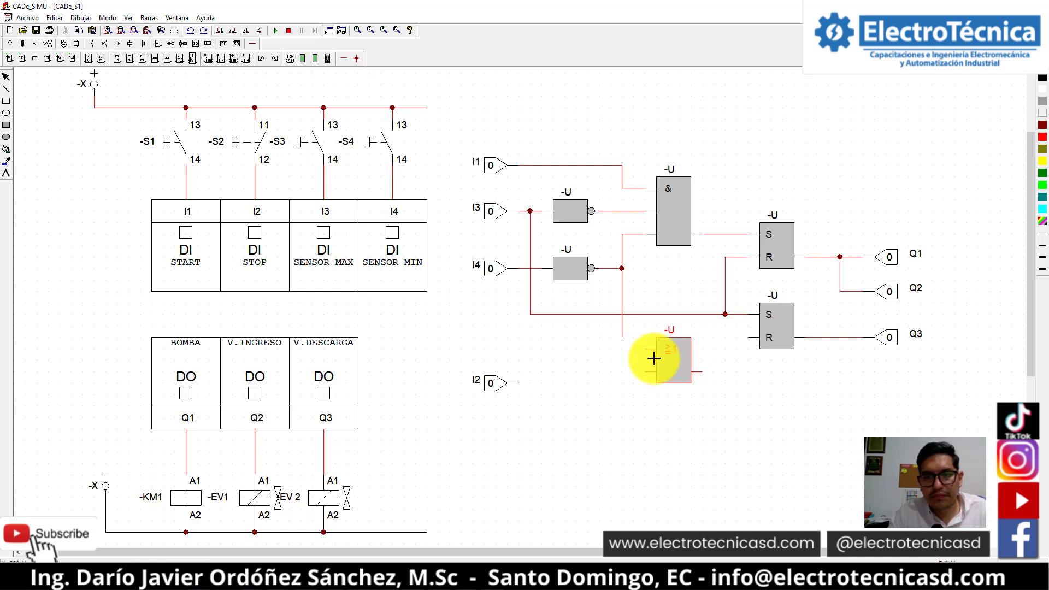
# - Place a two-input OR block, wire its output to the second latch's R, and its first input to the I4 NOT output
pyautogui.click(654, 359)
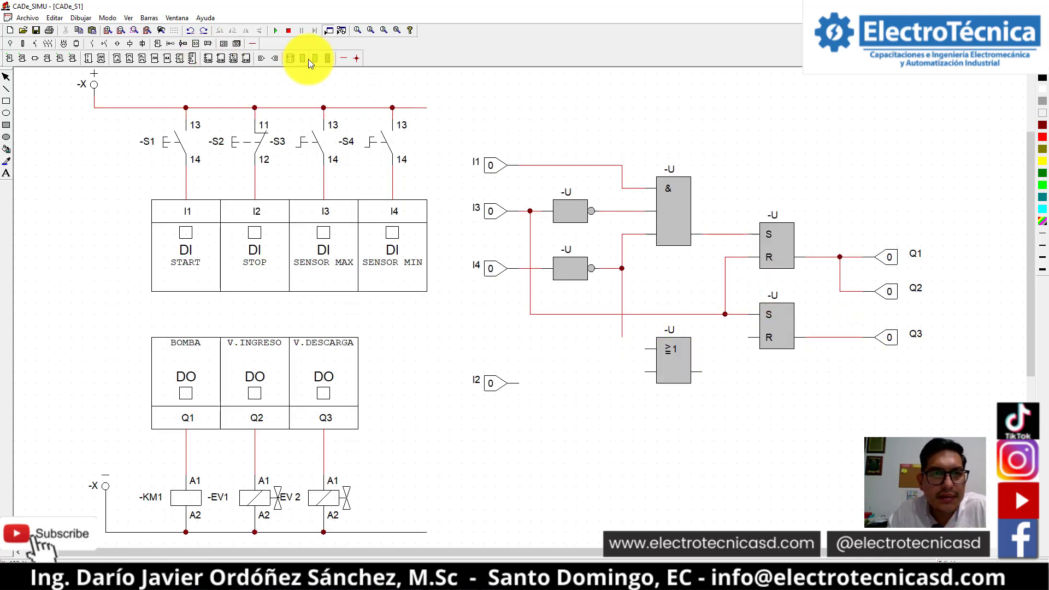
pyautogui.click(344, 58)
pyautogui.click(703, 372)
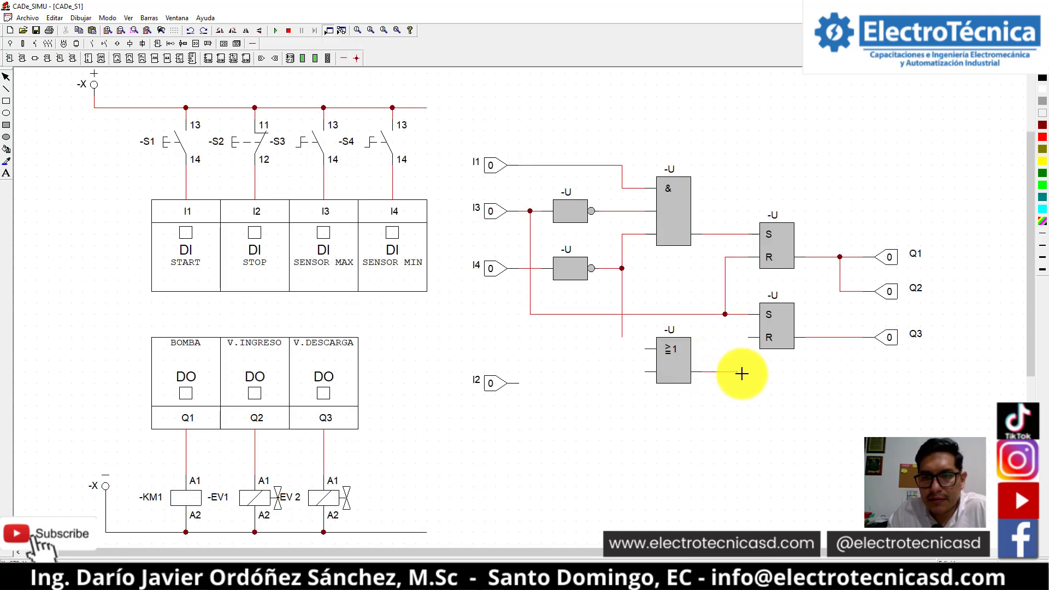
pyautogui.click(757, 338)
pyautogui.click(651, 351)
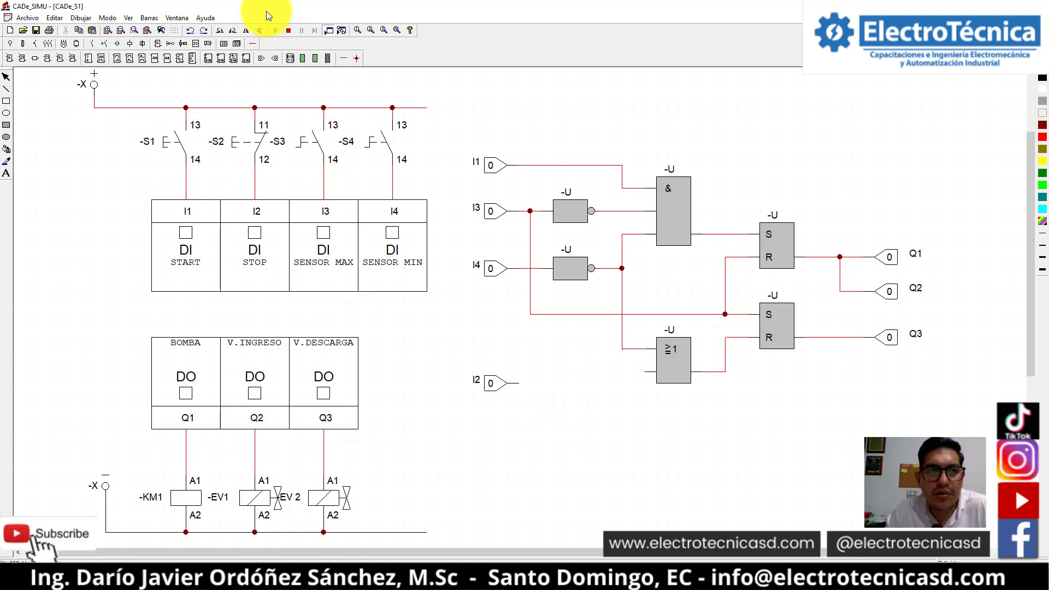
# - Check STOP input I2 in a brief simulation, and wire I2 directly to the OR block's second input
pyautogui.click(275, 31)
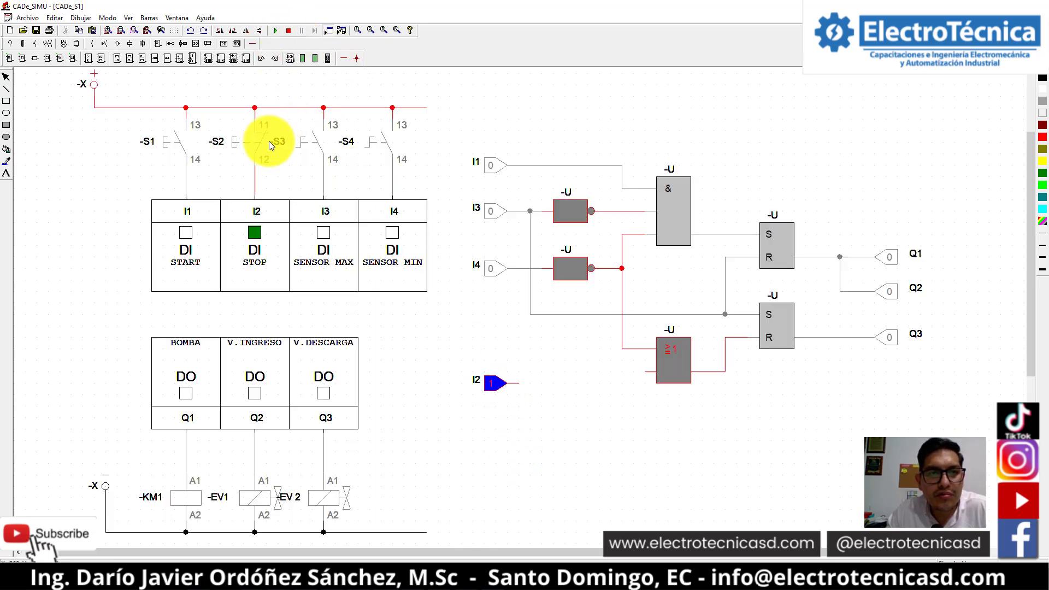
pyautogui.click(500, 383)
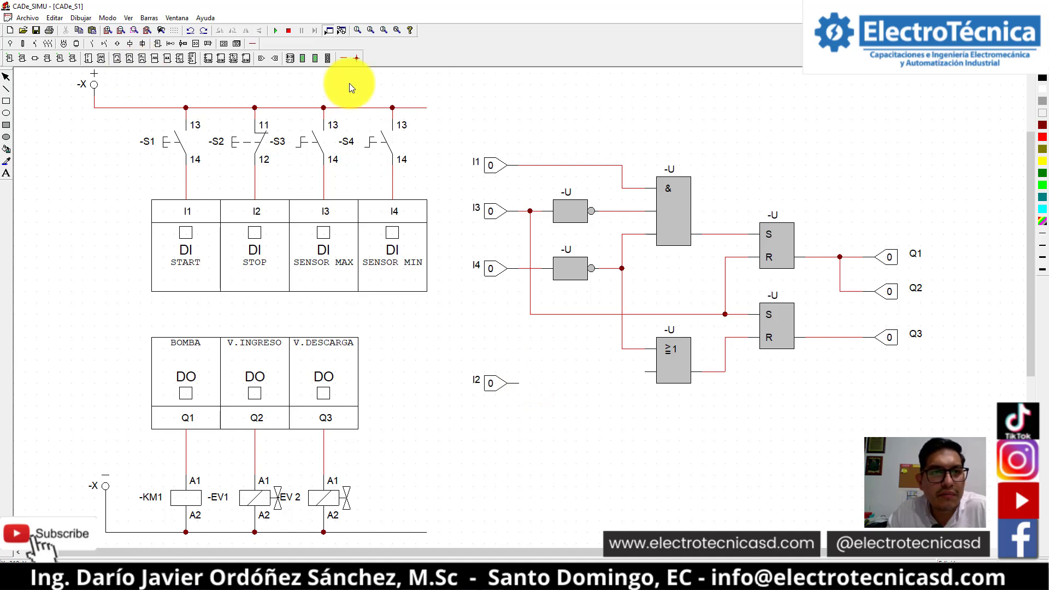
pyautogui.click(344, 58)
pyautogui.click(519, 384)
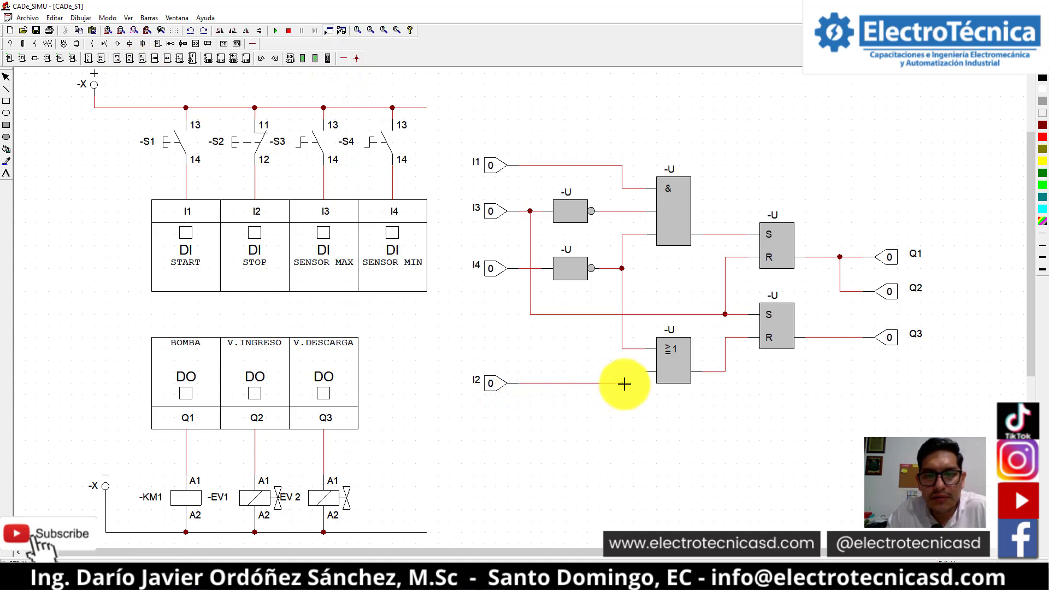
pyautogui.click(623, 374)
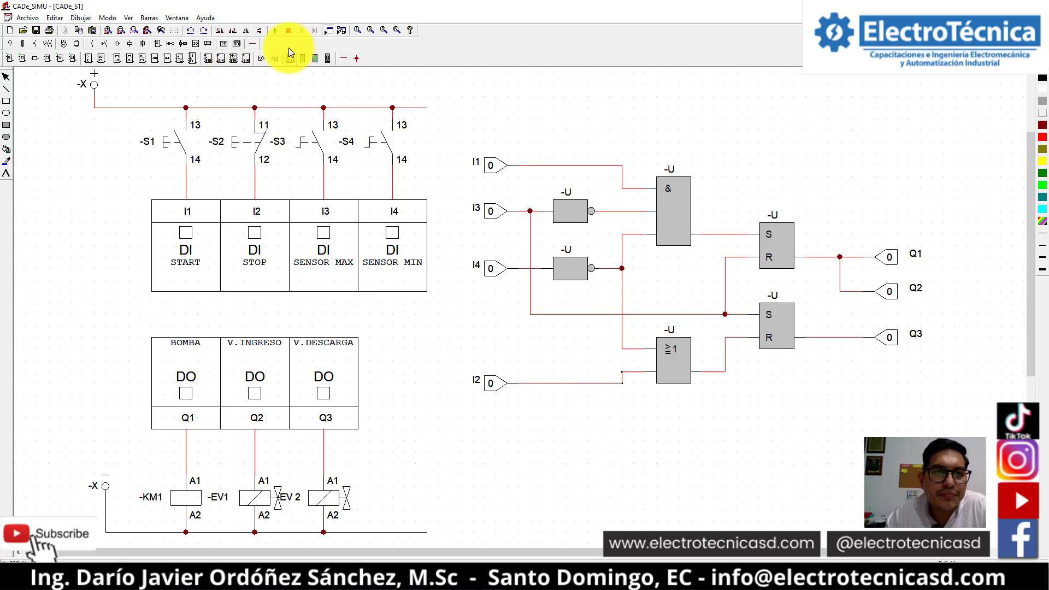
pyautogui.click(289, 30)
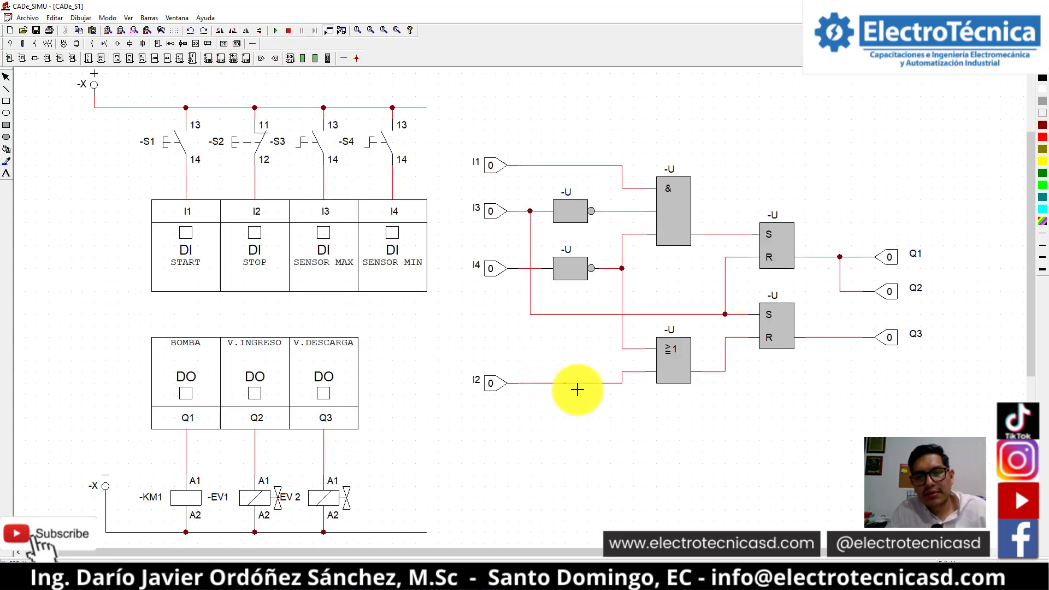
# - Delete the wire segments between input I2 and the OR block's second input
pyautogui.click(578, 389)
pyautogui.press('Delete')
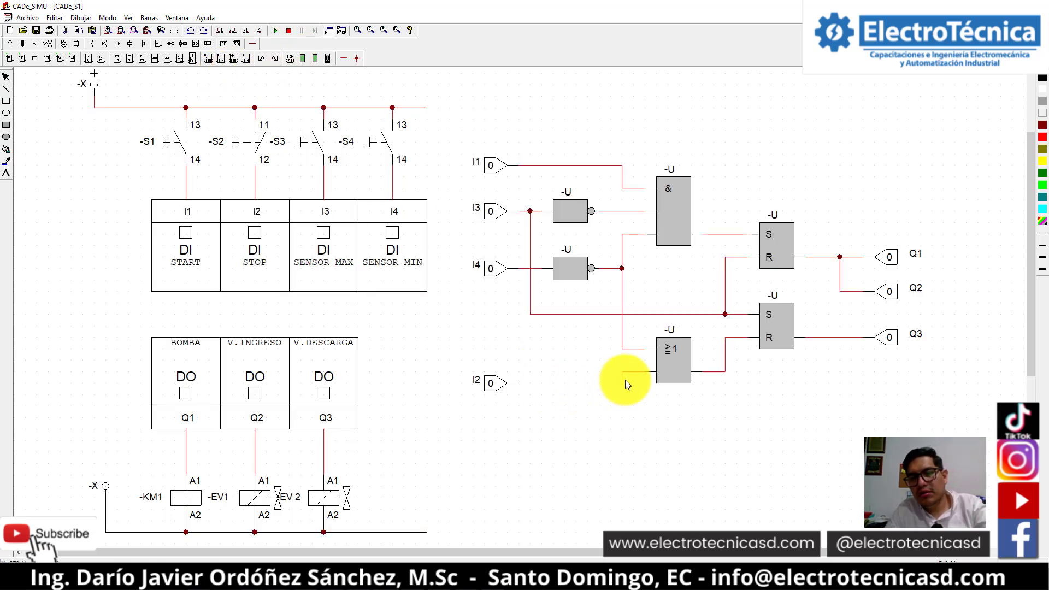
pyautogui.click(625, 380)
pyautogui.press('Delete')
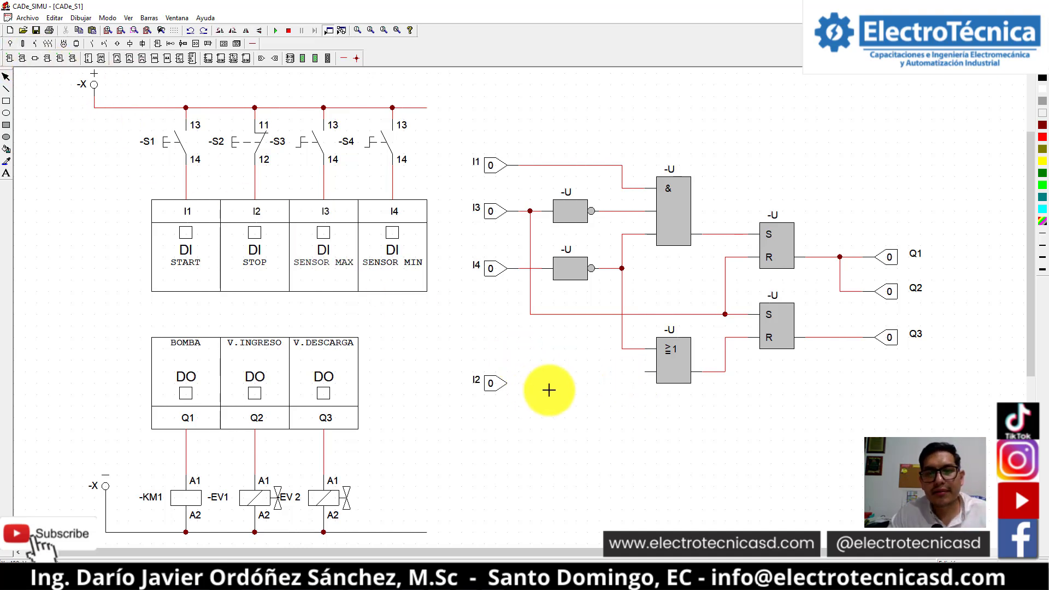
# - Place a NOT block beside input I2 and wire I2 through it to the OR block's second input
pyautogui.click(563, 408)
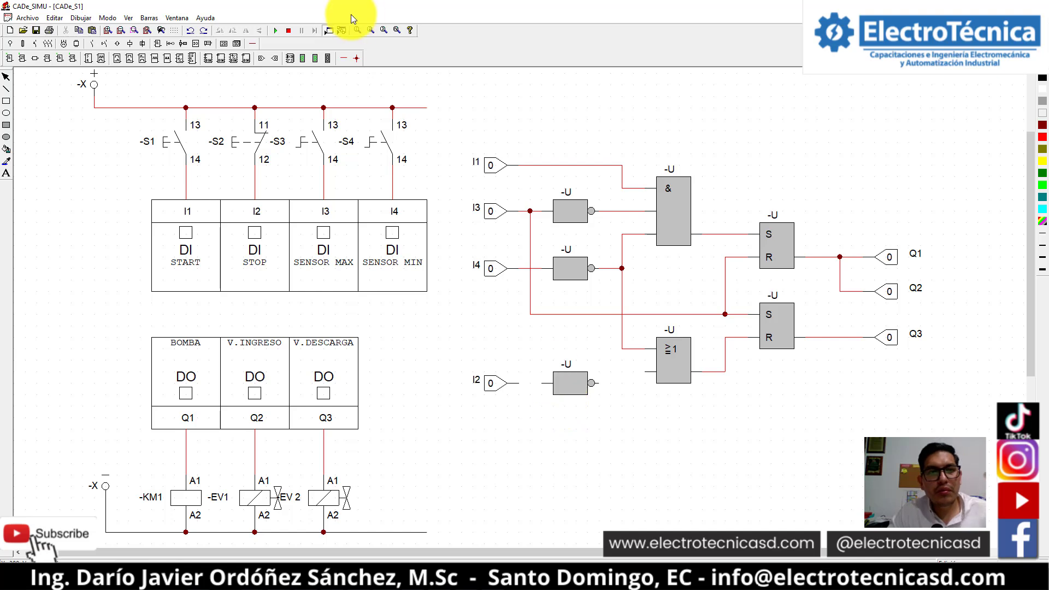
pyautogui.click(344, 58)
pyautogui.moveTo(519, 382)
pyautogui.mouseDown()
pyautogui.moveTo(623, 387)
pyautogui.moveTo(642, 372)
pyautogui.mouseUp()
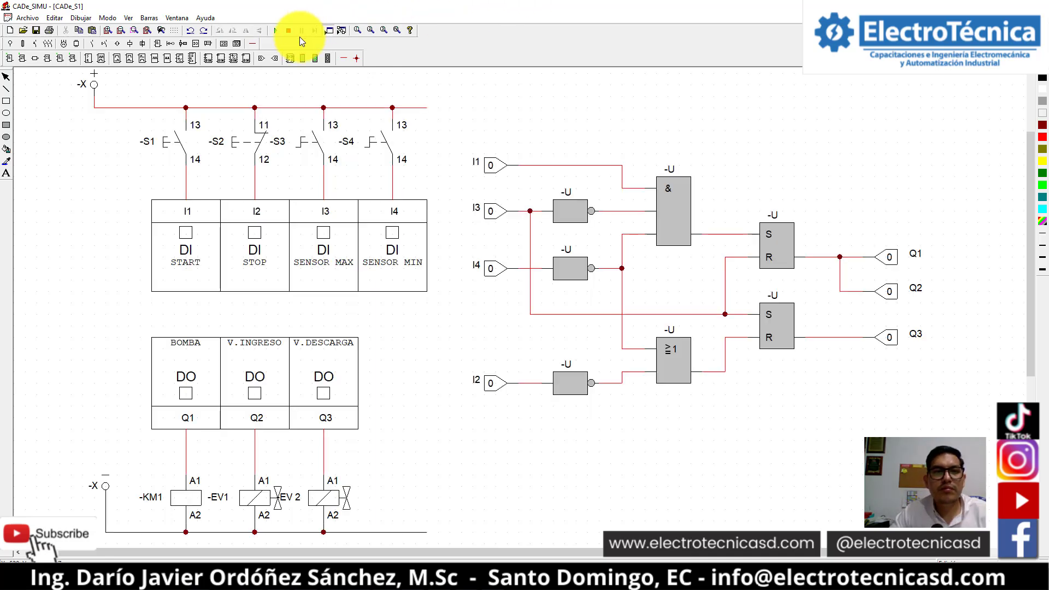
# - Run a brief simulation to check how STOP contact S2 drives the OR block through its NOT block
pyautogui.click(268, 31)
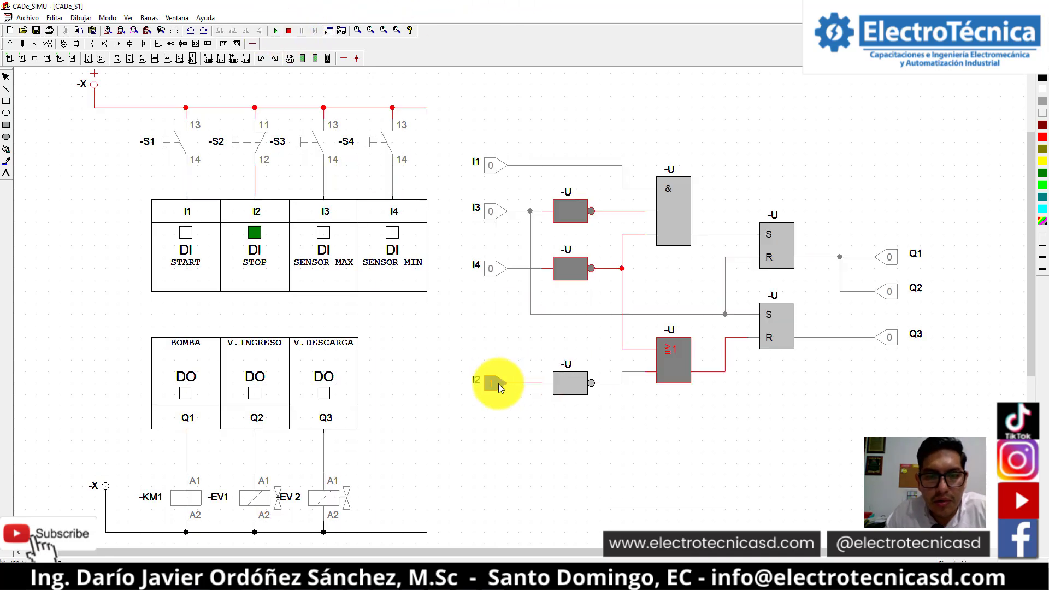
pyautogui.click(260, 146)
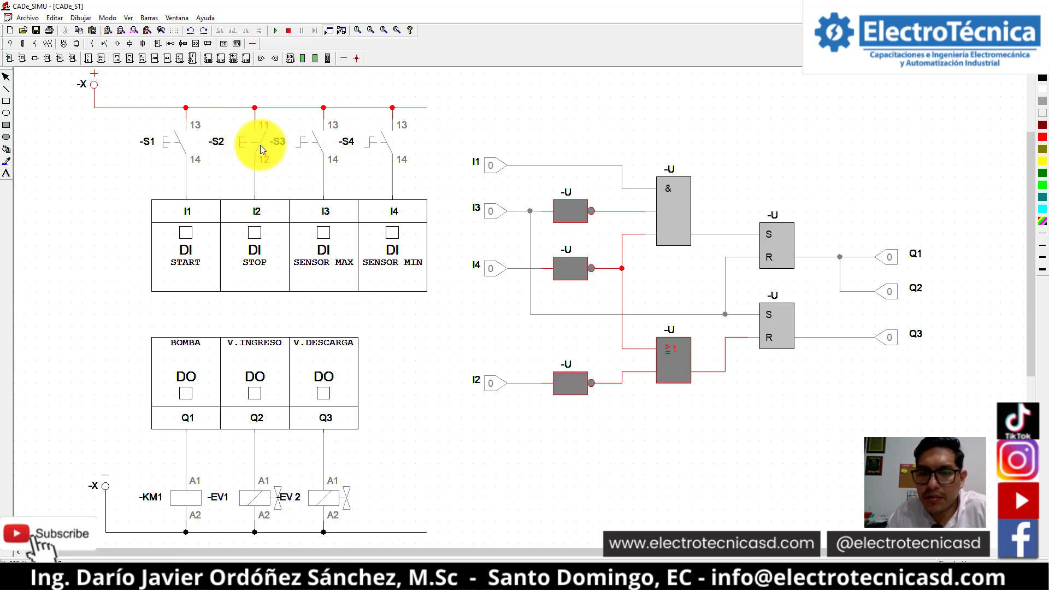
pyautogui.click(290, 30)
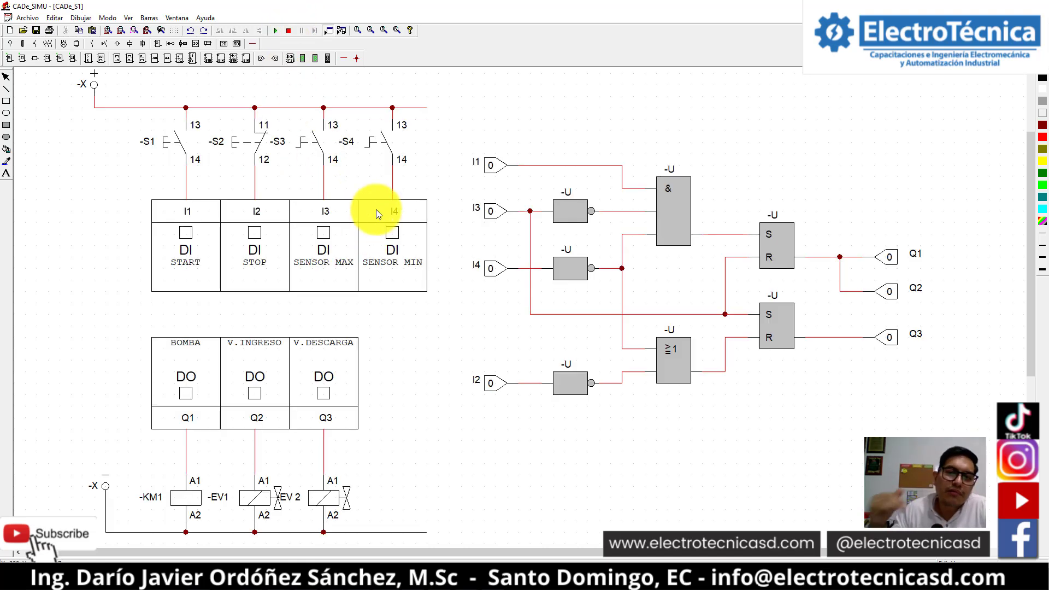
# - Simulate a cycle: activate START, close sensors S4 and S3, reopen S3, and actuate STOP during discharge
pyautogui.click(275, 31)
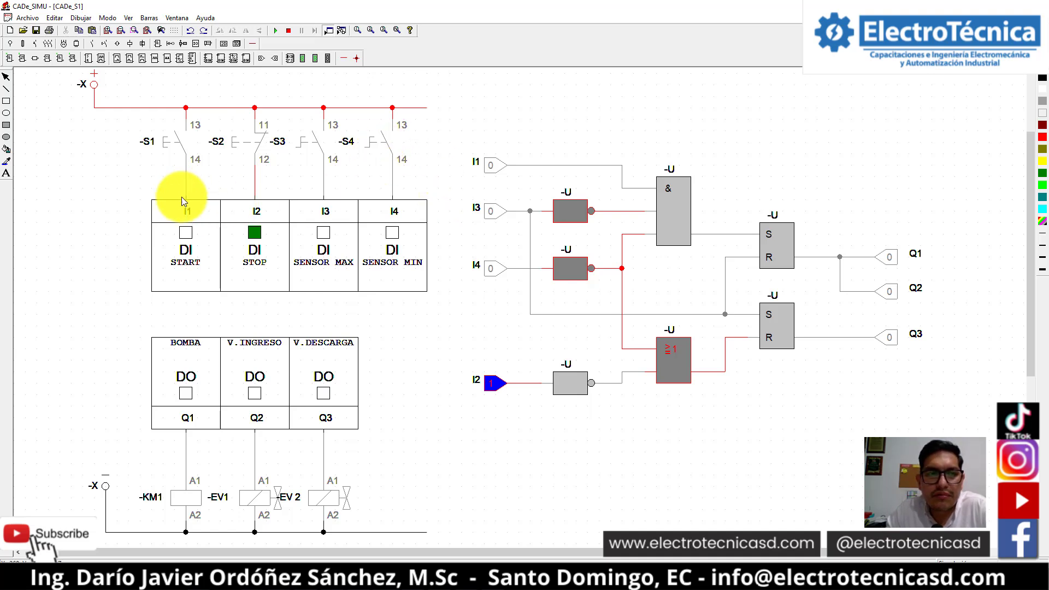
pyautogui.click(172, 152)
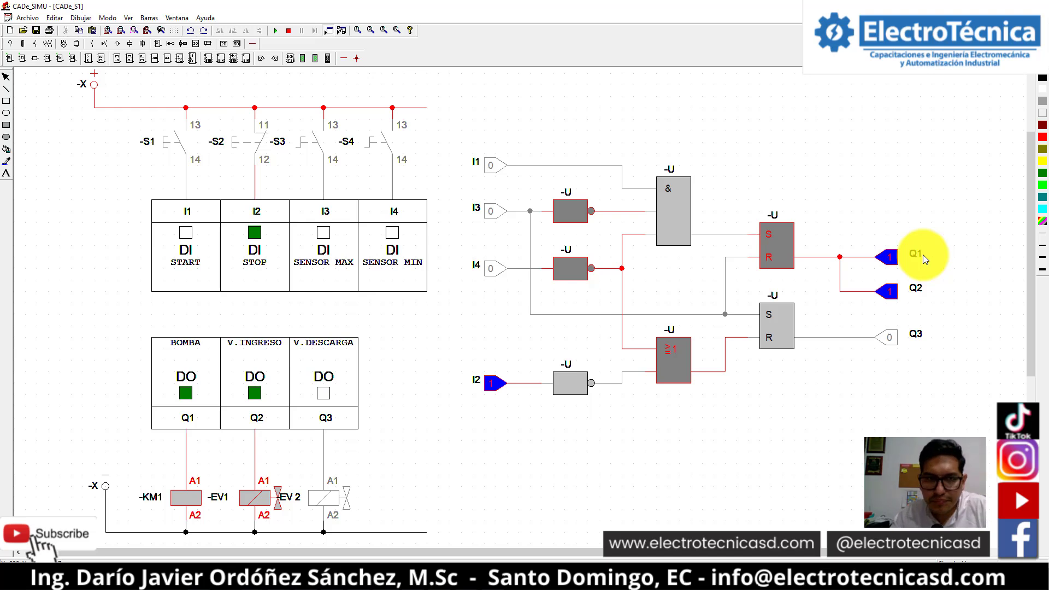
pyautogui.click(398, 150)
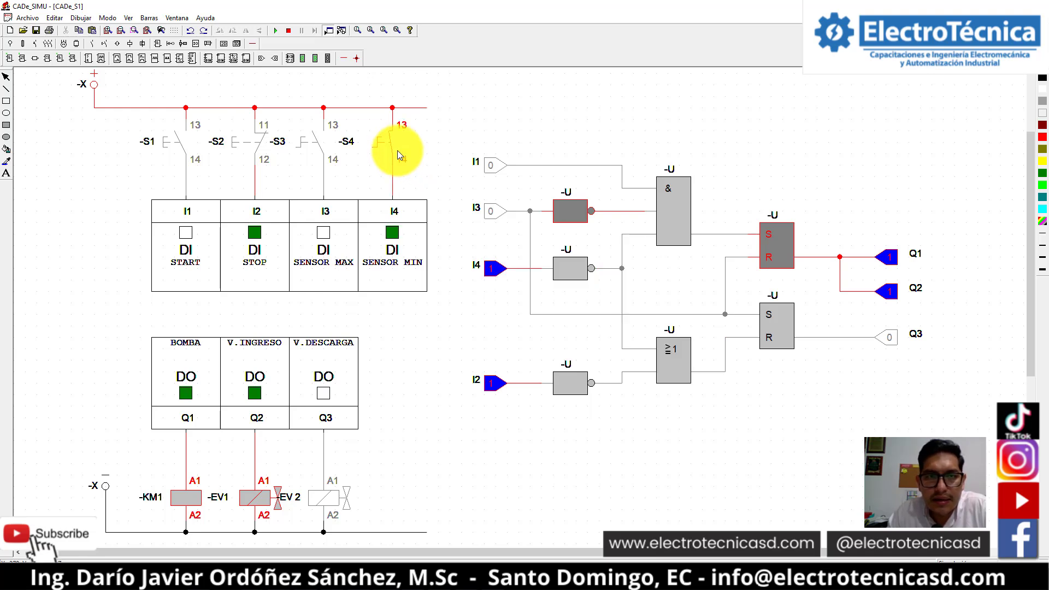
pyautogui.click(337, 154)
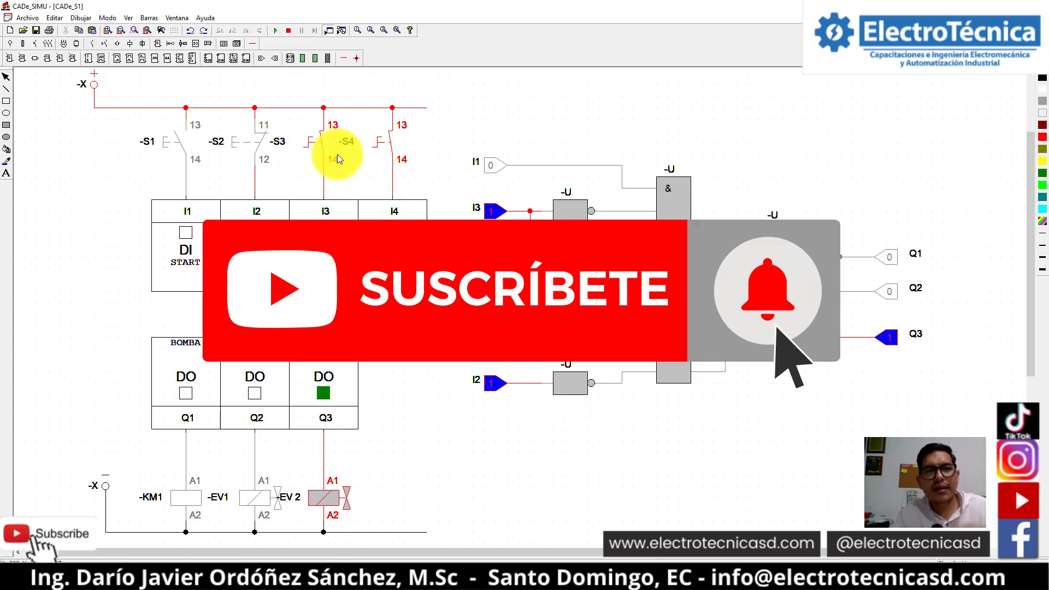
pyautogui.click(337, 154)
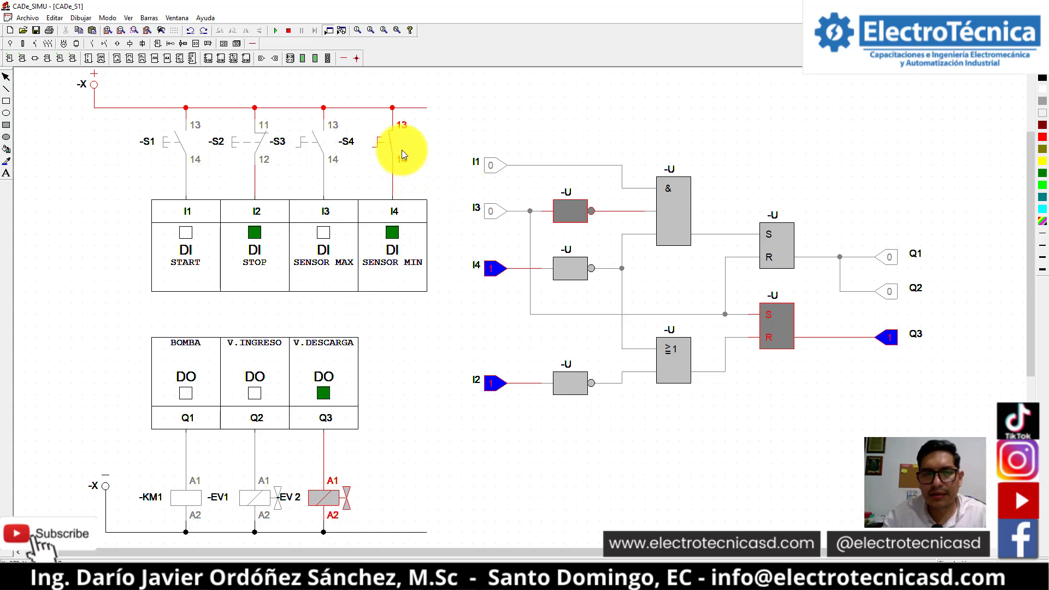
pyautogui.click(248, 146)
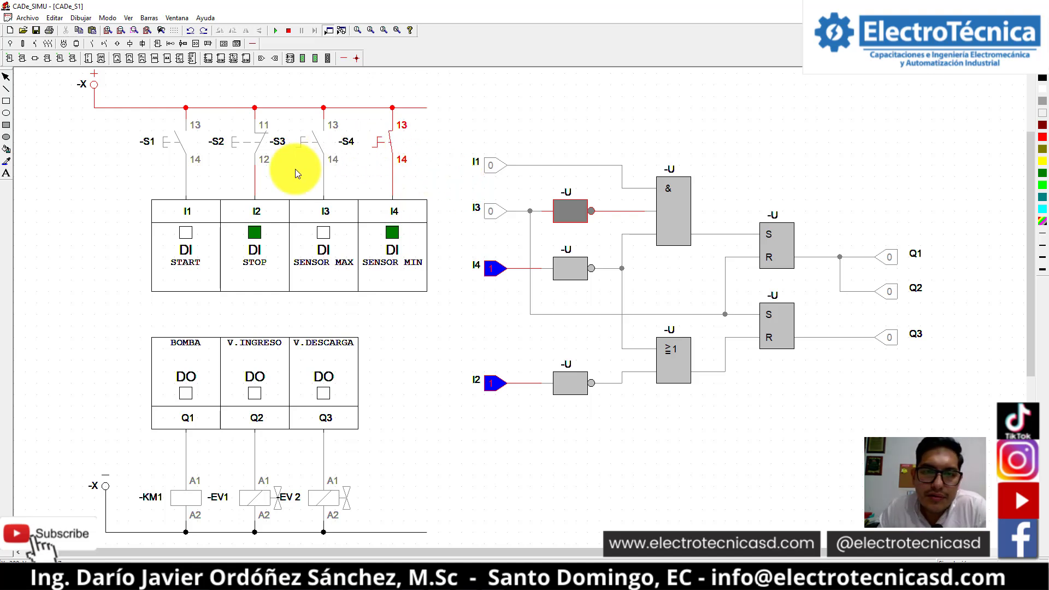
# - Test START repeatedly in the simulation while minimum sensor S4 remains closed, and end the simulation
pyautogui.click(178, 146)
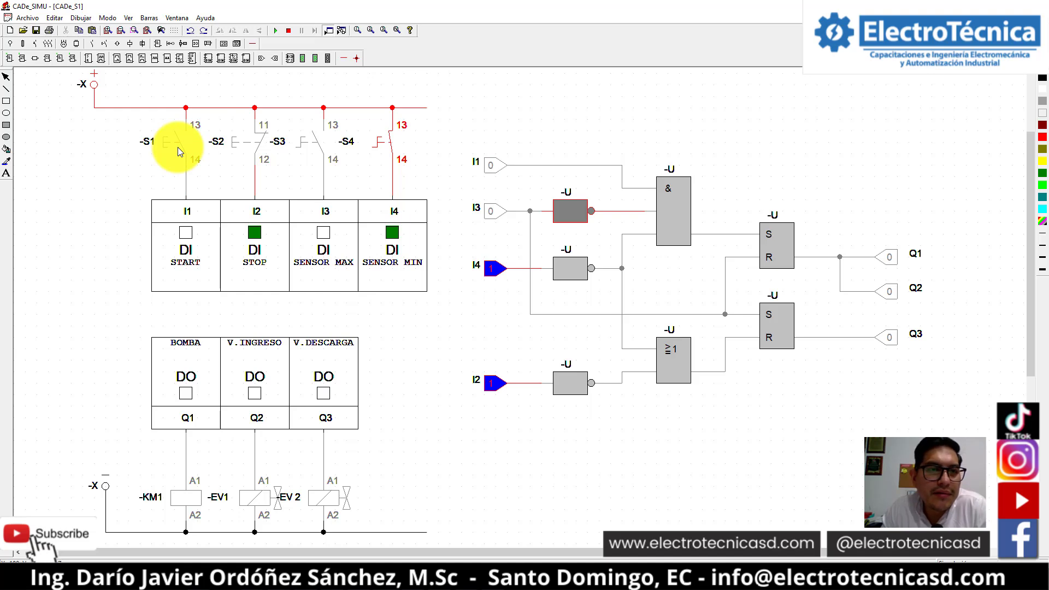
pyautogui.click(186, 139)
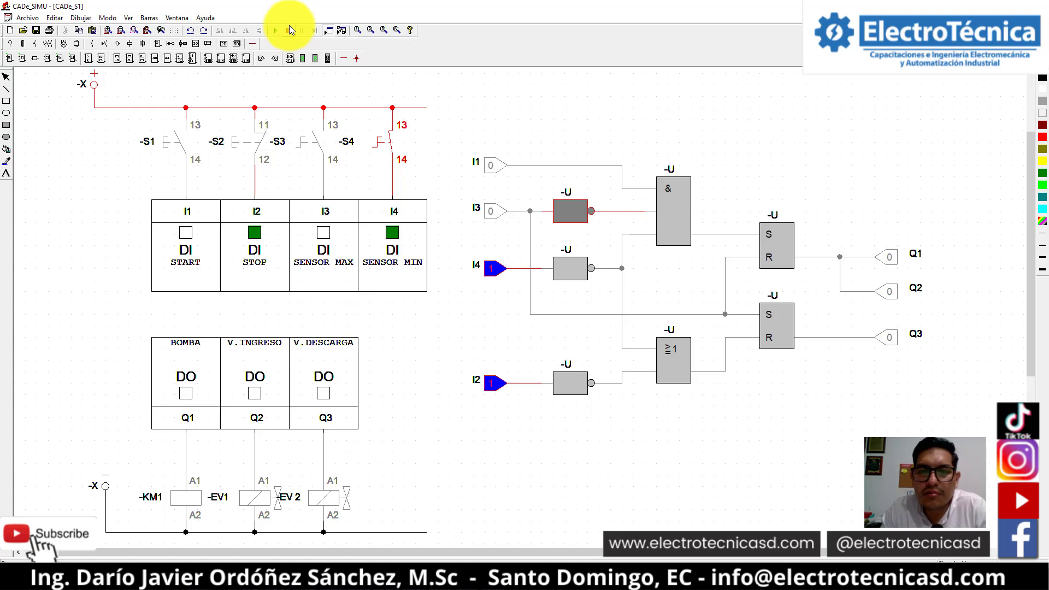
pyautogui.click(184, 150)
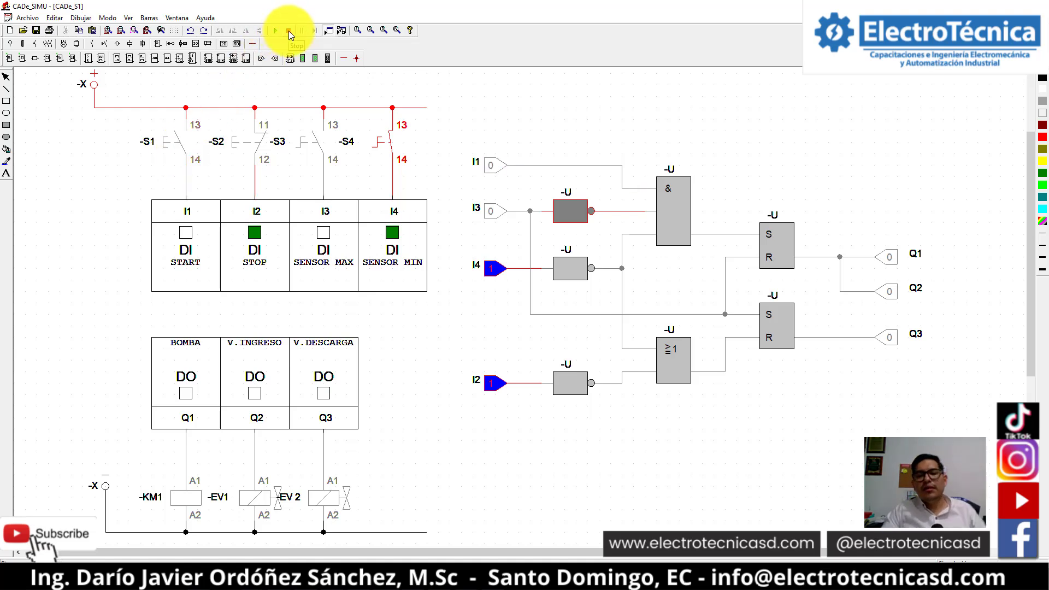
pyautogui.click(179, 146)
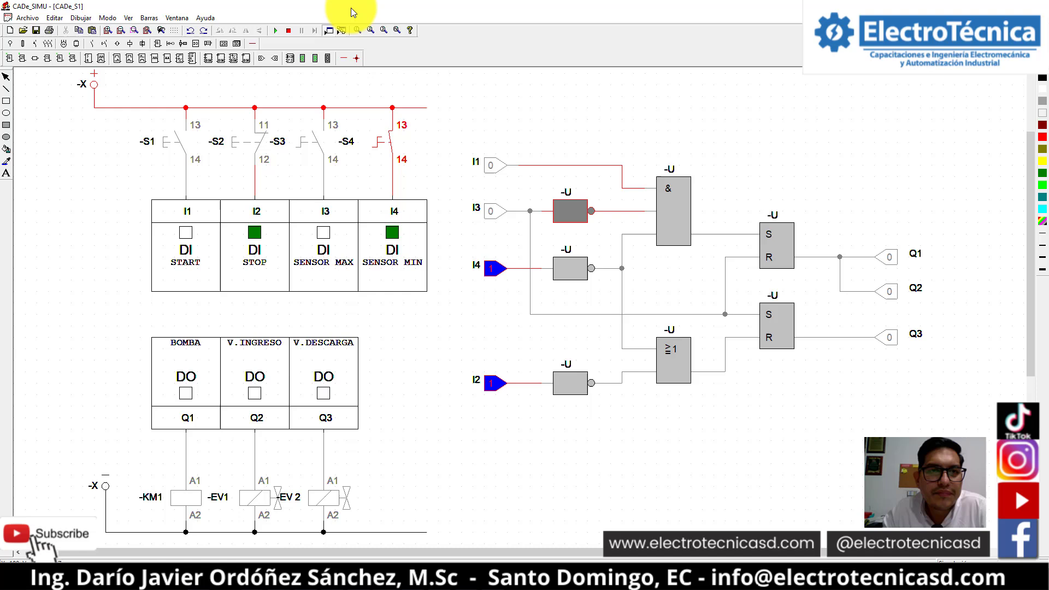
pyautogui.click(290, 31)
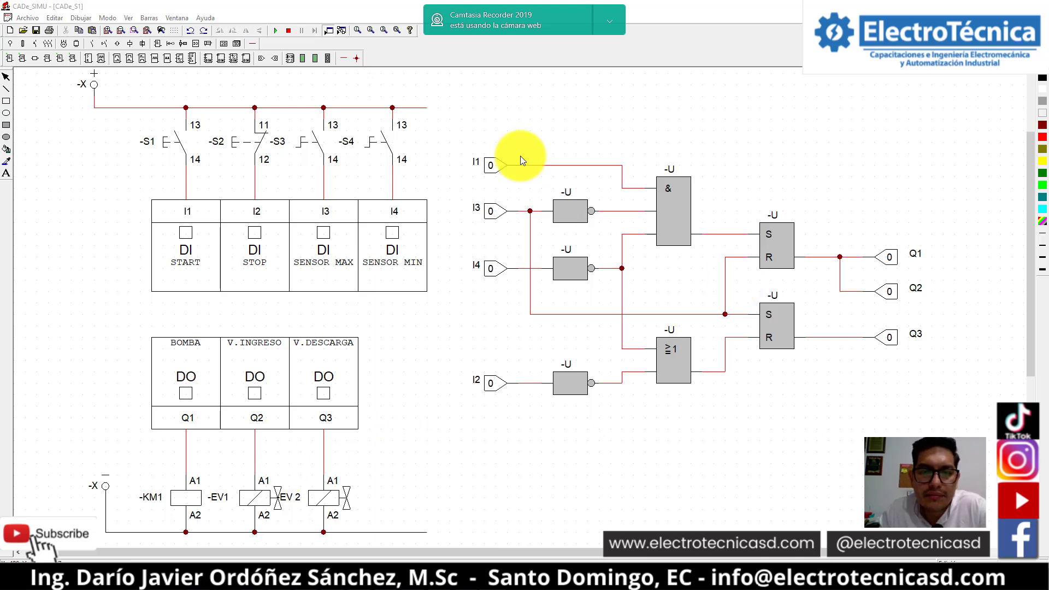
# - Switch to Microsoft Whiteboard to review the tank process requirements, and return to the CADe_SIMU diagram
pyautogui.click(440, 571)
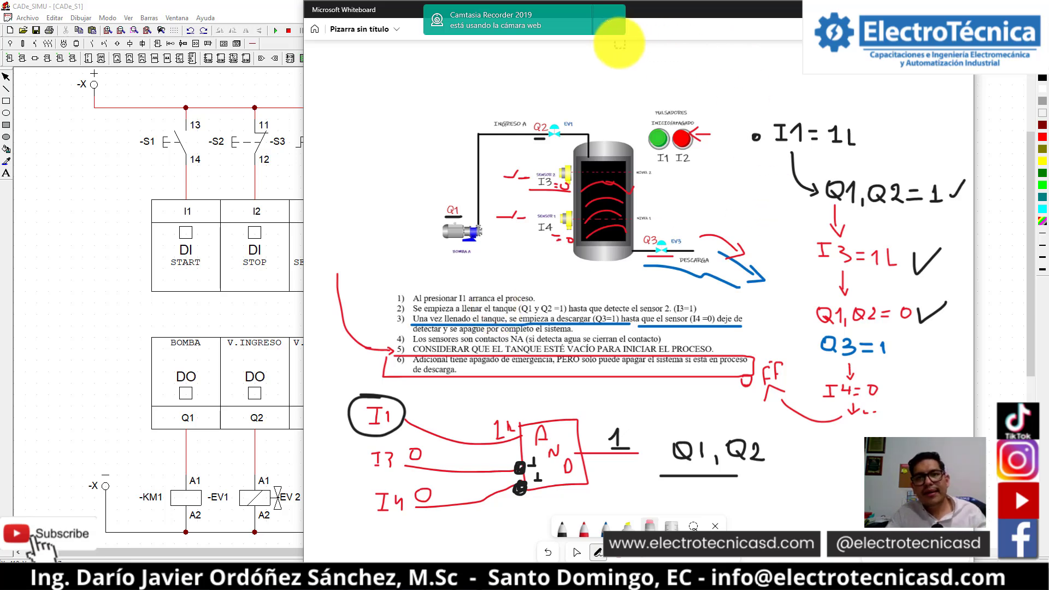
pyautogui.click(610, 22)
pyautogui.click(629, 46)
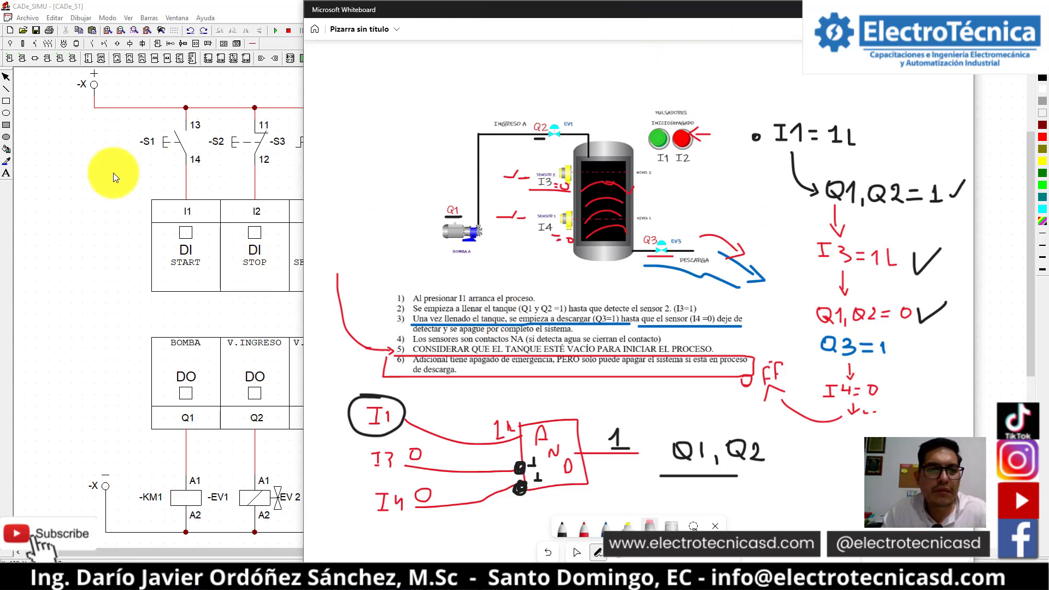
pyautogui.click(92, 180)
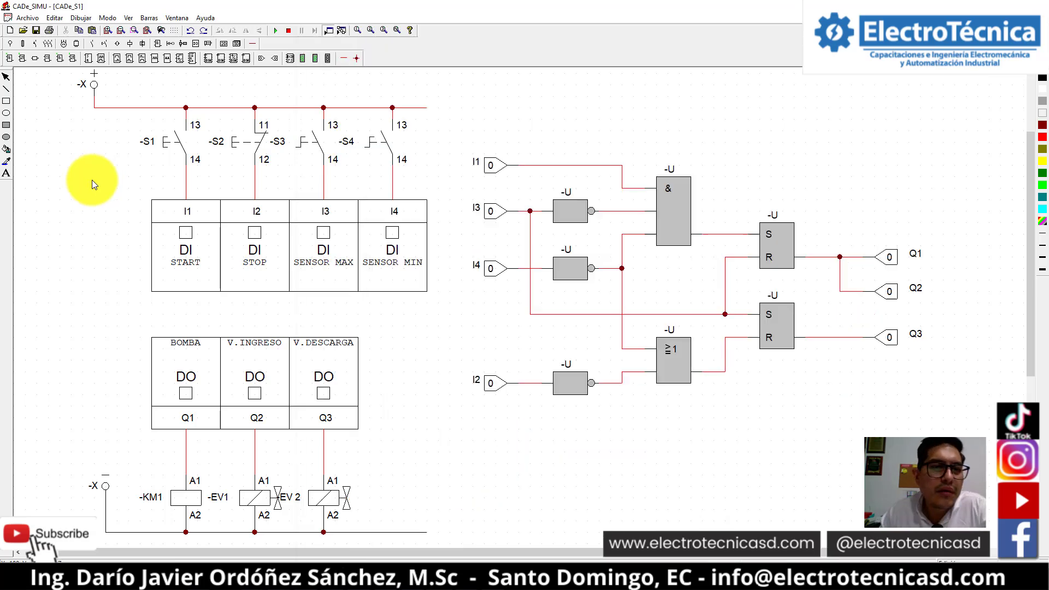
# - Simulate START and closing sensors S4 and S3, test STOP while S3 stays closed, and end the simulation
pyautogui.click(273, 31)
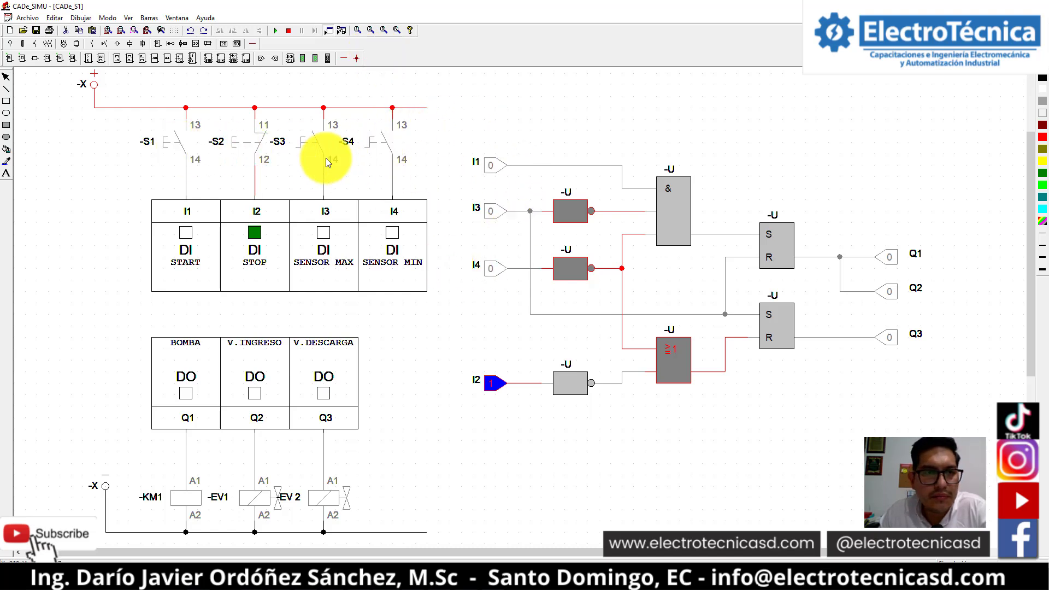
pyautogui.click(162, 147)
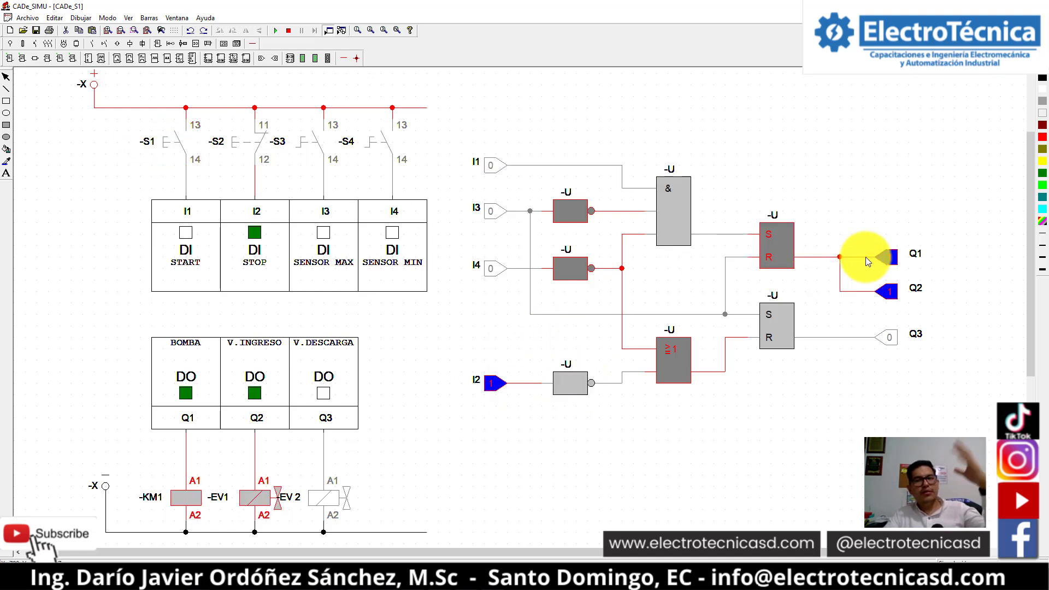
pyautogui.click(395, 150)
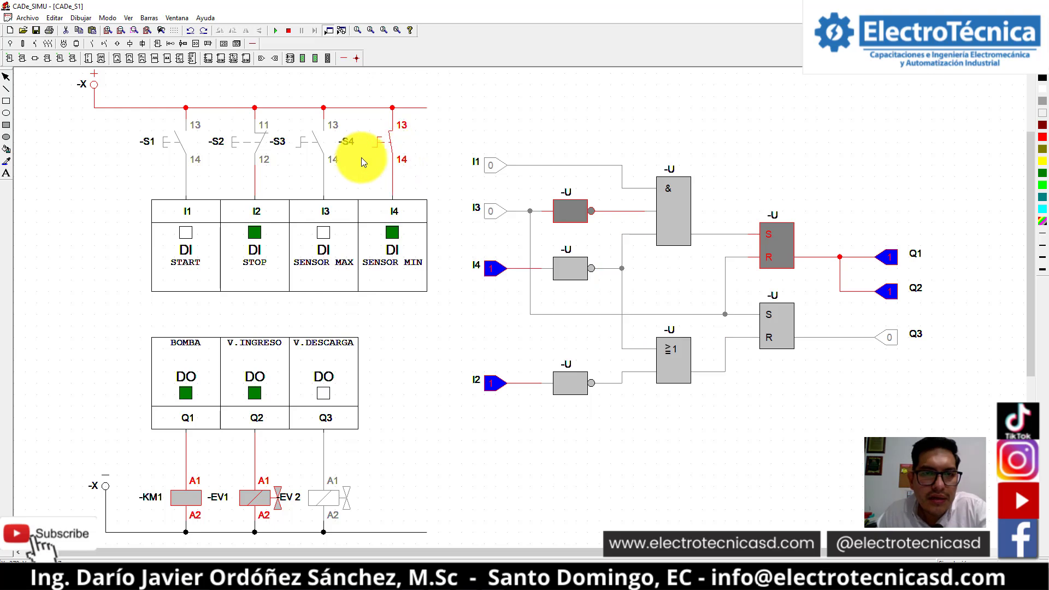
pyautogui.click(326, 149)
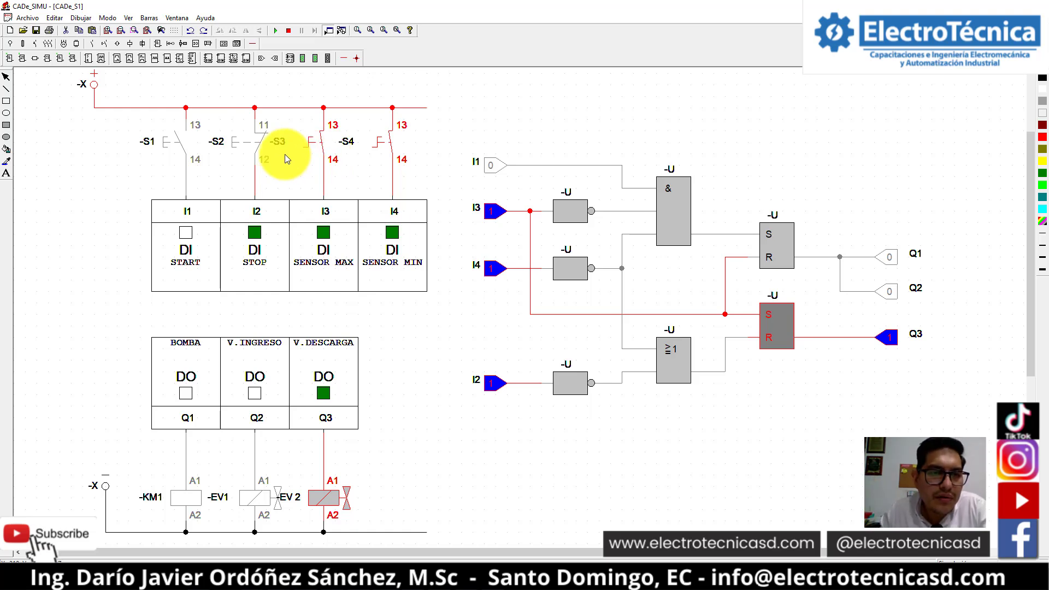
pyautogui.click(253, 152)
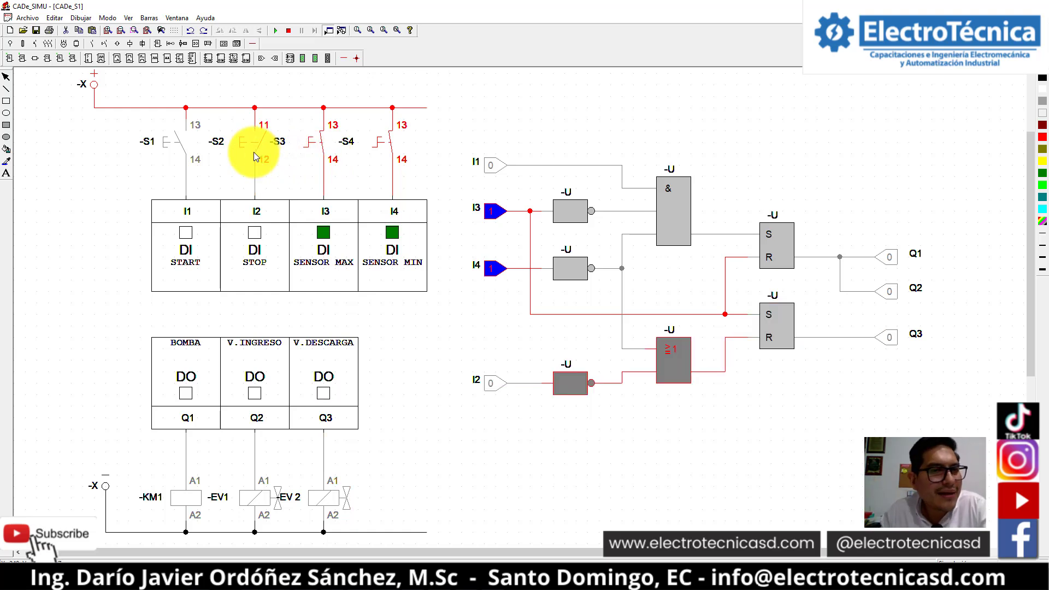
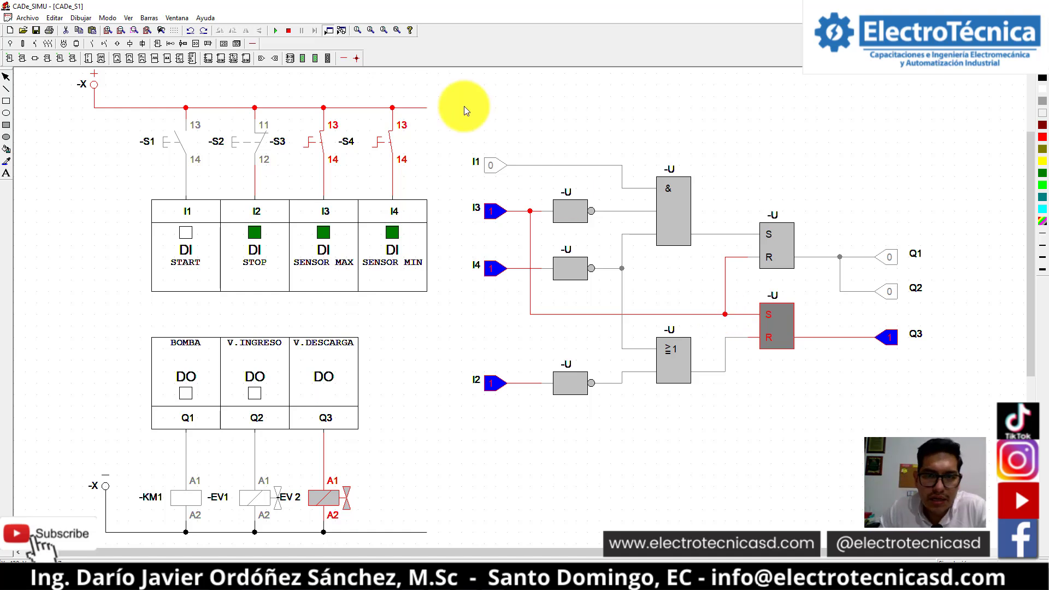
pyautogui.click(263, 143)
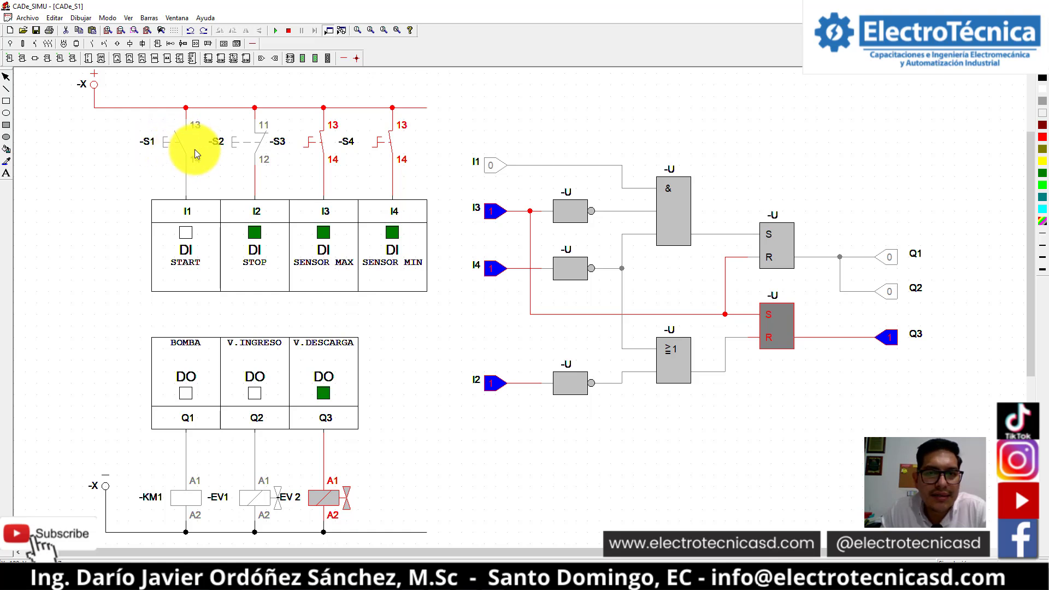
pyautogui.click(289, 32)
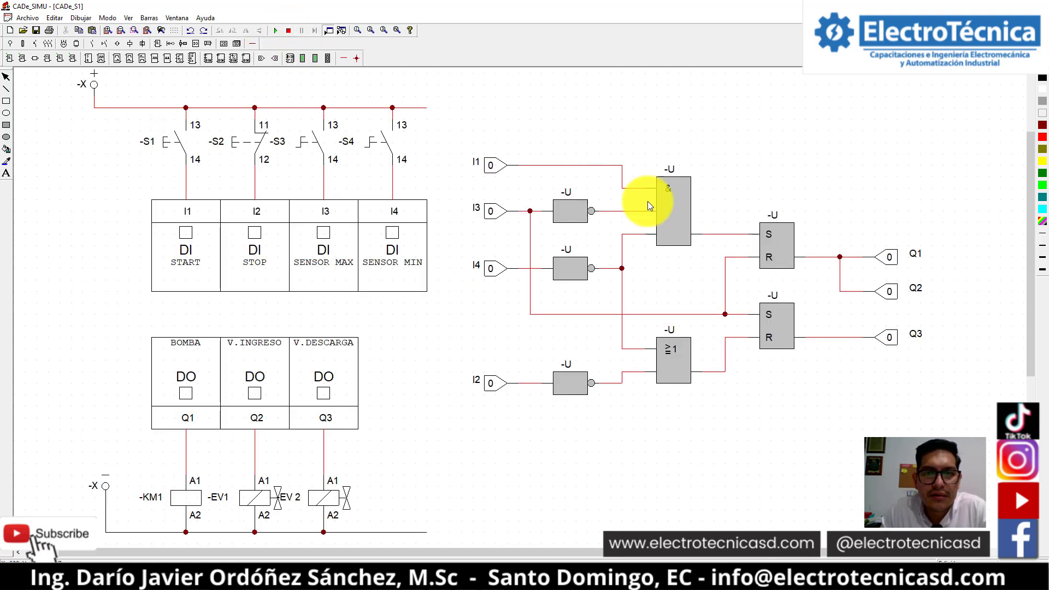
# - Delete the wire between the AND block's output and the S input of the latch driving Q1 and Q2
pyautogui.click(680, 205)
pyautogui.click(729, 235)
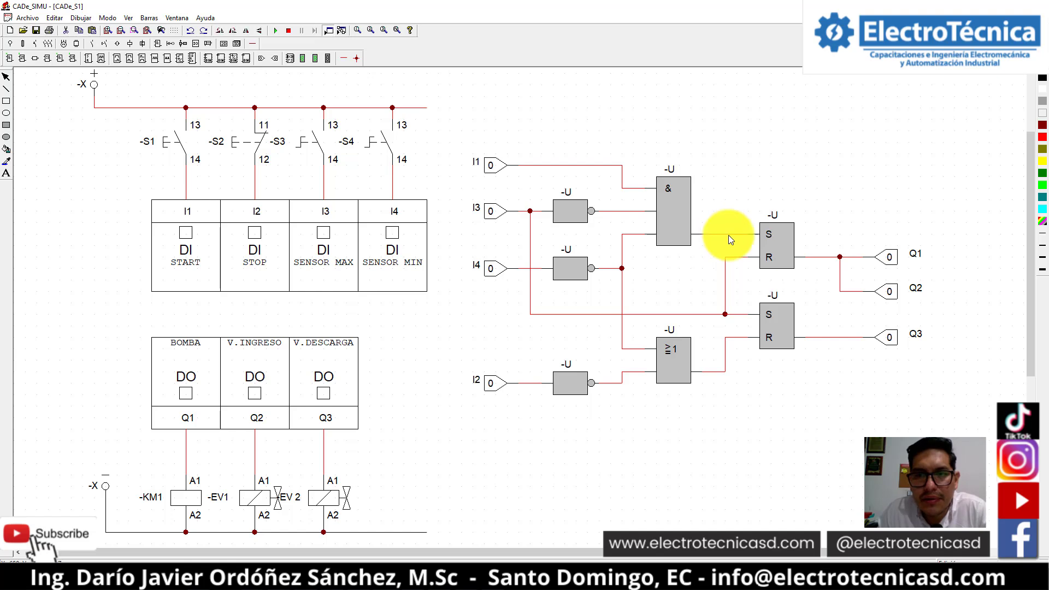
pyautogui.click(779, 252)
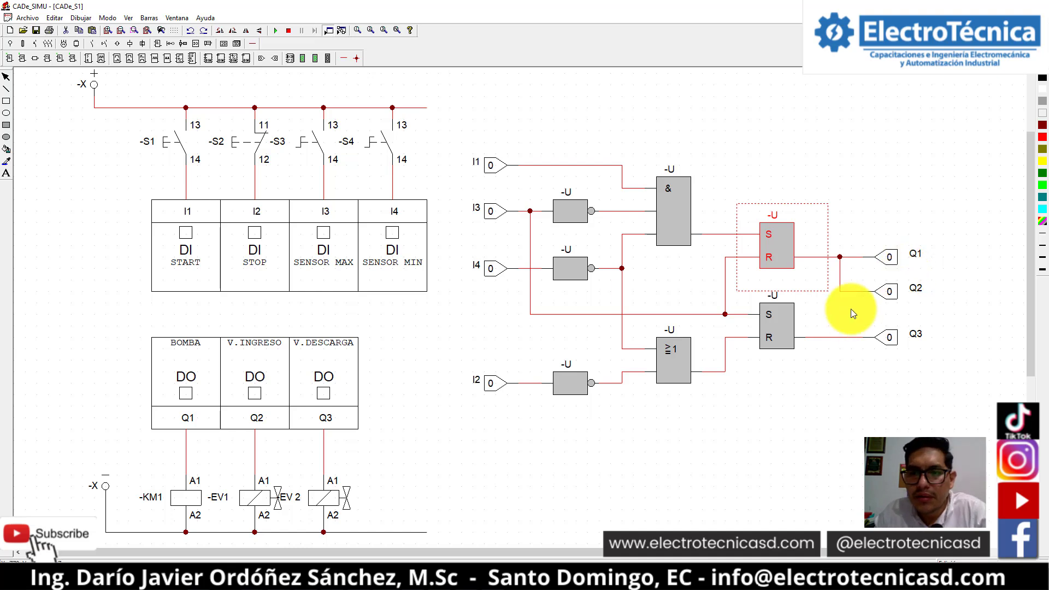
pyautogui.click(815, 173)
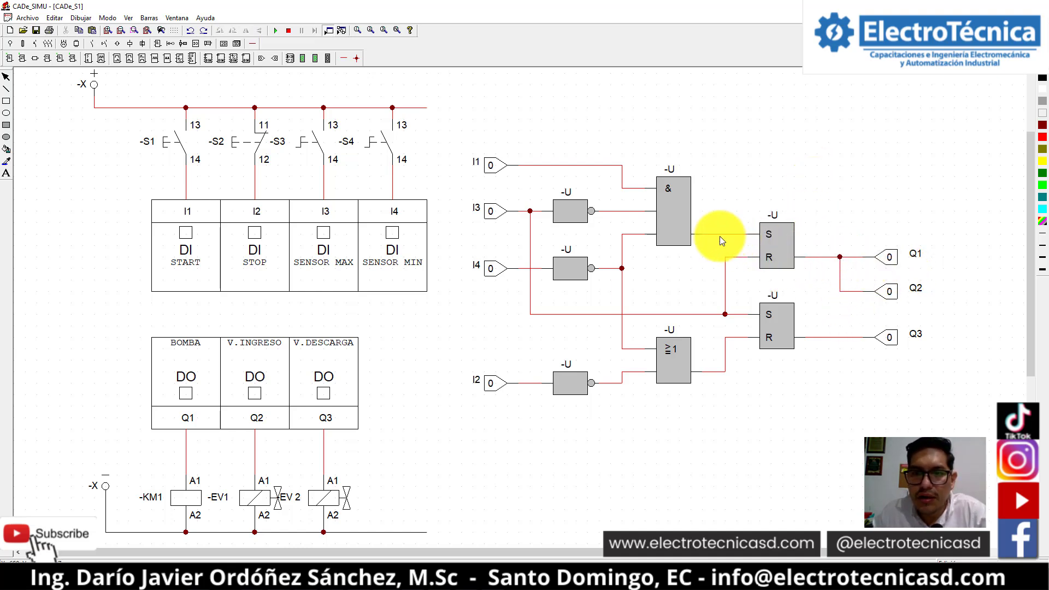
pyautogui.press('Delete')
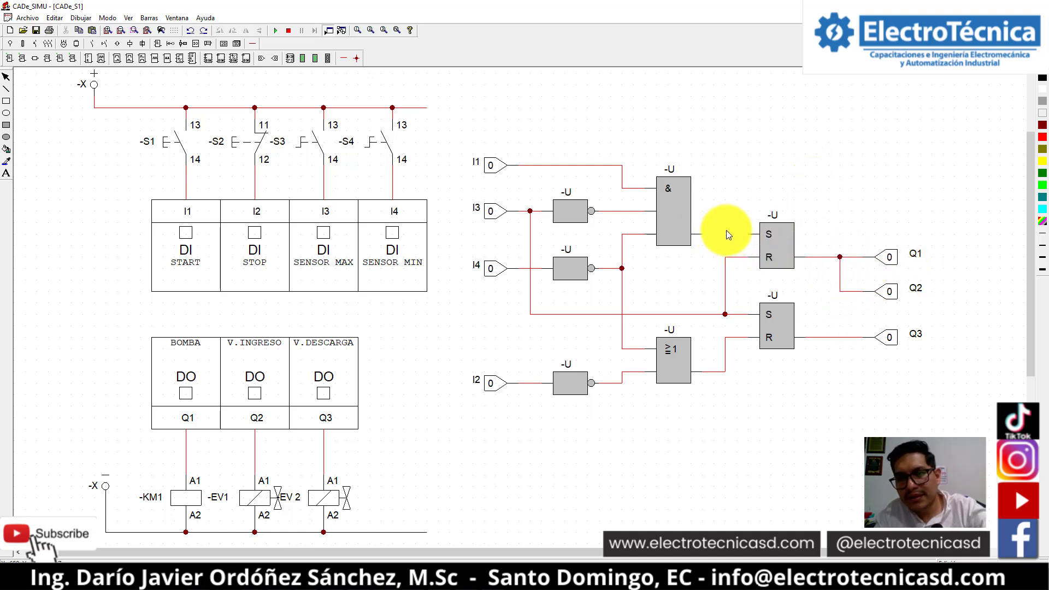
# - Place a third SR latch block and align it directly above the latch driving Q1 and Q2
pyautogui.click(102, 59)
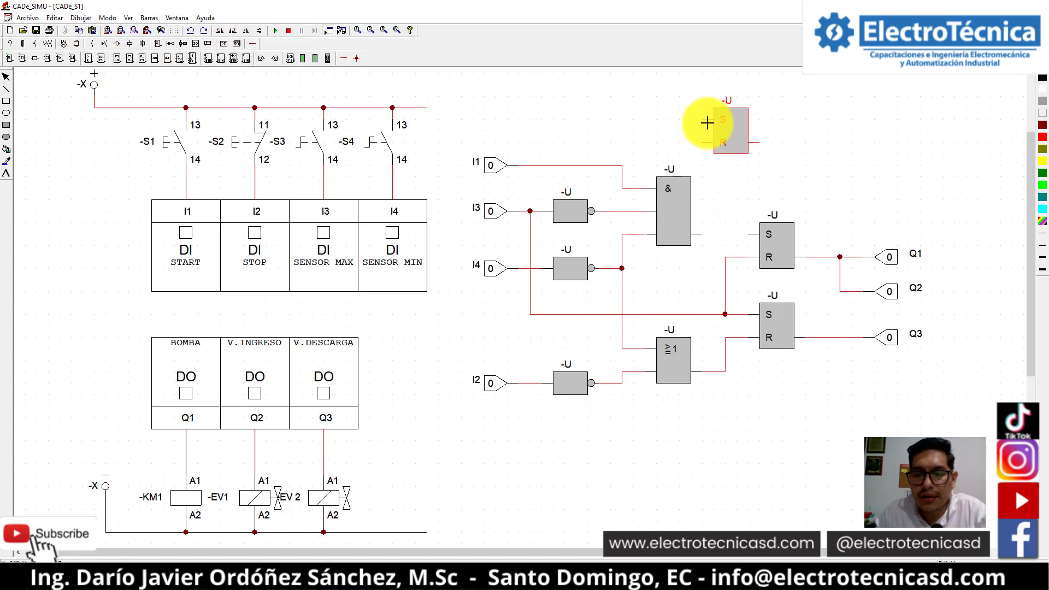
pyautogui.click(708, 122)
pyautogui.press('Escape')
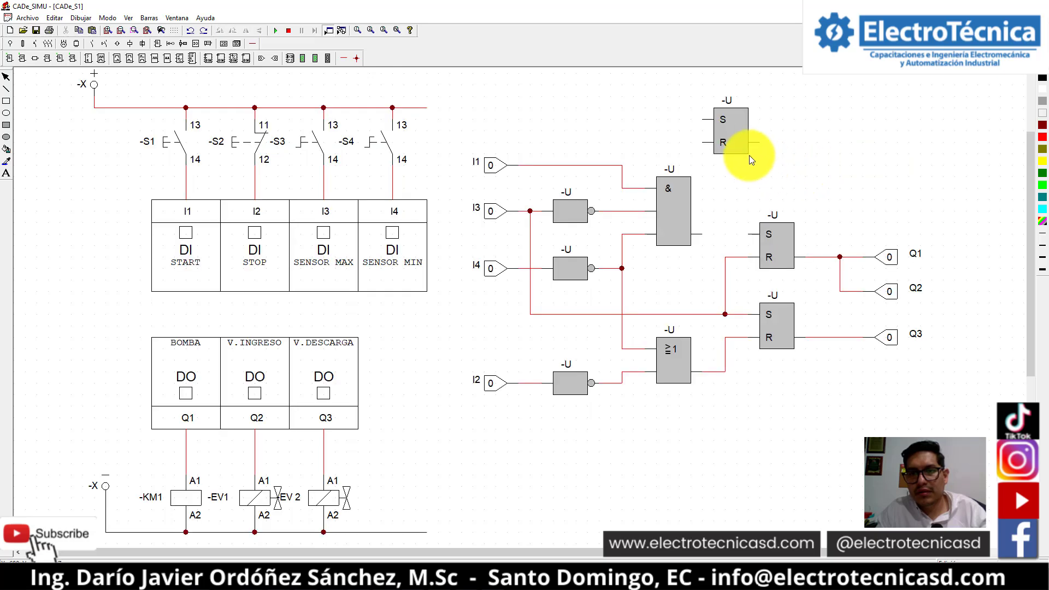
pyautogui.moveTo(728, 132); pyautogui.dragTo(778, 157)
pyautogui.click(986, 158)
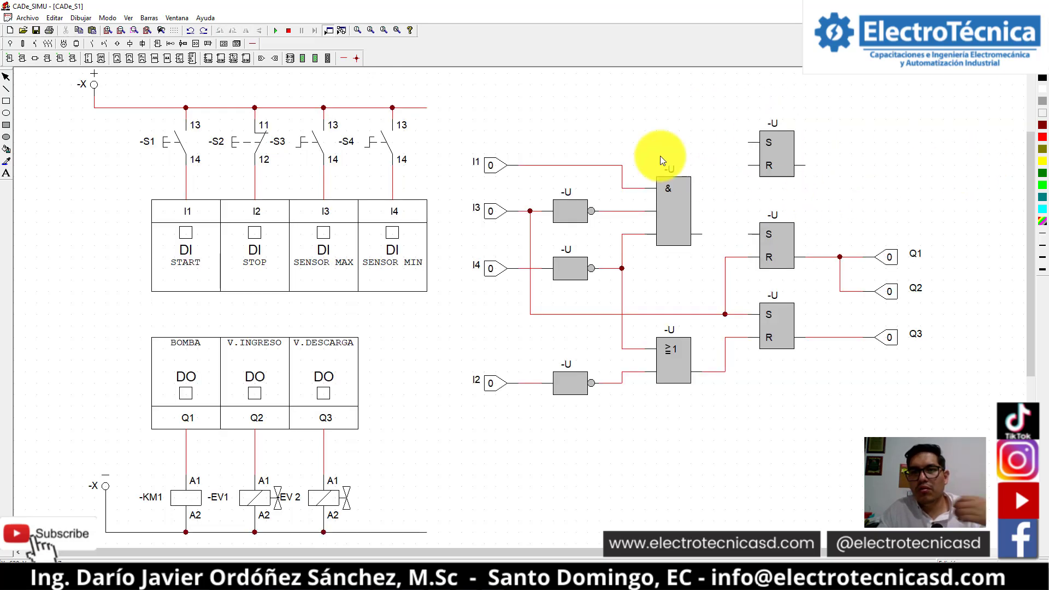
# - Wire the AND block's output to the S input of the new uppermost latch
pyautogui.click(344, 58)
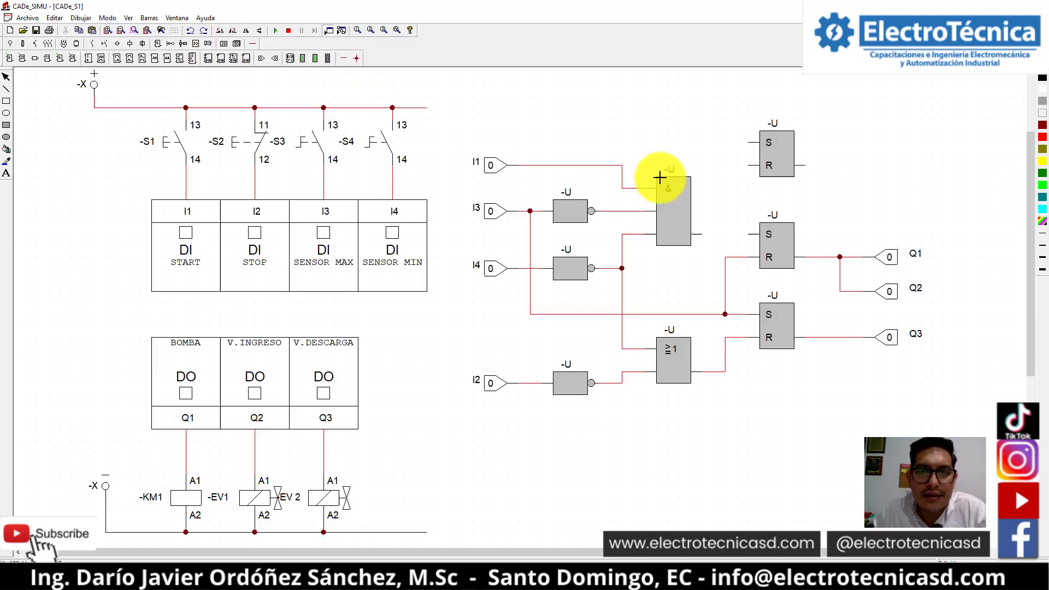
pyautogui.click(707, 232)
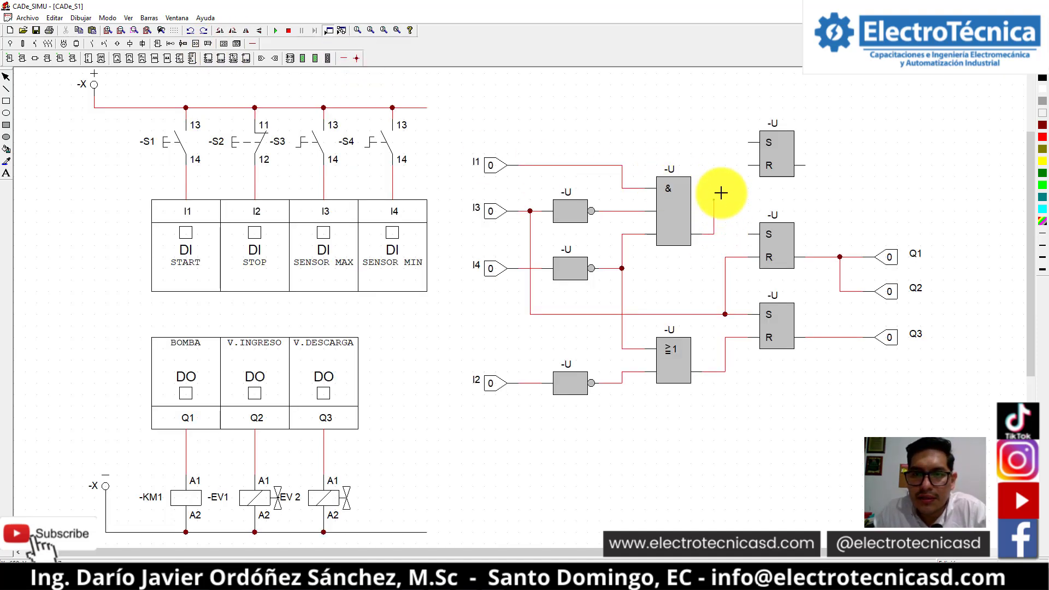
pyautogui.click(714, 143)
pyautogui.click(748, 143)
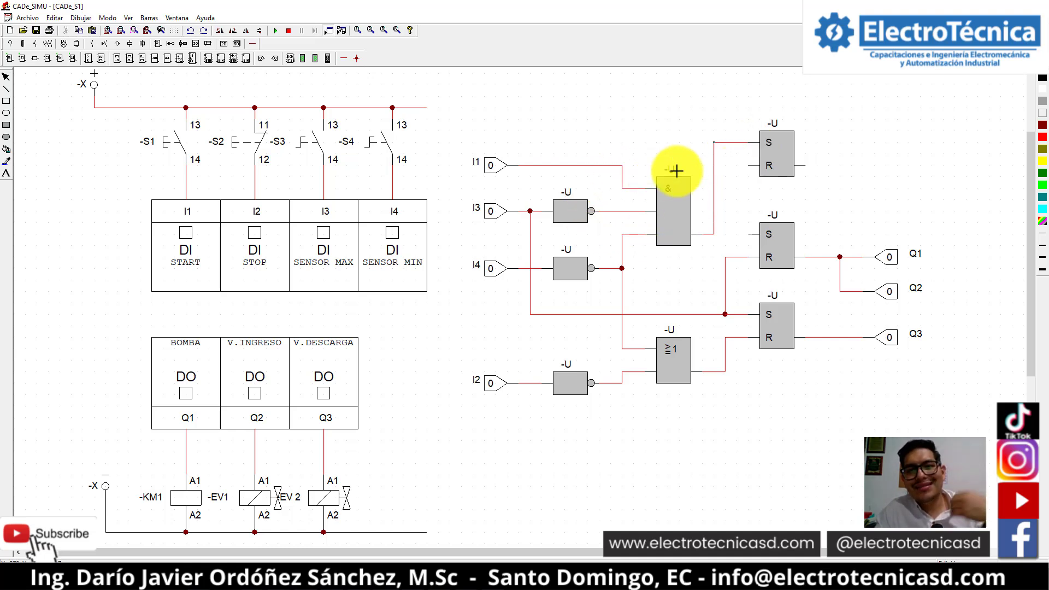
# - Wire the output of the uppermost latch to the S input of the latch driving Q1 and Q2
pyautogui.click(805, 166)
pyautogui.click(818, 166)
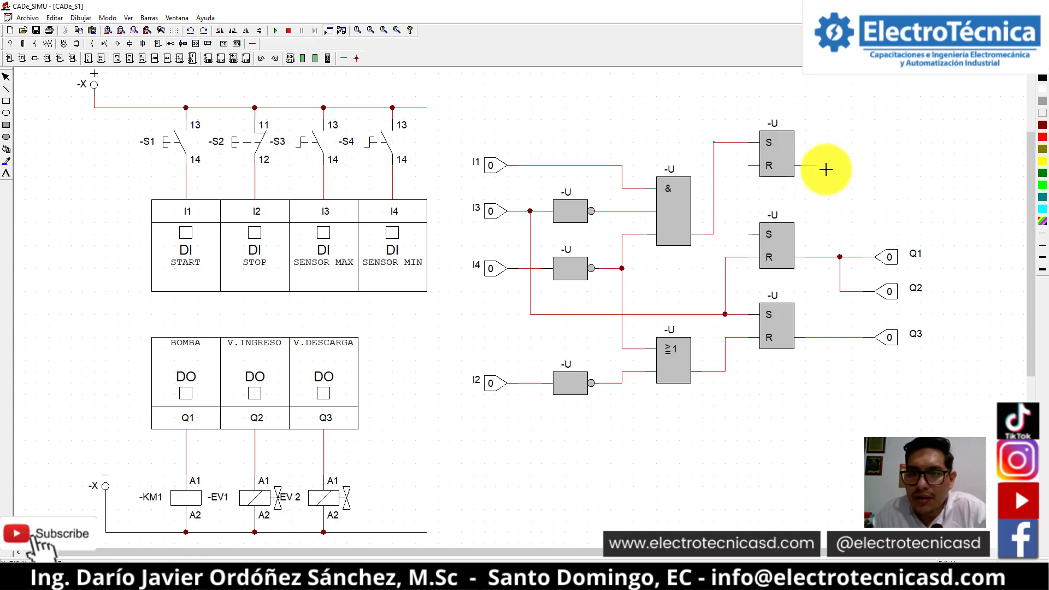
pyautogui.click(737, 199)
pyautogui.click(754, 235)
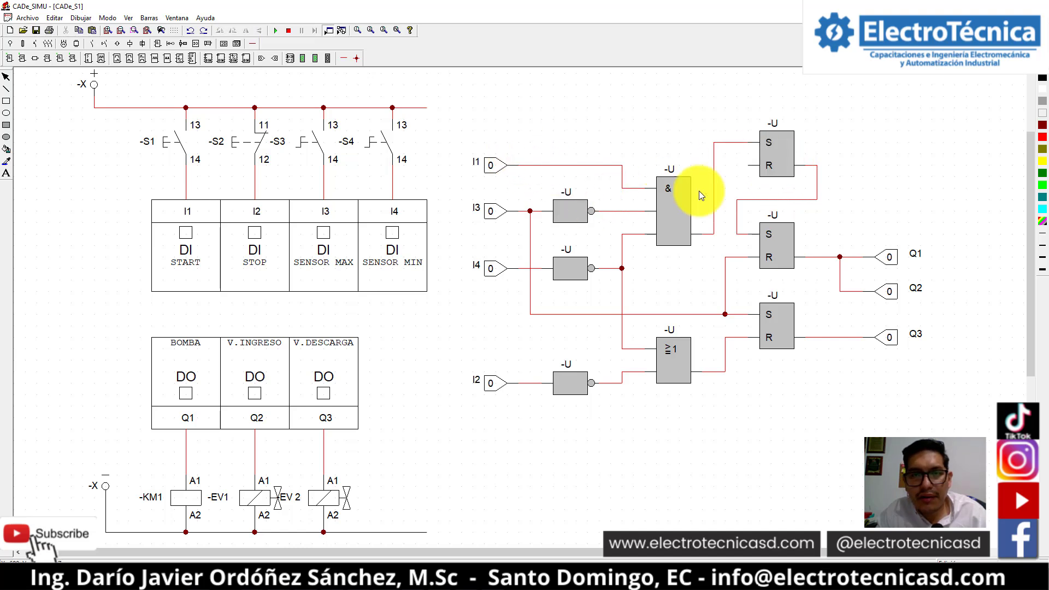
pyautogui.click(774, 154)
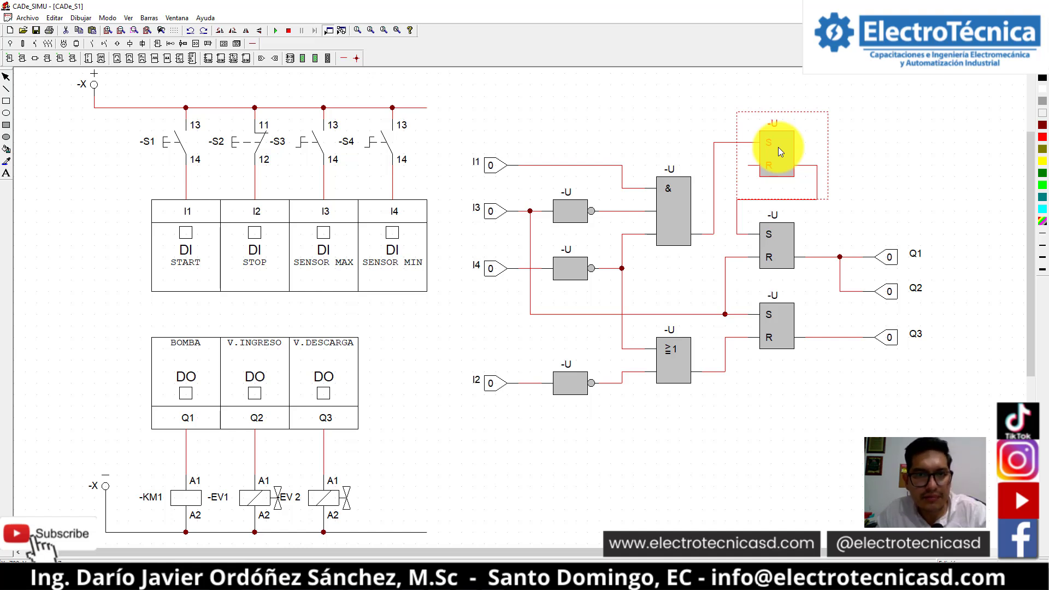
pyautogui.click(869, 153)
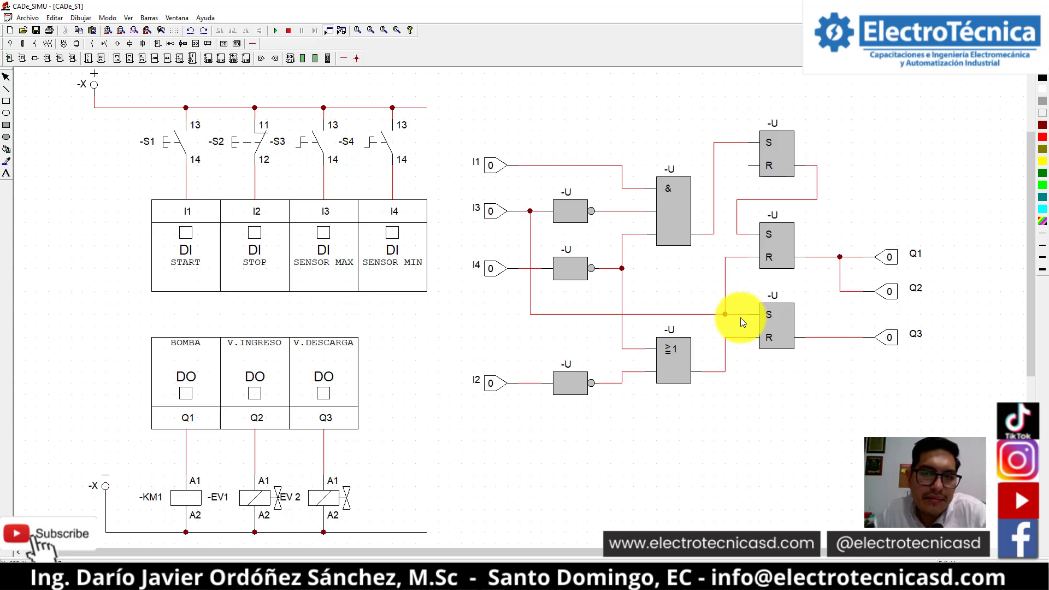
# - Reroute the R input of the latch driving Q1 and Q2 to a branch on the I3 line just before the OR block
pyautogui.click(725, 290)
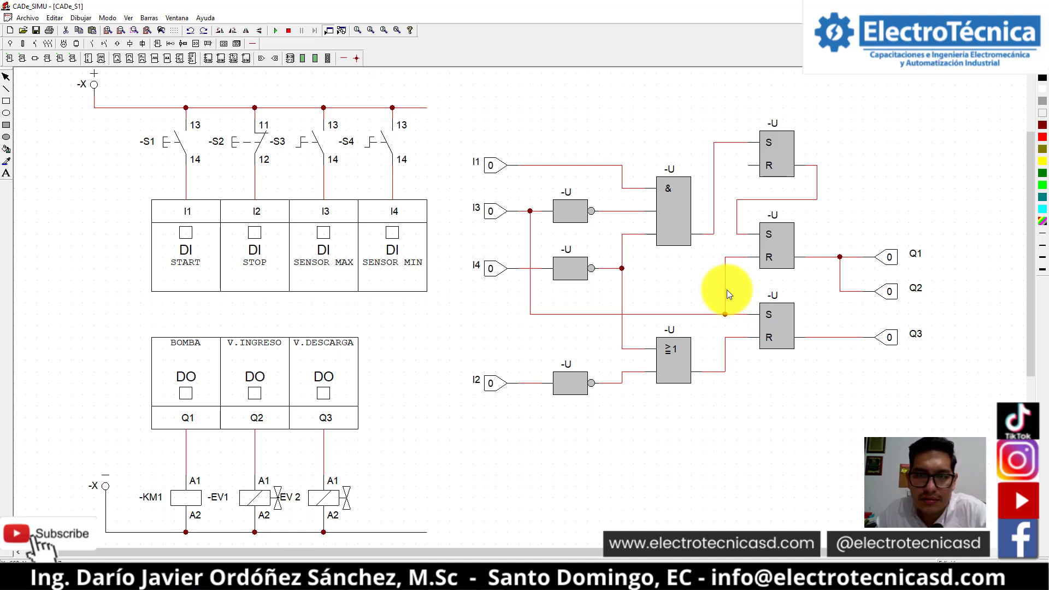
pyautogui.press('Delete')
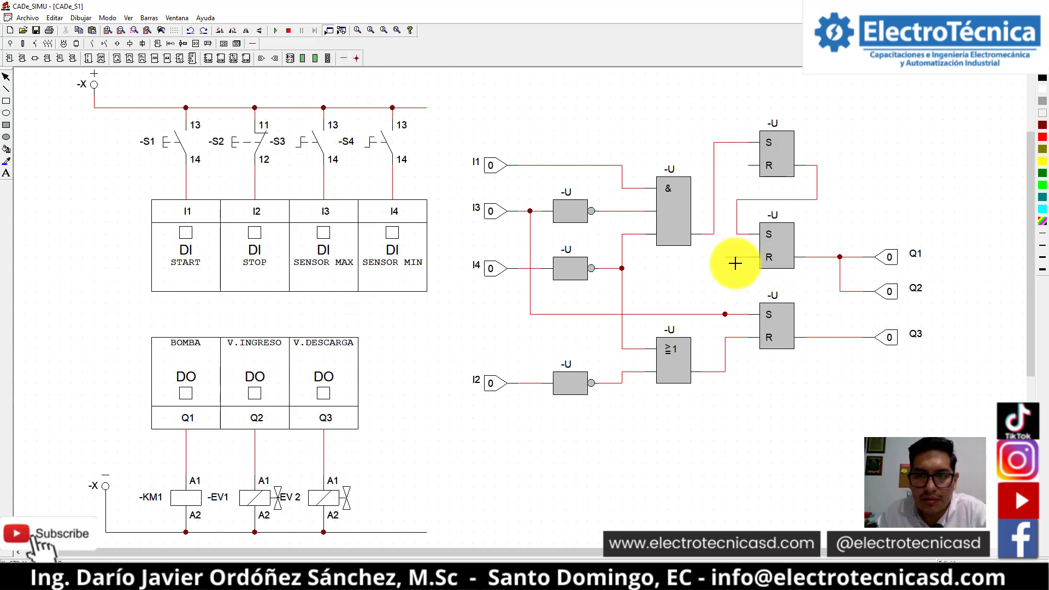
pyautogui.moveTo(733, 262)
pyautogui.mouseDown()
pyautogui.moveTo(629, 264)
pyautogui.moveTo(646, 317)
pyautogui.moveTo(733, 326)
pyautogui.moveTo(727, 315)
pyautogui.mouseUp()
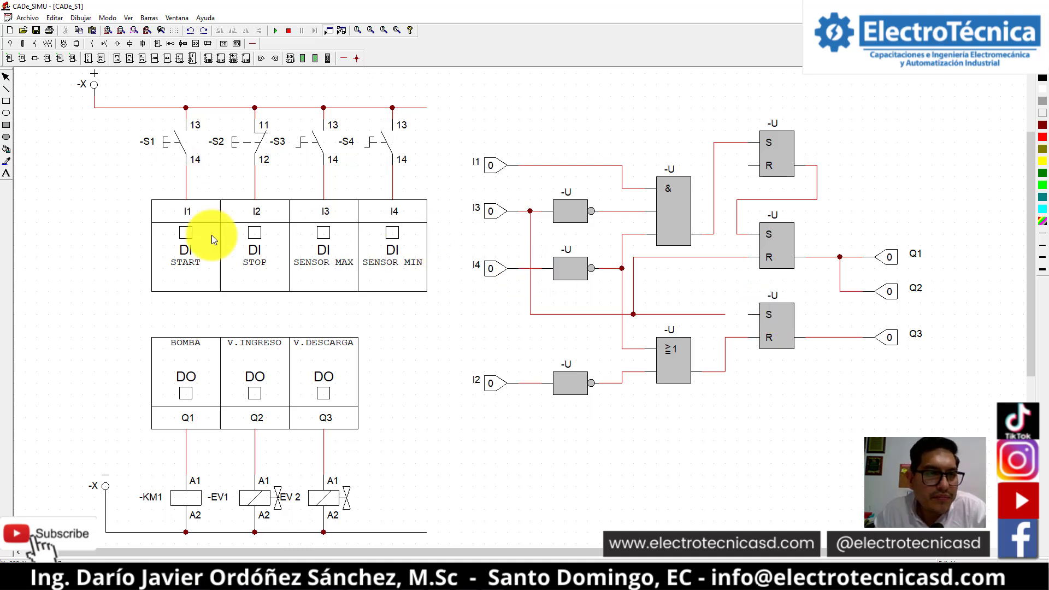
# - Place a two-input AND block in free space below the latches and redraw the I3 line so it ends at the new branch point
pyautogui.click(10, 58)
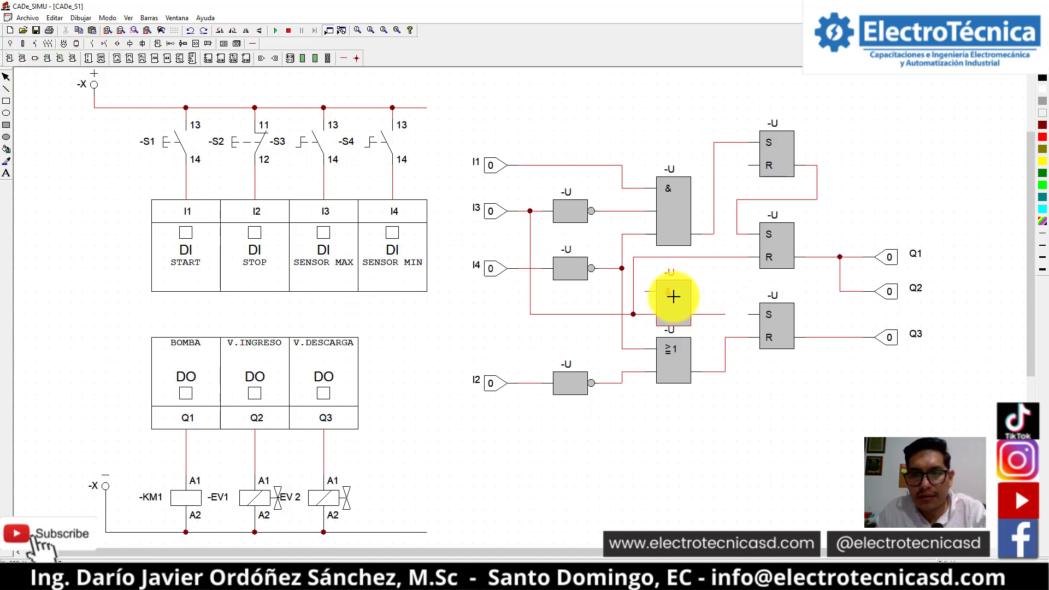
pyautogui.click(782, 417)
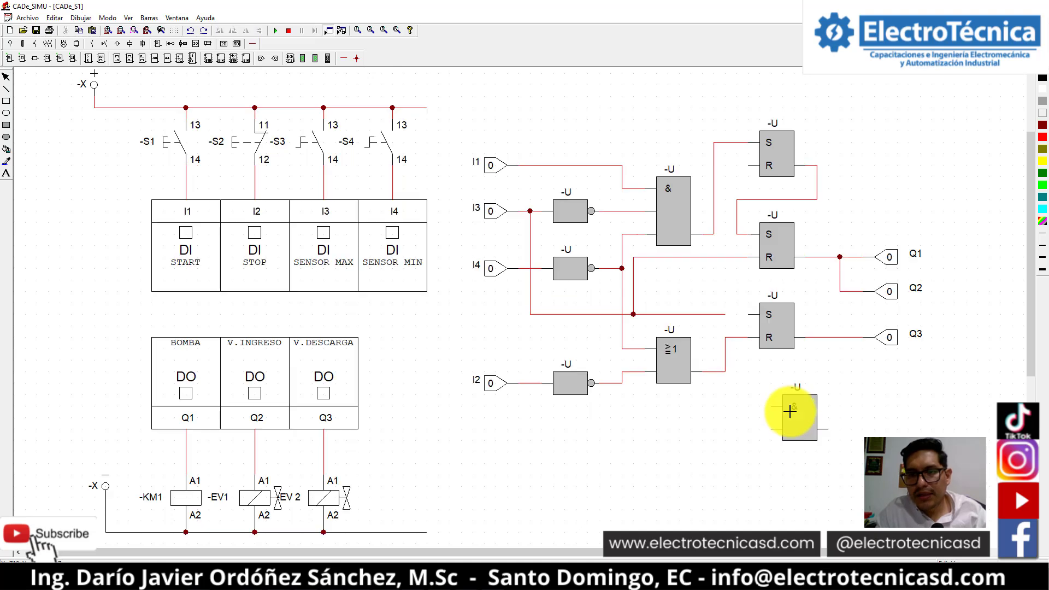
pyautogui.click(710, 317)
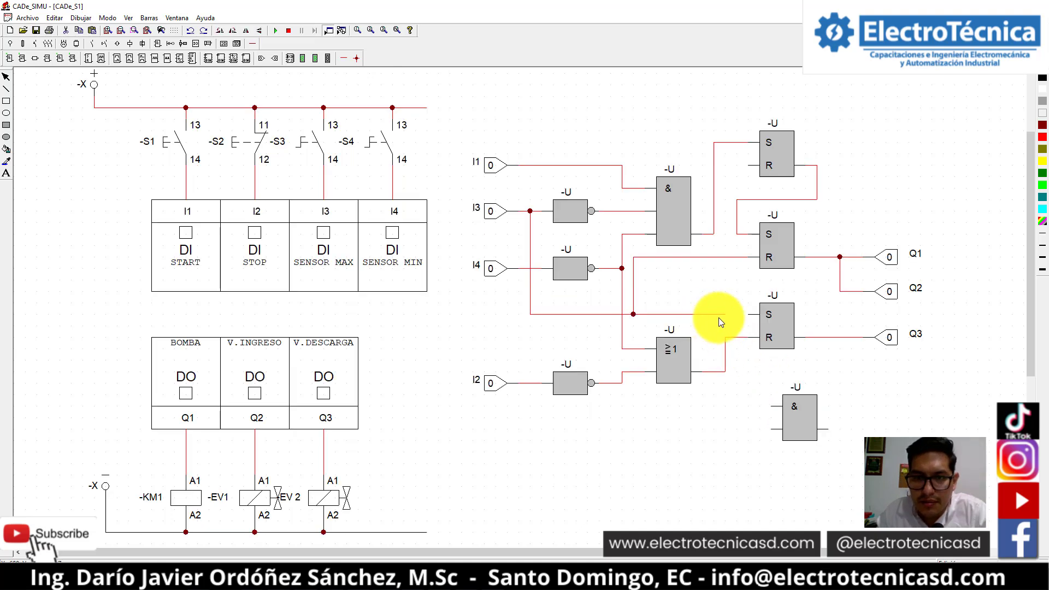
pyautogui.press('Delete')
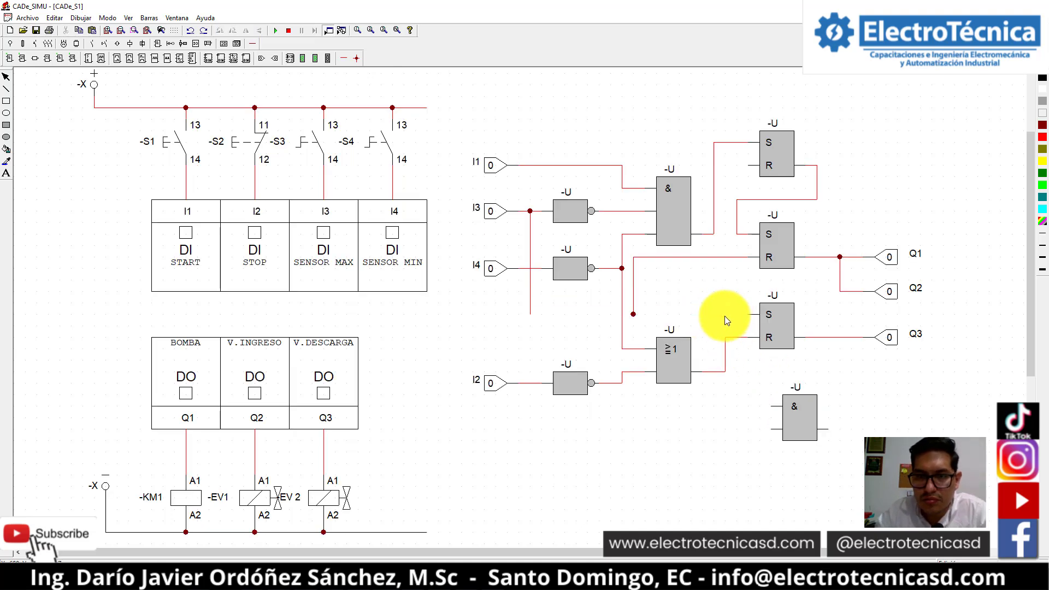
pyautogui.click(344, 58)
pyautogui.moveTo(531, 314); pyautogui.dragTo(633, 315)
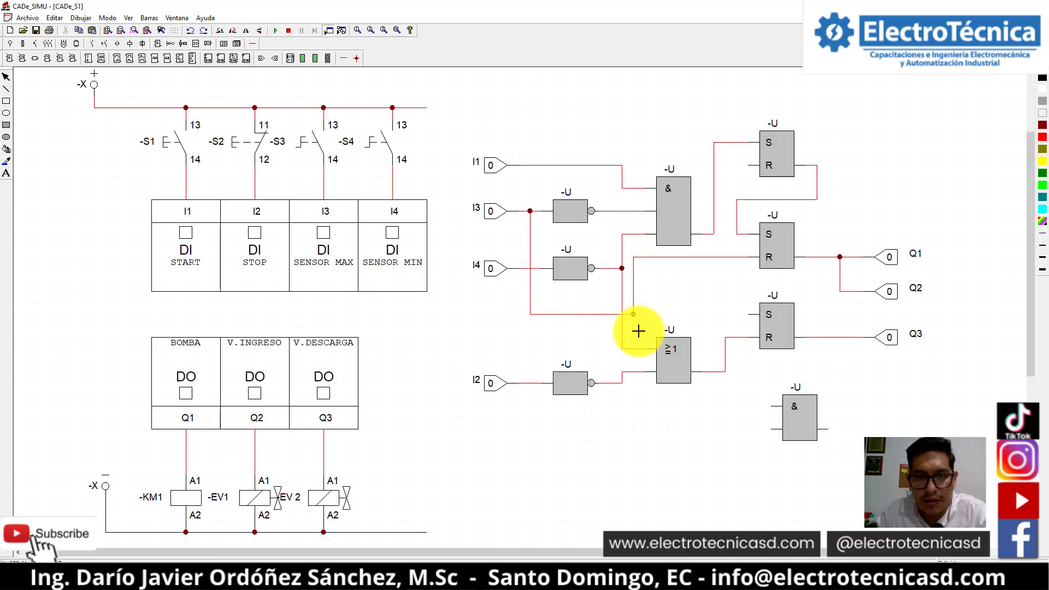
# - Move the new AND block between the I3 branch and the Q3 latch, wiring its lower input to I3 and its output to that latch's S
pyautogui.moveTo(790, 415)
pyautogui.mouseDown()
pyautogui.moveTo(733, 328)
pyautogui.moveTo(683, 296)
pyautogui.moveTo(678, 306)
pyautogui.mouseUp()
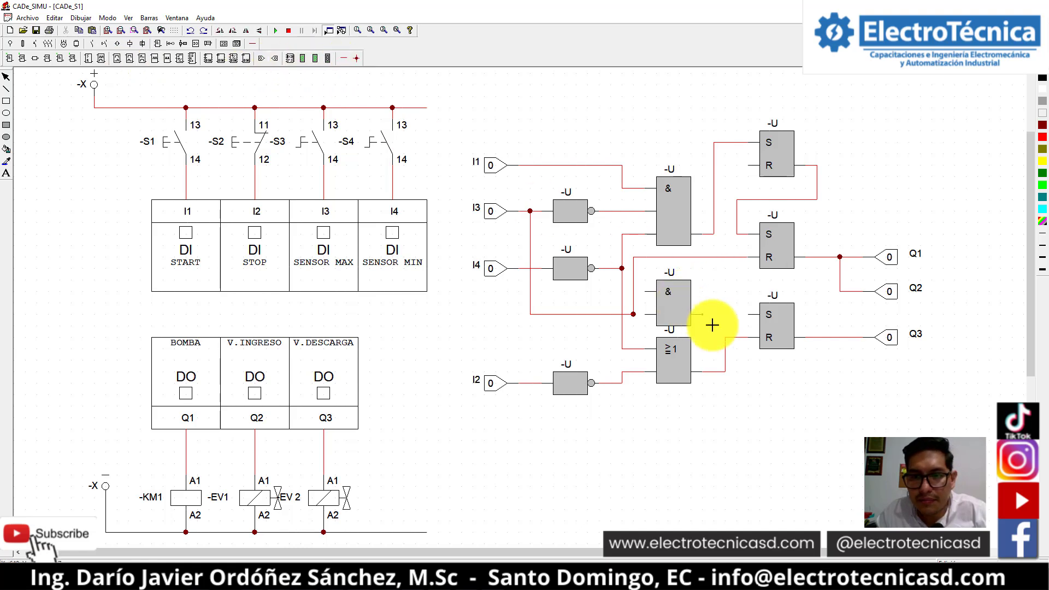
pyautogui.moveTo(704, 316); pyautogui.dragTo(750, 315)
pyautogui.moveTo(646, 324); pyautogui.dragTo(656, 314)
pyautogui.rightClick(776, 401)
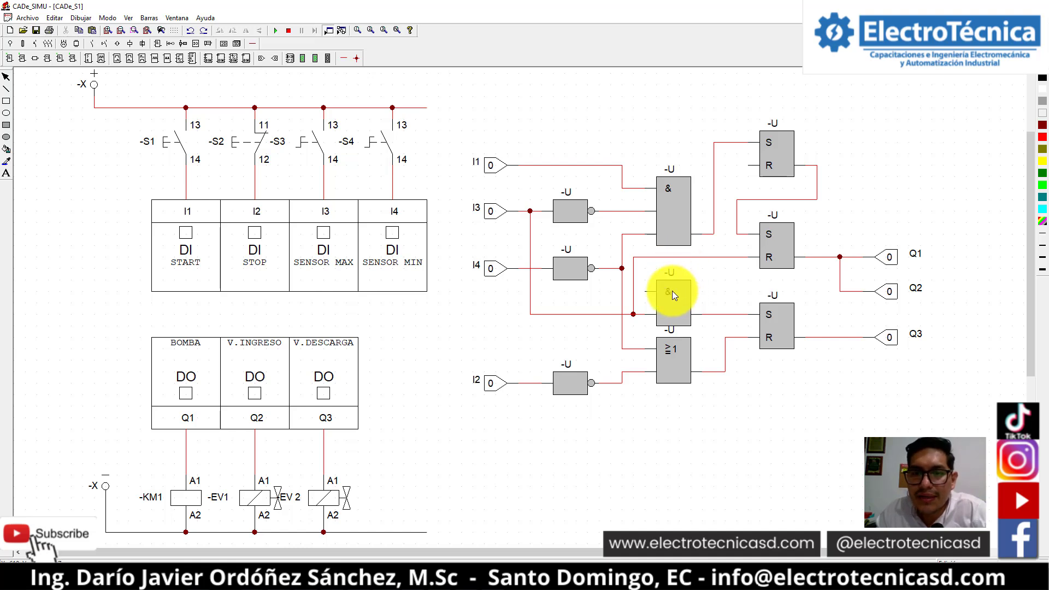
pyautogui.click(729, 317)
pyautogui.press('Delete')
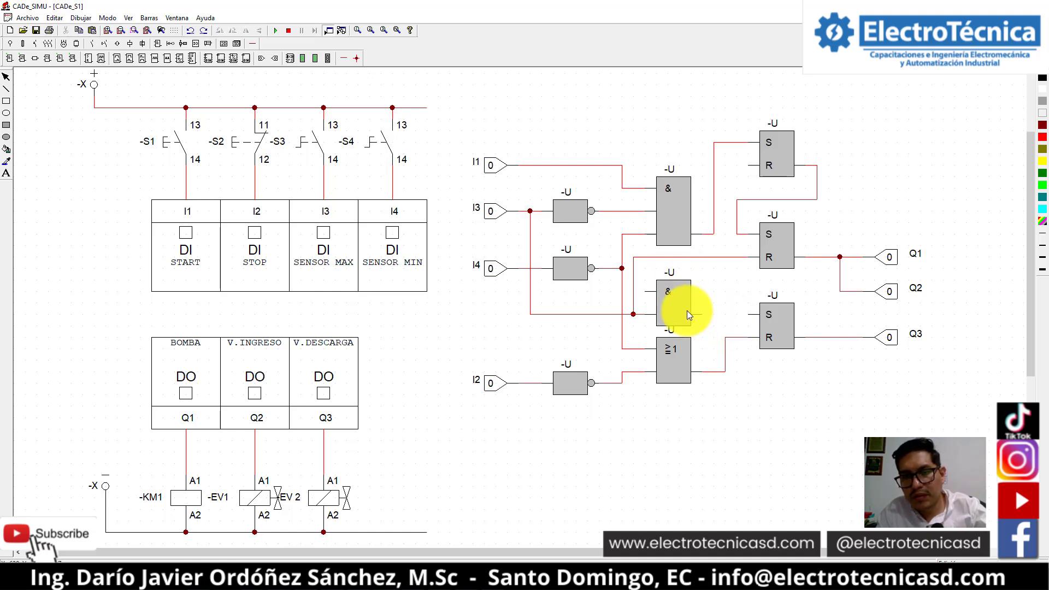
pyautogui.moveTo(687, 310); pyautogui.dragTo(752, 315)
pyautogui.click(341, 61)
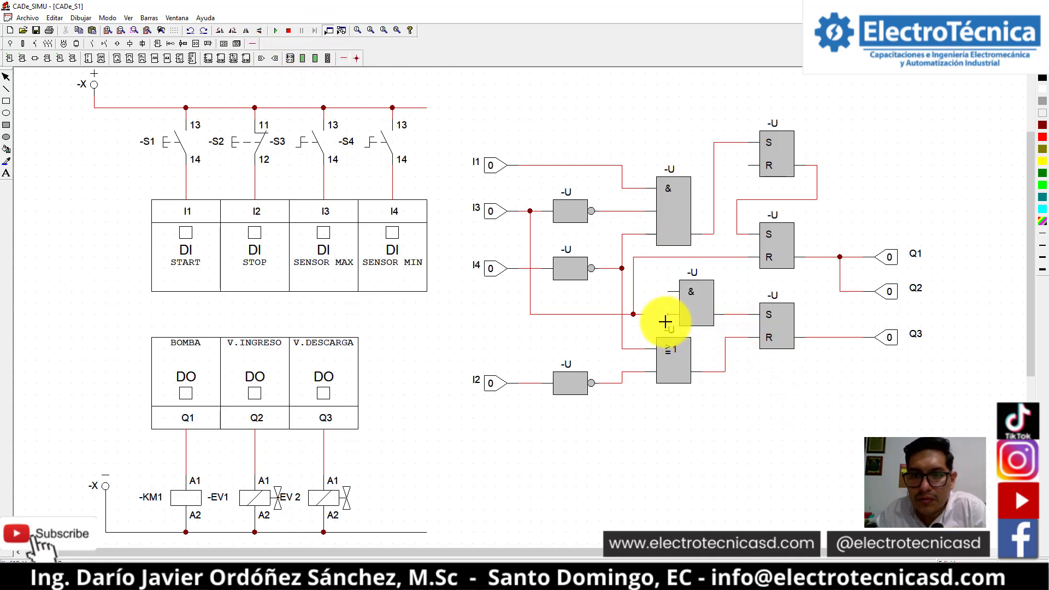
pyautogui.click(356, 58)
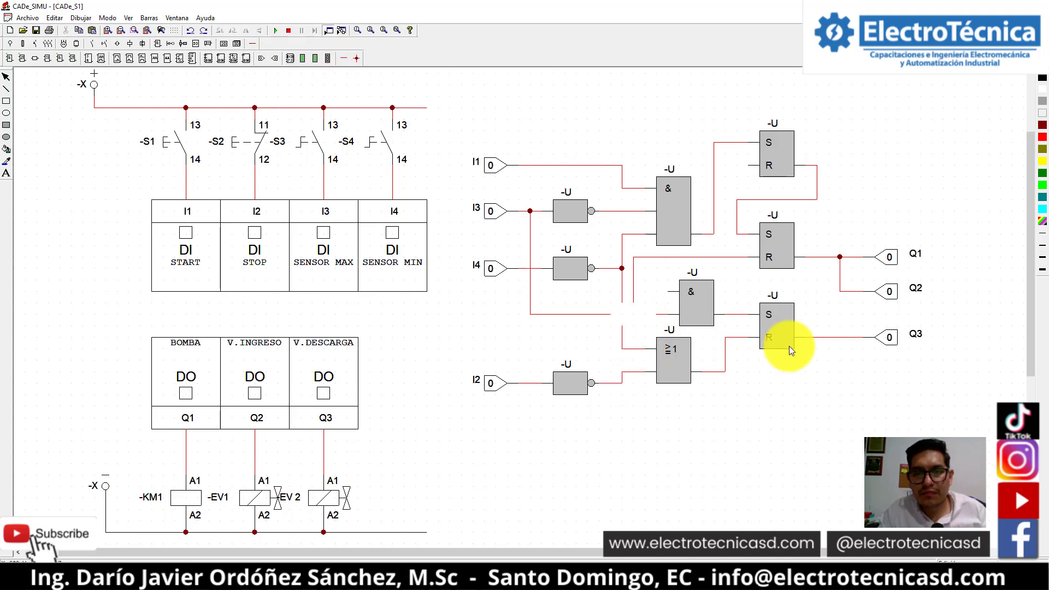
# - Wire the two-input AND block's upper input to the uppermost latch's output line and add a connection node where they meet
pyautogui.click(775, 158)
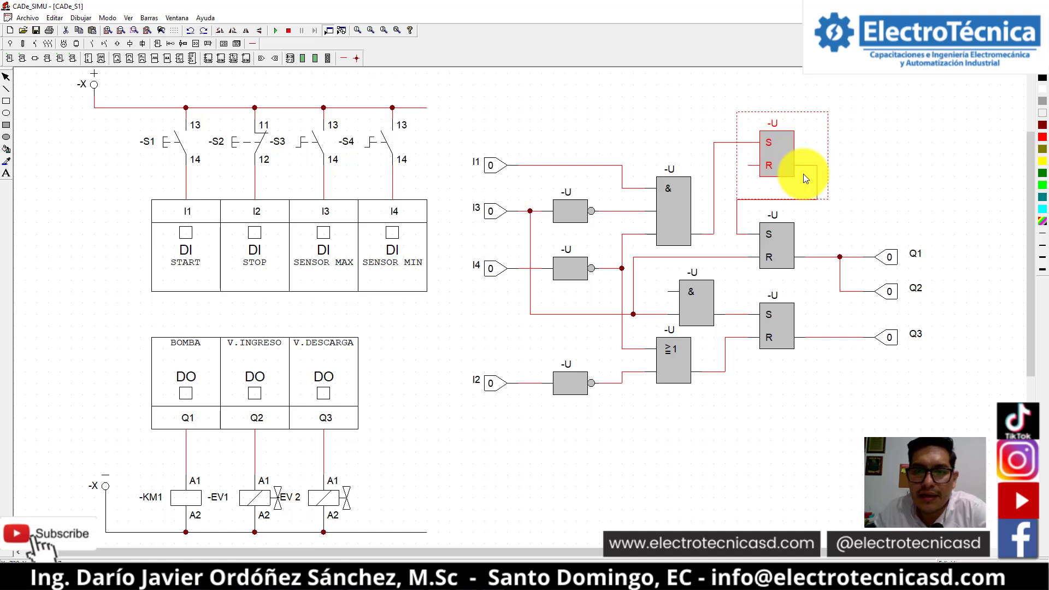
pyautogui.click(833, 151)
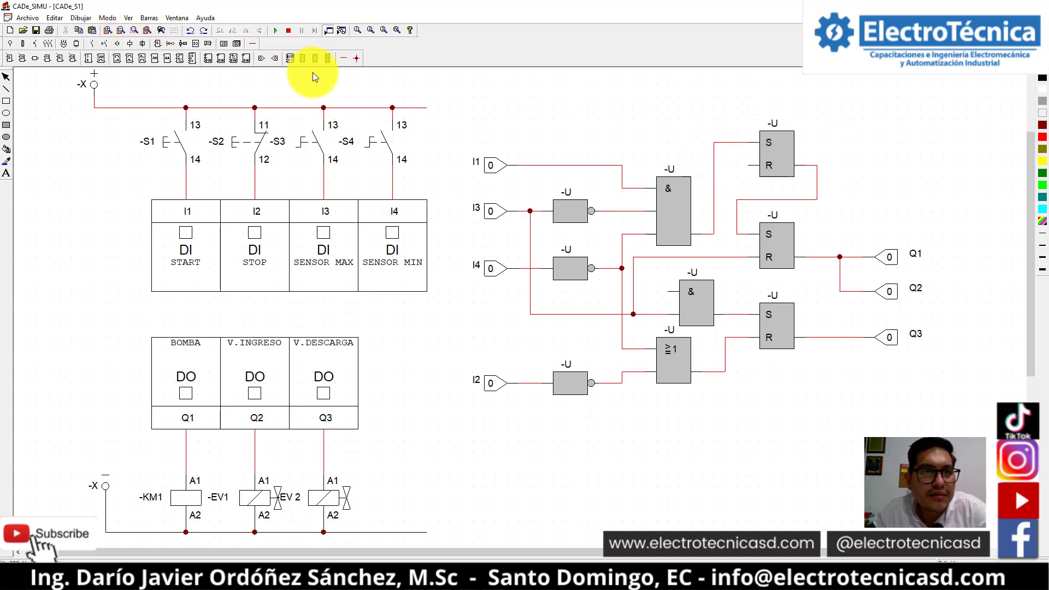
pyautogui.click(342, 60)
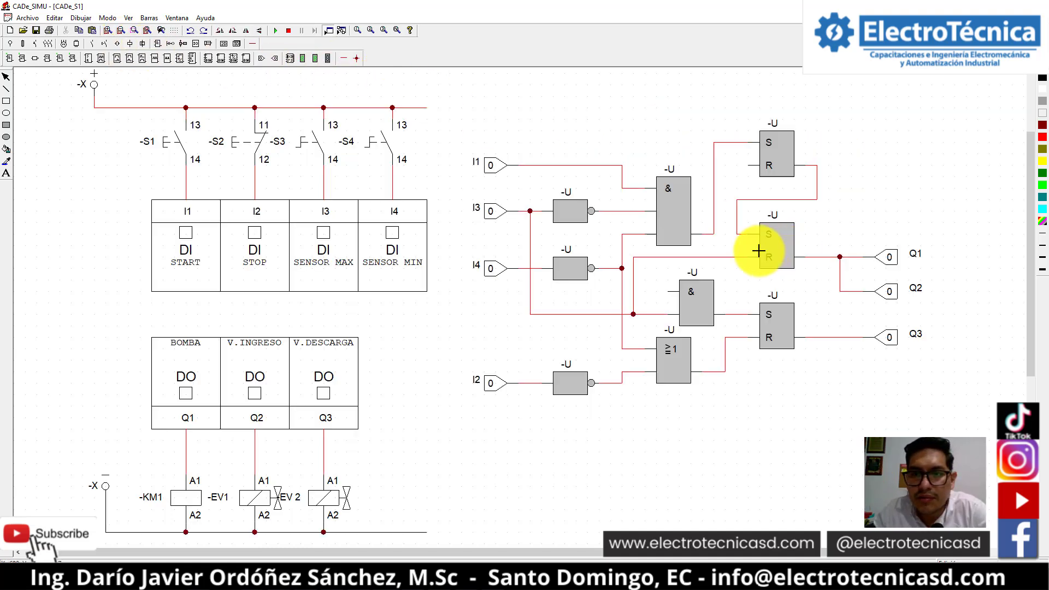
pyautogui.click(657, 291)
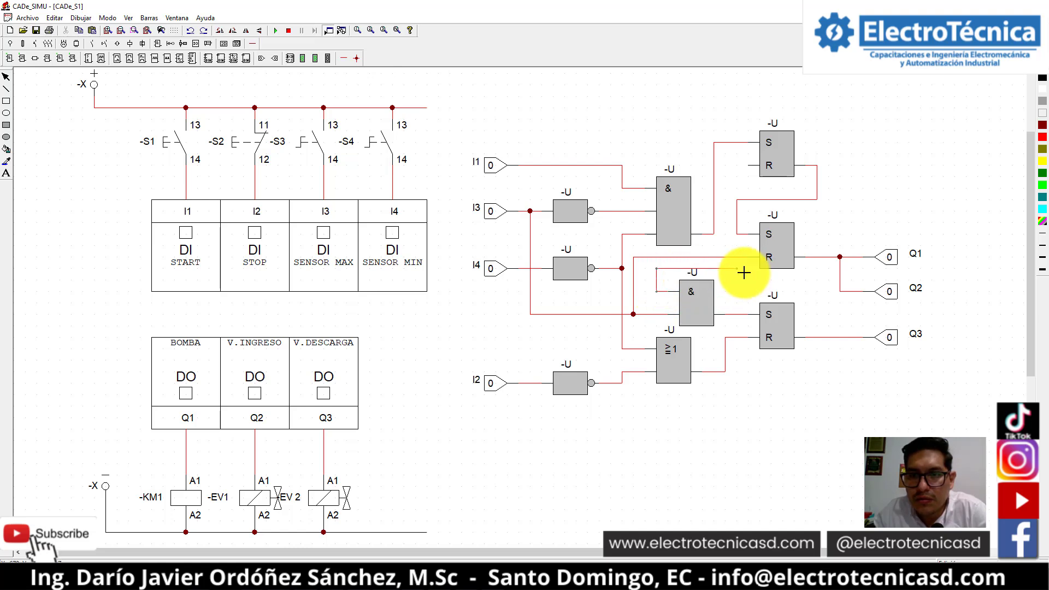
pyautogui.click(763, 240)
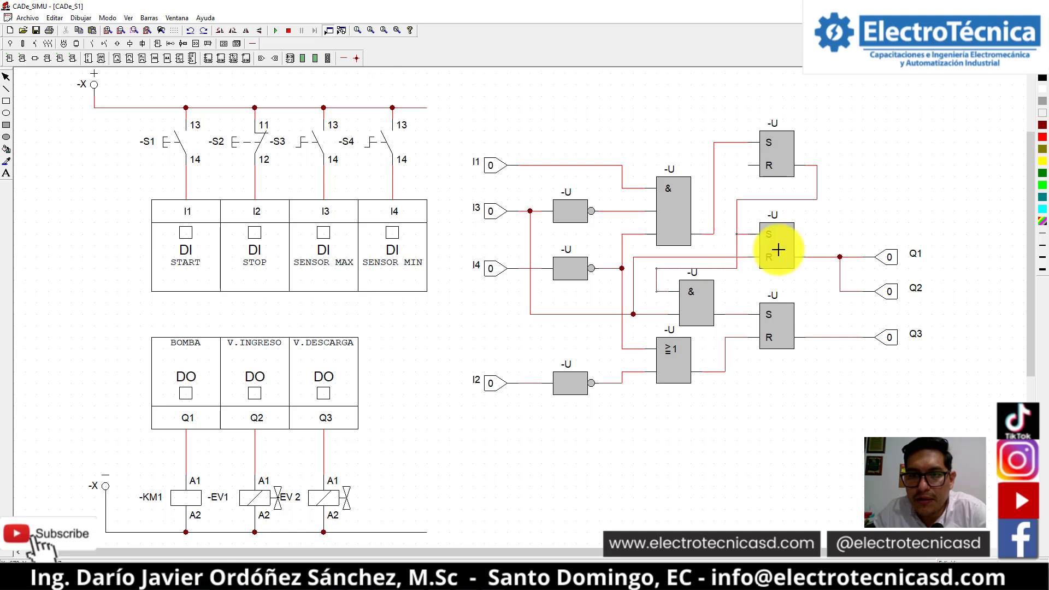
pyautogui.click(356, 58)
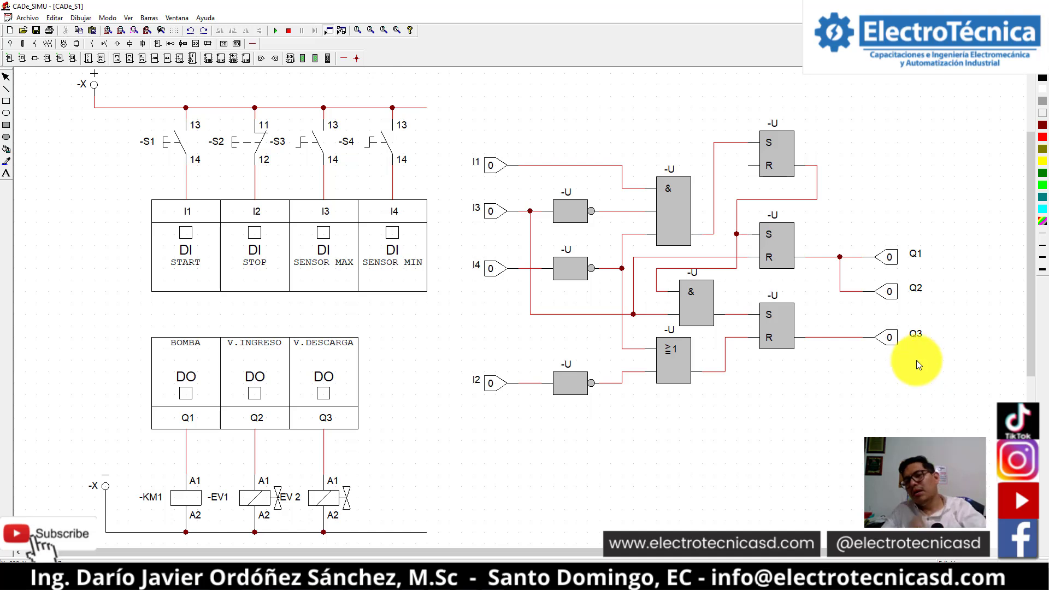
# - Simulate START and closing sensors S4 and S3, test STOP during discharge, and end the simulation
pyautogui.click(276, 30)
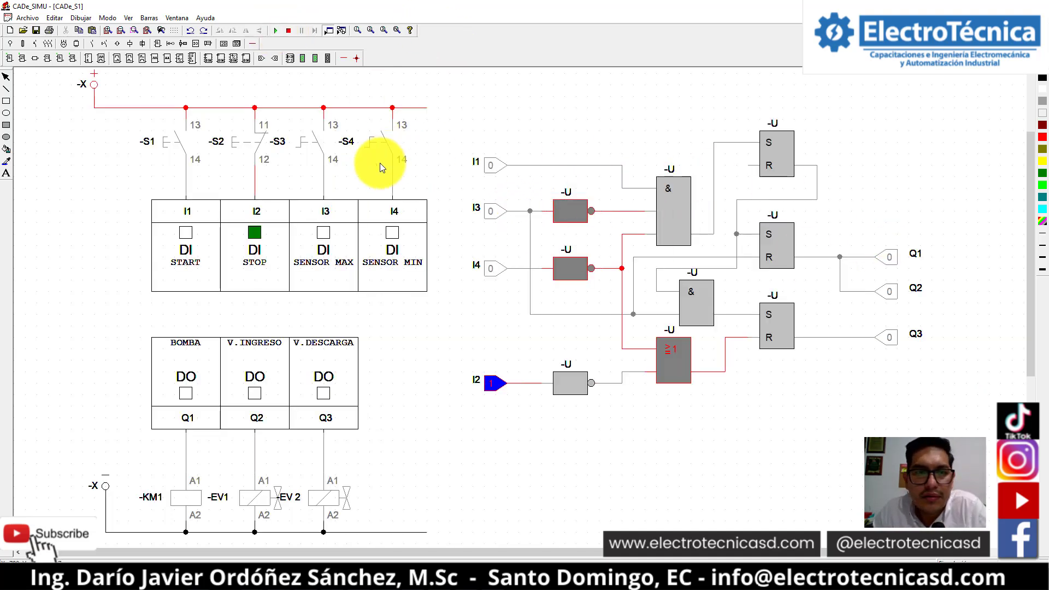
pyautogui.click(184, 147)
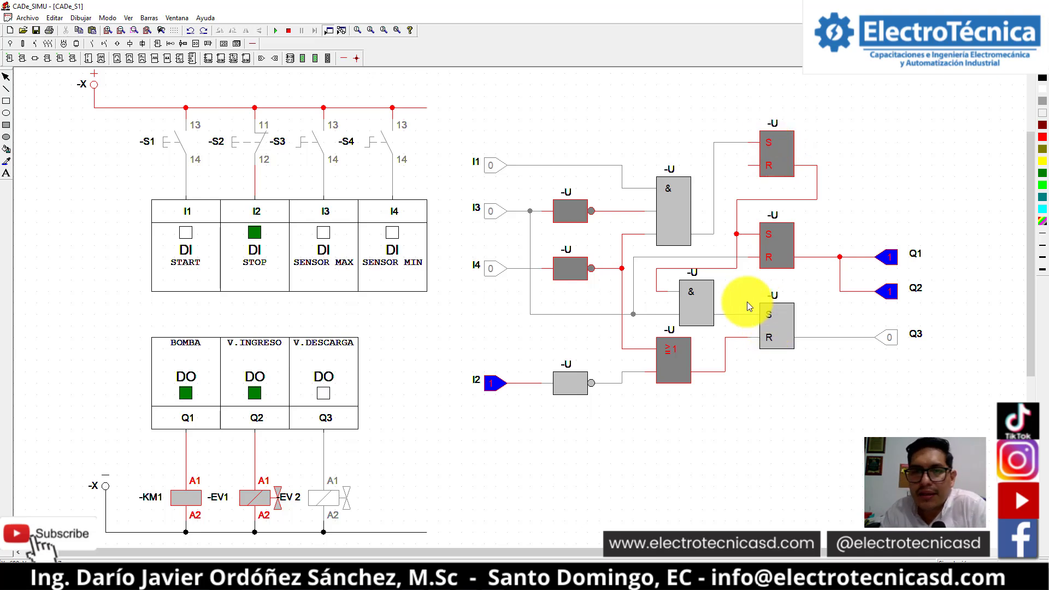
pyautogui.click(380, 144)
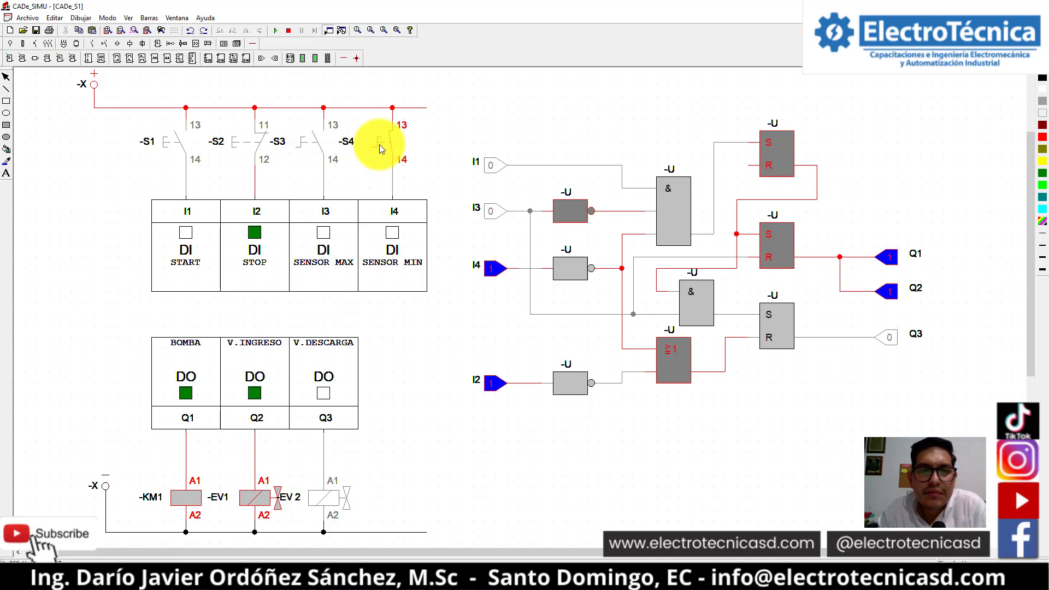
pyautogui.click(333, 157)
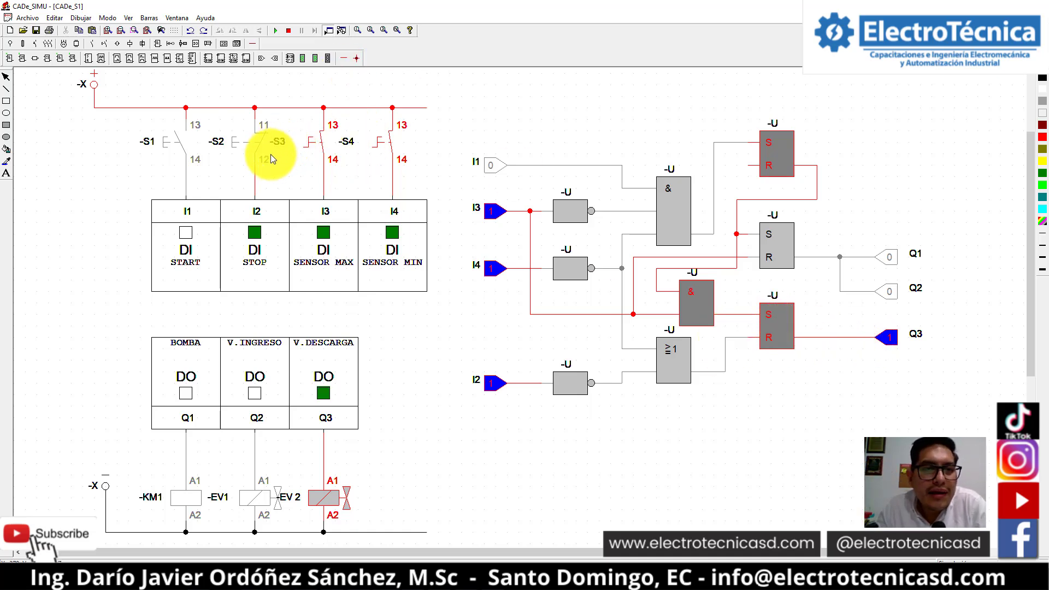
pyautogui.click(254, 150)
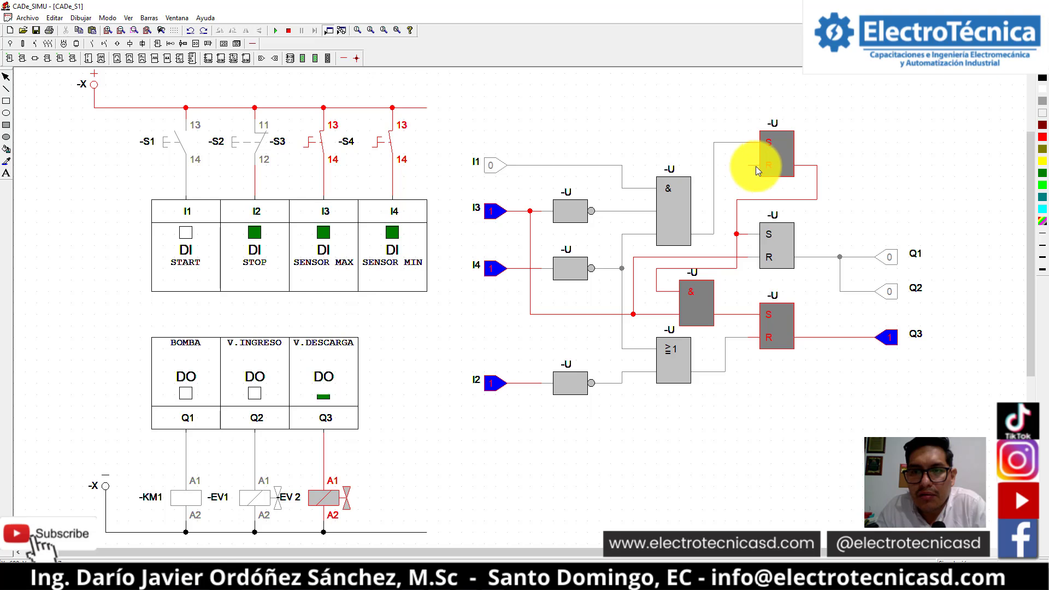
pyautogui.click(288, 31)
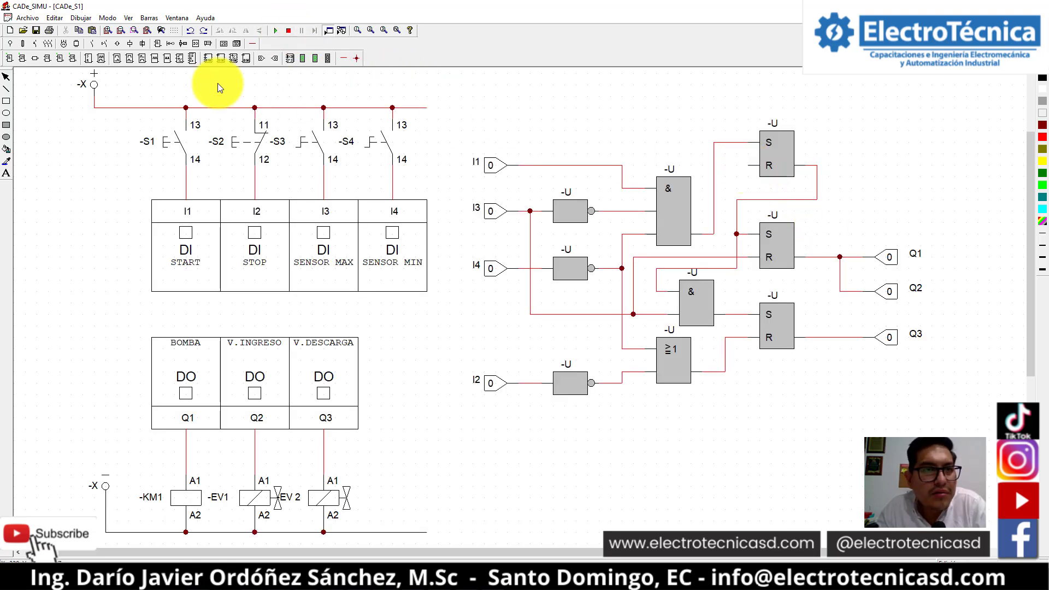
# - Draw a wire from the uppermost latch's R input down toward the OR block's output
pyautogui.click(343, 58)
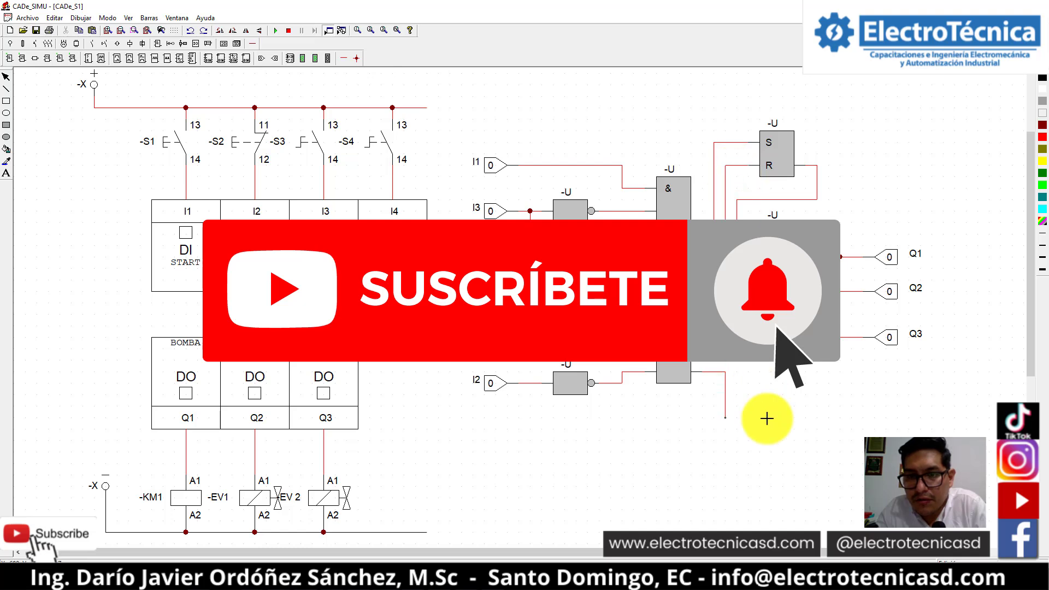
pyautogui.click(725, 344)
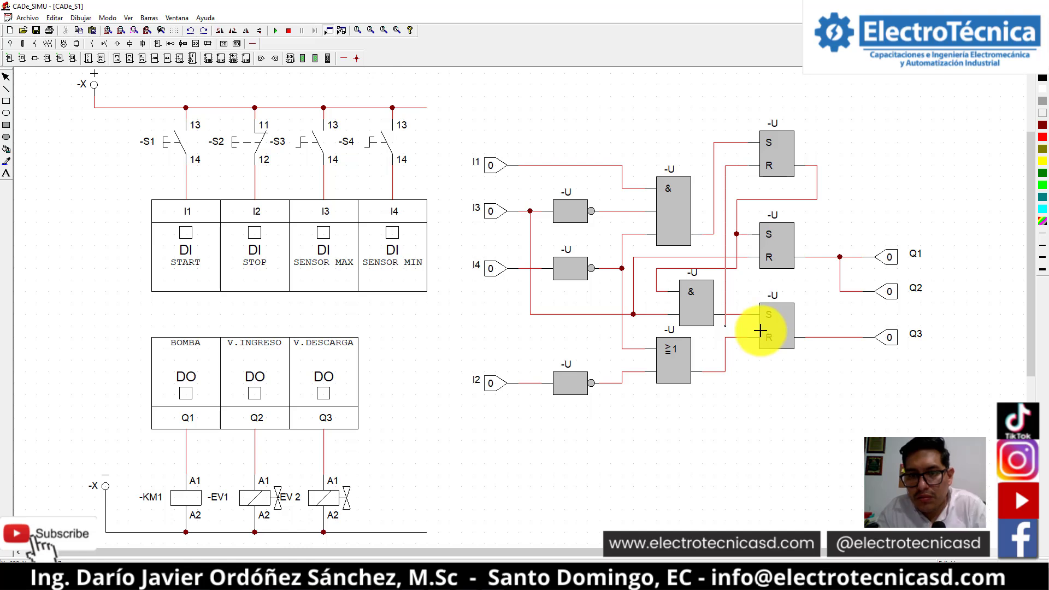
# - Delete the wire from the OR block's output to the Q3 latch's R input and redraw it with its vertical run one grid space closer to the latch
pyautogui.click(727, 372)
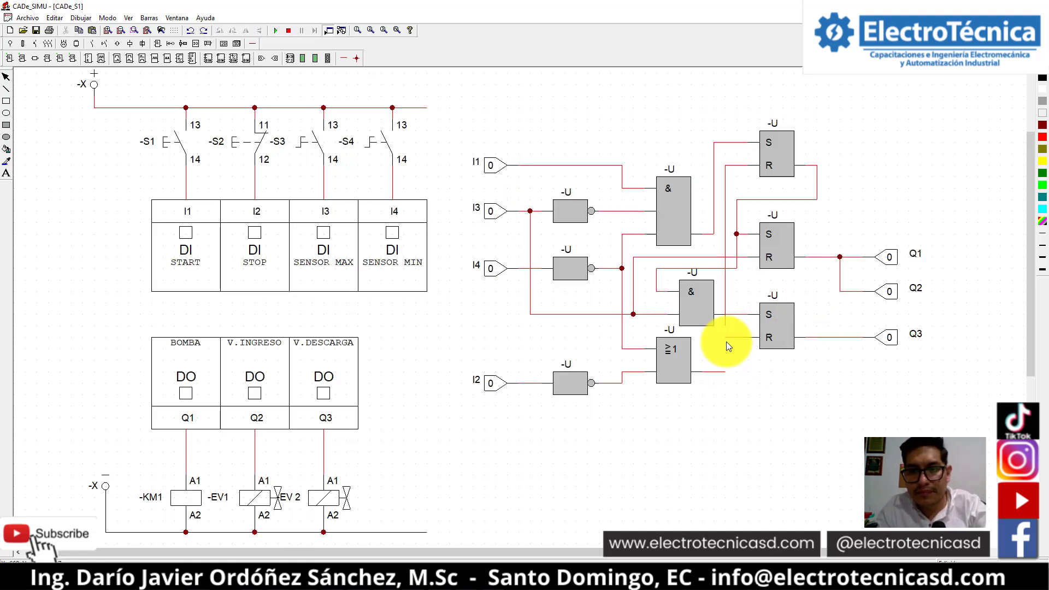
pyautogui.moveTo(729, 344)
pyautogui.mouseDown()
pyautogui.moveTo(752, 376)
pyautogui.moveTo(749, 340)
pyautogui.mouseUp()
pyautogui.click(748, 340)
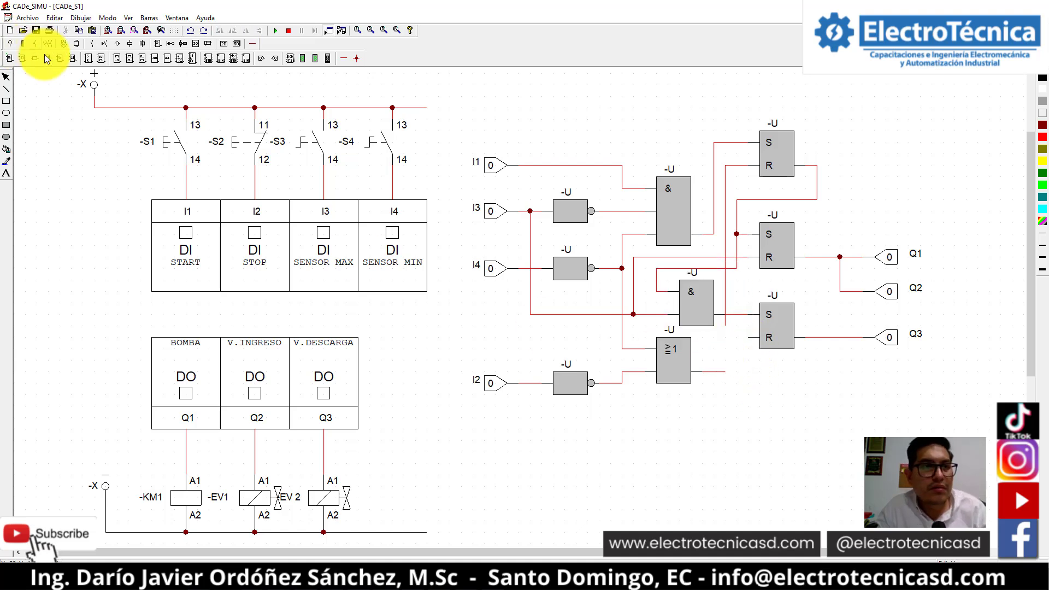
pyautogui.click(343, 59)
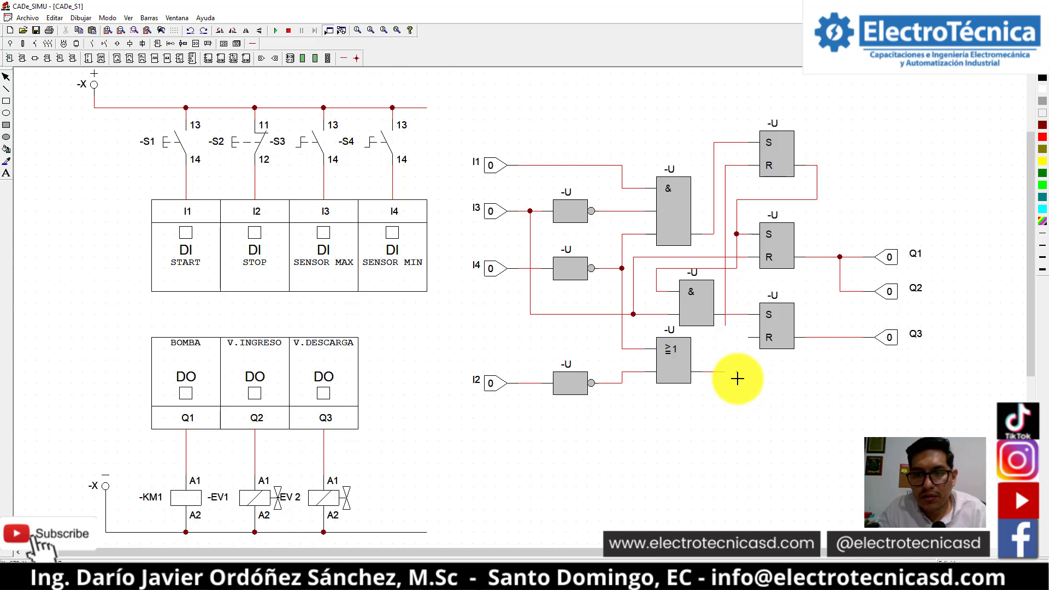
pyautogui.click(739, 374)
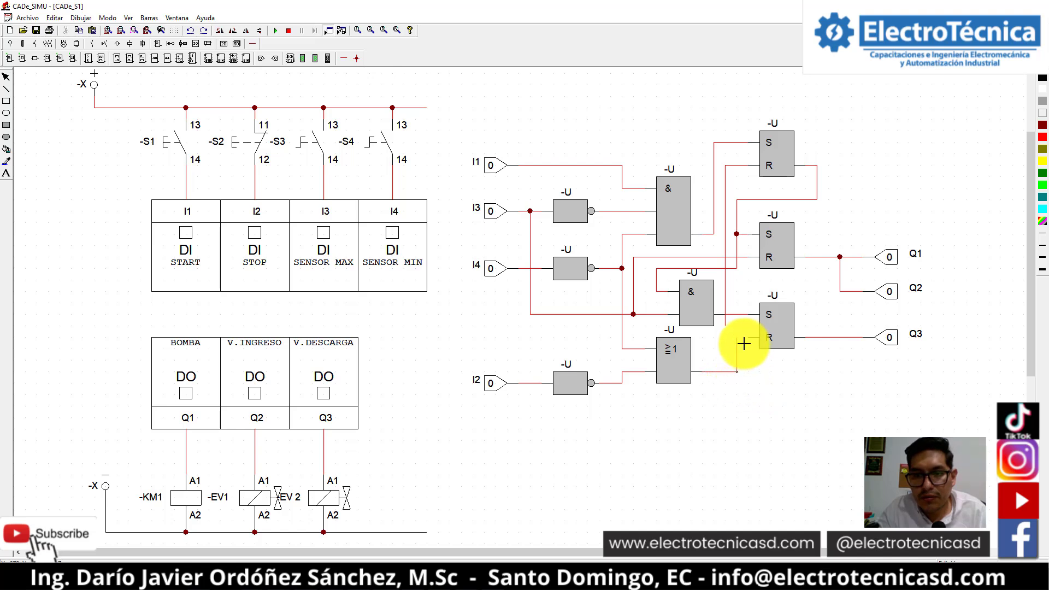
pyautogui.click(757, 338)
# - Extend the uppermost latch's R wire below the OR block to the I2 inverter's output and add a connection node there
pyautogui.click(727, 331)
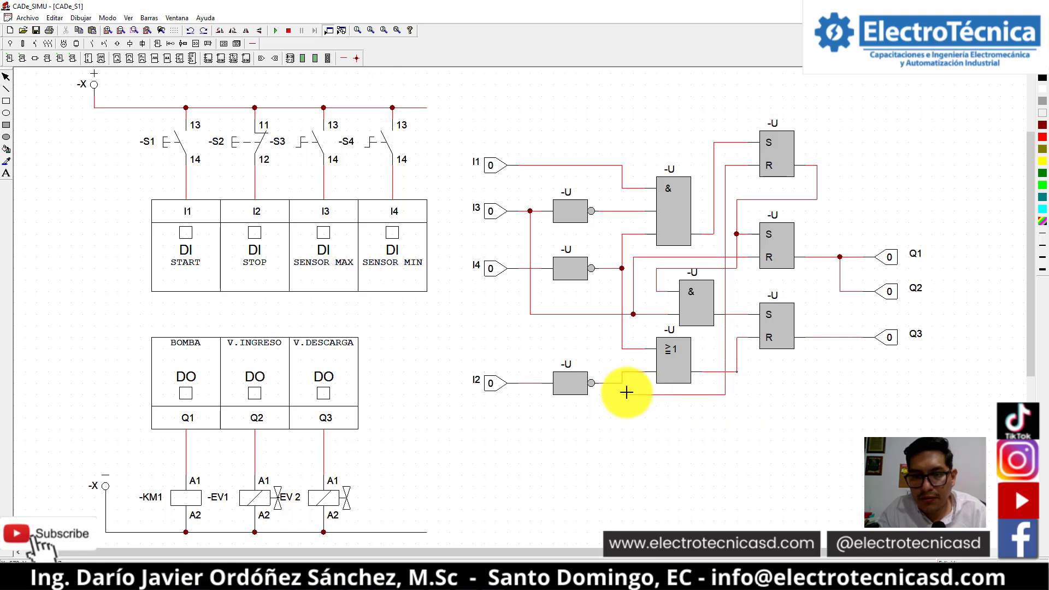
pyautogui.click(356, 58)
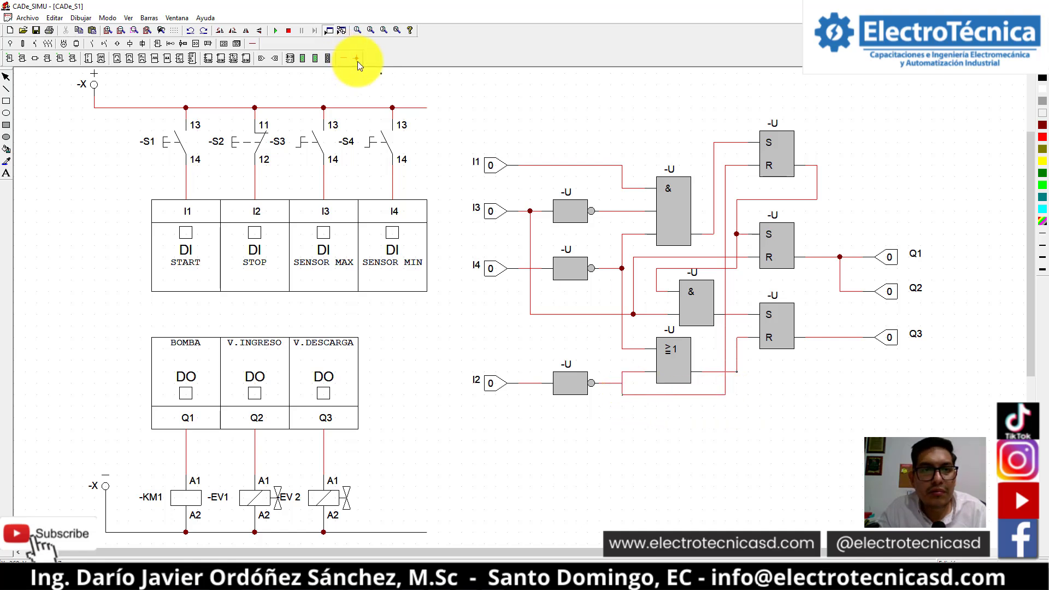
pyautogui.click(628, 389)
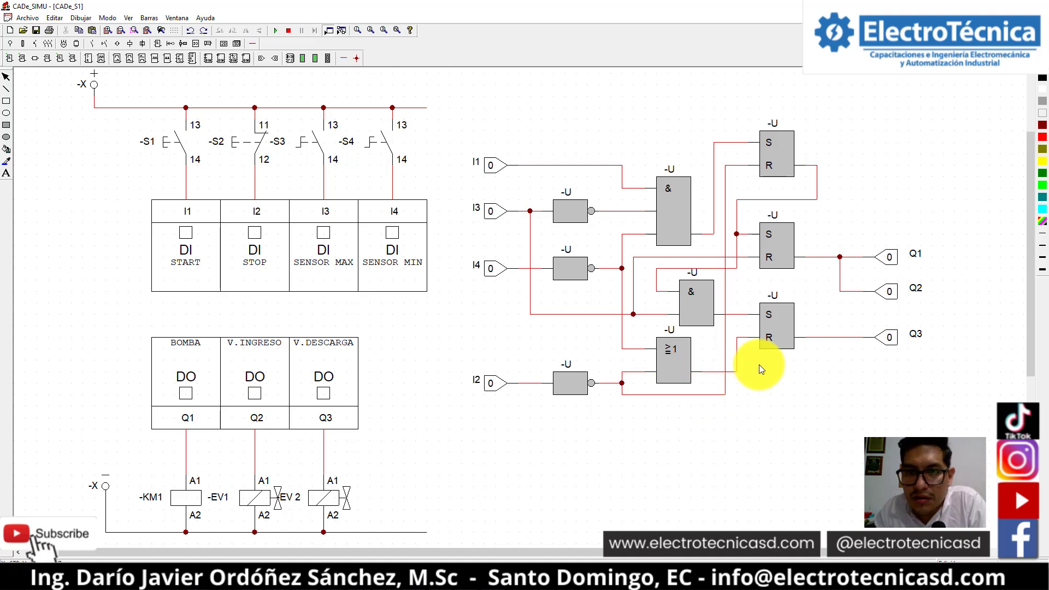
# - Start the simulation, activate START, close sensors S4 and S3, and operate STOP during discharge
pyautogui.click(290, 31)
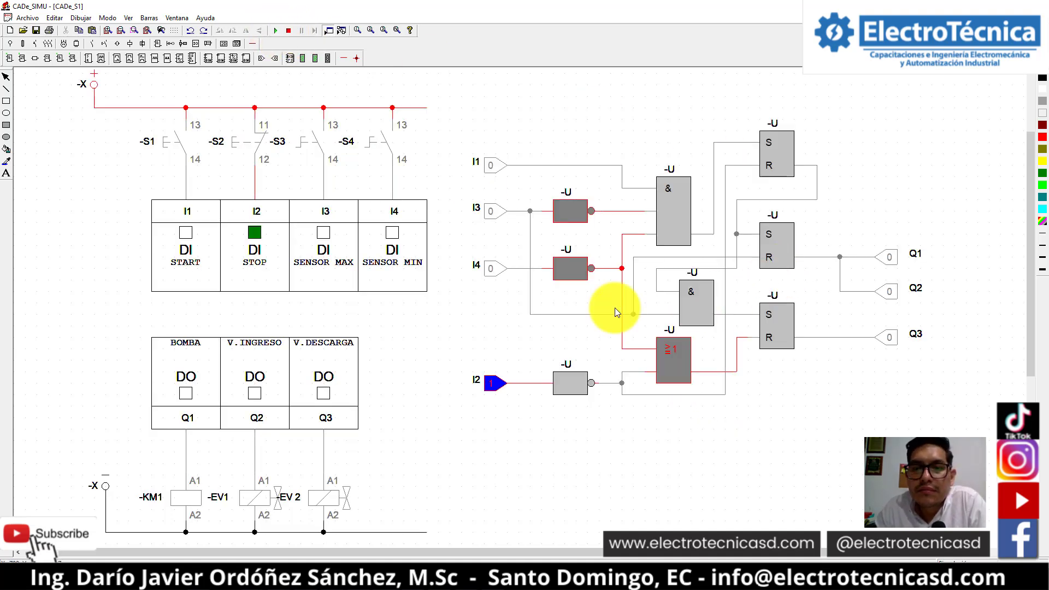
pyautogui.click(181, 146)
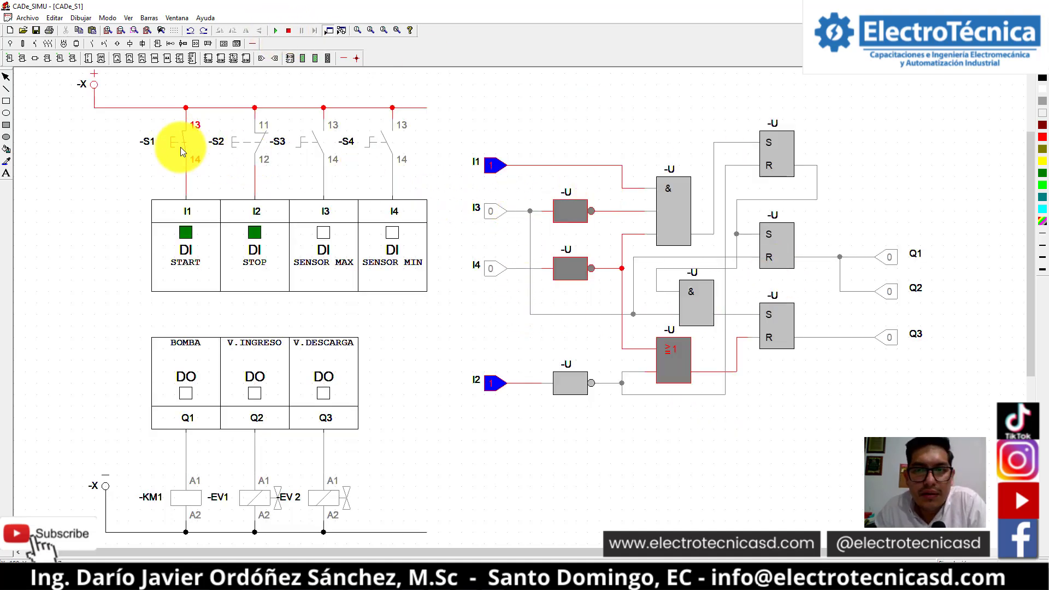
pyautogui.click(395, 152)
pyautogui.click(324, 149)
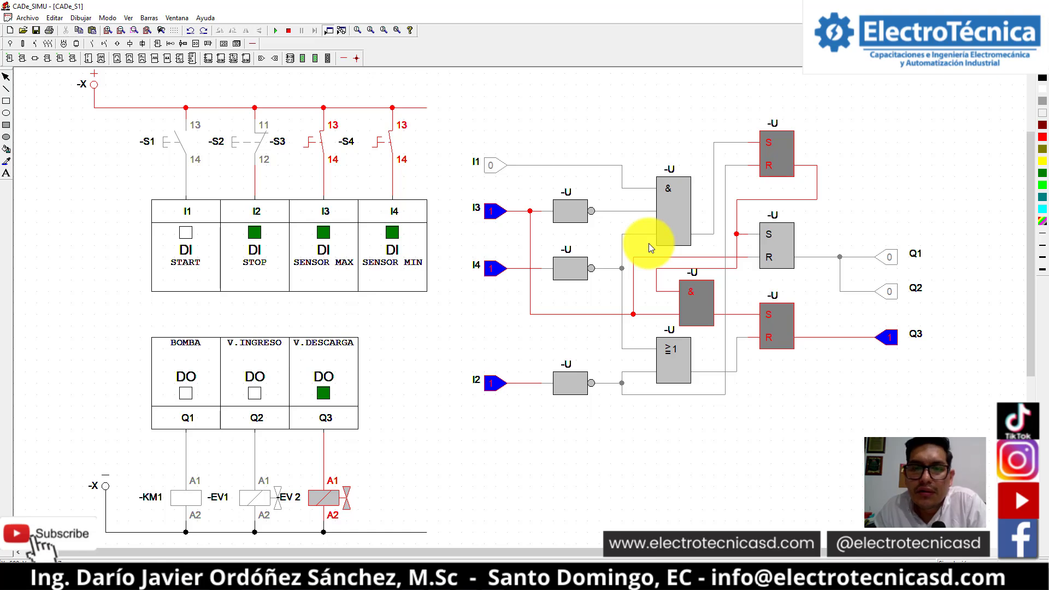
pyautogui.click(261, 138)
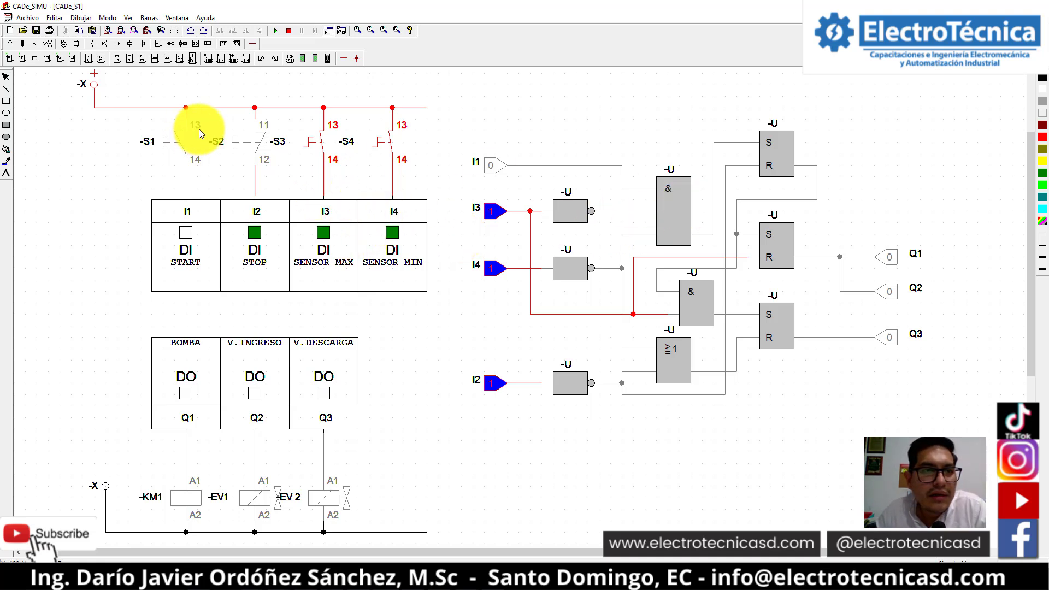
# - Review the process conditions in Microsoft Whiteboard, return to CADe_SIMU, and test START with sensors S3 and S4 still closed
pyautogui.click(437, 577)
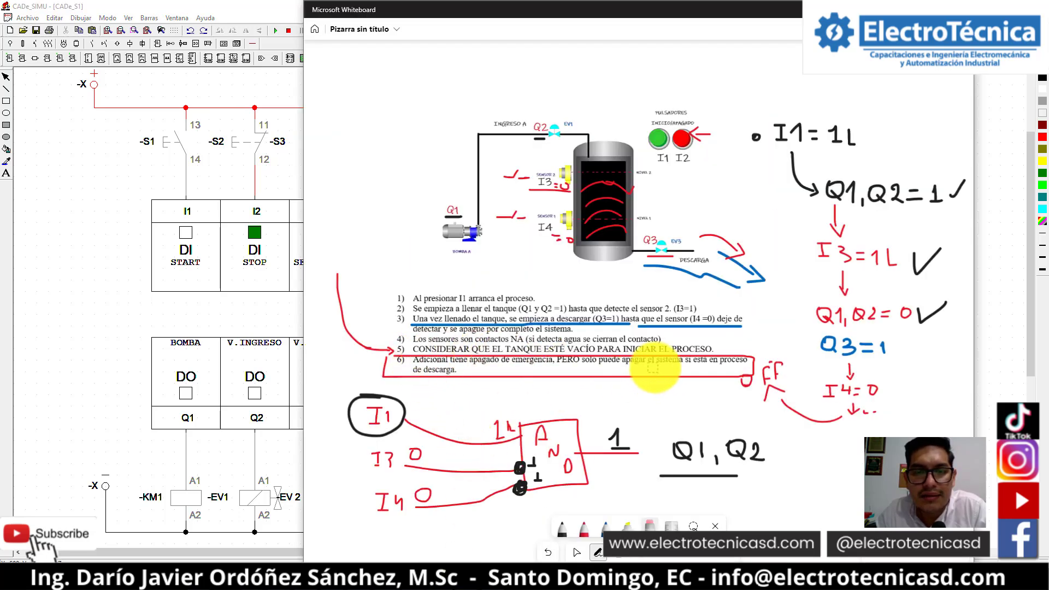
pyautogui.hotkey('alt', 'Tab')
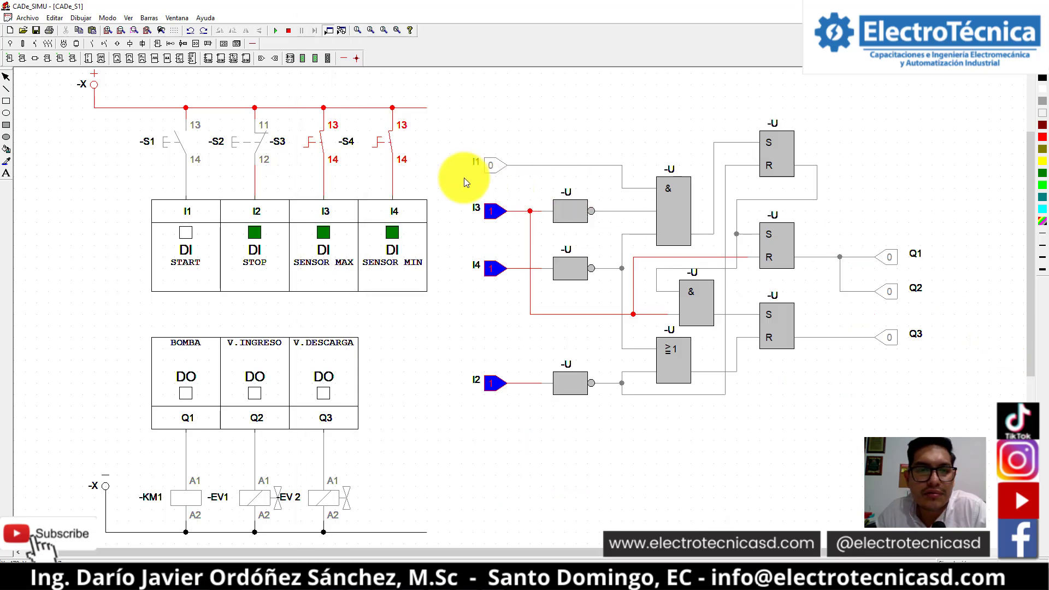
pyautogui.click(184, 143)
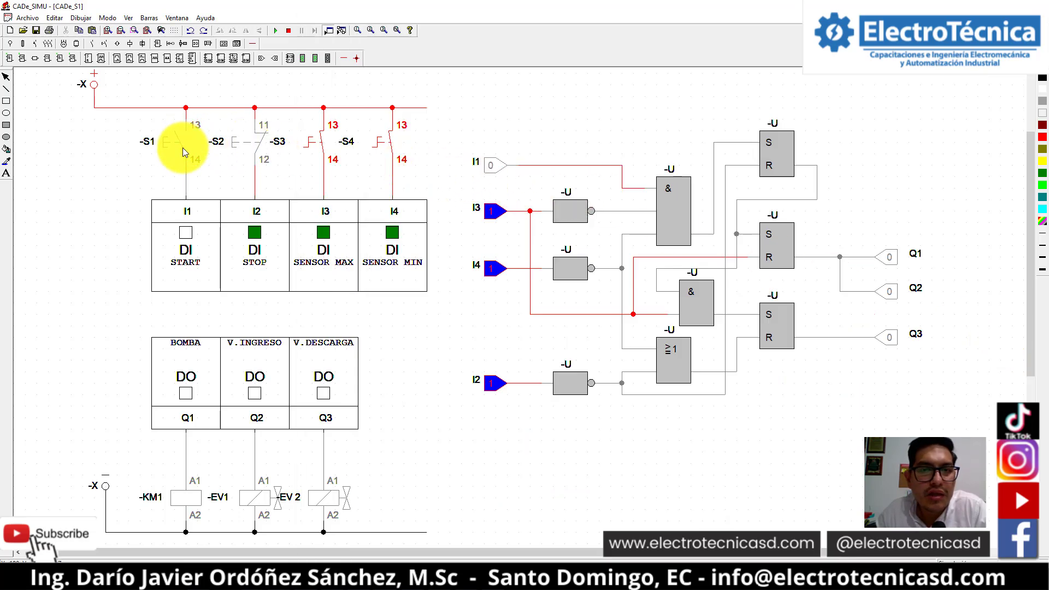
pyautogui.click(183, 148)
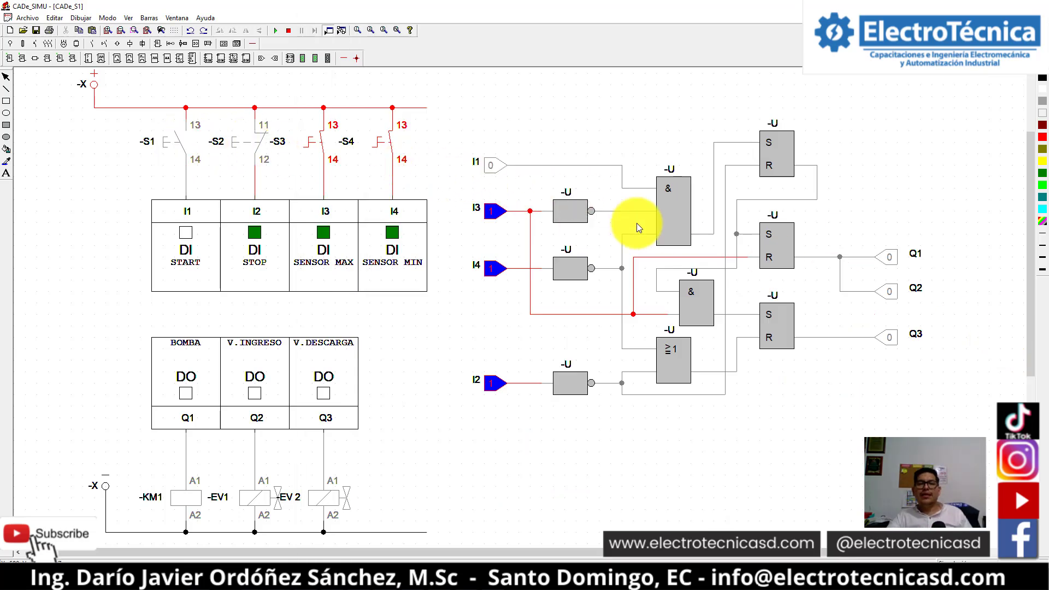
# - Open sensors S4 and S3, test START again with the tank empty, and end the simulation
pyautogui.click(396, 141)
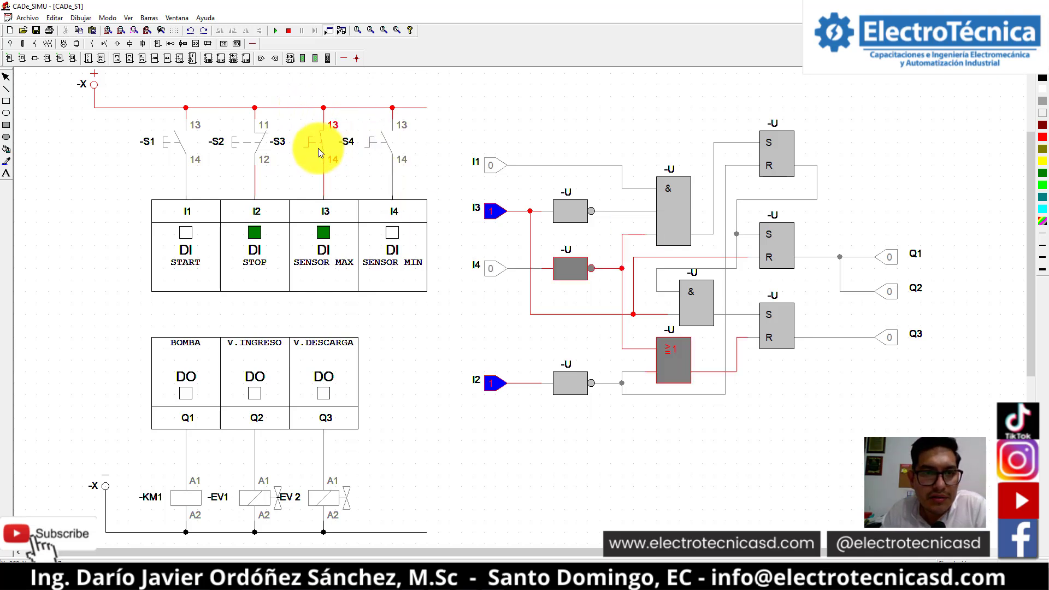
pyautogui.click(319, 149)
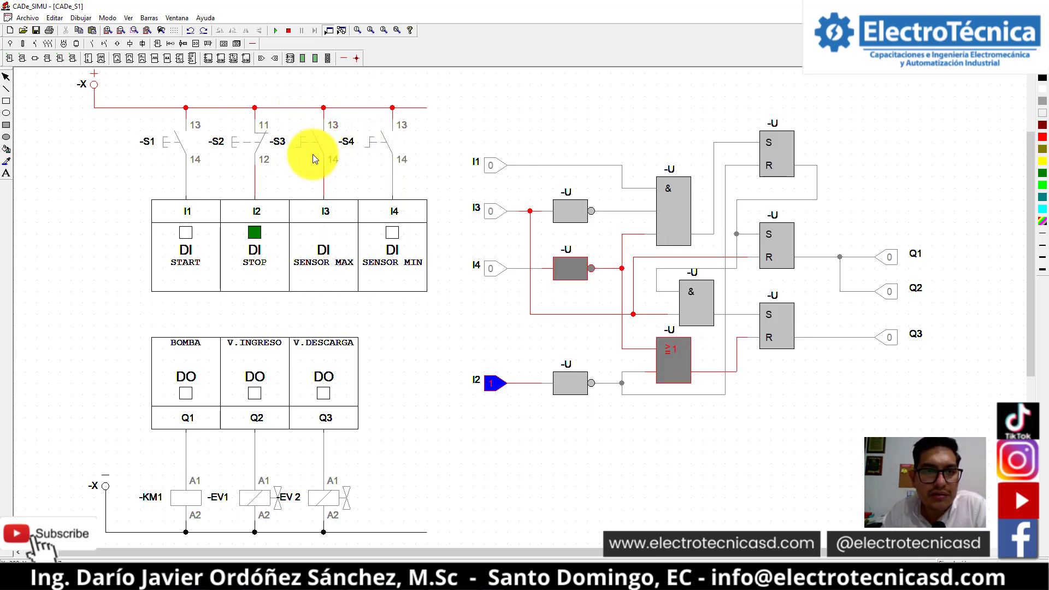
pyautogui.click(183, 153)
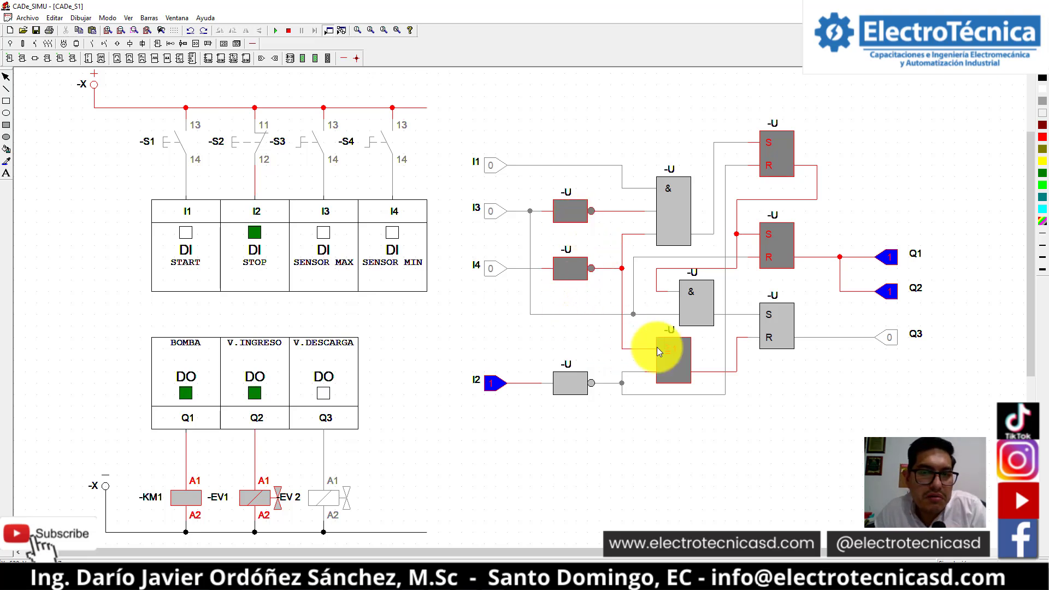
pyautogui.click(288, 31)
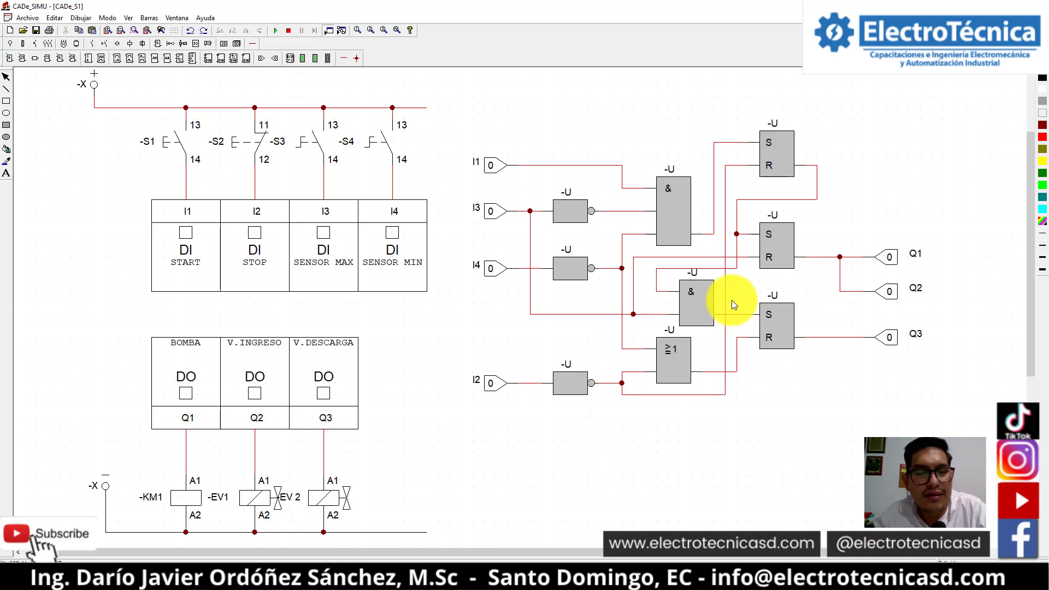
pyautogui.click(774, 251)
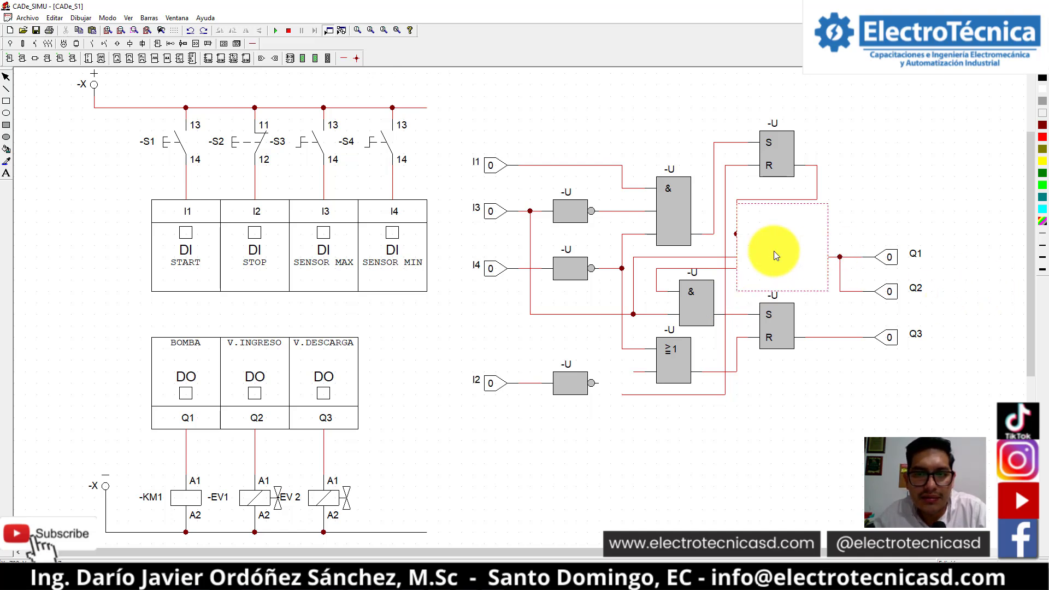
pyautogui.click(776, 334)
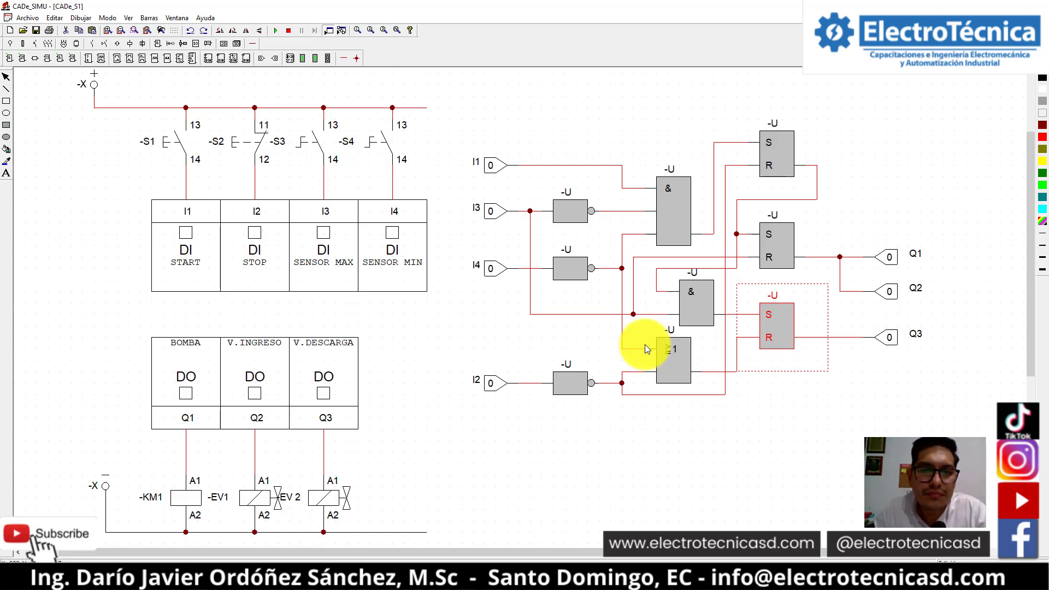
pyautogui.click(717, 442)
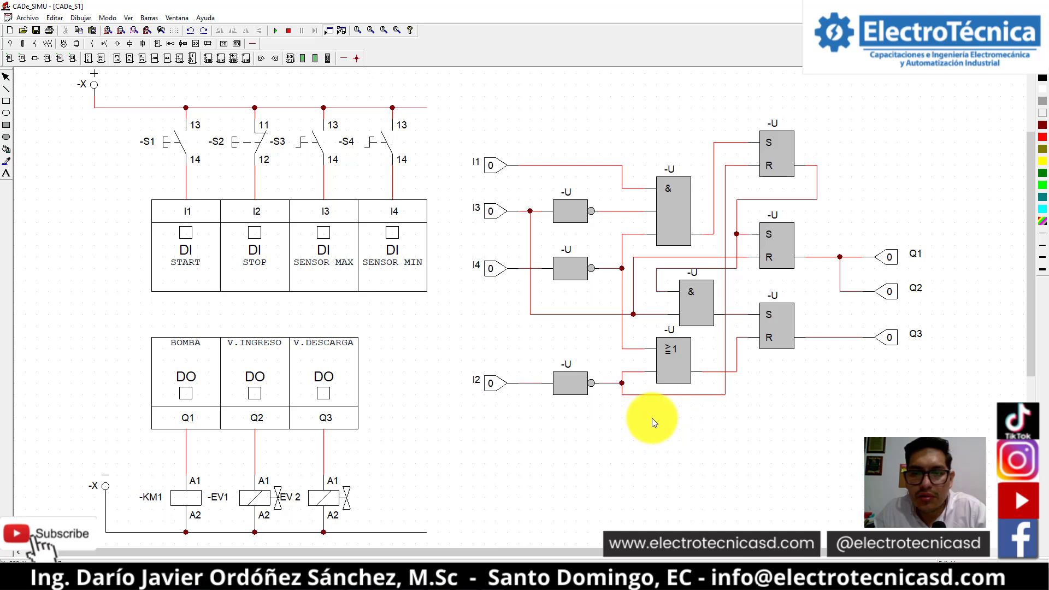
pyautogui.click(776, 331)
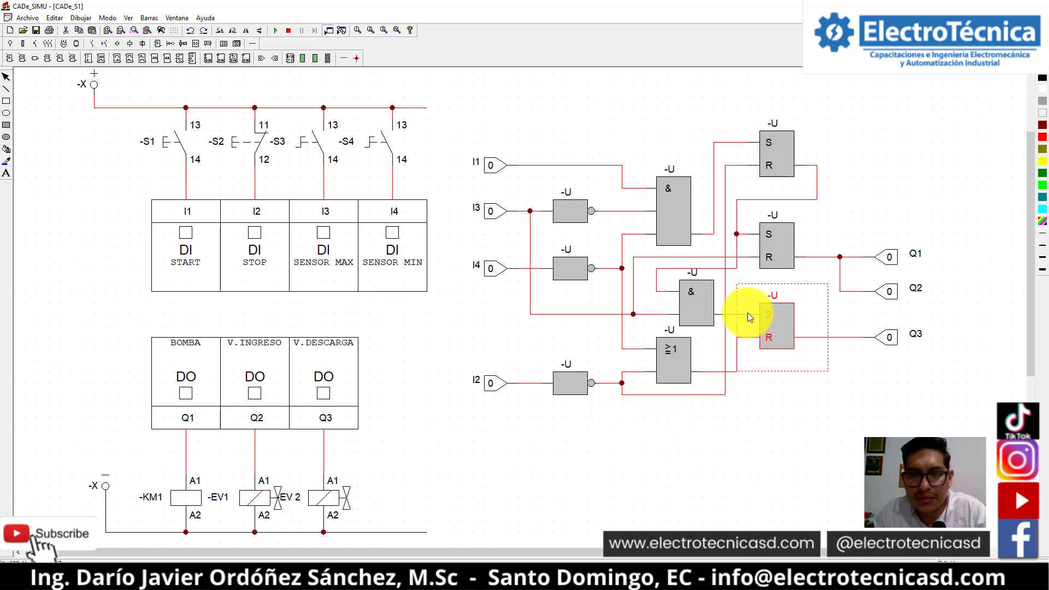
pyautogui.scroll(-1, 543, 221)
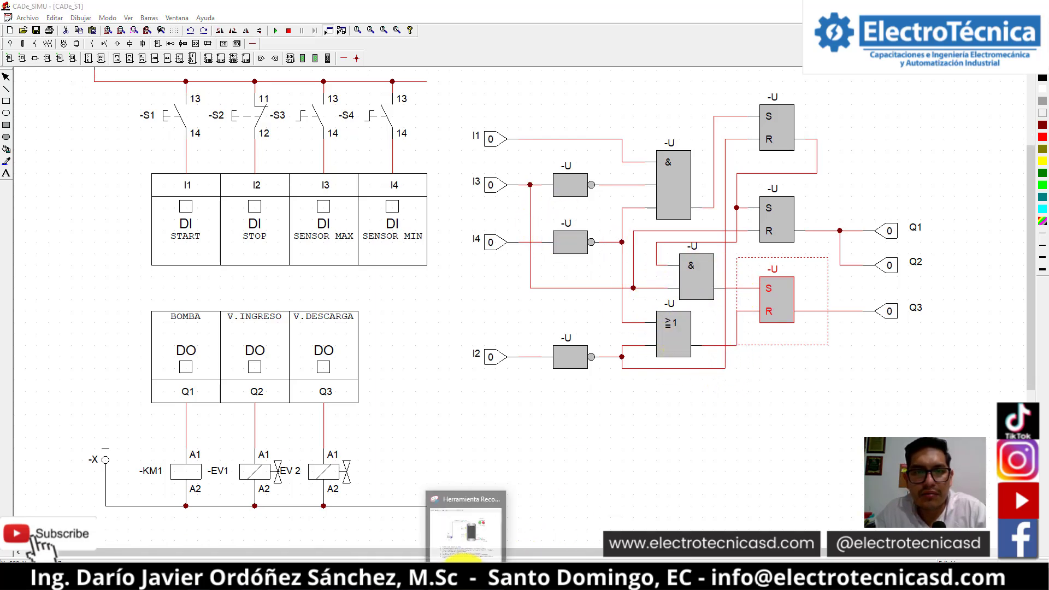
# - Switch to Herramienta Recortes and capture a new snip of the logic block diagram from inputs I1–I4 to outputs Q1–Q3
pyautogui.click(467, 580)
pyautogui.click(208, 43)
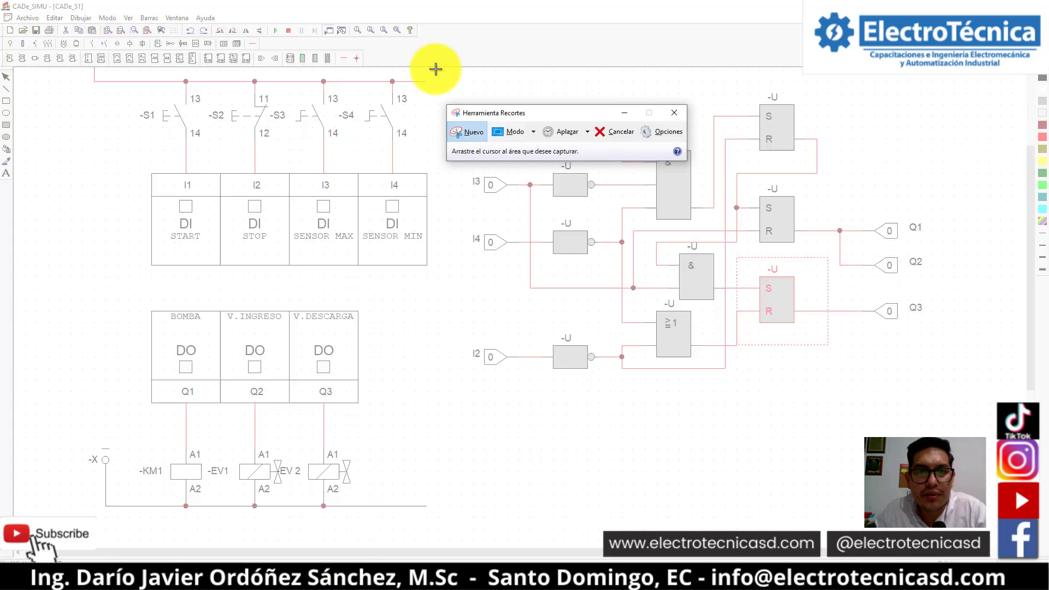
pyautogui.moveTo(988, 342); pyautogui.dragTo(990, 377)
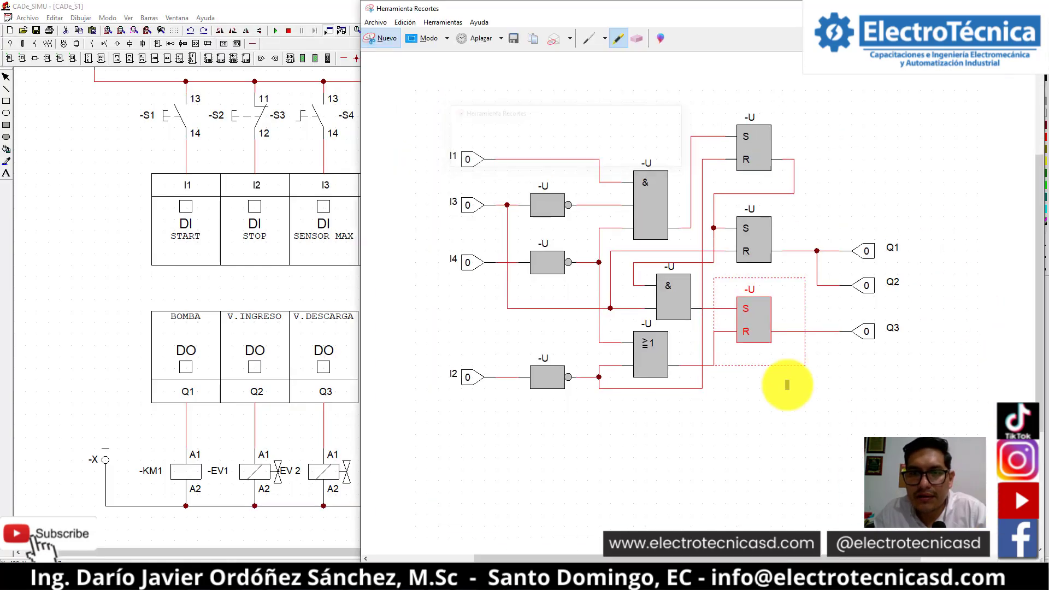
pyautogui.click(592, 39)
pyautogui.scroll(-1, 803, 387)
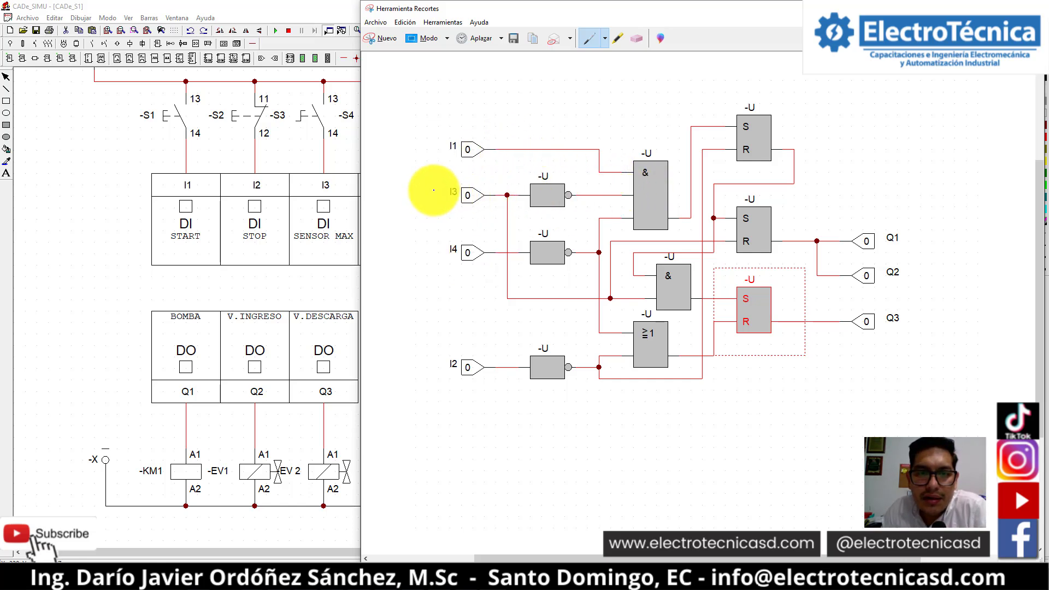
pyautogui.moveTo(430, 189); pyautogui.dragTo(437, 188)
pyautogui.moveTo(428, 251); pyautogui.dragTo(431, 244)
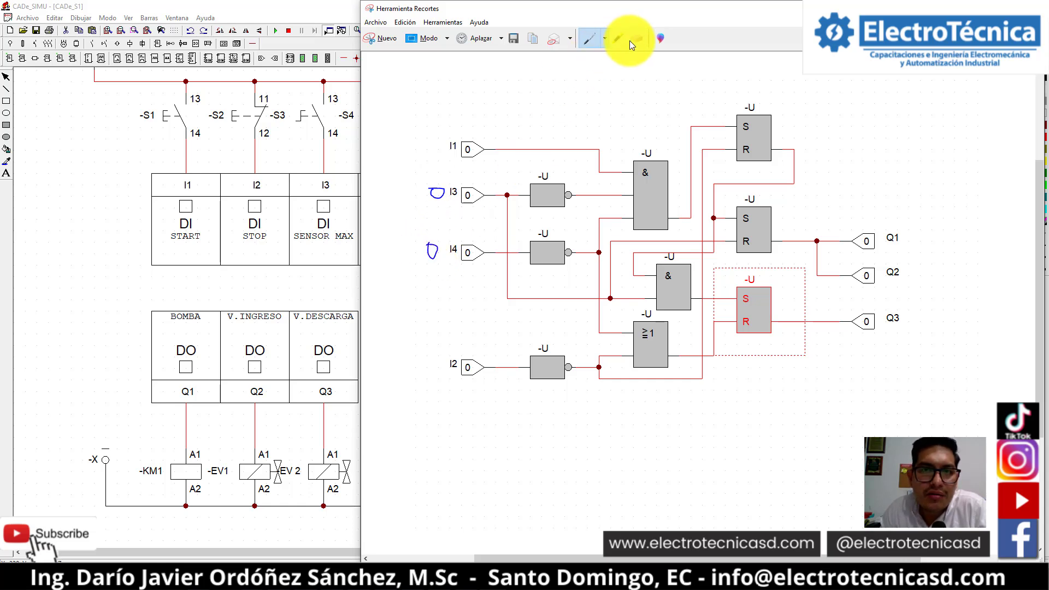
pyautogui.moveTo(425, 205); pyautogui.dragTo(440, 192)
pyautogui.moveTo(431, 255); pyautogui.dragTo(436, 246)
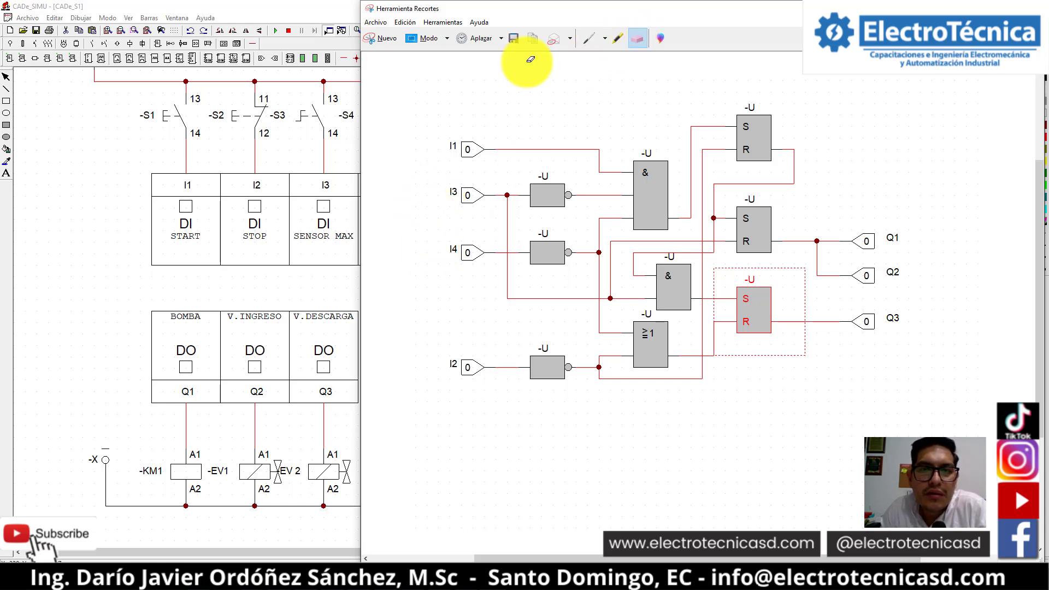
# - Sketch a blue box labelled AND below the captured diagram, with I1, I3 and I4 written beside it and a line from I1
pyautogui.click(586, 41)
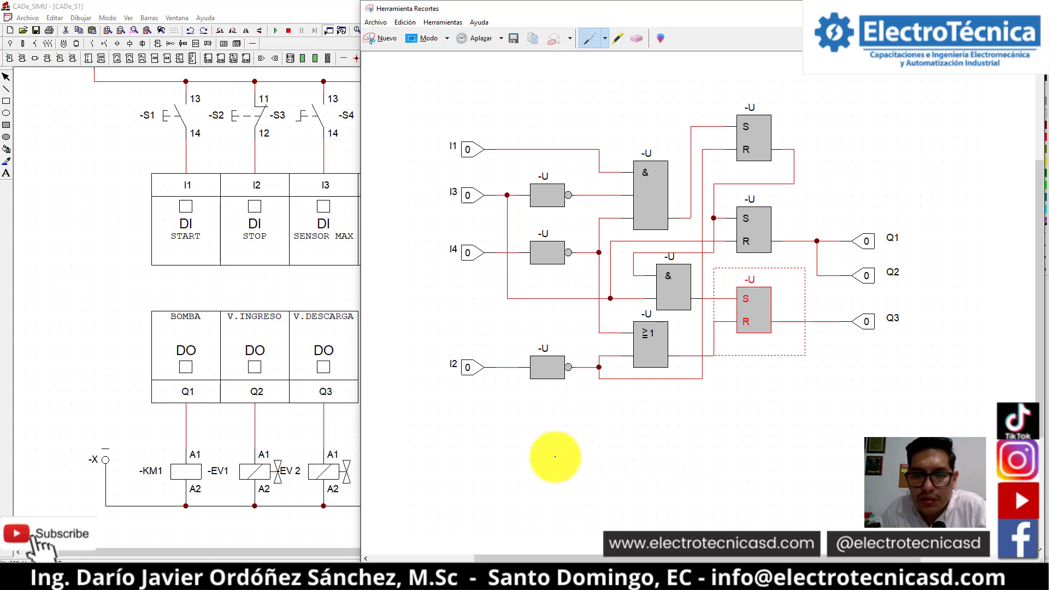
pyautogui.moveTo(595, 434)
pyautogui.mouseDown()
pyautogui.moveTo(651, 499)
pyautogui.moveTo(590, 461)
pyautogui.moveTo(610, 461)
pyautogui.moveTo(628, 496)
pyautogui.mouseUp()
pyautogui.moveTo(591, 459)
pyautogui.mouseDown()
pyautogui.moveTo(478, 447)
pyautogui.moveTo(455, 426)
pyautogui.mouseUp()
pyautogui.moveTo(448, 427)
pyautogui.mouseDown()
pyautogui.moveTo(450, 443)
pyautogui.moveTo(470, 445)
pyautogui.moveTo(457, 478)
pyautogui.moveTo(474, 481)
pyautogui.mouseUp()
pyautogui.moveTo(459, 494); pyautogui.dragTo(469, 509)
pyautogui.moveTo(475, 495); pyautogui.dragTo(485, 505)
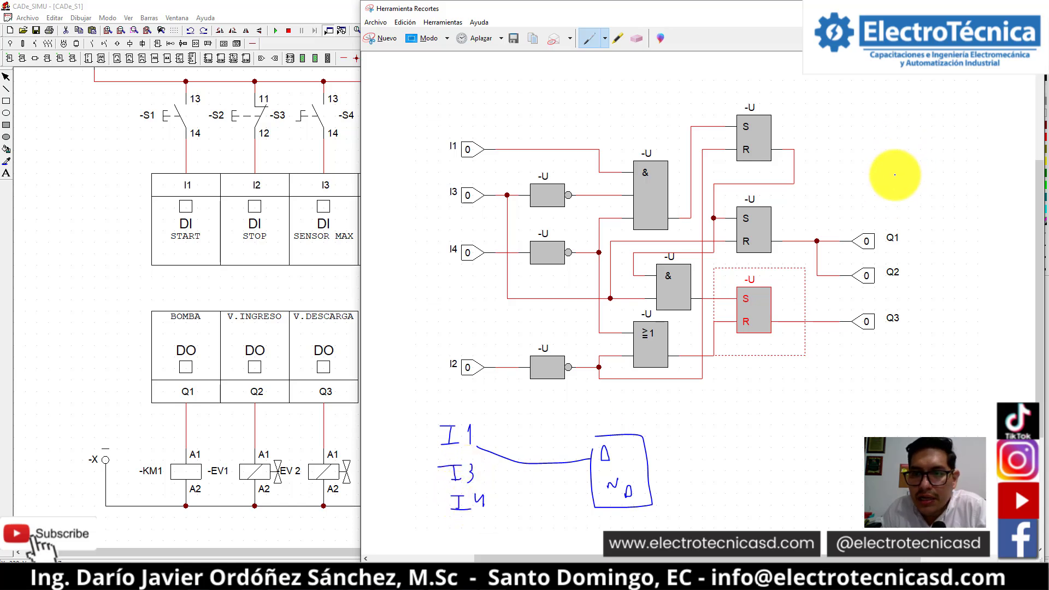
# - Circle the middle latch with outputs Q1 and Q2 in blue and mark it with an X
pyautogui.moveTo(749, 199)
pyautogui.mouseDown()
pyautogui.moveTo(808, 276)
pyautogui.moveTo(818, 206)
pyautogui.moveTo(763, 196)
pyautogui.mouseUp()
pyautogui.moveTo(898, 193); pyautogui.dragTo(923, 217)
pyautogui.moveTo(922, 203); pyautogui.dragTo(904, 215)
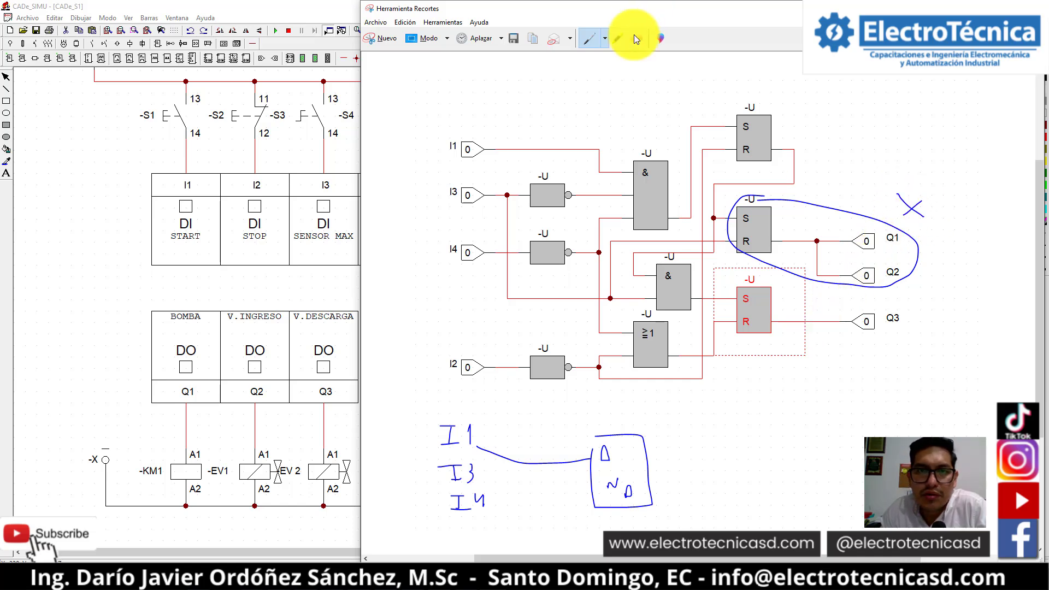
# - Choose the red pen, circle the Q3 latch with its output, and add a check mark beside it
pyautogui.click(605, 37)
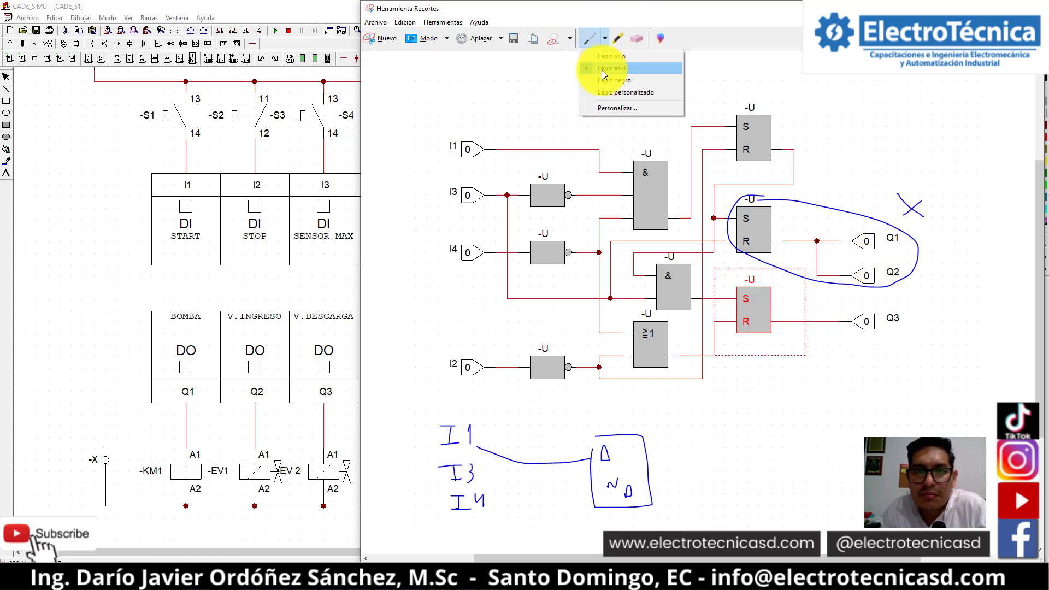
pyautogui.click(612, 59)
pyautogui.moveTo(730, 343)
pyautogui.mouseDown()
pyautogui.moveTo(902, 342)
pyautogui.moveTo(864, 300)
pyautogui.moveTo(749, 277)
pyautogui.moveTo(726, 301)
pyautogui.moveTo(762, 342)
pyautogui.mouseUp()
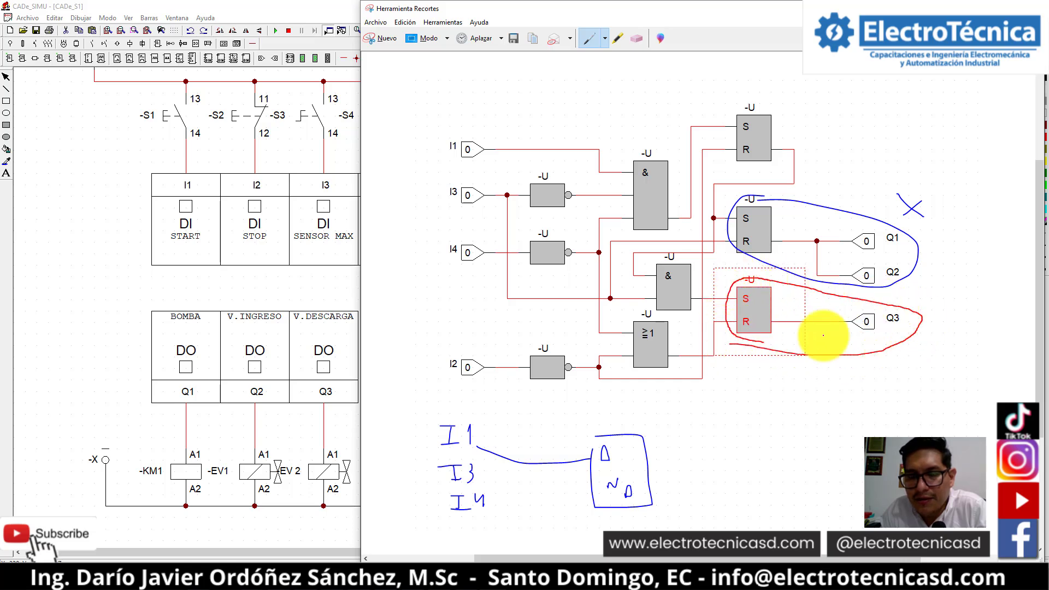
pyautogui.moveTo(933, 313); pyautogui.dragTo(968, 316)
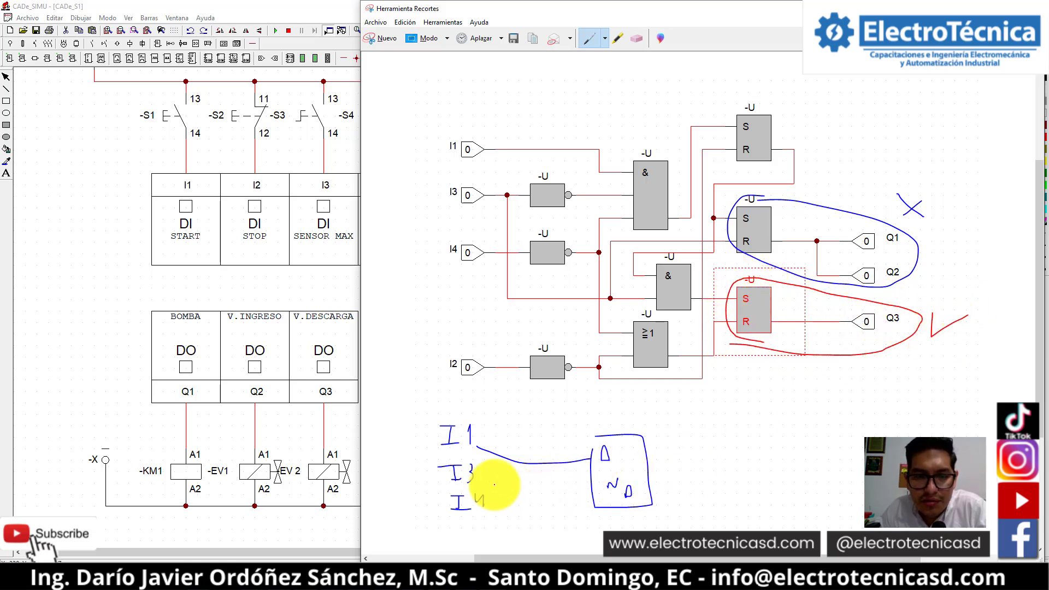
# - Draw red lines from I3 and I4 to the AND box and an output line from its far side
pyautogui.moveTo(481, 480); pyautogui.dragTo(588, 477)
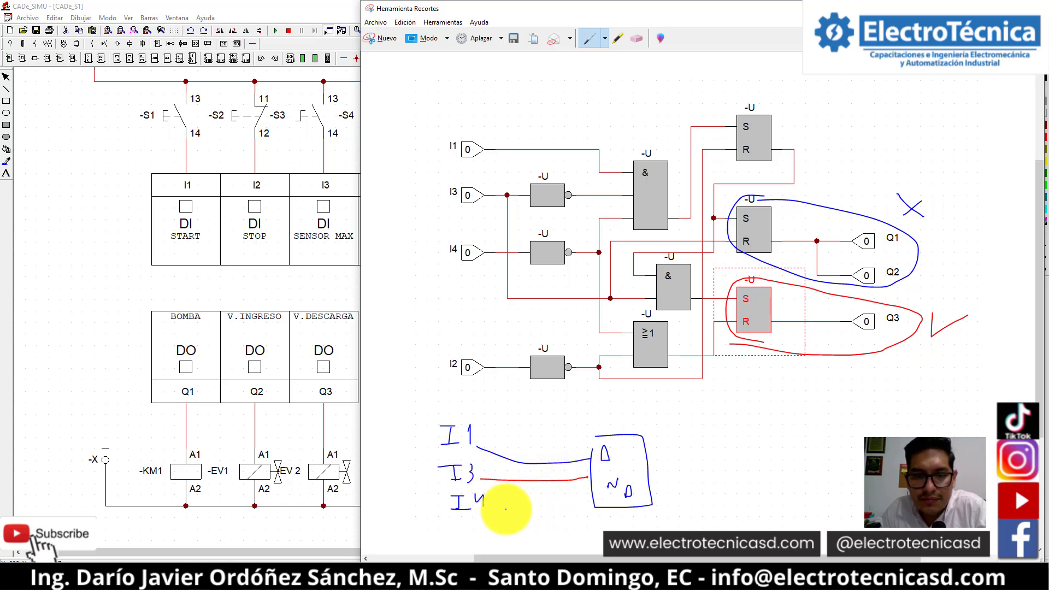
pyautogui.moveTo(499, 512); pyautogui.dragTo(590, 507)
pyautogui.moveTo(653, 475); pyautogui.dragTo(738, 458)
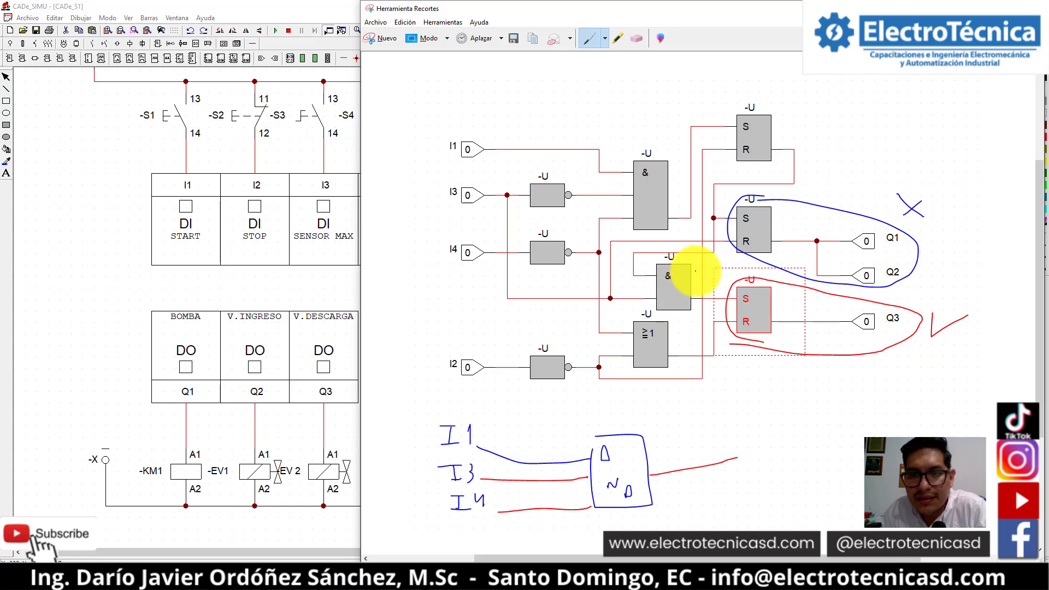
# - Erase the red circle around the Q3 latch and its output
pyautogui.click(637, 39)
pyautogui.rightClick(760, 282)
pyautogui.click(745, 273)
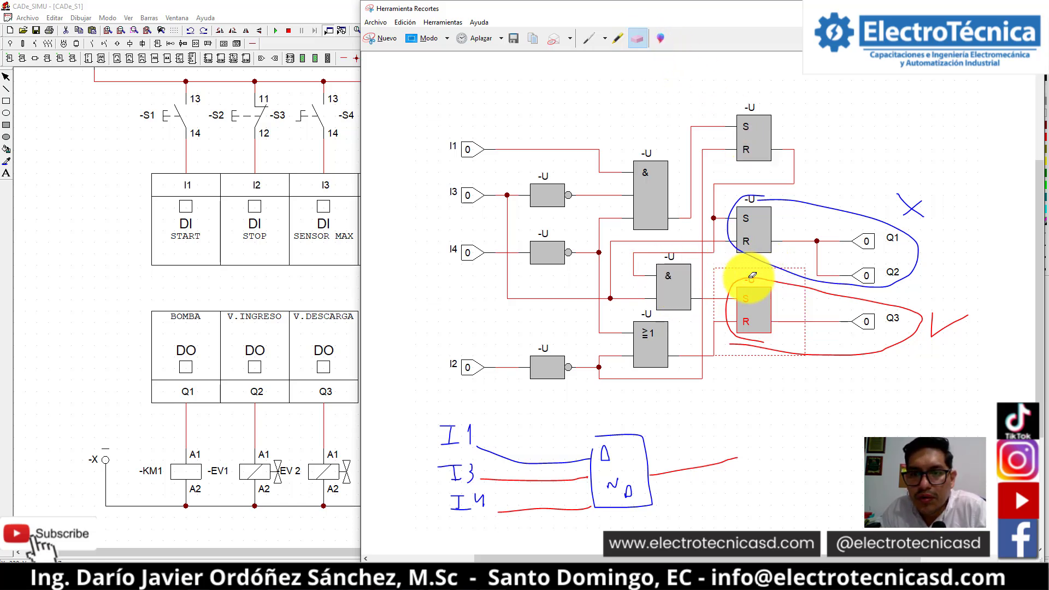
pyautogui.moveTo(745, 273); pyautogui.dragTo(738, 417)
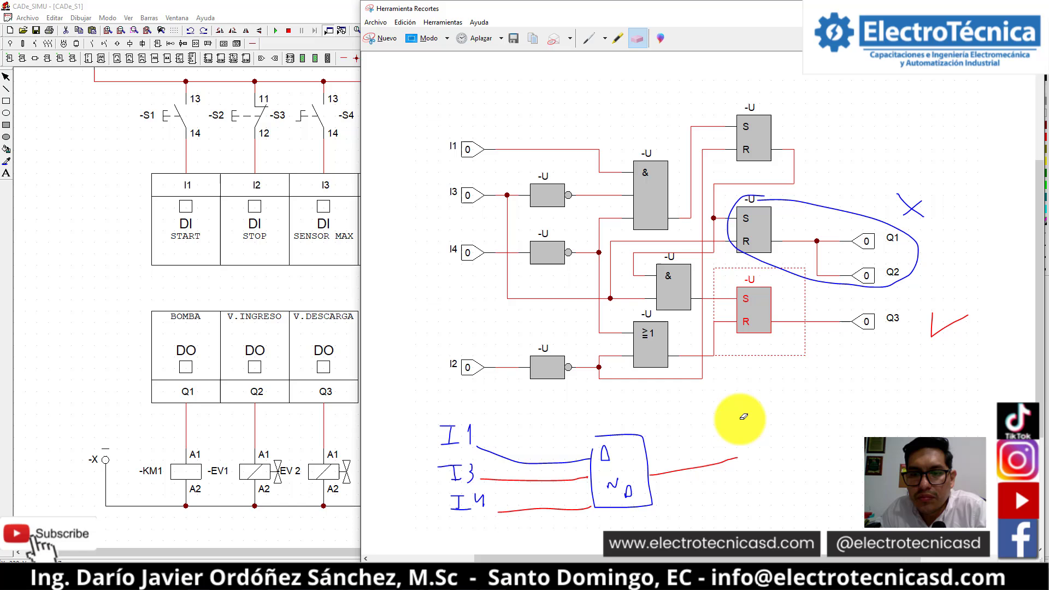
pyautogui.click(604, 39)
pyautogui.click(614, 60)
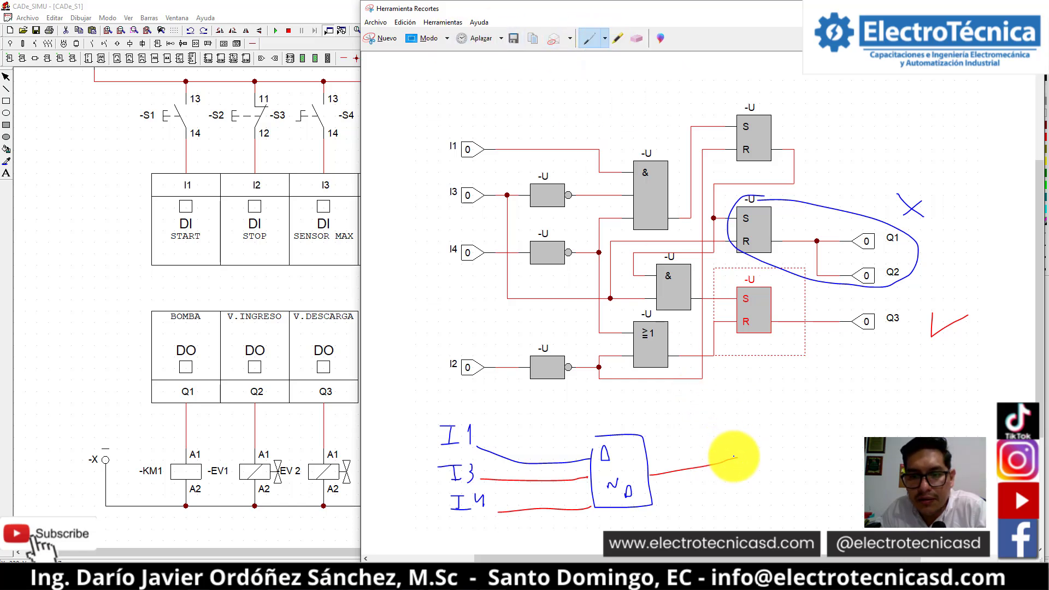
pyautogui.moveTo(738, 457); pyautogui.dragTo(708, 303)
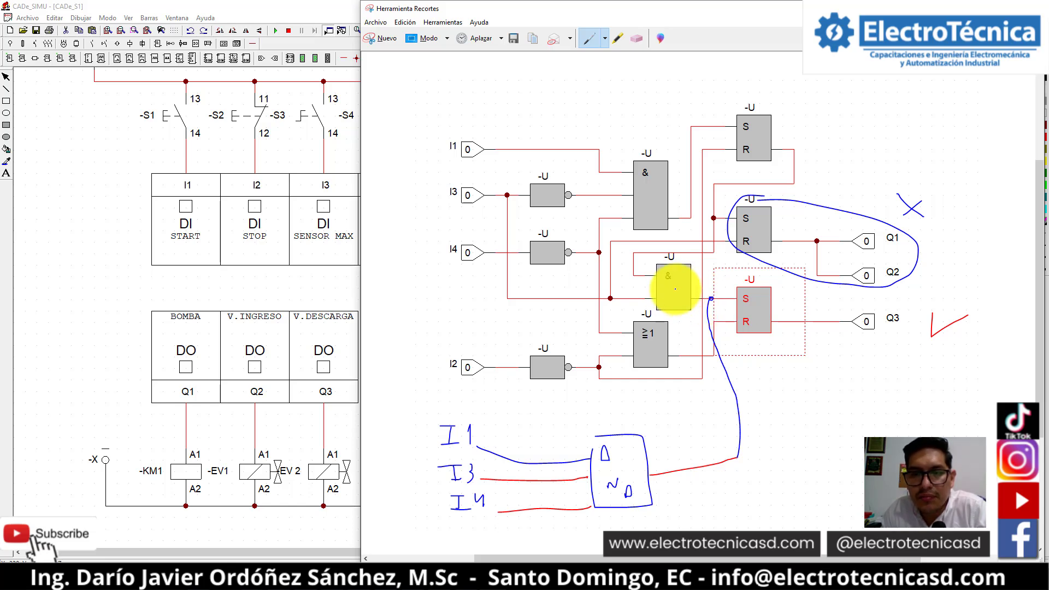
pyautogui.click(638, 39)
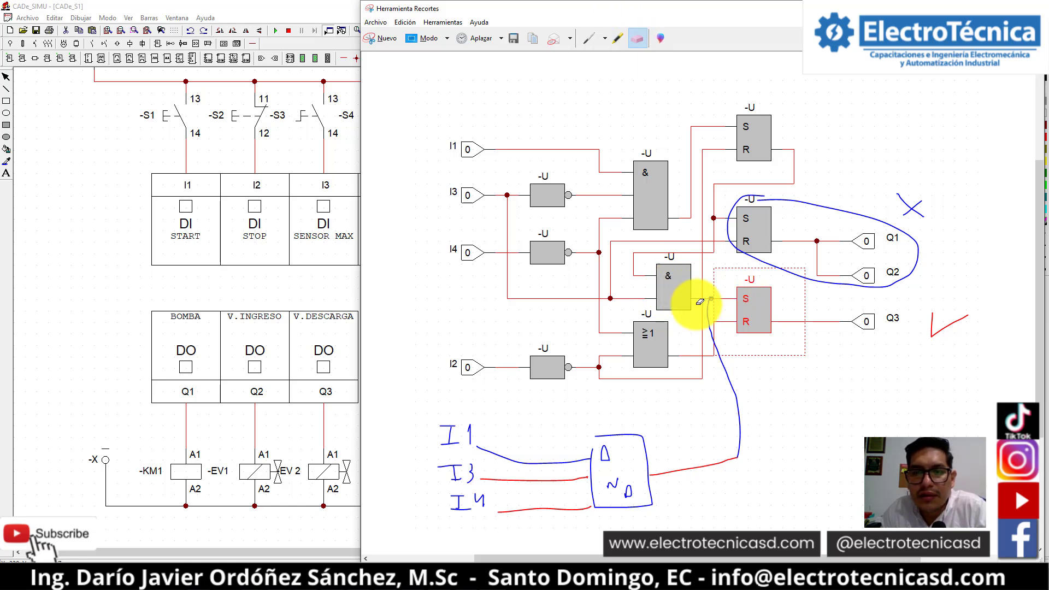
pyautogui.click(723, 353)
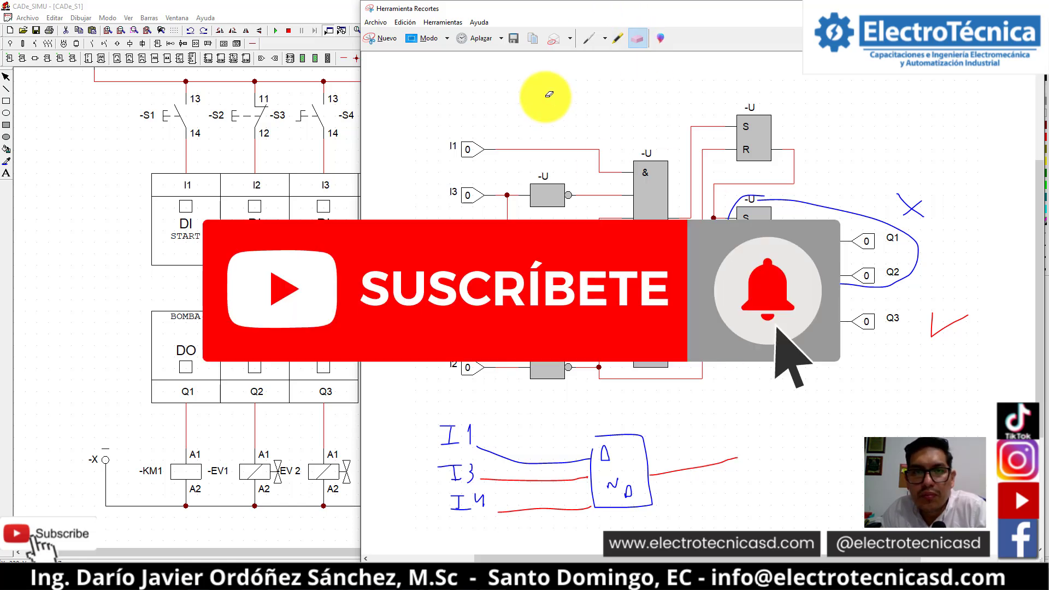
# - With the black pen, sketch an OR box at the AND output, wired from the lower & gate's output and to the Q3 latch's S input
pyautogui.click(605, 39)
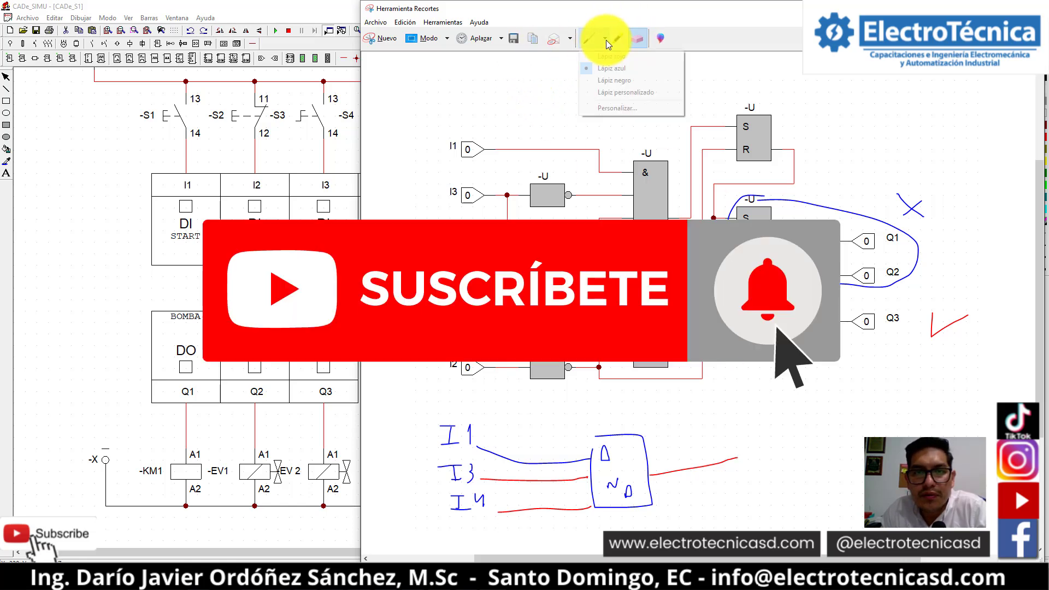
pyautogui.click(612, 80)
pyautogui.moveTo(731, 432)
pyautogui.mouseDown()
pyautogui.moveTo(733, 423)
pyautogui.moveTo(762, 464)
pyautogui.mouseUp()
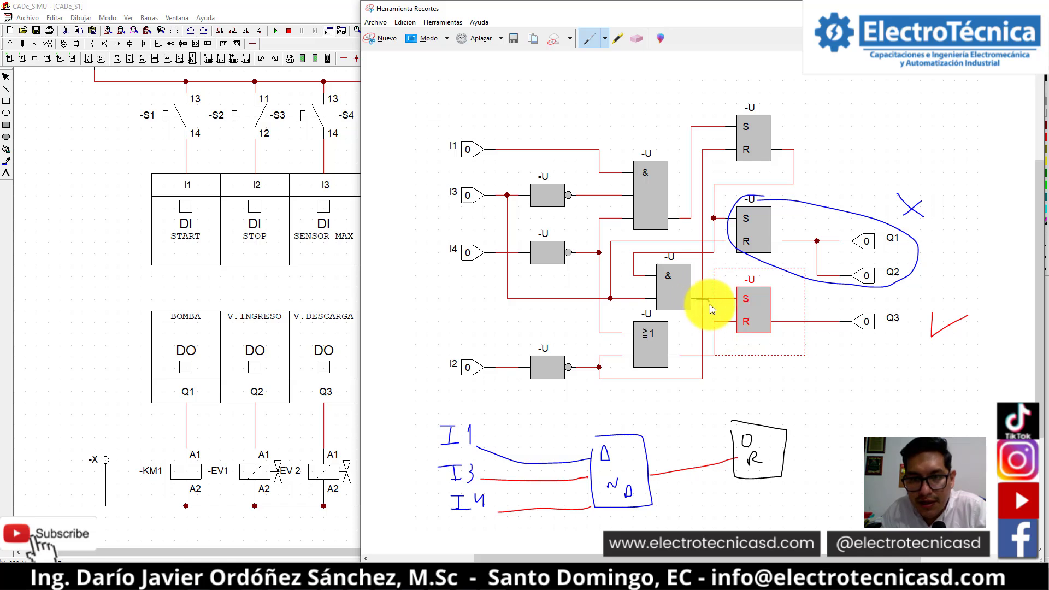
pyautogui.moveTo(707, 376)
pyautogui.mouseDown()
pyautogui.moveTo(721, 431)
pyautogui.moveTo(731, 434)
pyautogui.mouseUp()
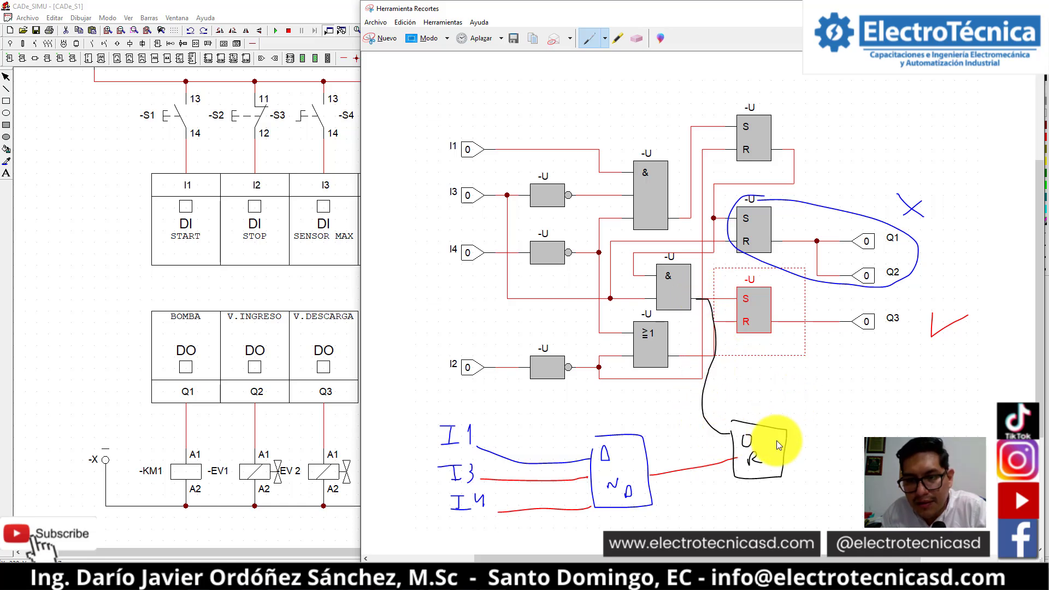
pyautogui.moveTo(760, 376)
pyautogui.mouseDown()
pyautogui.moveTo(717, 315)
pyautogui.moveTo(733, 303)
pyautogui.mouseUp()
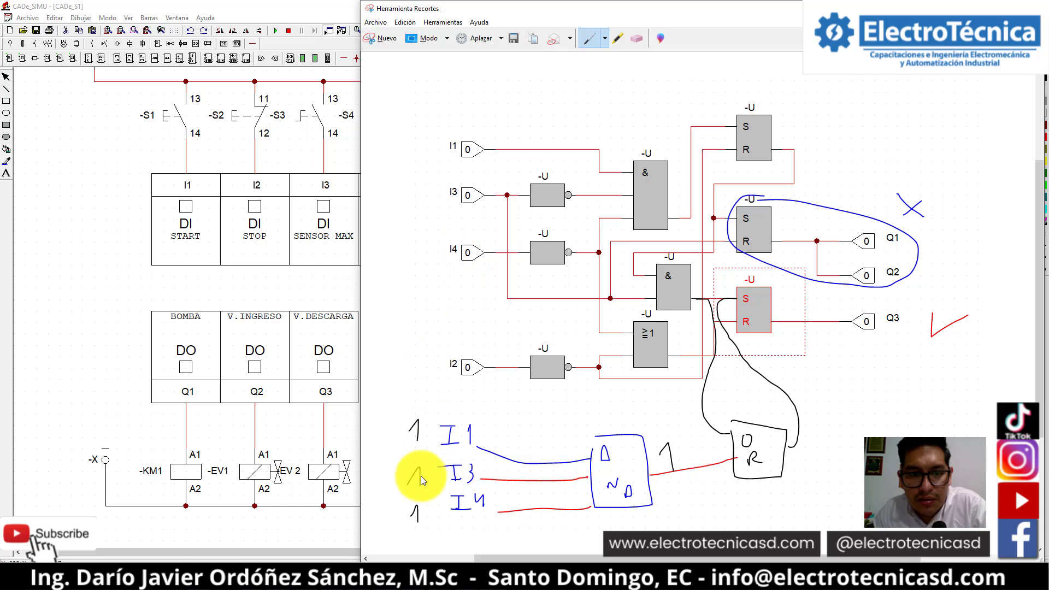
# - Overwrite the I3 and AND output values with 0, circle the 1s beside I1 and I4, and bracket the diagram's inputs I1, I3 and I4
pyautogui.moveTo(411, 477); pyautogui.dragTo(421, 473)
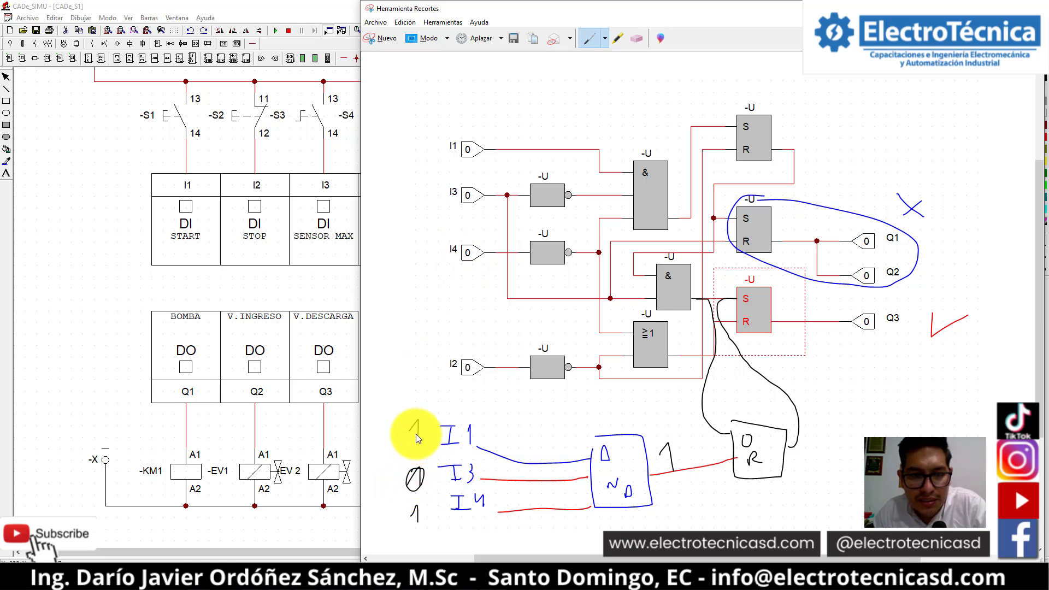
pyautogui.moveTo(415, 423); pyautogui.dragTo(421, 422)
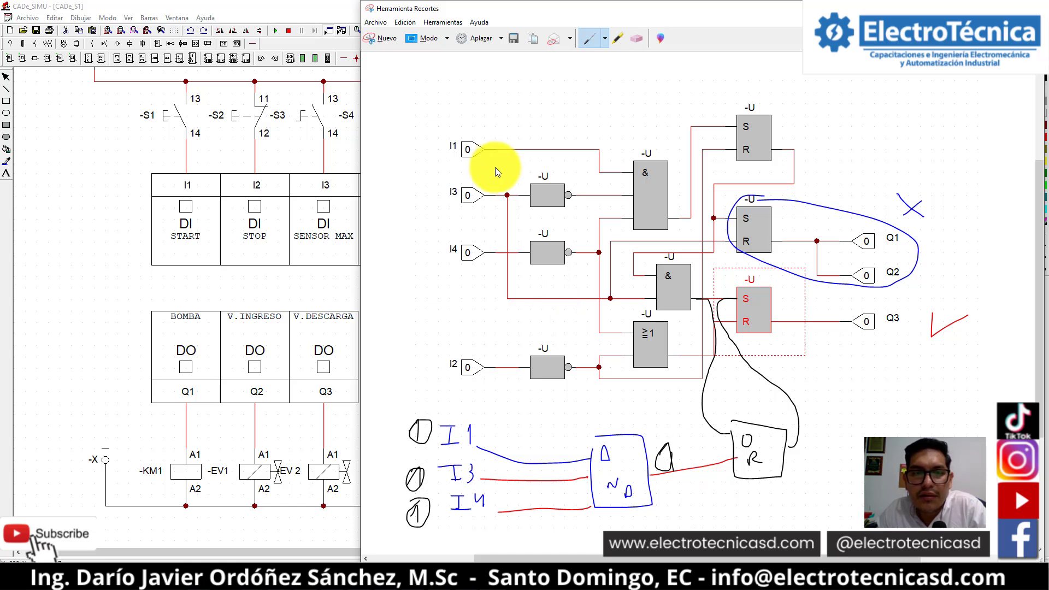
pyautogui.moveTo(432, 198); pyautogui.dragTo(472, 270)
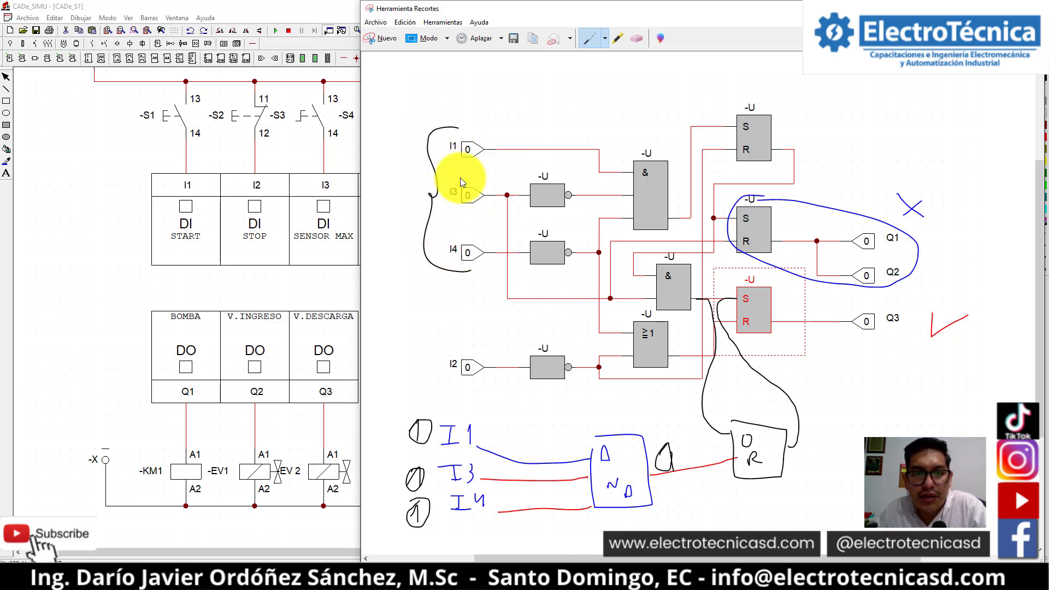